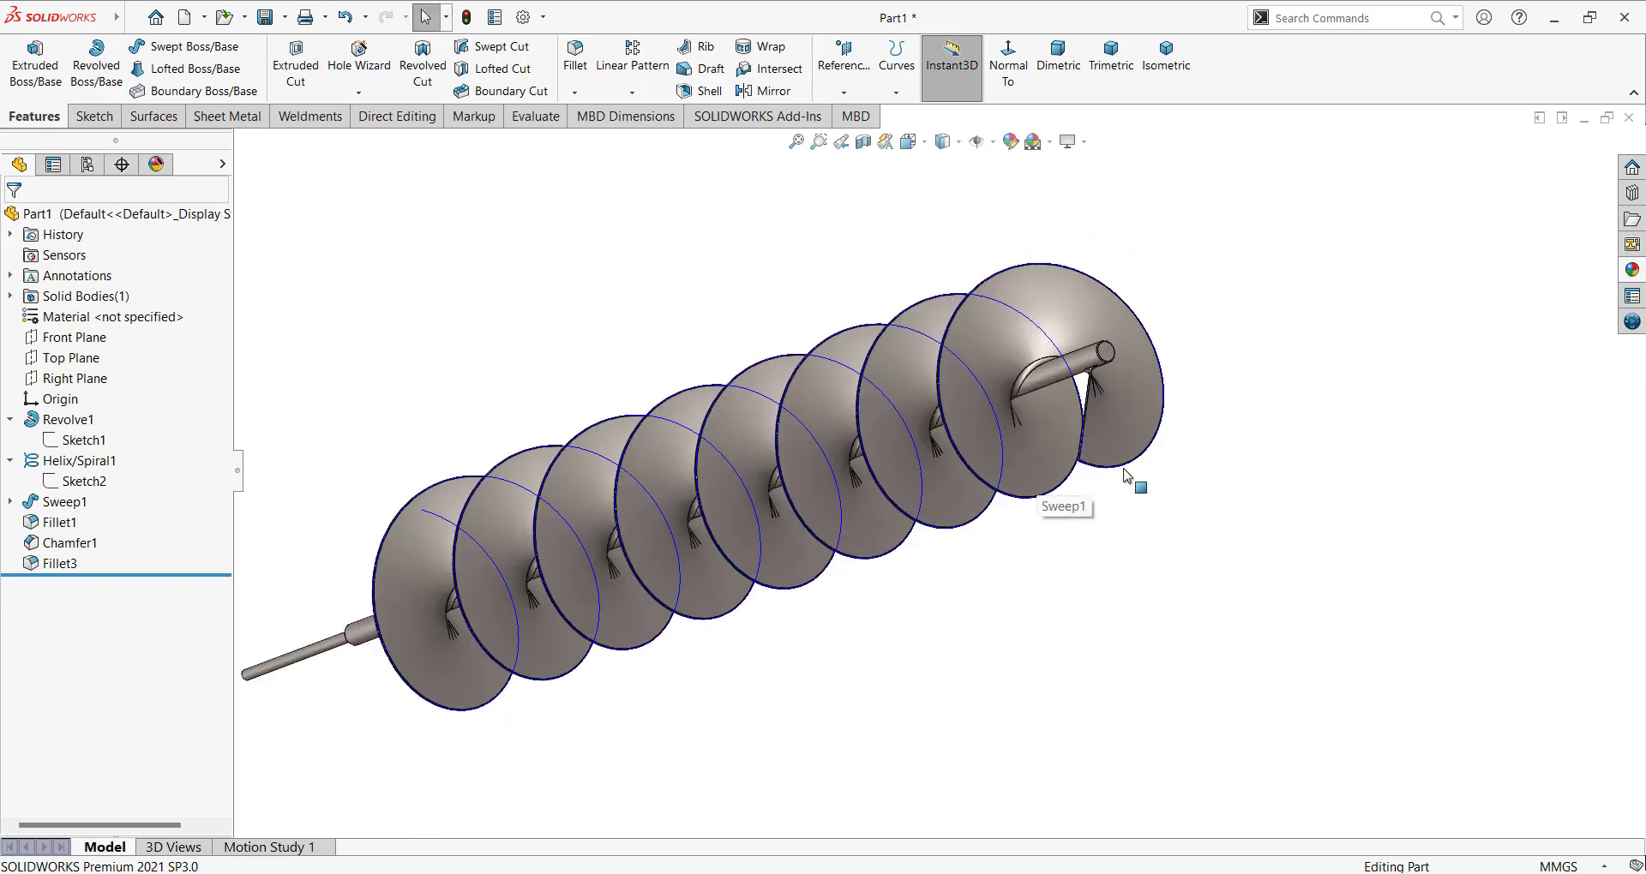
Step: Orbit the finished auger to review it from several angles, snapping briefly to isometric
mouse_move(1066, 503)
middle_mouse_down()
mouse_move(1174, 439)
mouse_move(953, 420)
mouse_move(1036, 433)
middle_mouse_up()
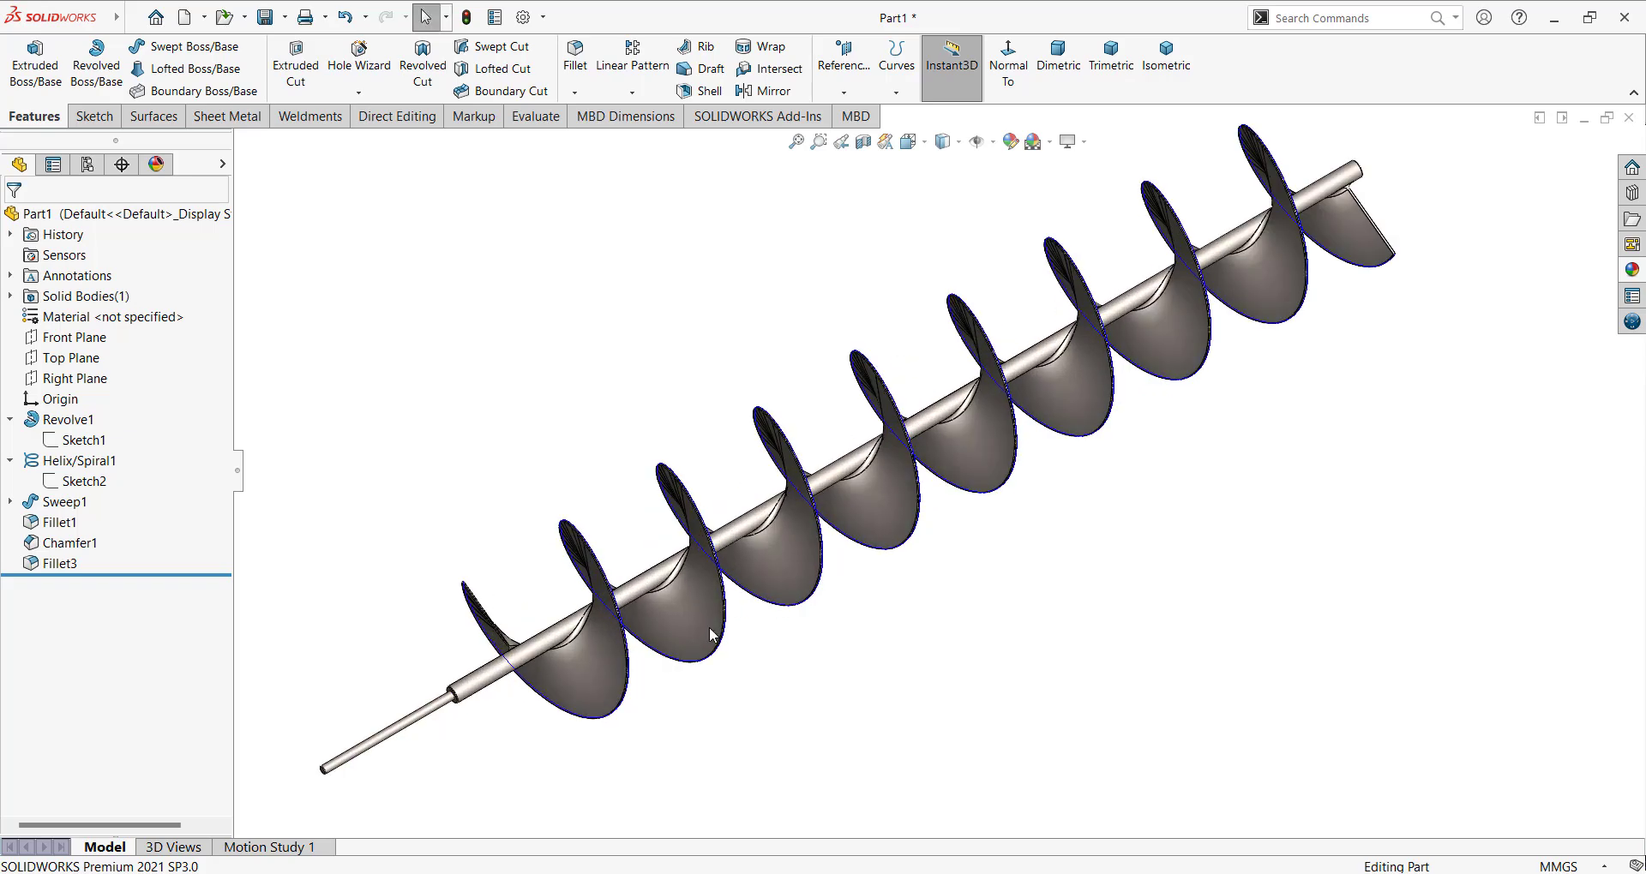
mouse_move(1036, 433)
middle_mouse_down()
mouse_move(881, 439)
mouse_move(962, 363)
mouse_move(992, 367)
mouse_move(1153, 187)
middle_mouse_up()
left_click(1165, 56)
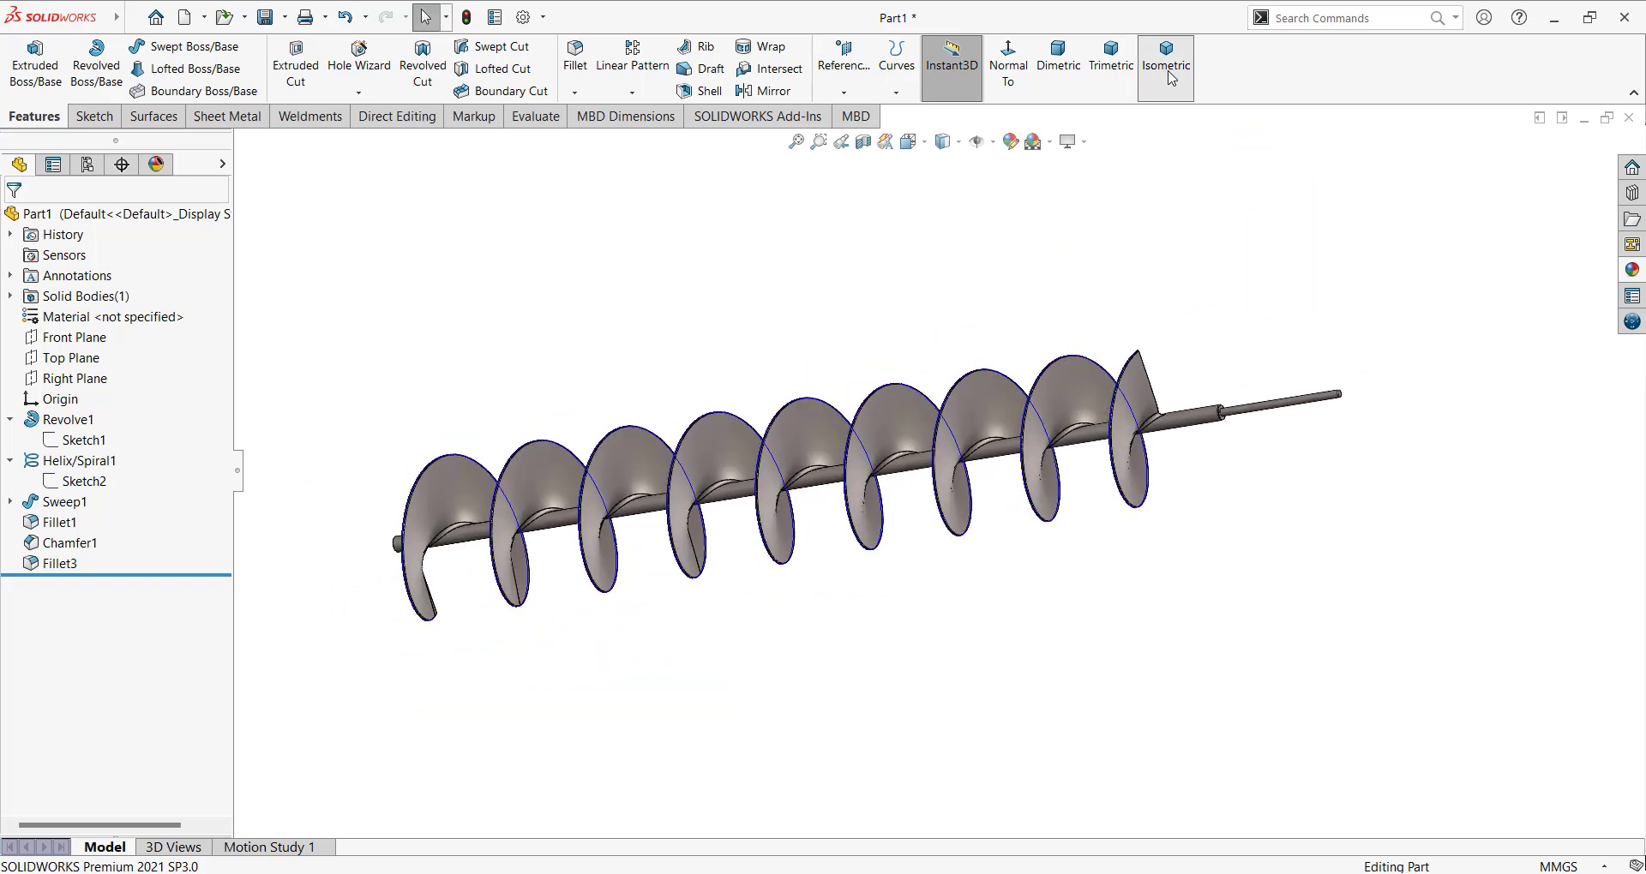
mouse_move(1118, 296)
middle_mouse_down()
mouse_move(989, 420)
mouse_move(1021, 515)
mouse_move(959, 600)
mouse_move(1000, 566)
middle_mouse_up()
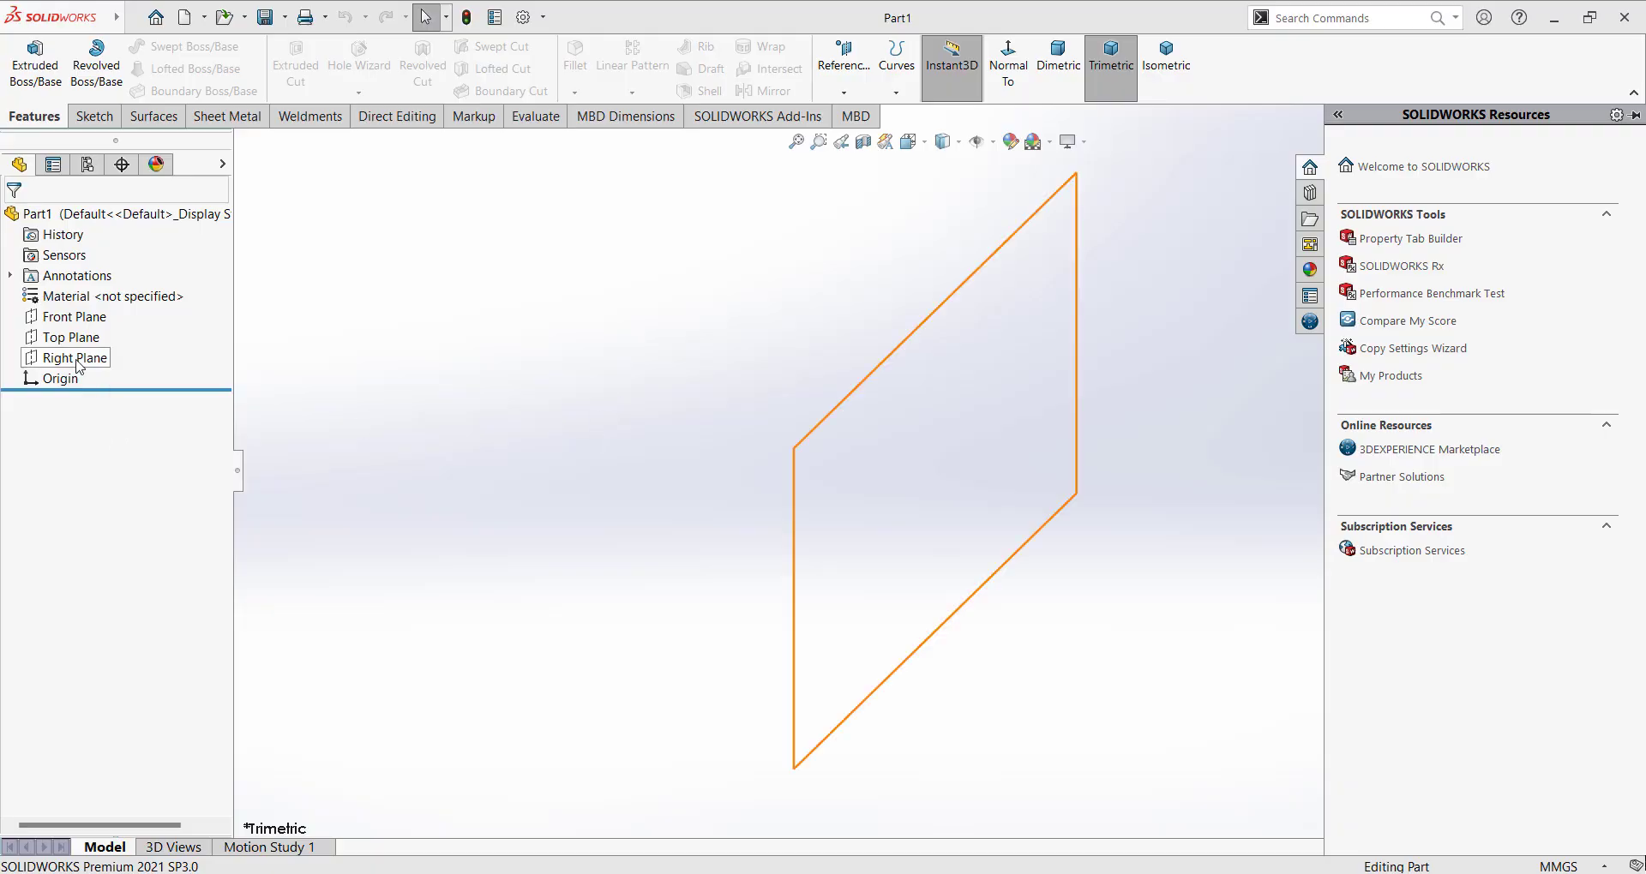
Step: On the Right Plane, draw a closed six-sided stepped profile of connected lines
left_click(76, 359)
left_click(98, 335)
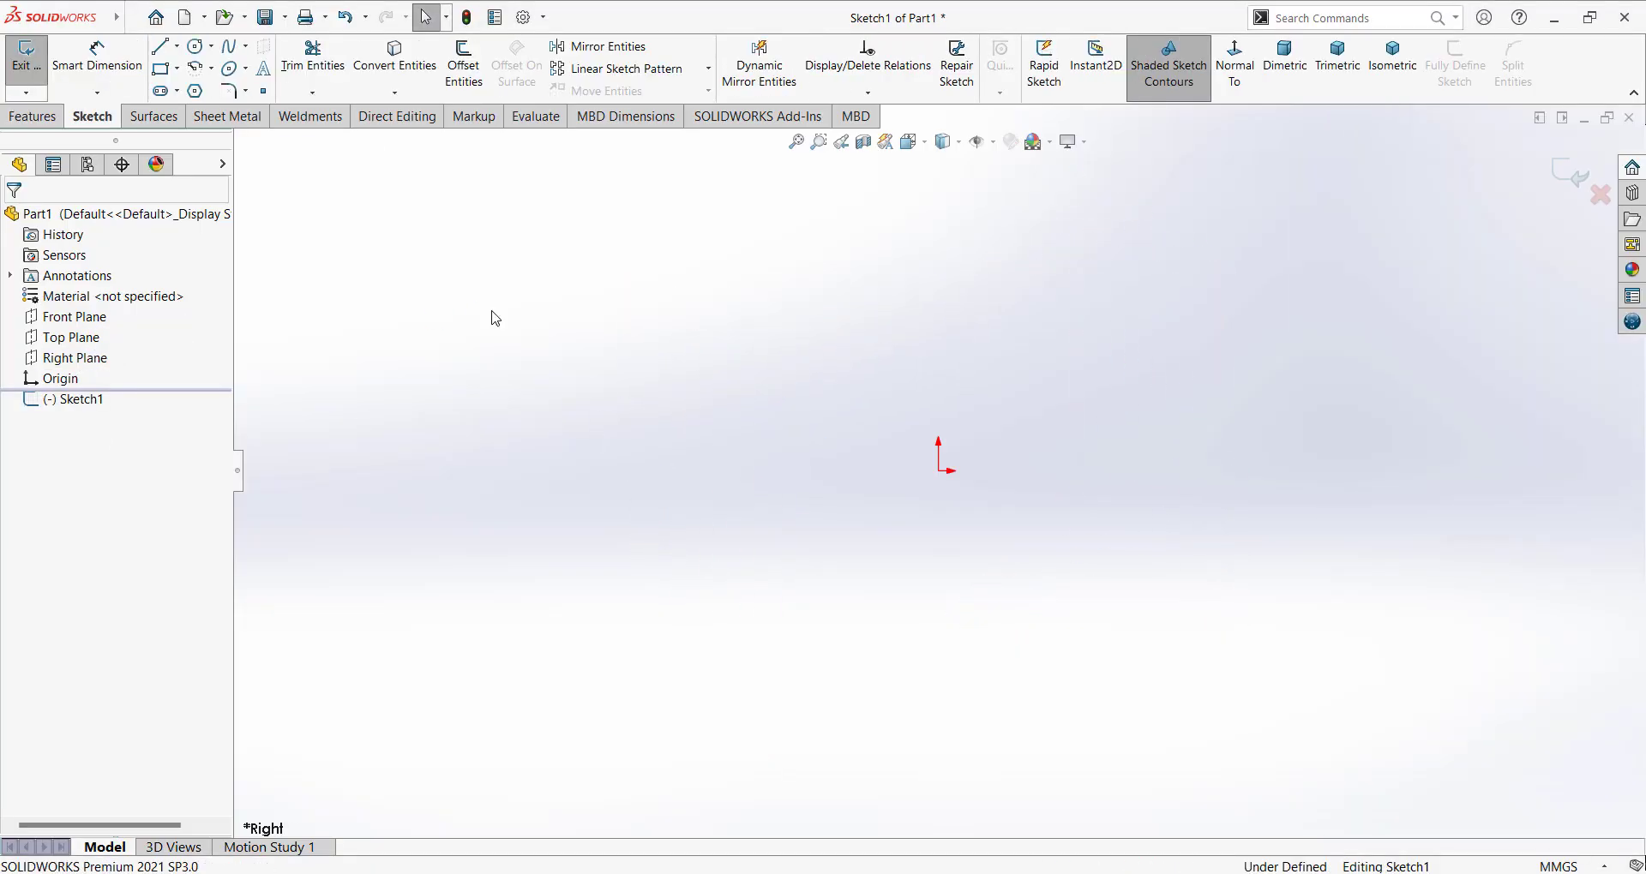
left_click(155, 50)
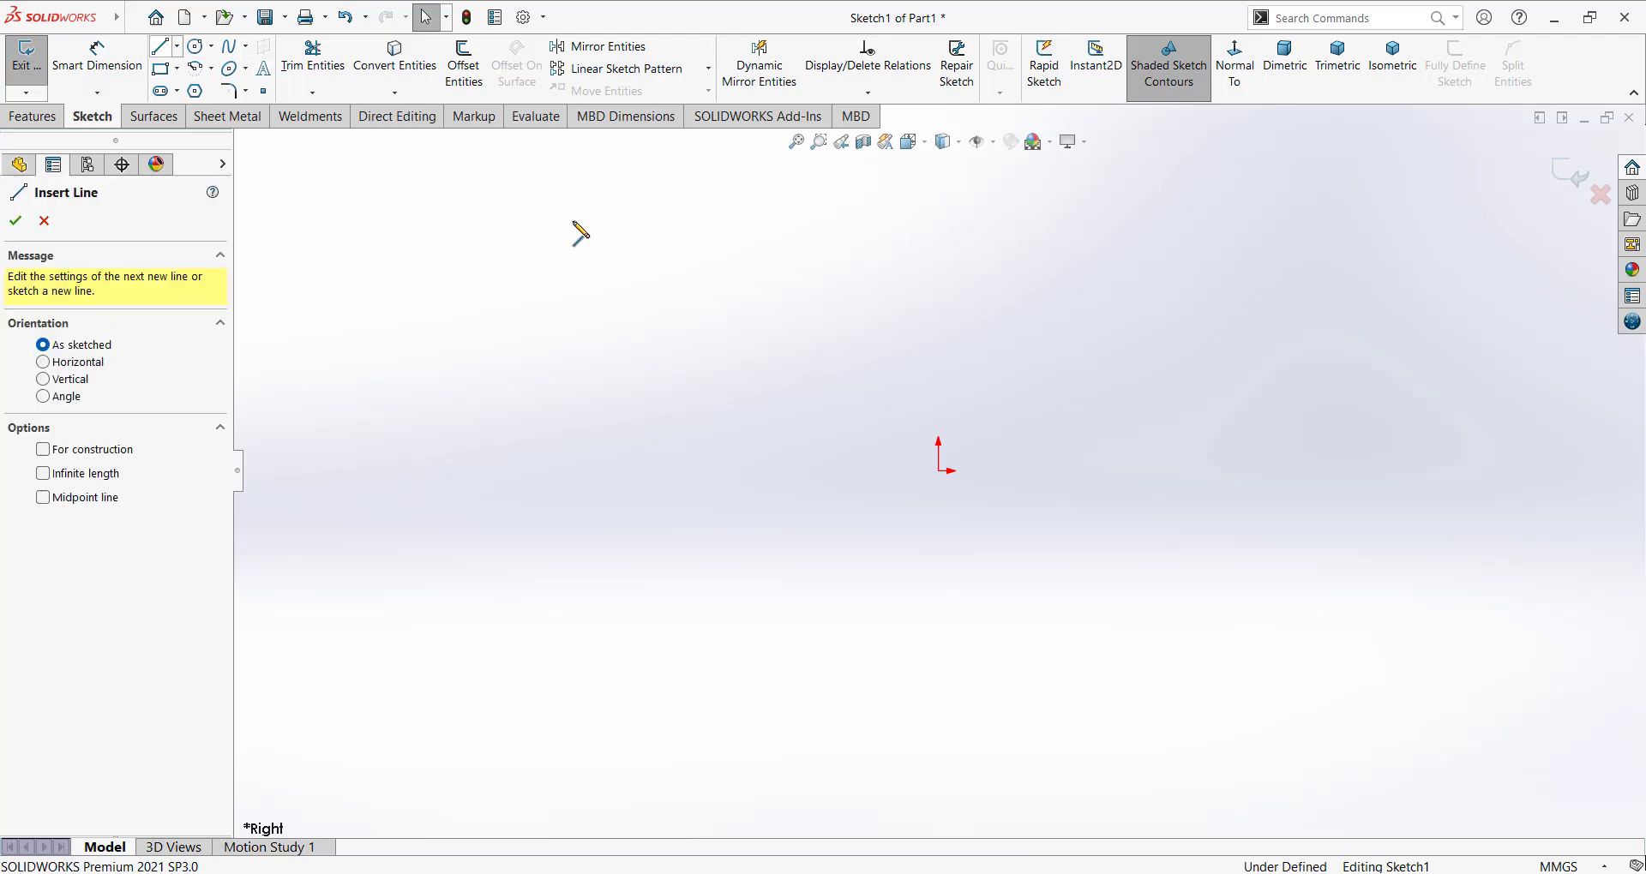
left_click(1078, 470)
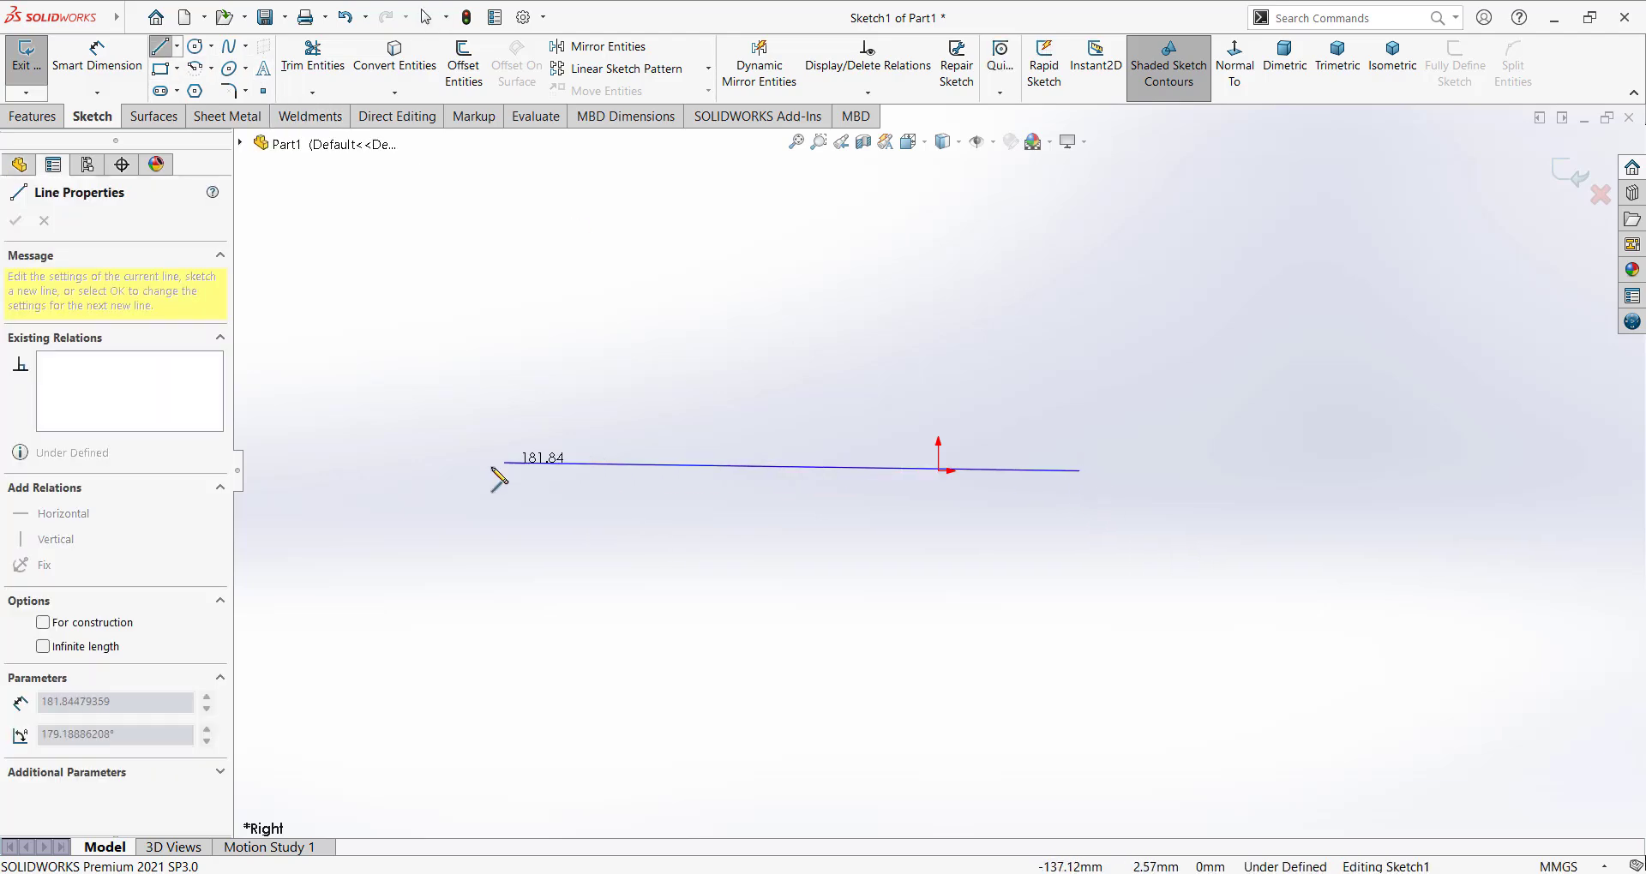
left_click(458, 470)
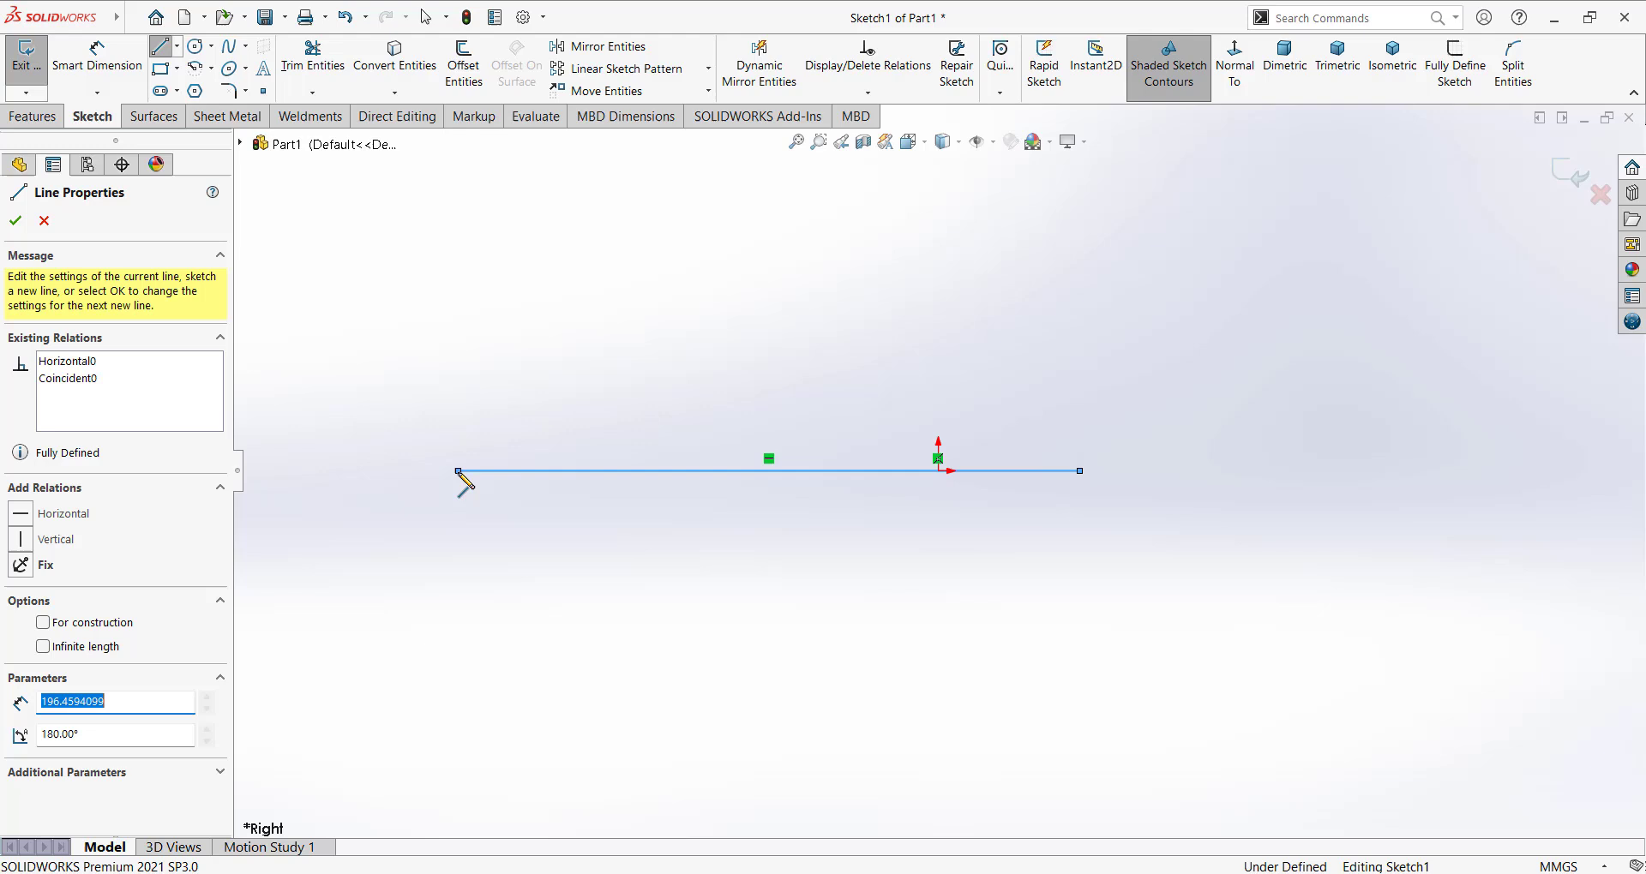
left_click(458, 533)
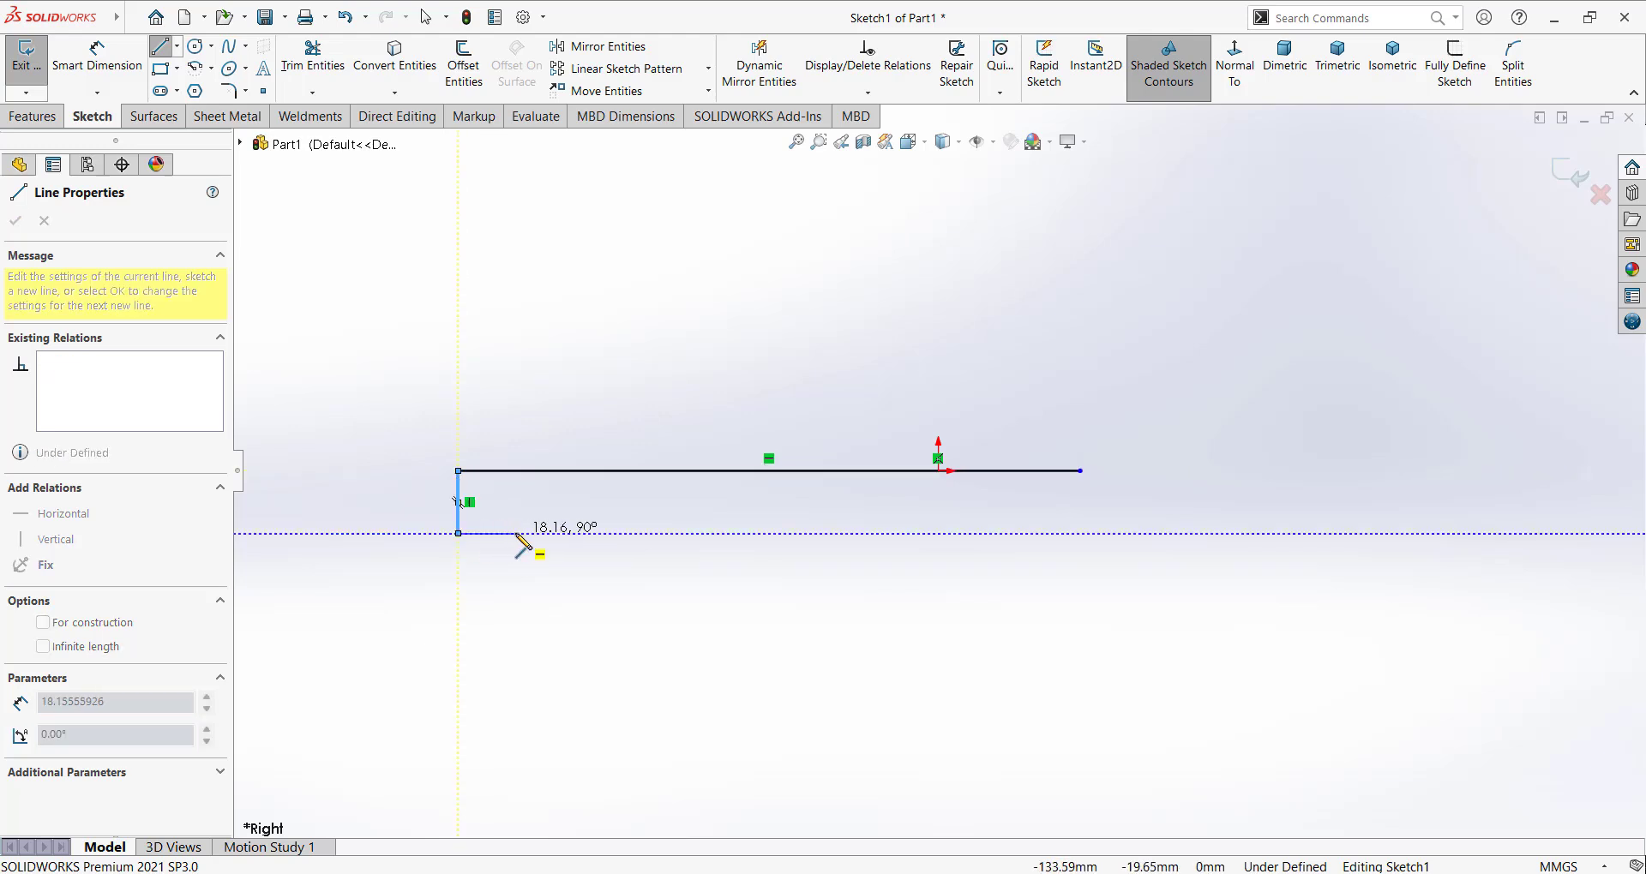
left_click(563, 533)
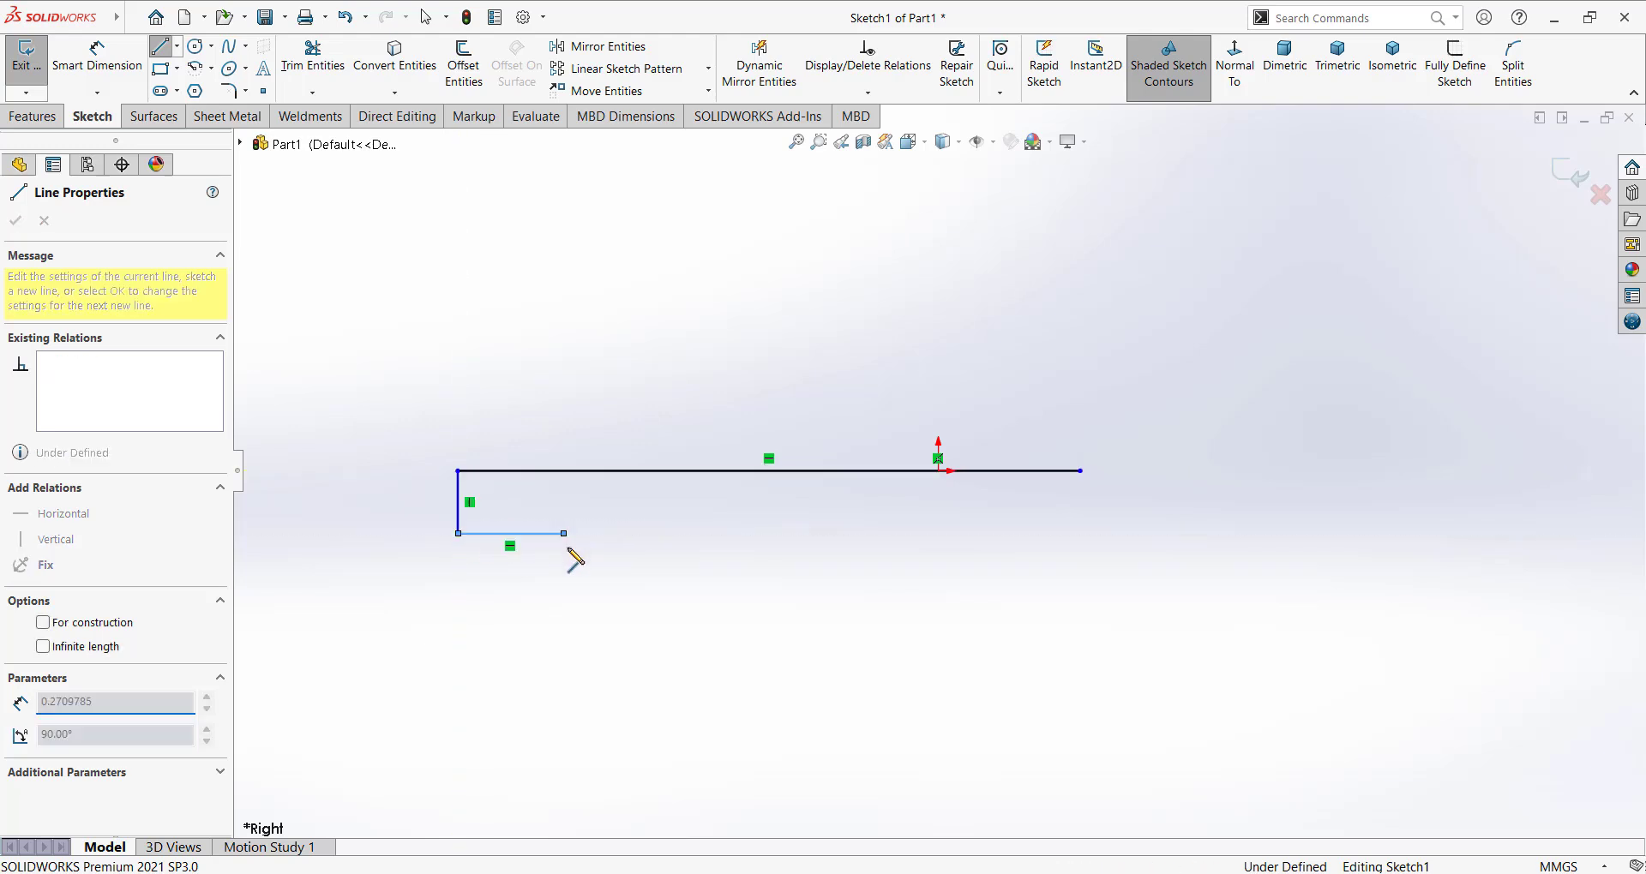
left_click(563, 578)
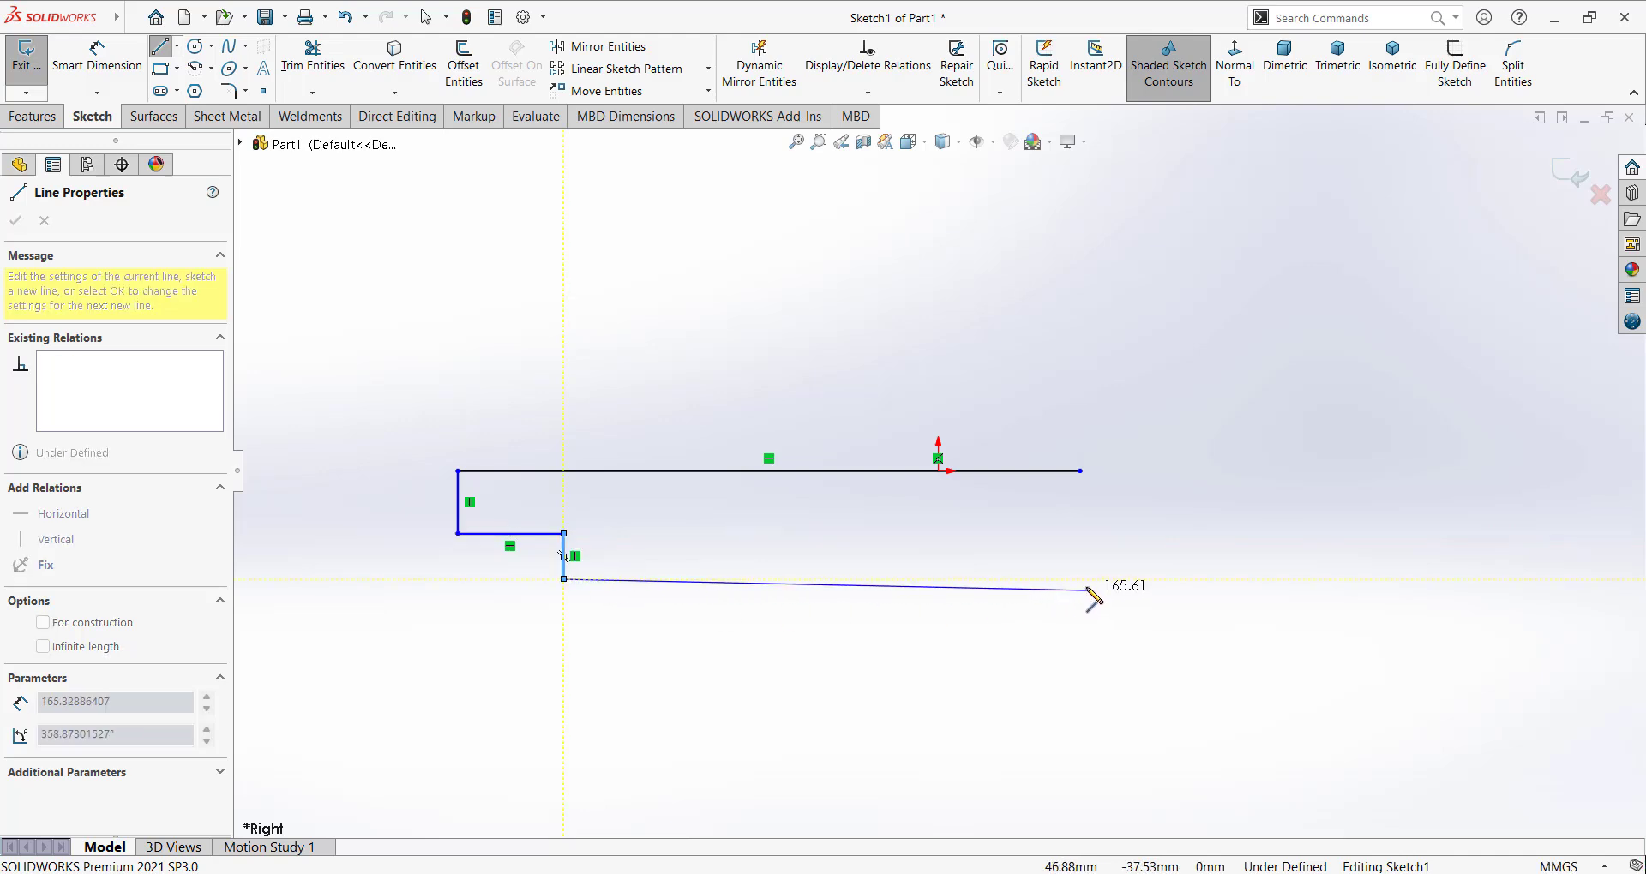
left_click(1080, 579)
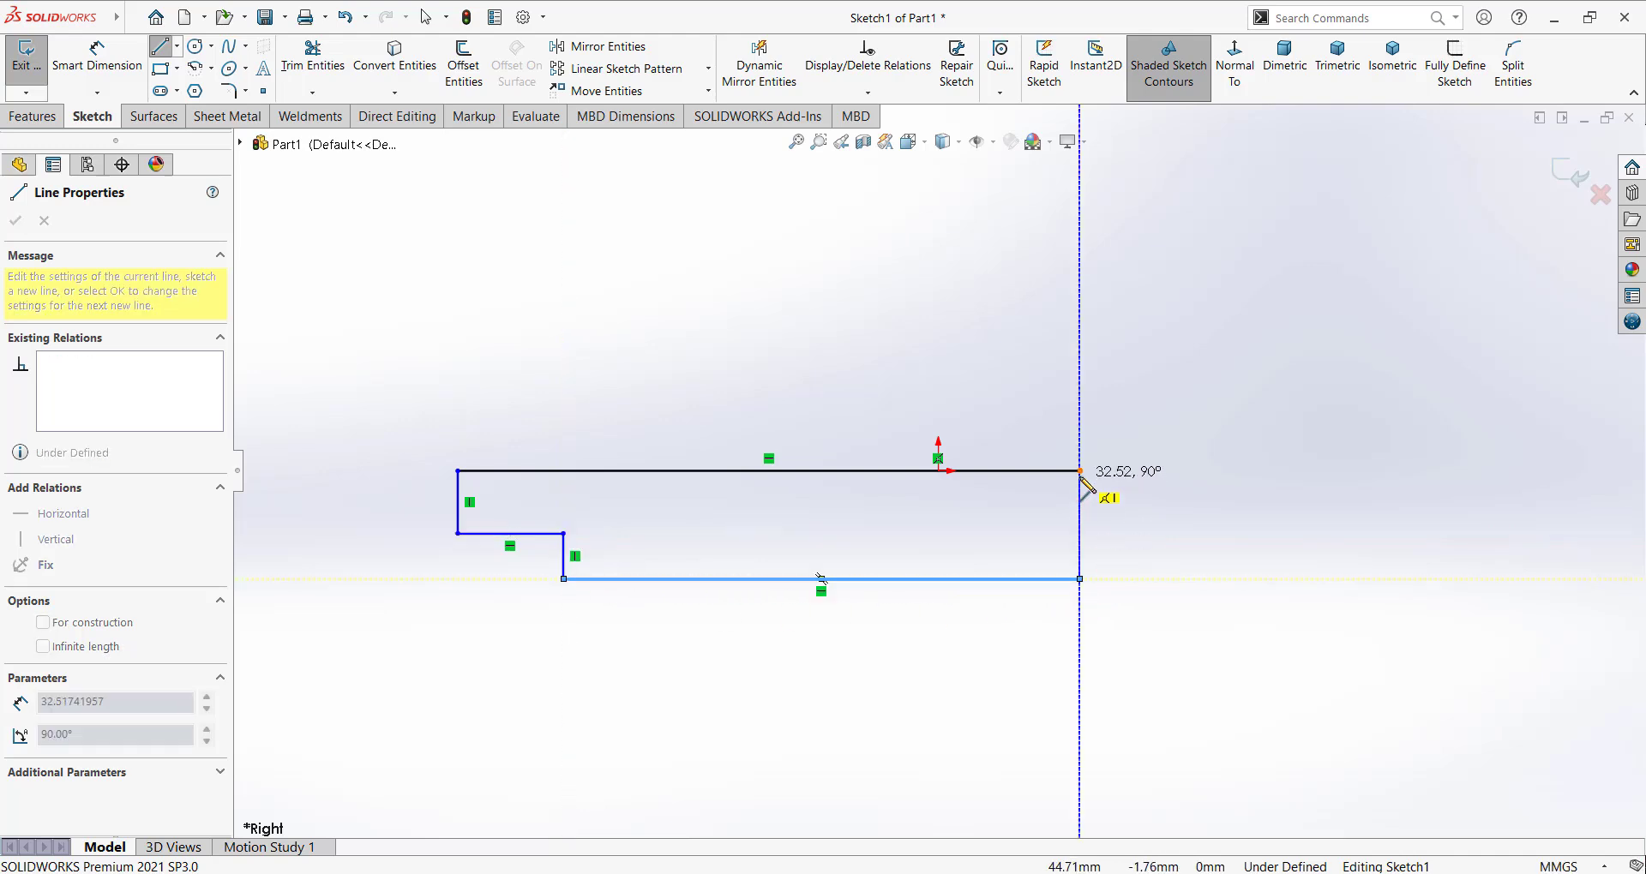
left_click(1080, 471)
right_click(1033, 314)
left_click(1061, 319)
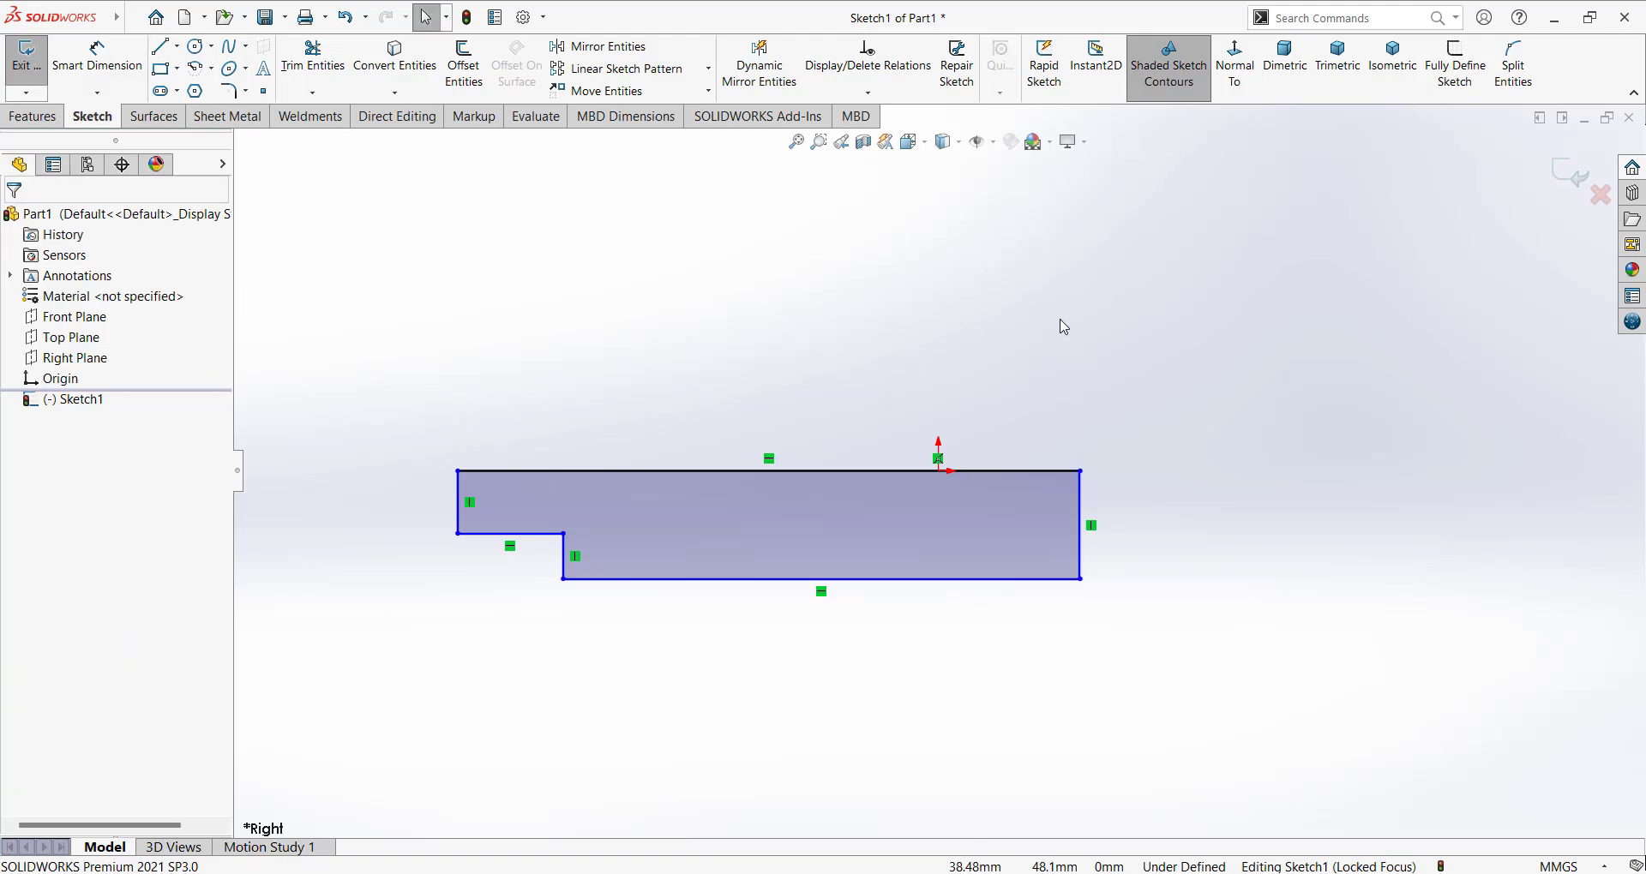
Step: Dimension the profile's bottom edge to 1400 mm
left_click(133, 17)
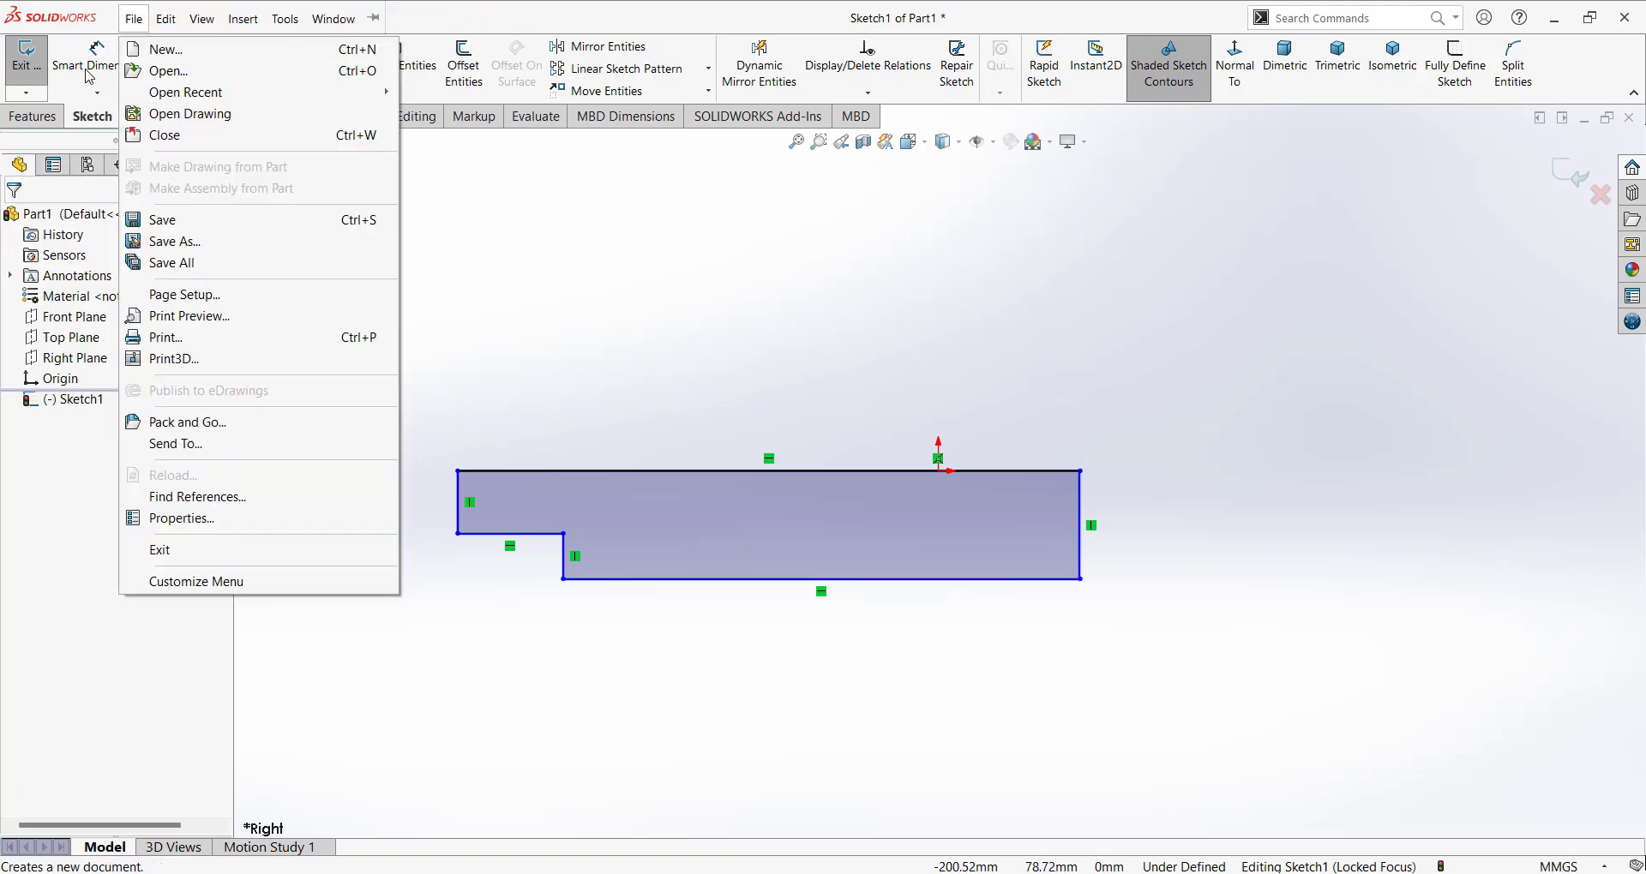
left_click(97, 60)
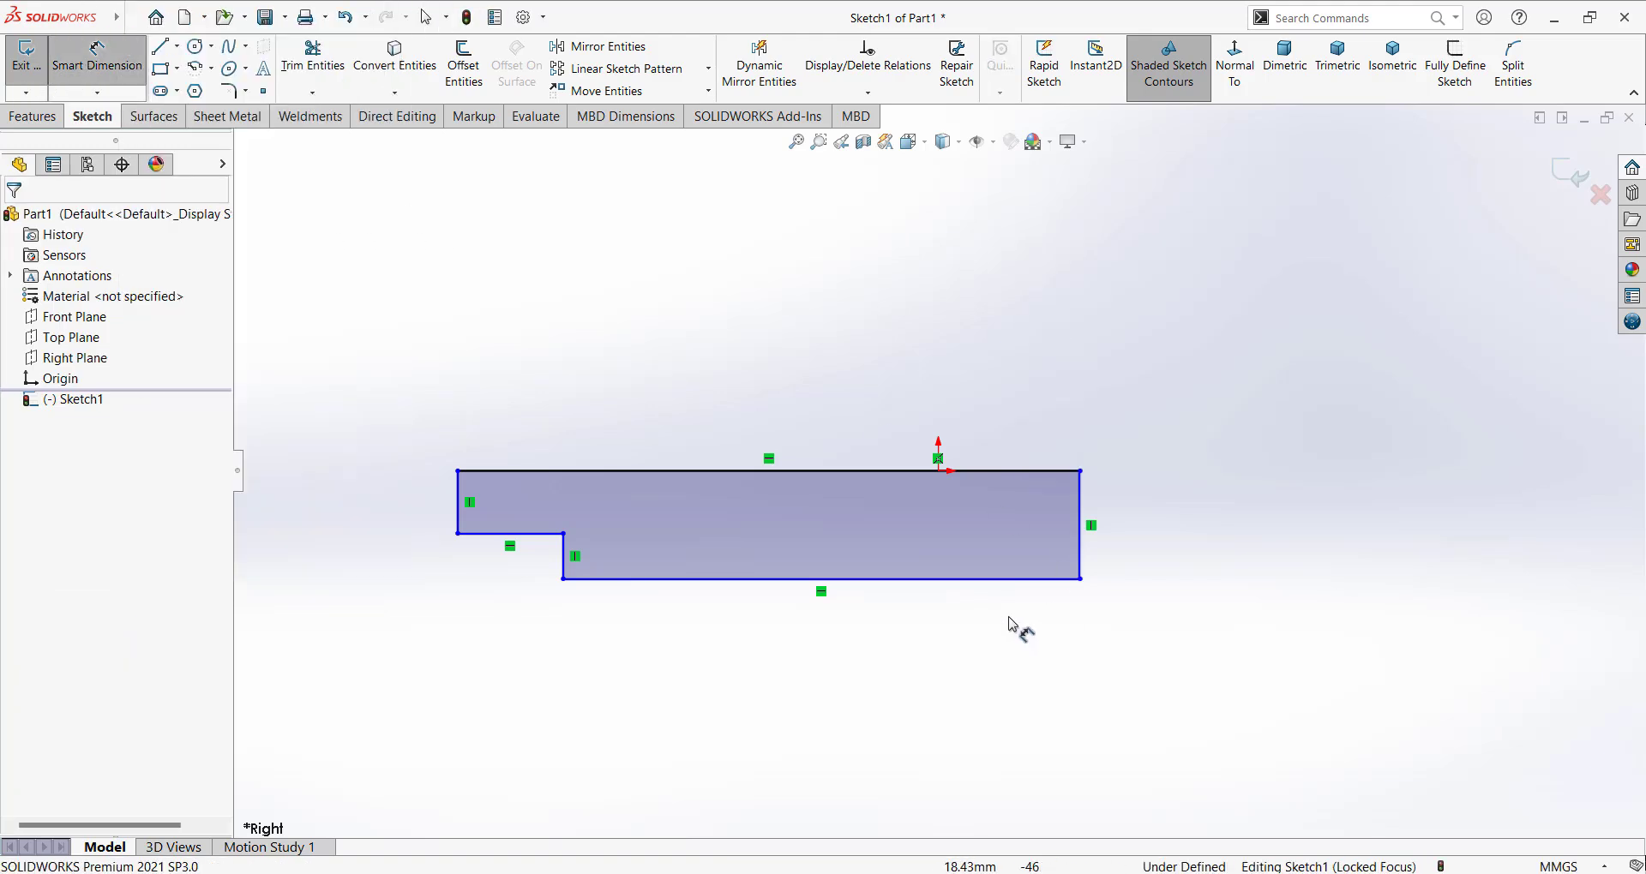
left_click(935, 583)
left_click(876, 689)
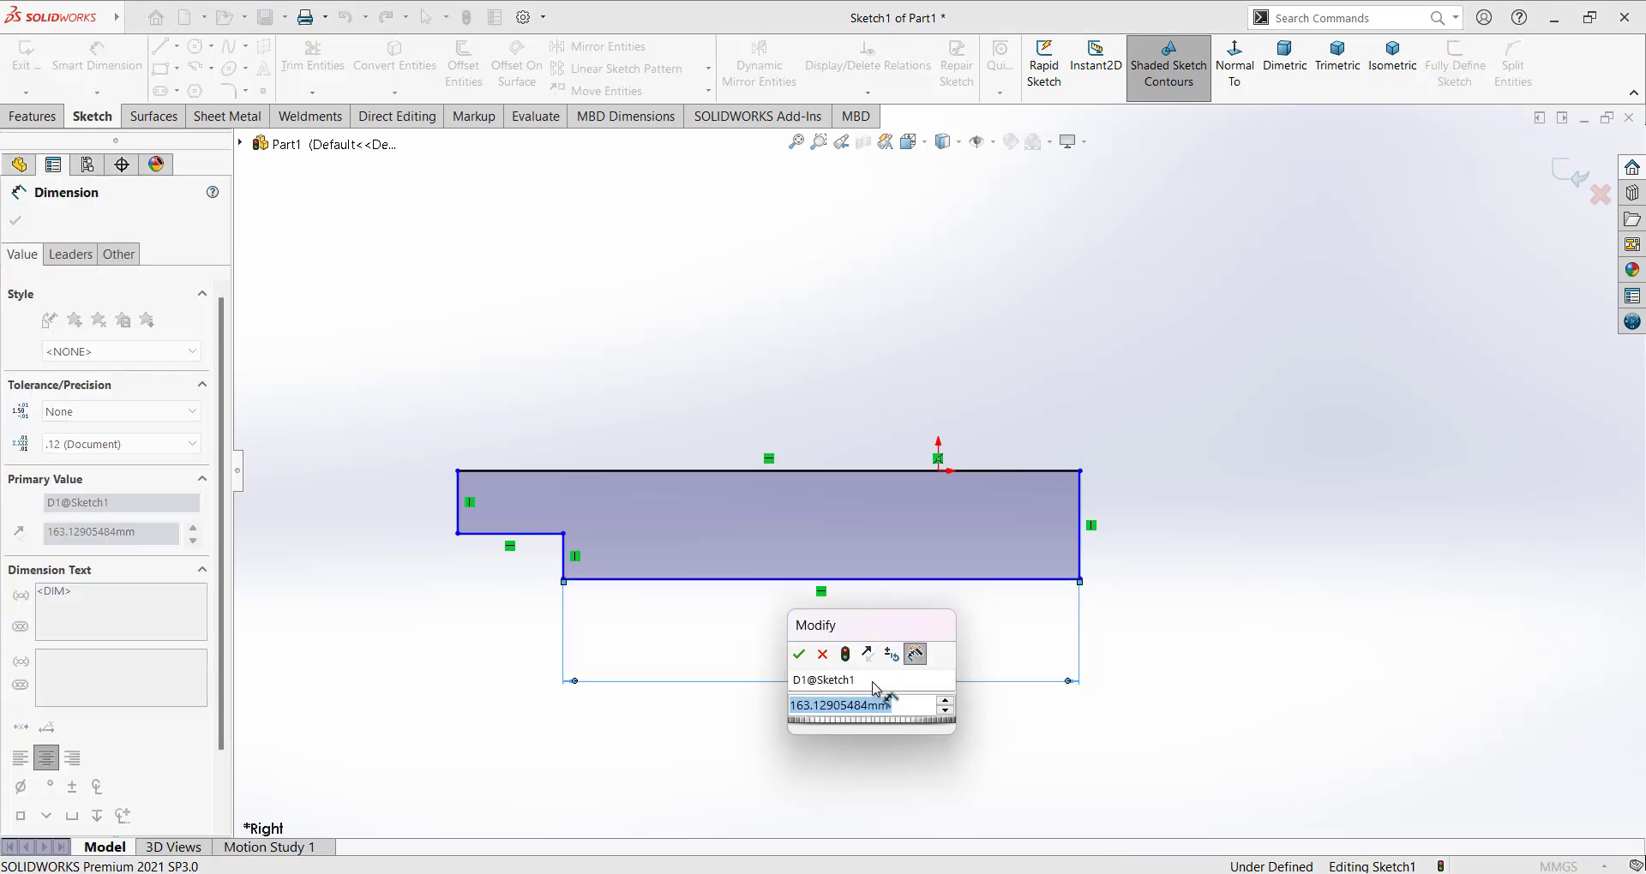
type("1400")
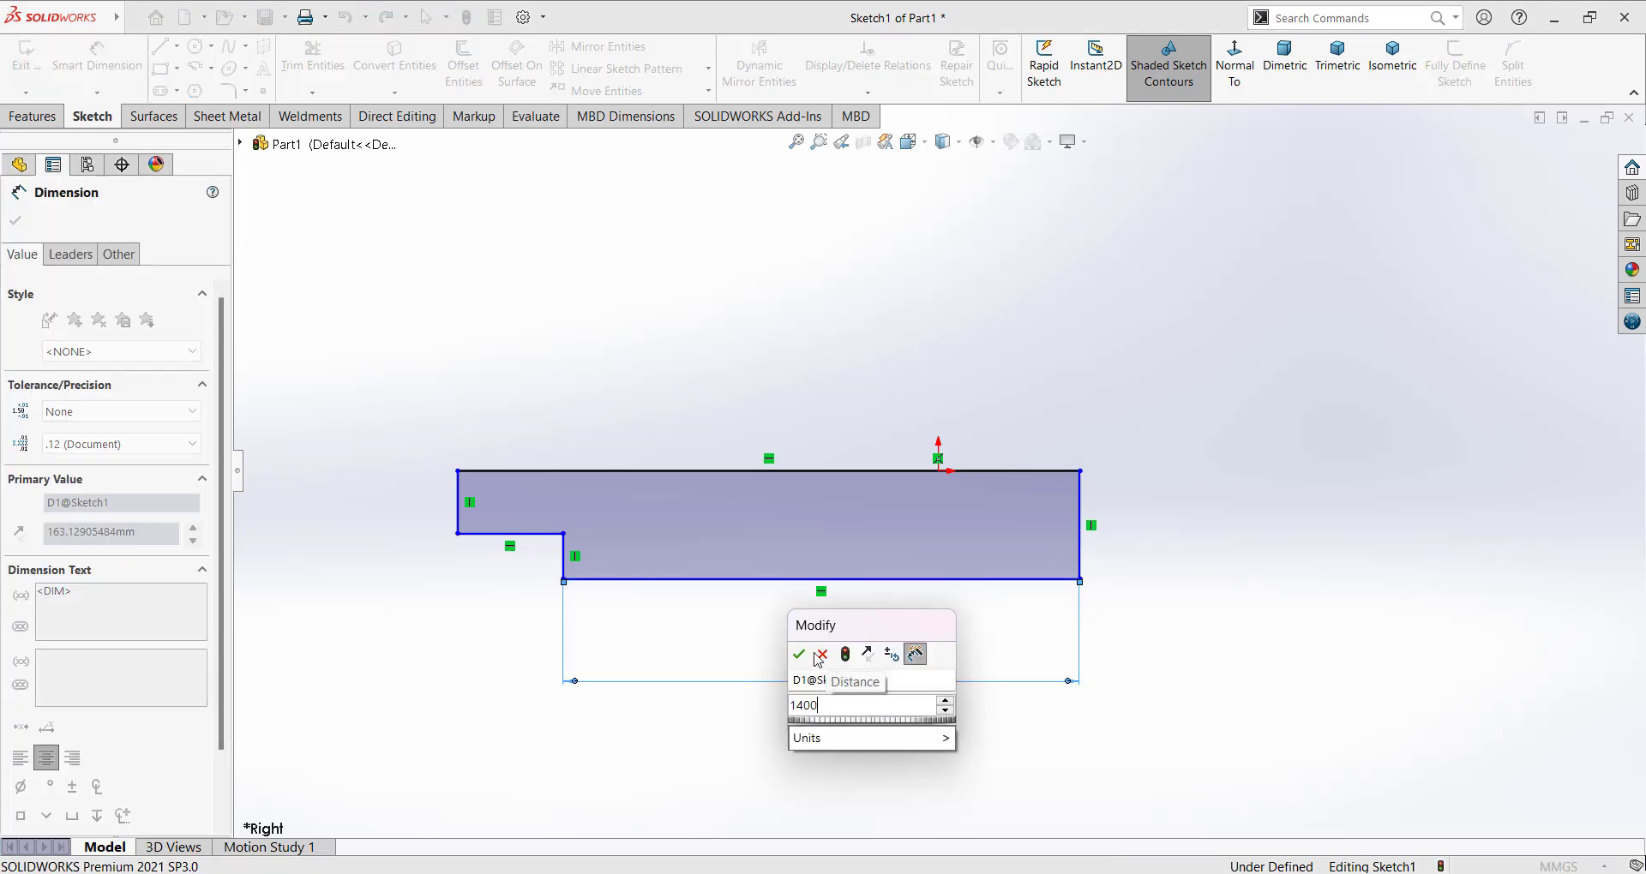
left_click(799, 654)
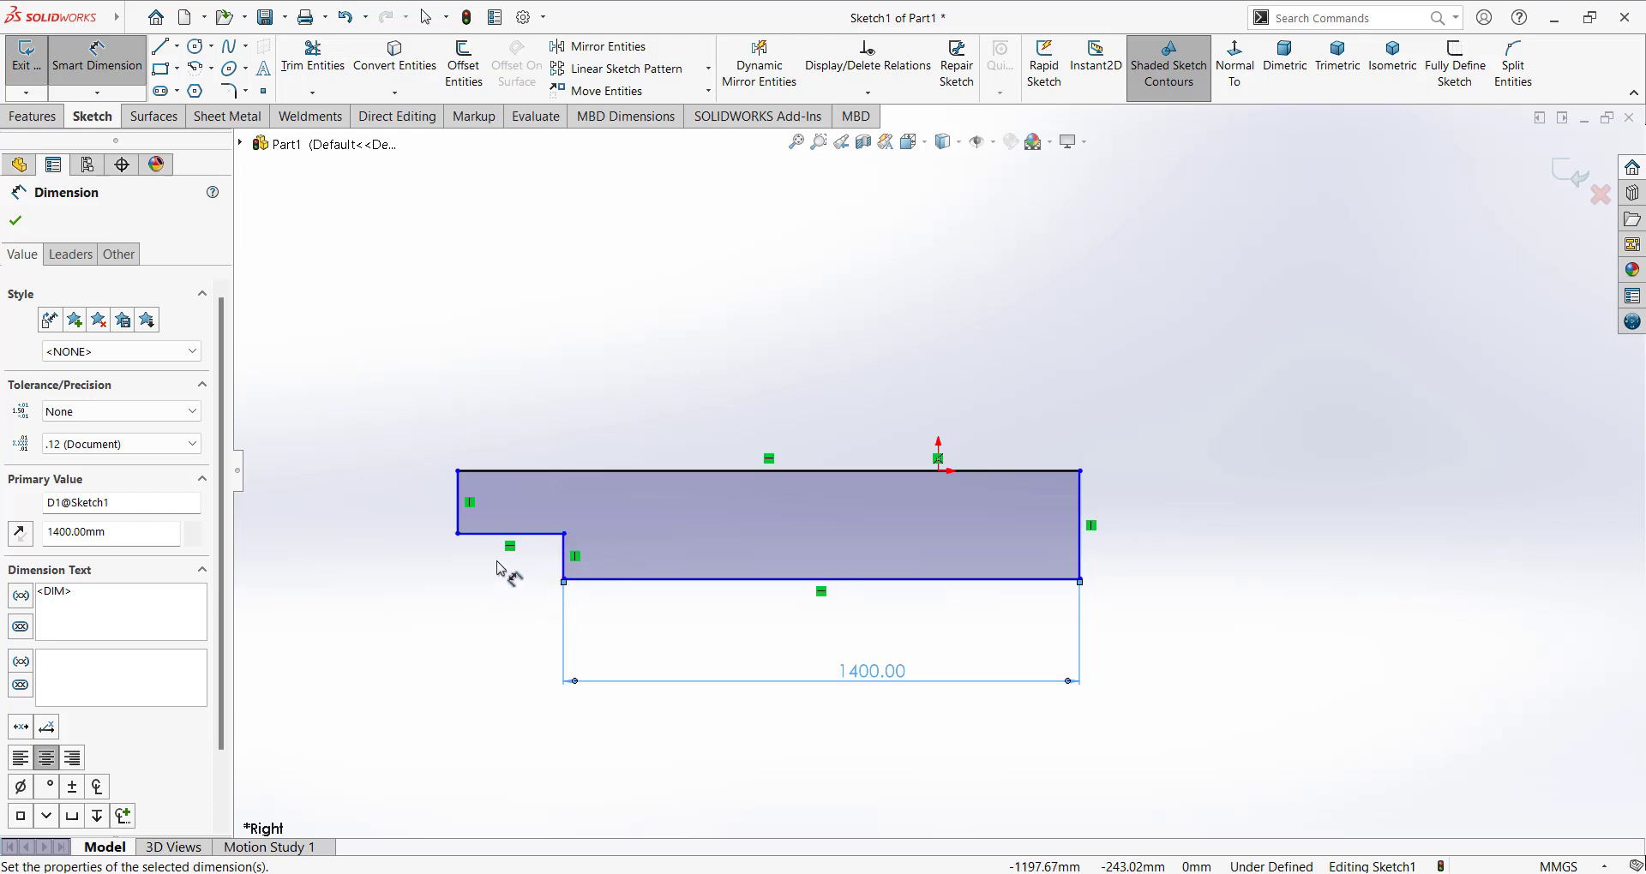
Step: Dimension the lower-left end step to 200 mm and the right-end height to 12 mm
left_click(502, 534)
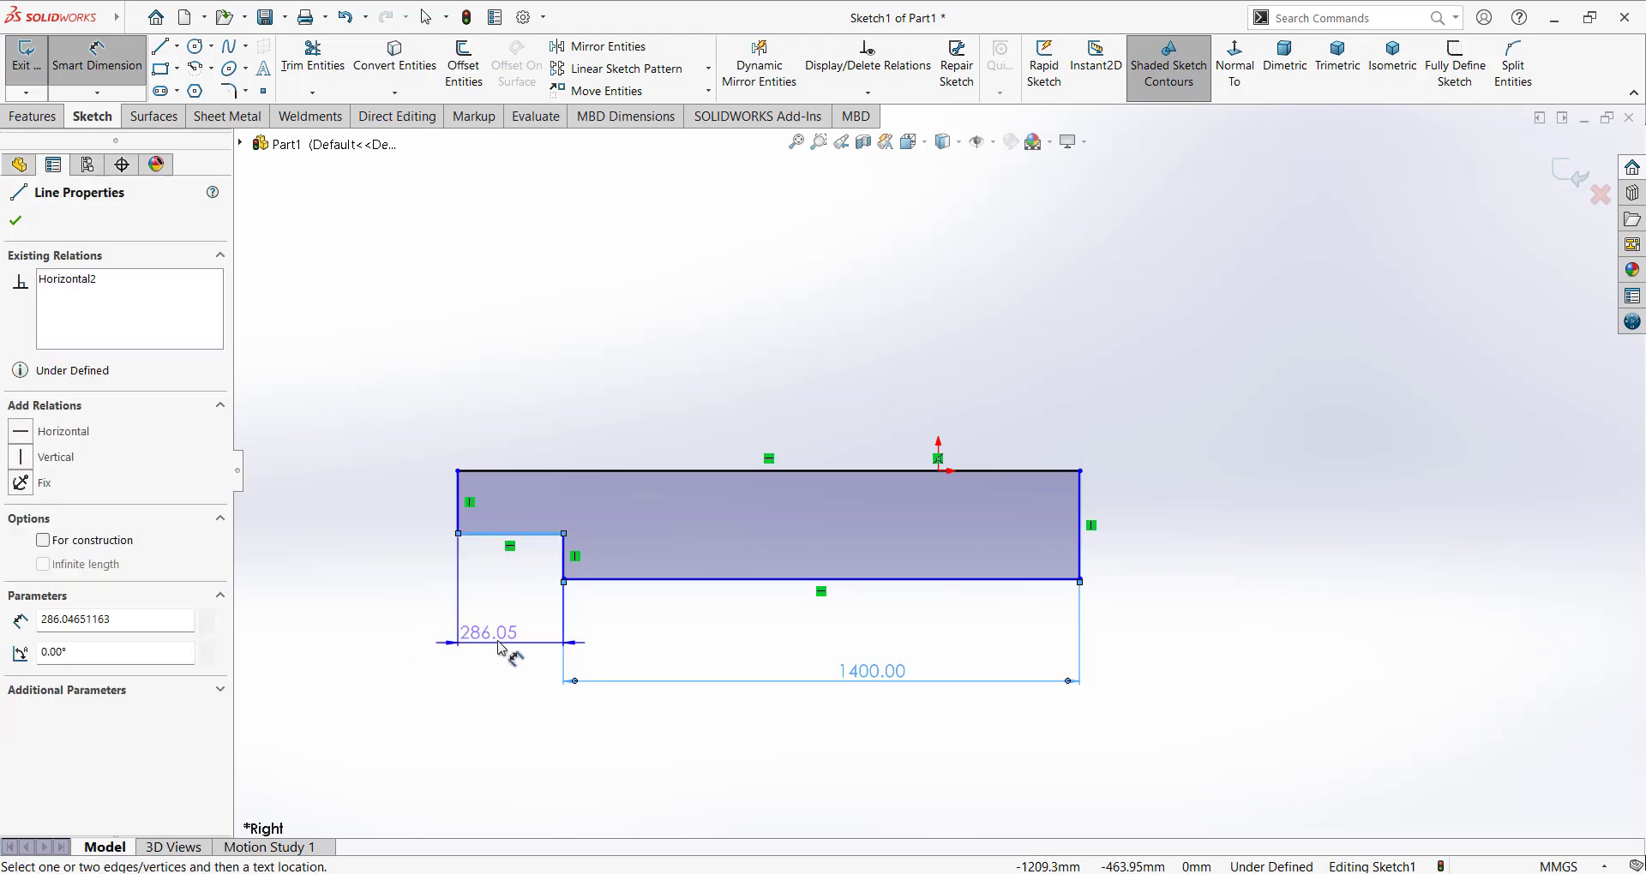
left_click(348, 660)
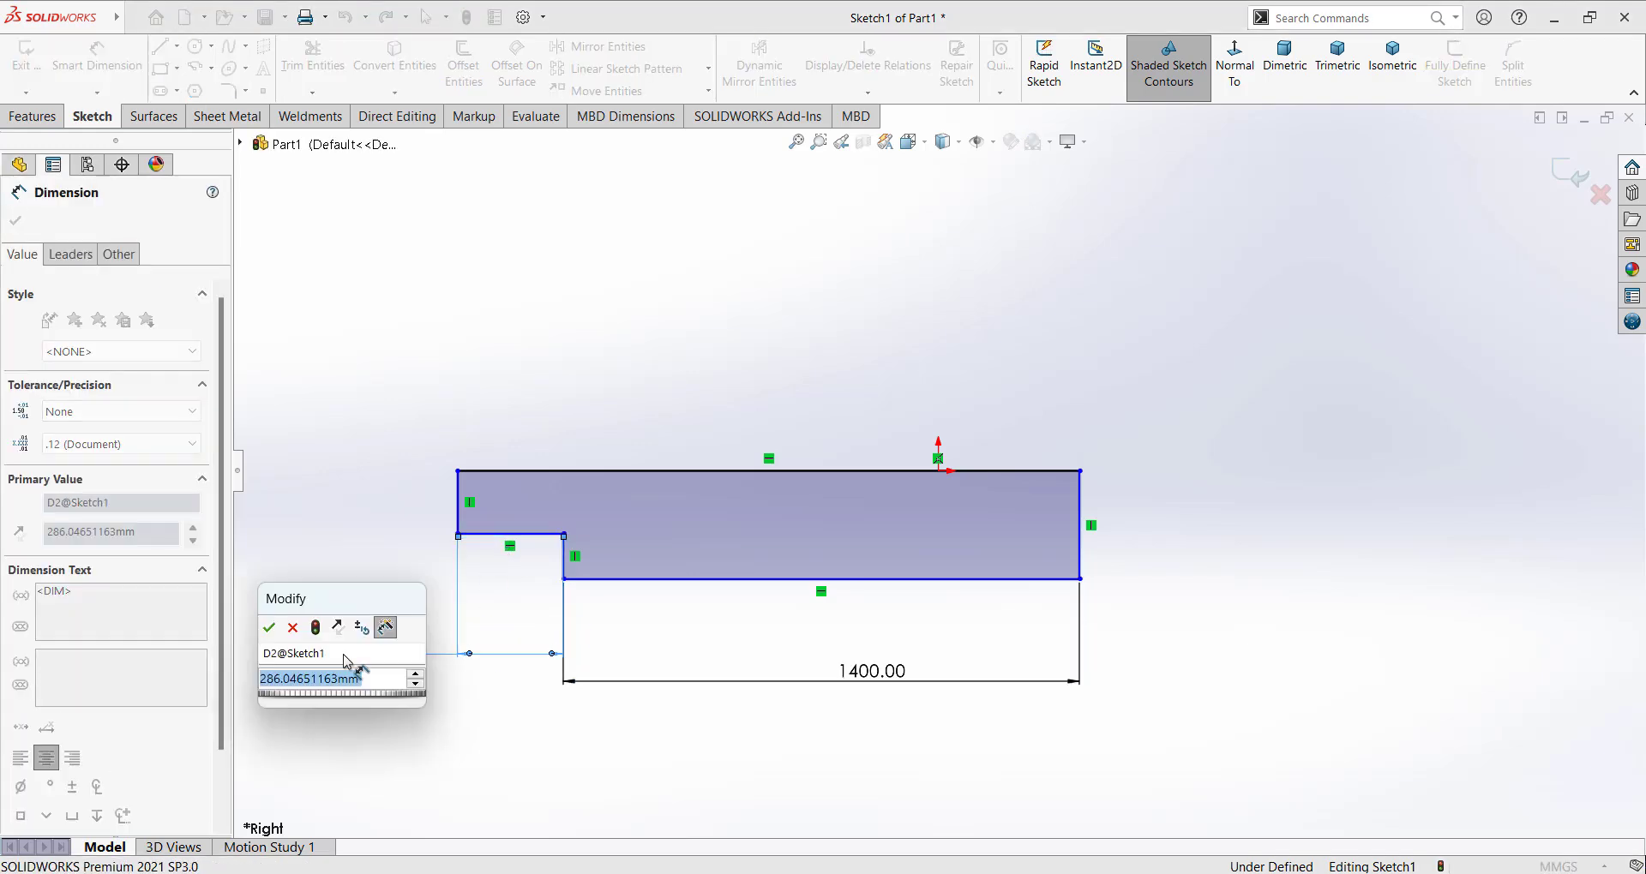
type("200")
left_click(270, 629)
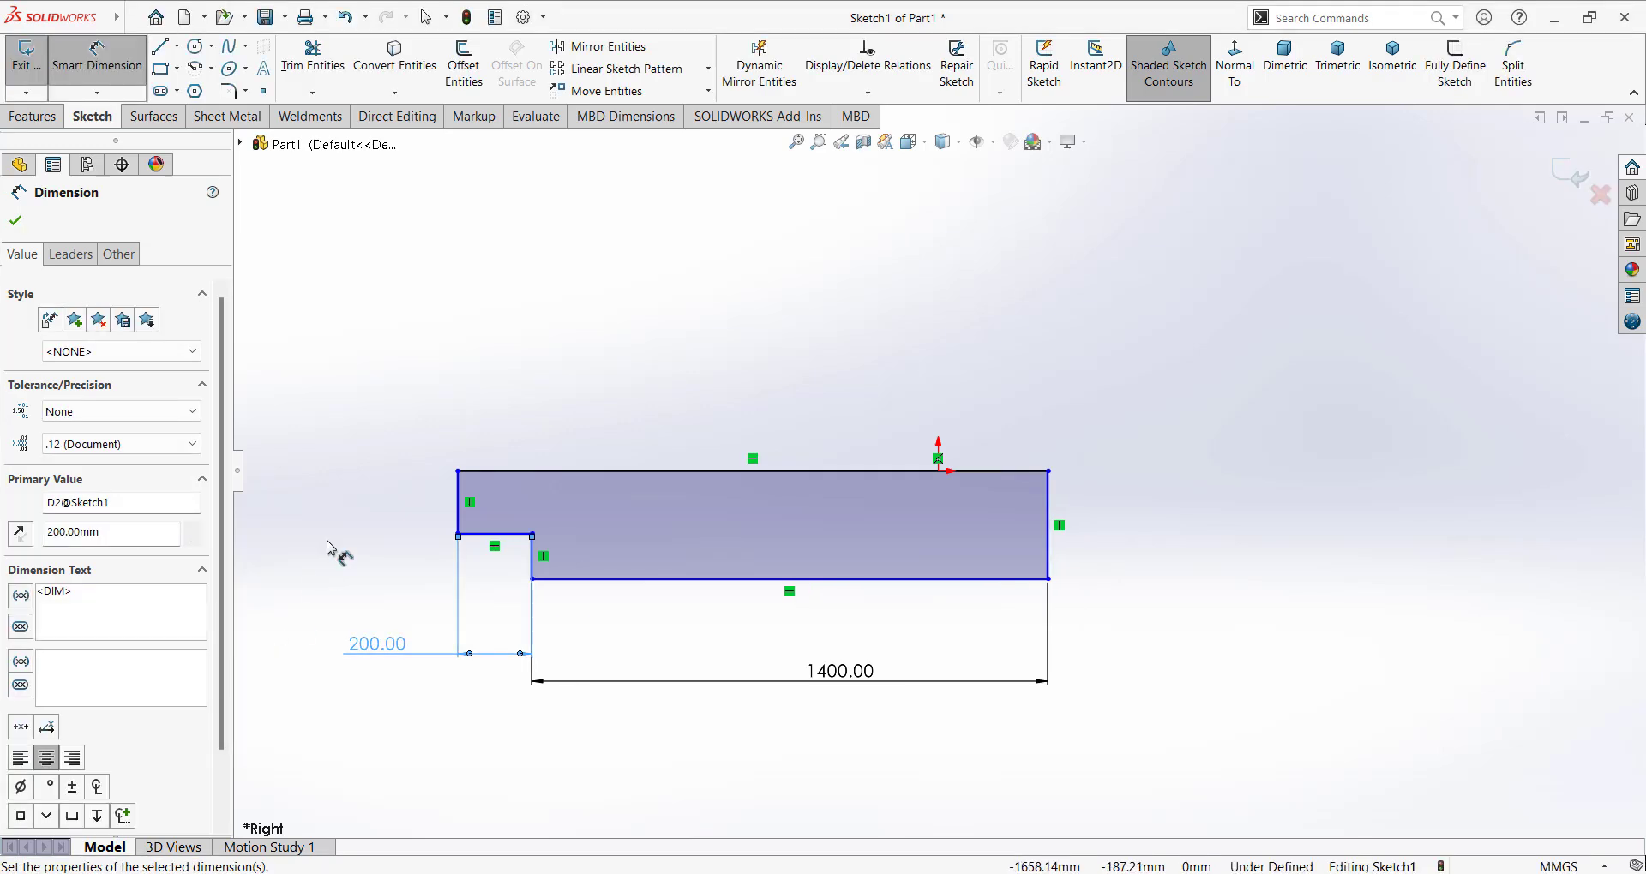
left_click(1050, 562)
left_click(1130, 545)
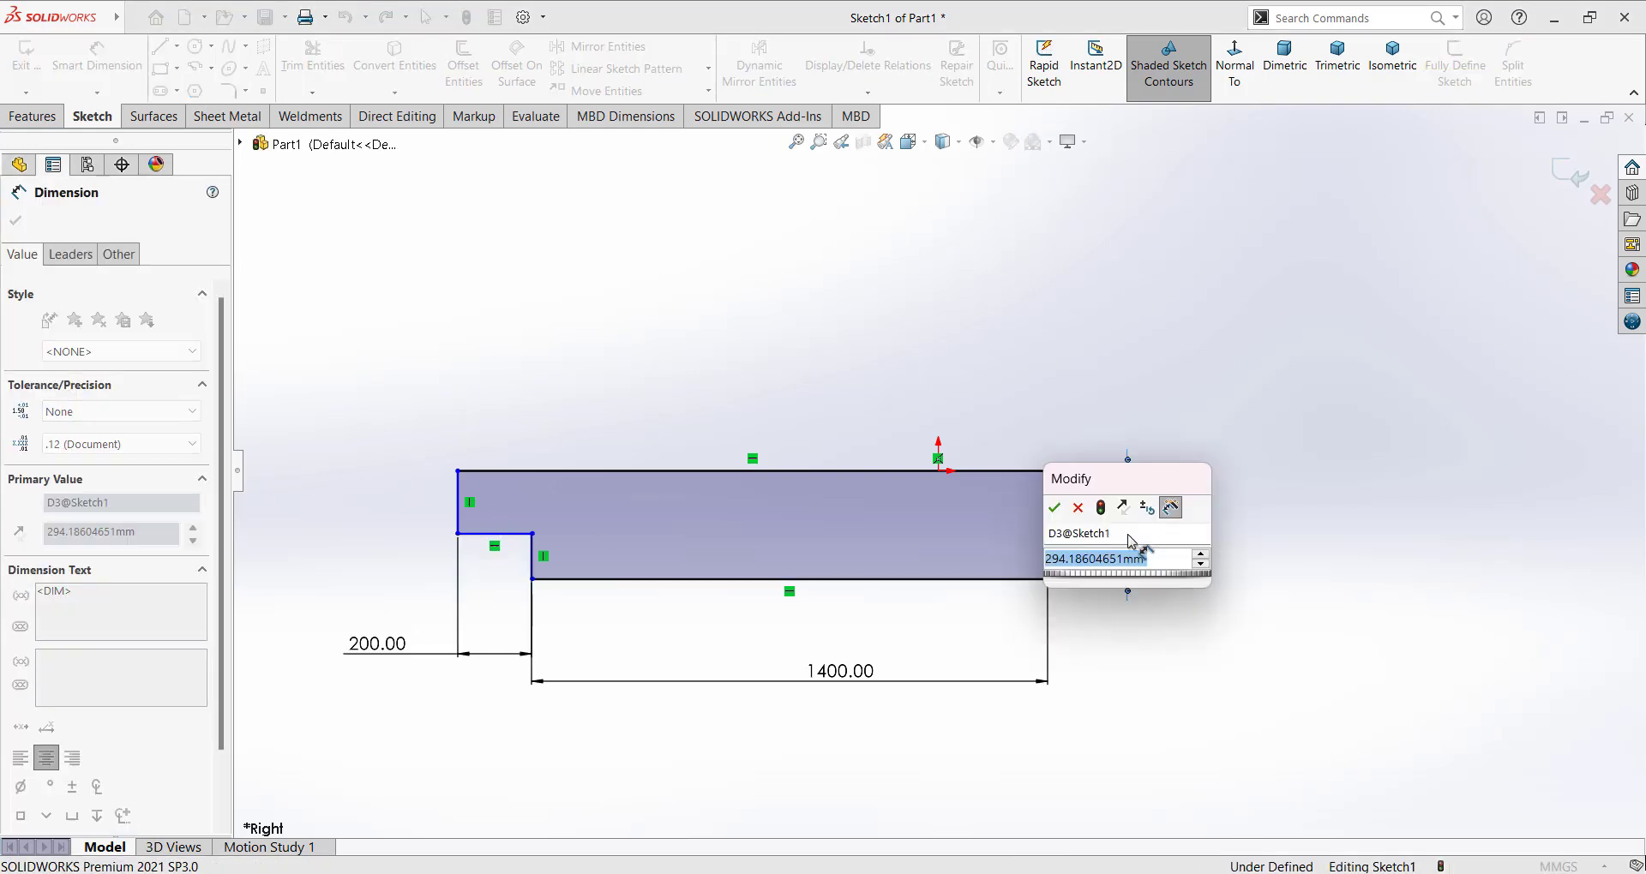
type("3")
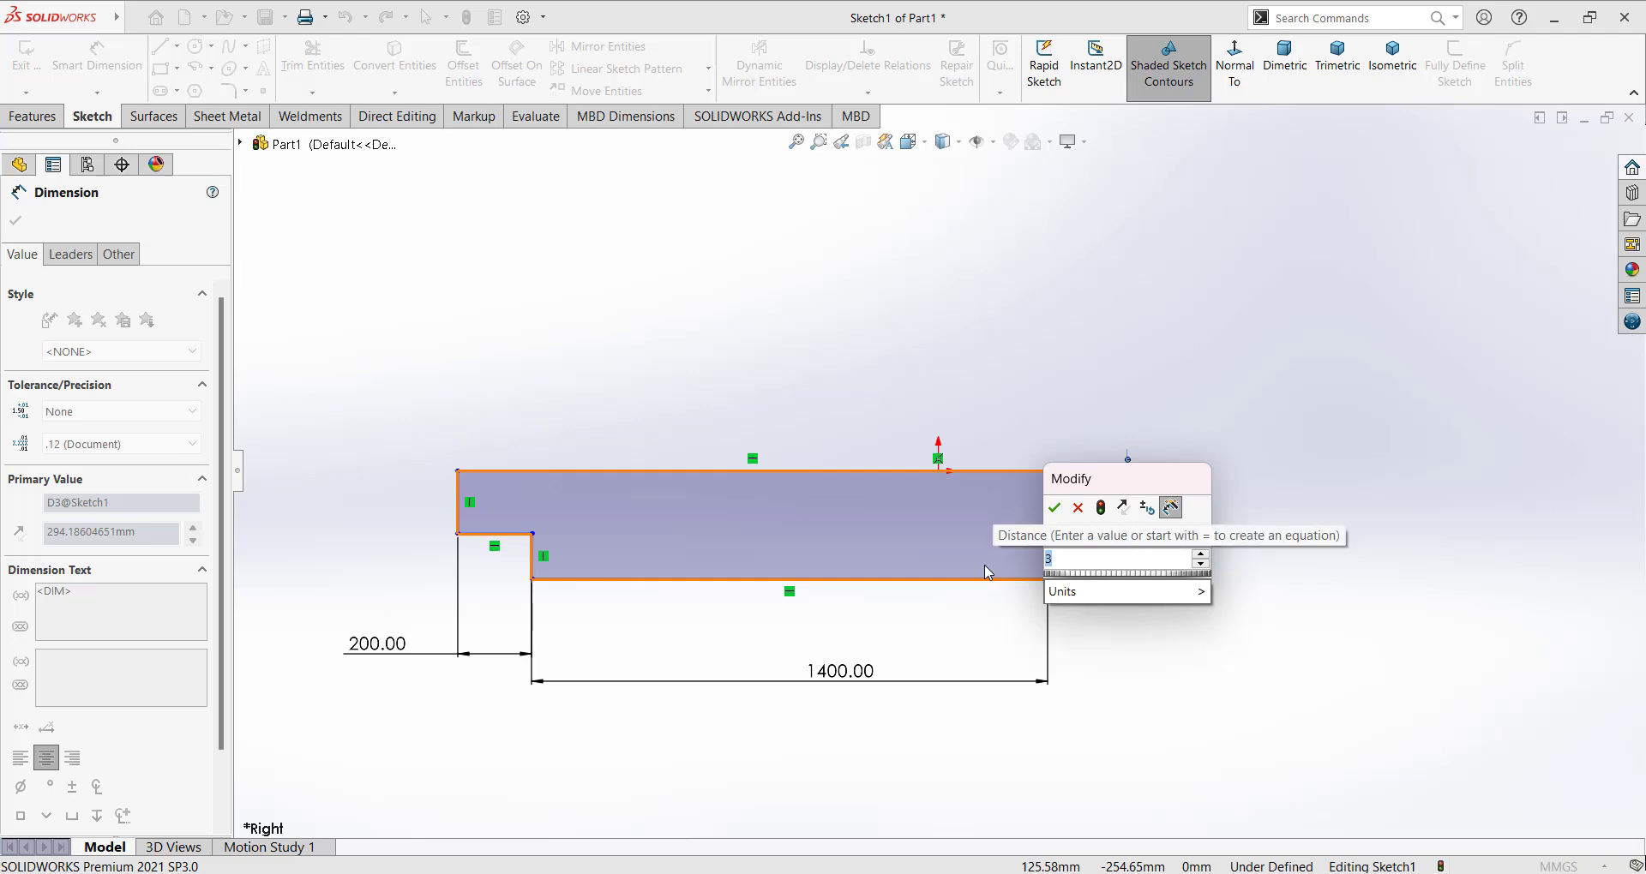
type("12")
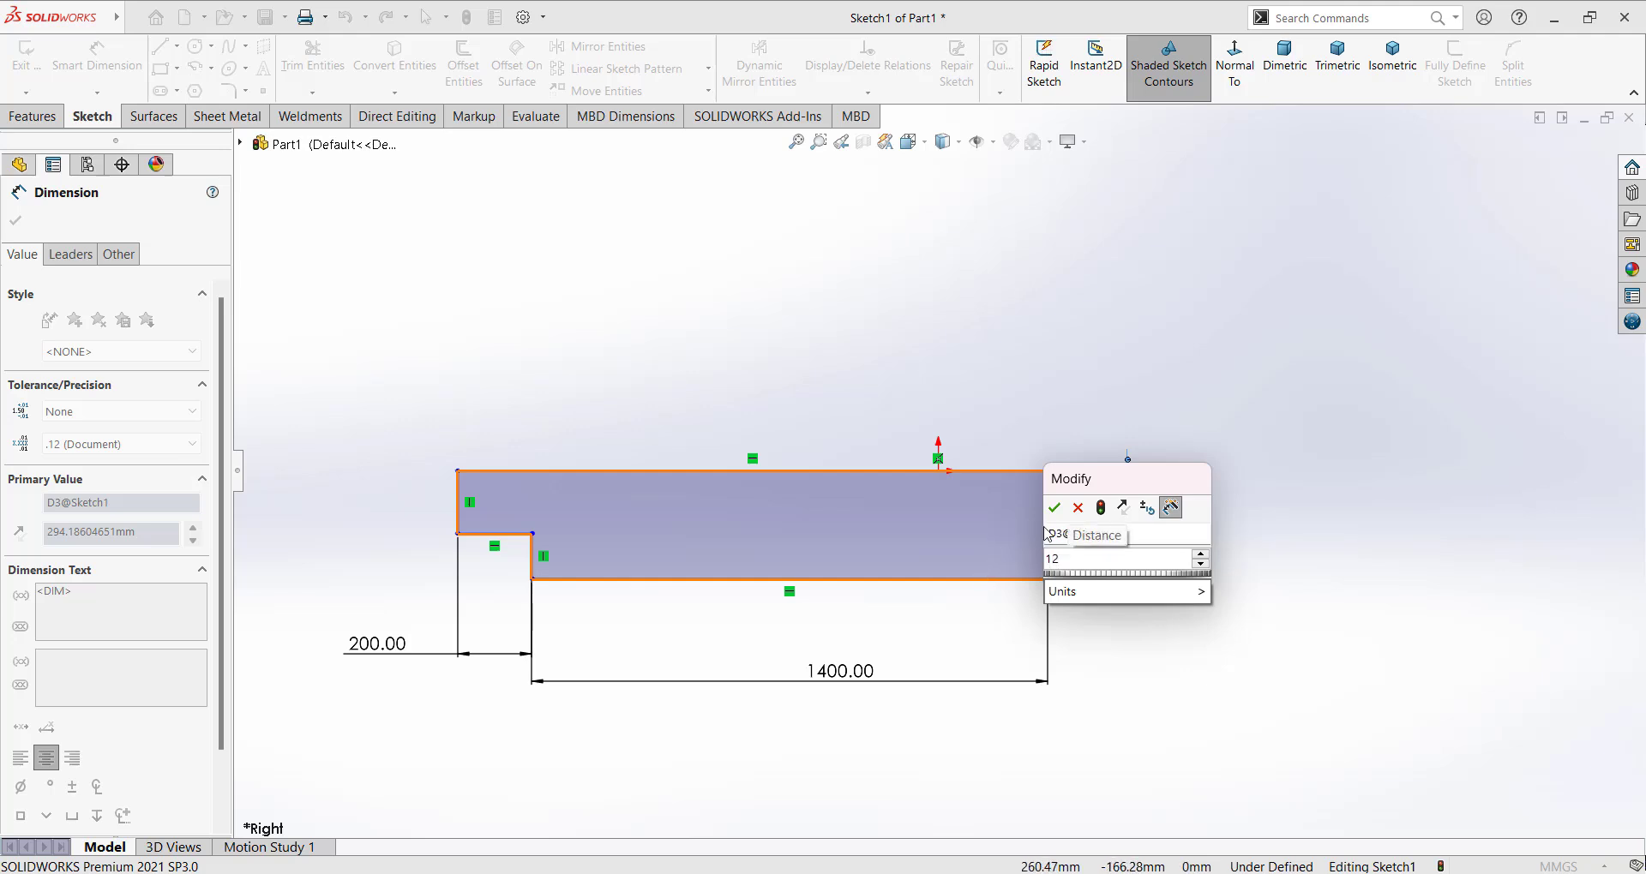
left_click(1054, 507)
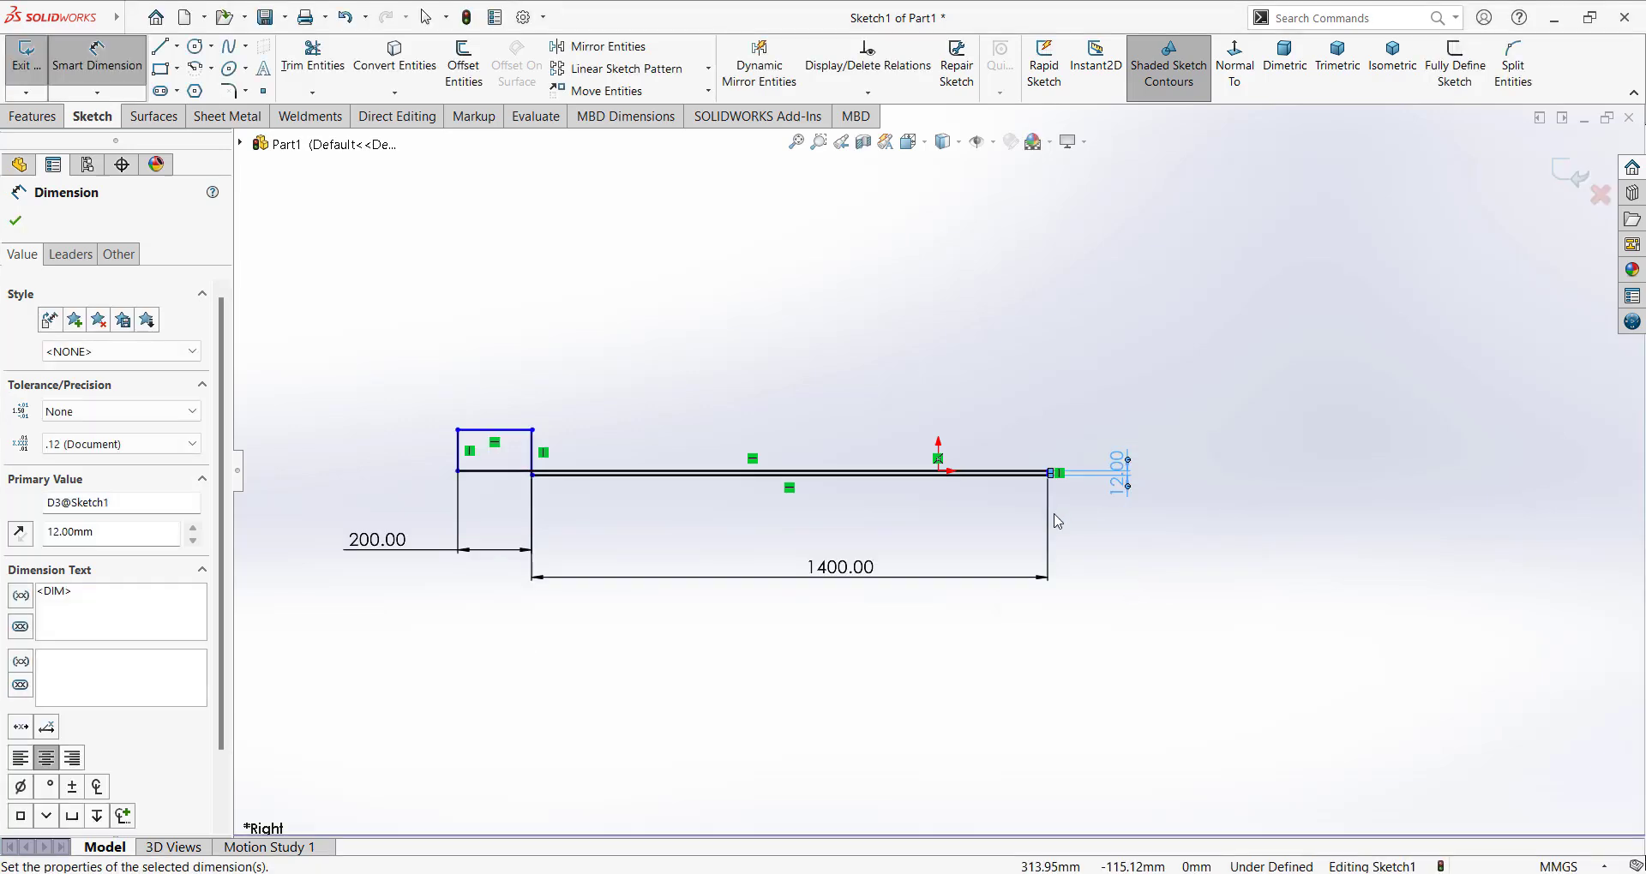
Step: Drag the small end section's corner to reshape it
left_click(13, 225)
mouse_move(532, 431)
left_mouse_down()
mouse_move(488, 510)
mouse_move(571, 526)
mouse_move(556, 529)
left_mouse_up()
left_click(18, 221)
scroll(526, 495, "down", 2)
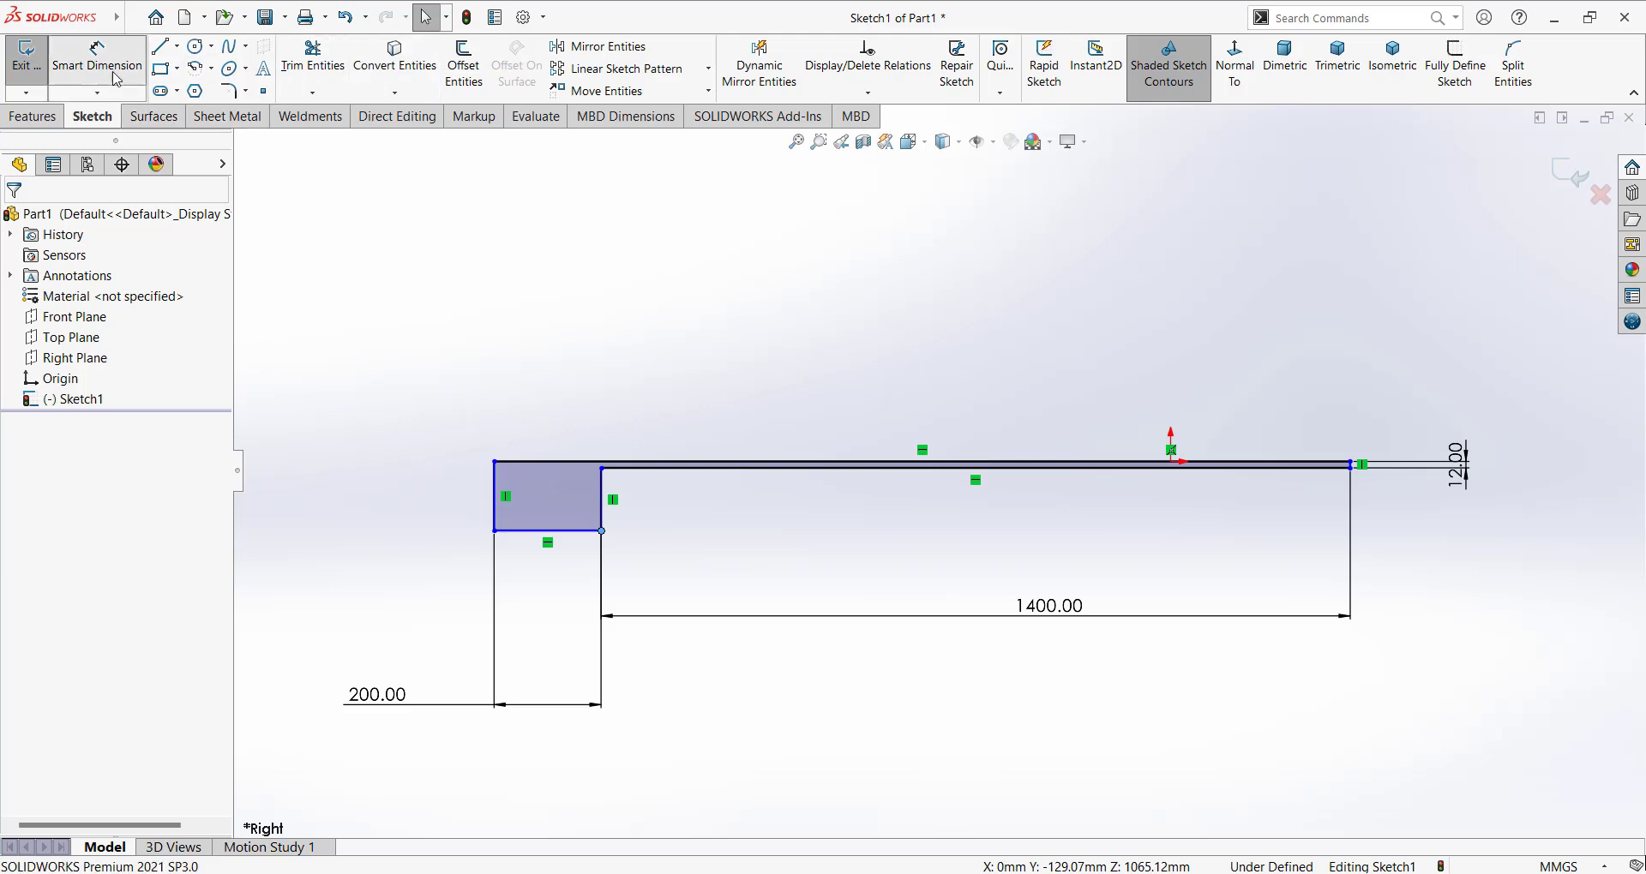
Step: Dimension the left-end height to 6 mm
left_click(97, 56)
left_click(498, 498)
left_click(382, 502)
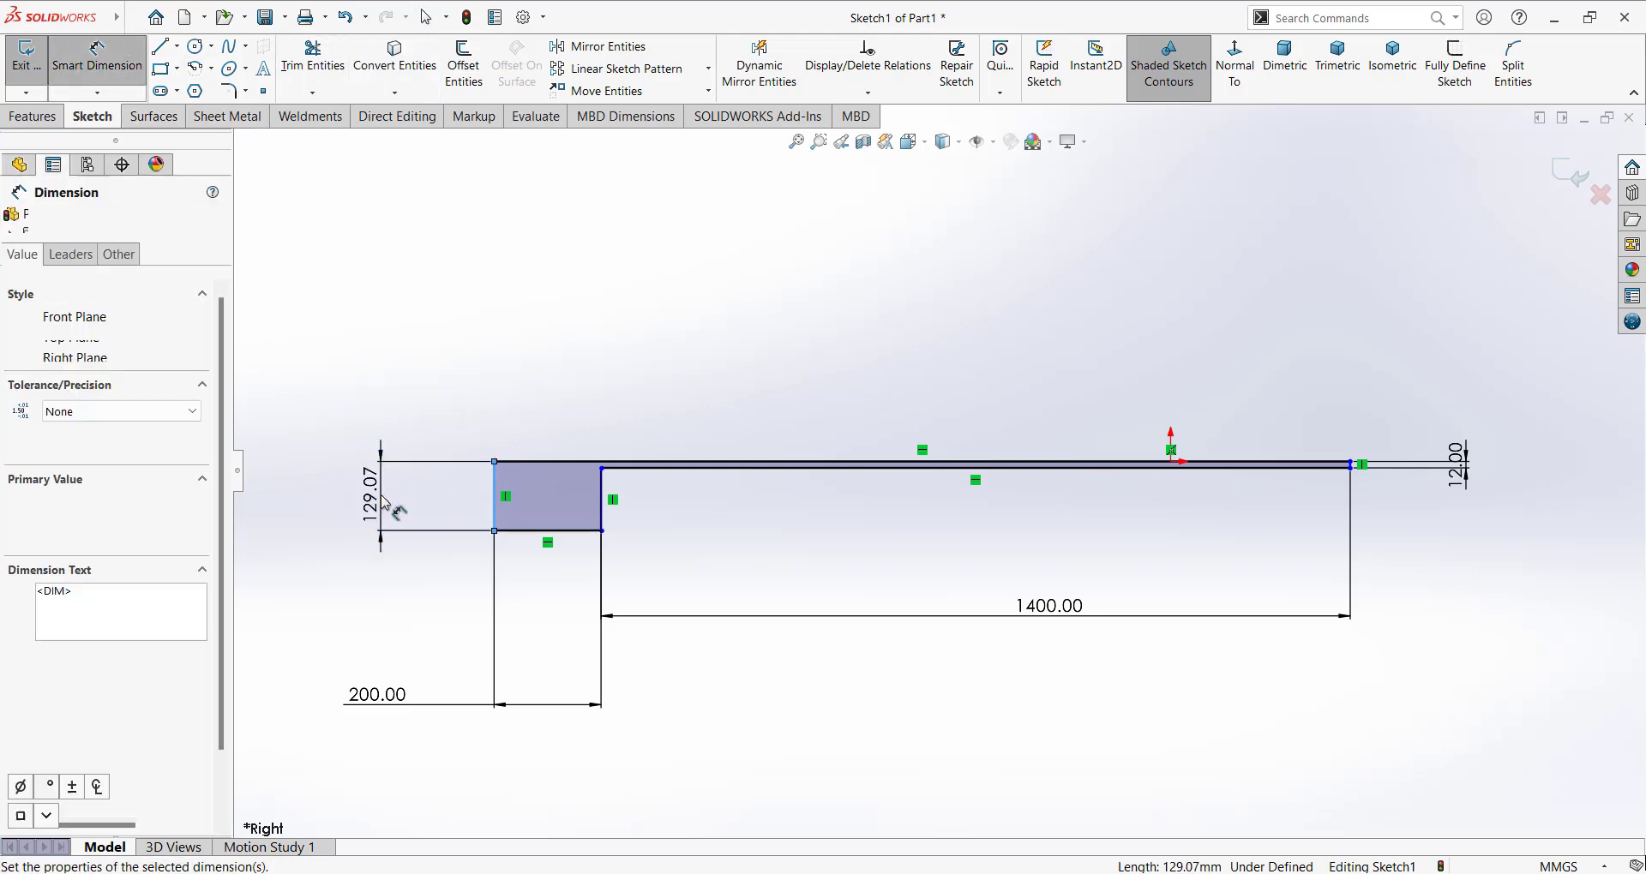
type("6")
key("Return")
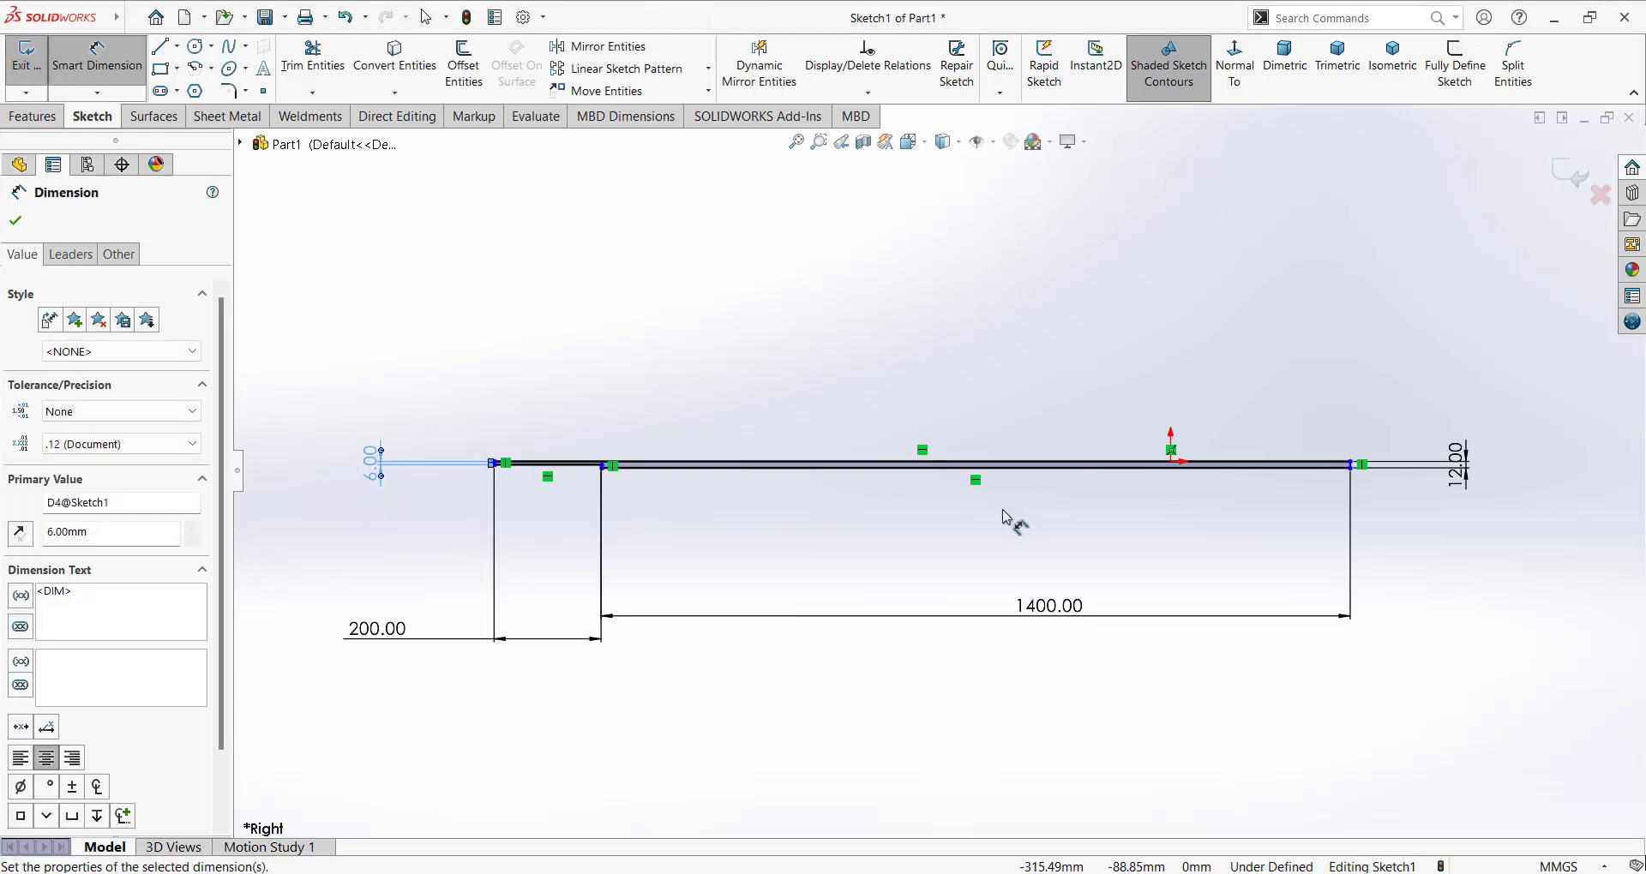
Step: Add a 24 mm dimension to the thin end strip
scroll(1414, 471, "down", 2)
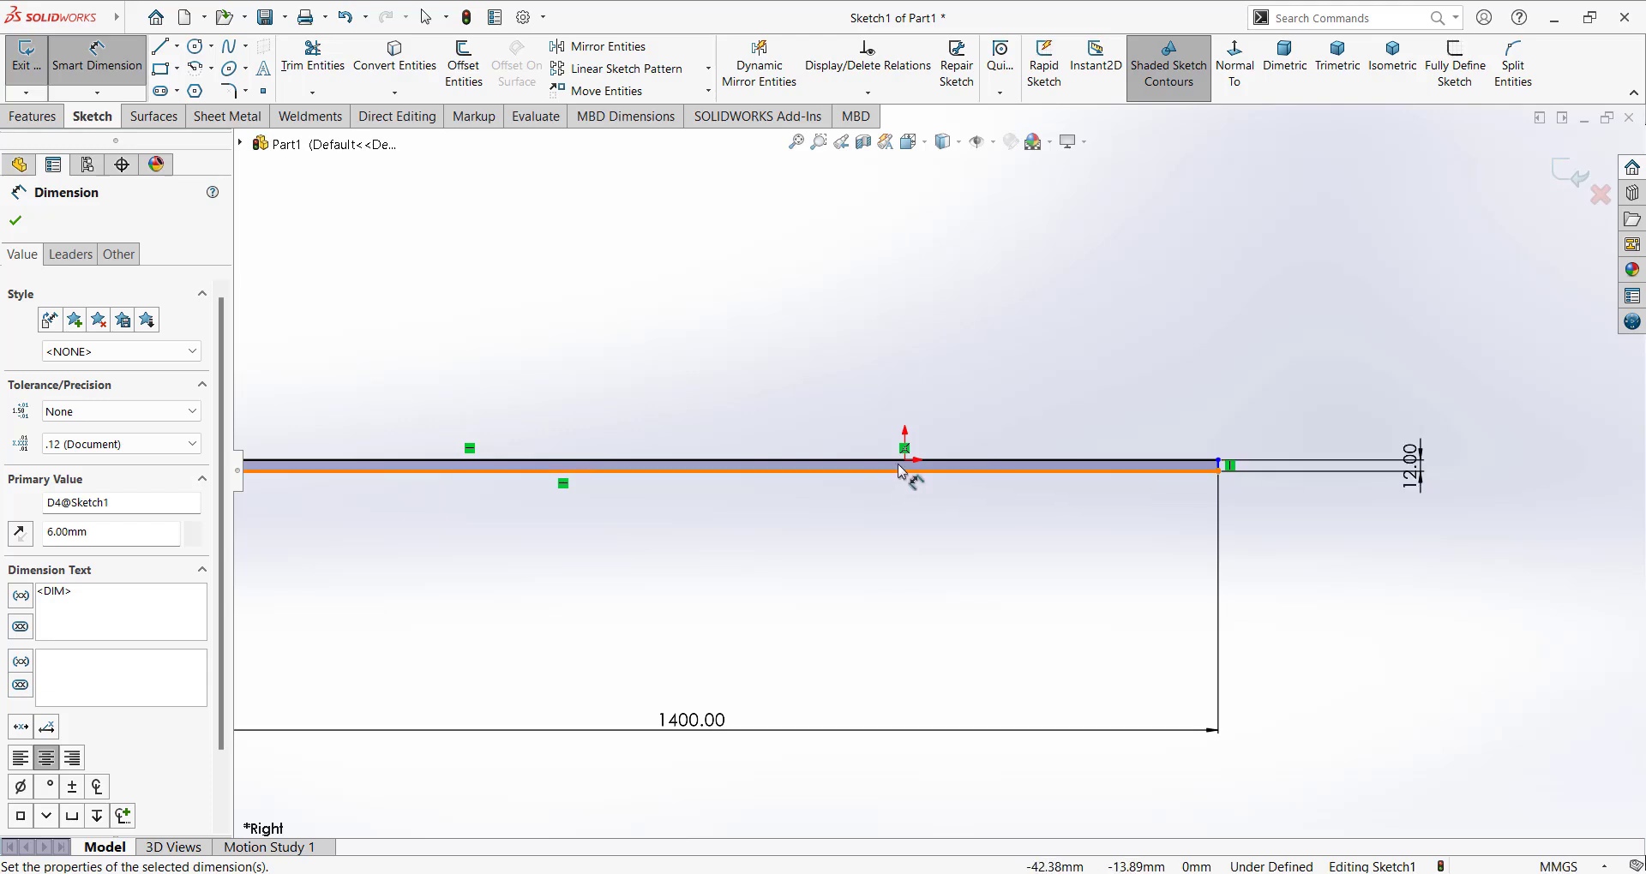
scroll(922, 474, "down", 3)
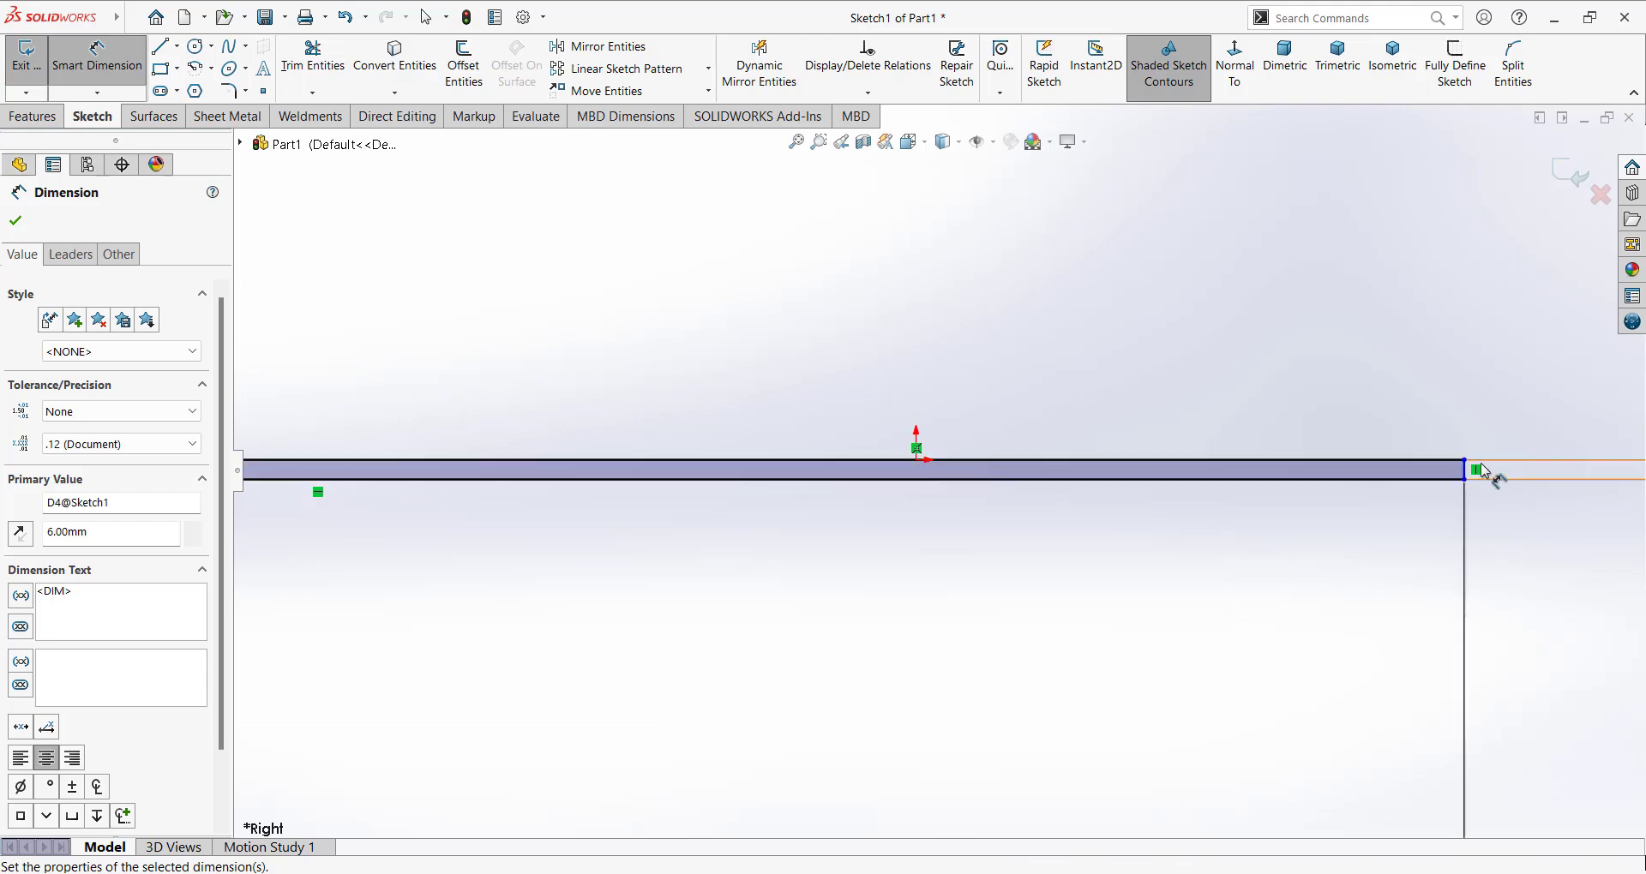
left_click(921, 461)
left_click(922, 462)
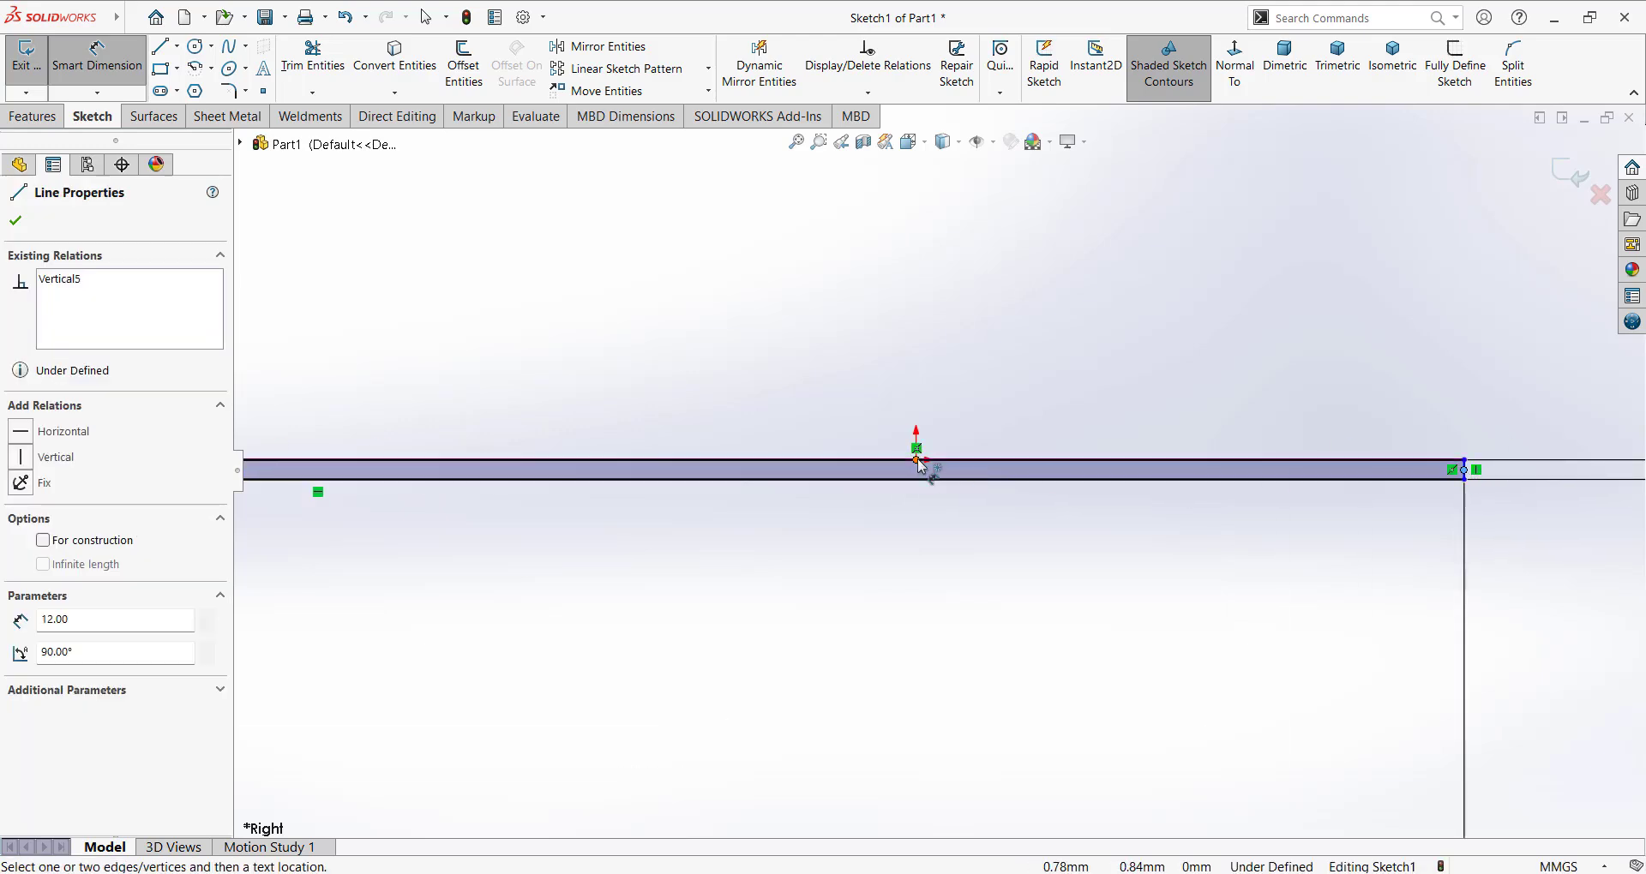
left_click(1128, 387)
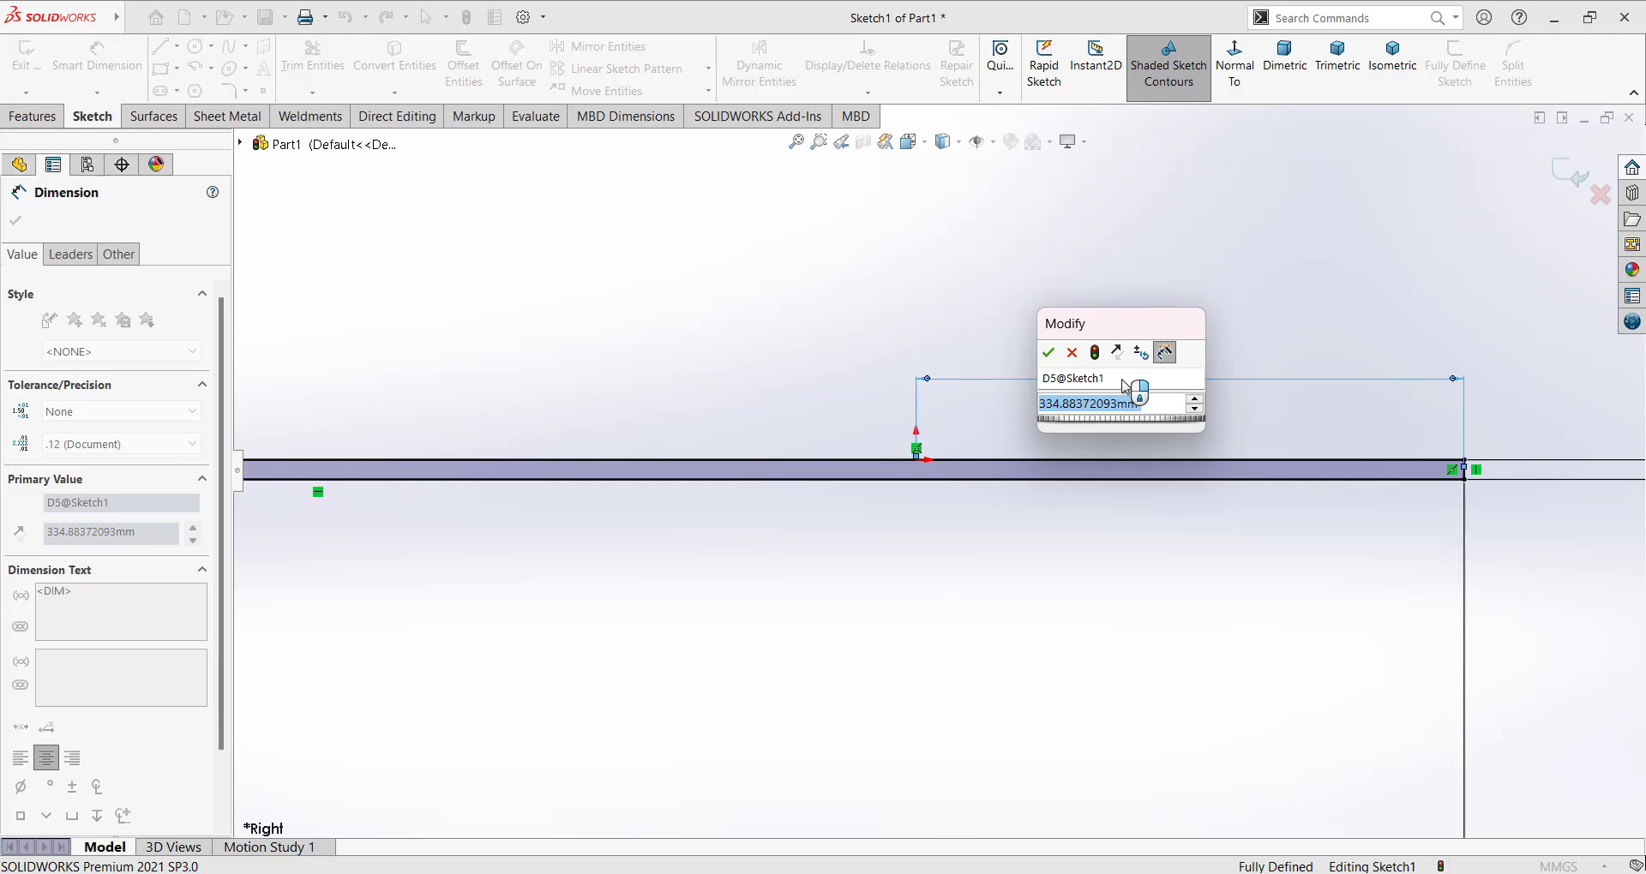
type("24")
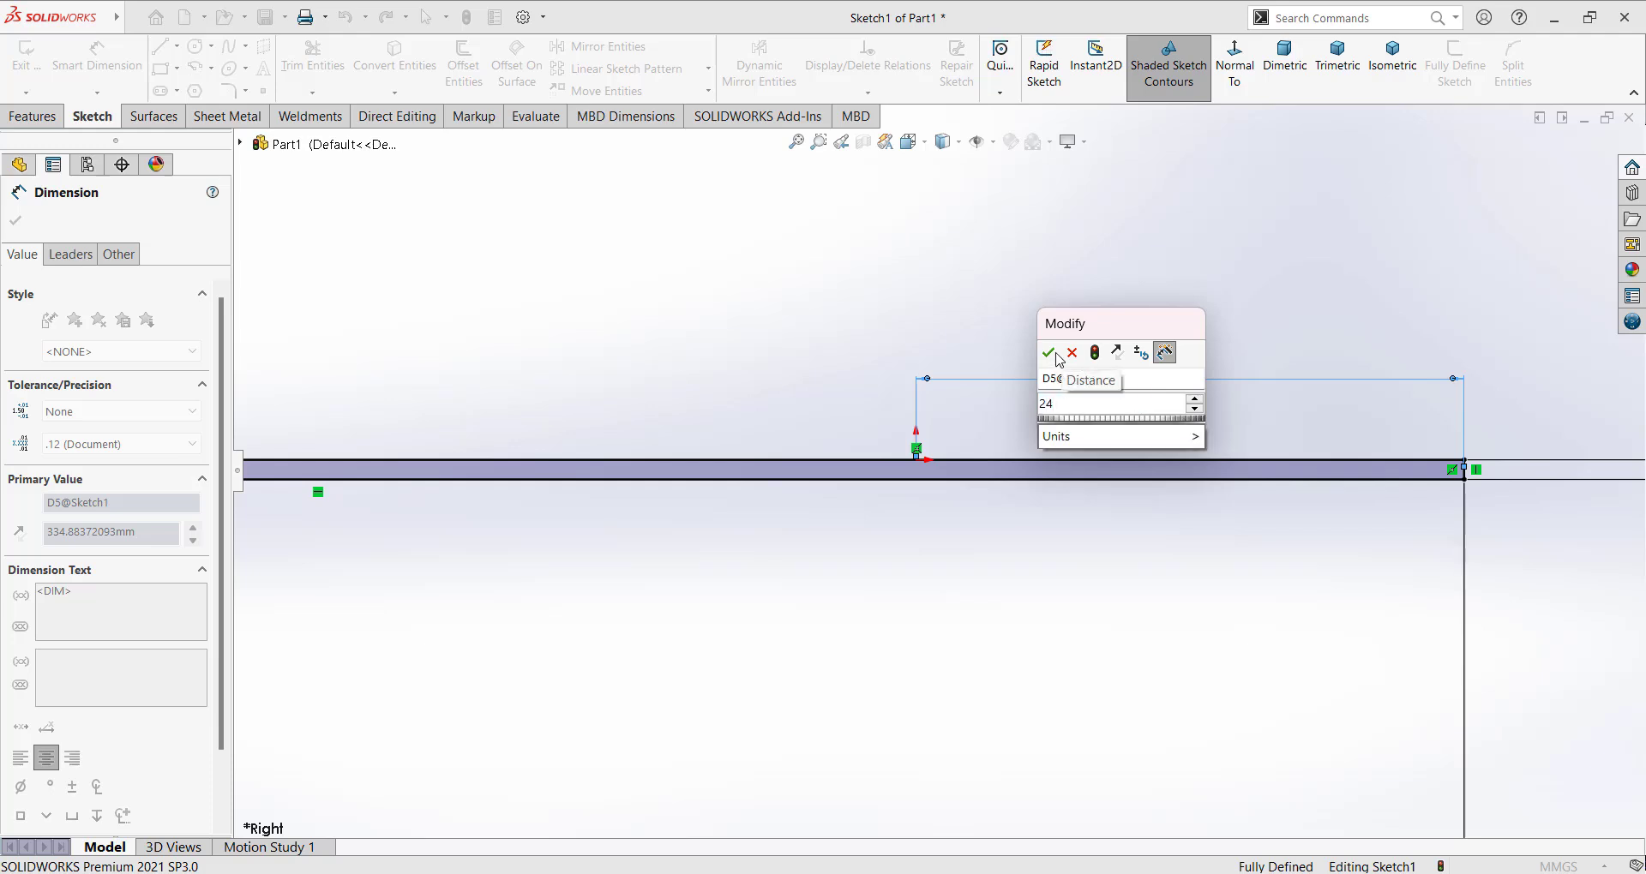
left_click(1049, 354)
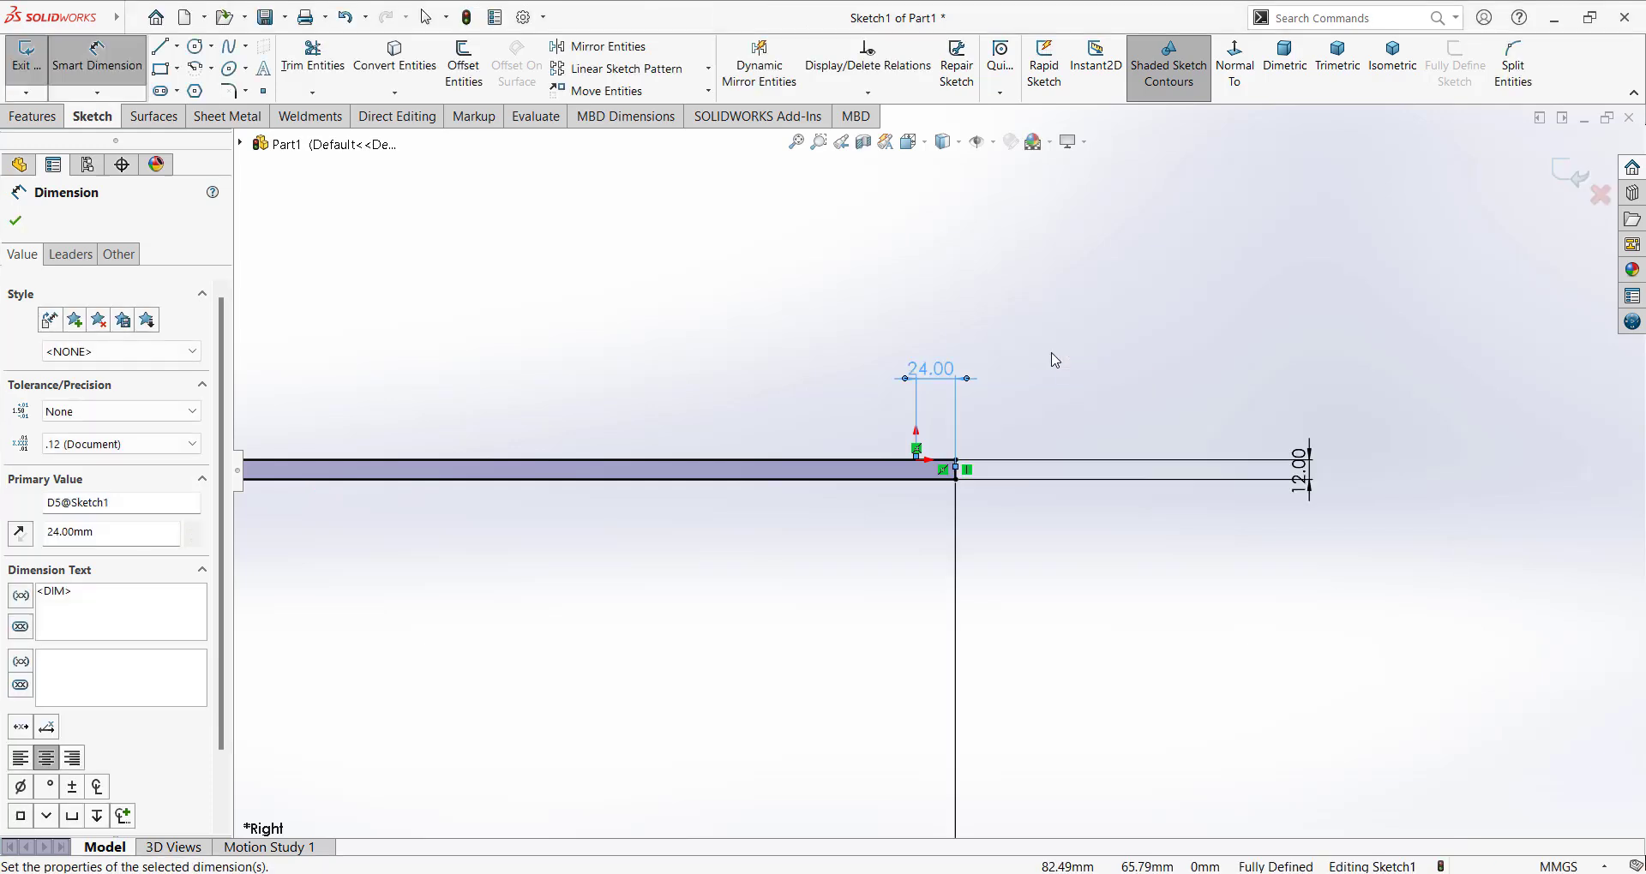
scroll(943, 433, "up", 3)
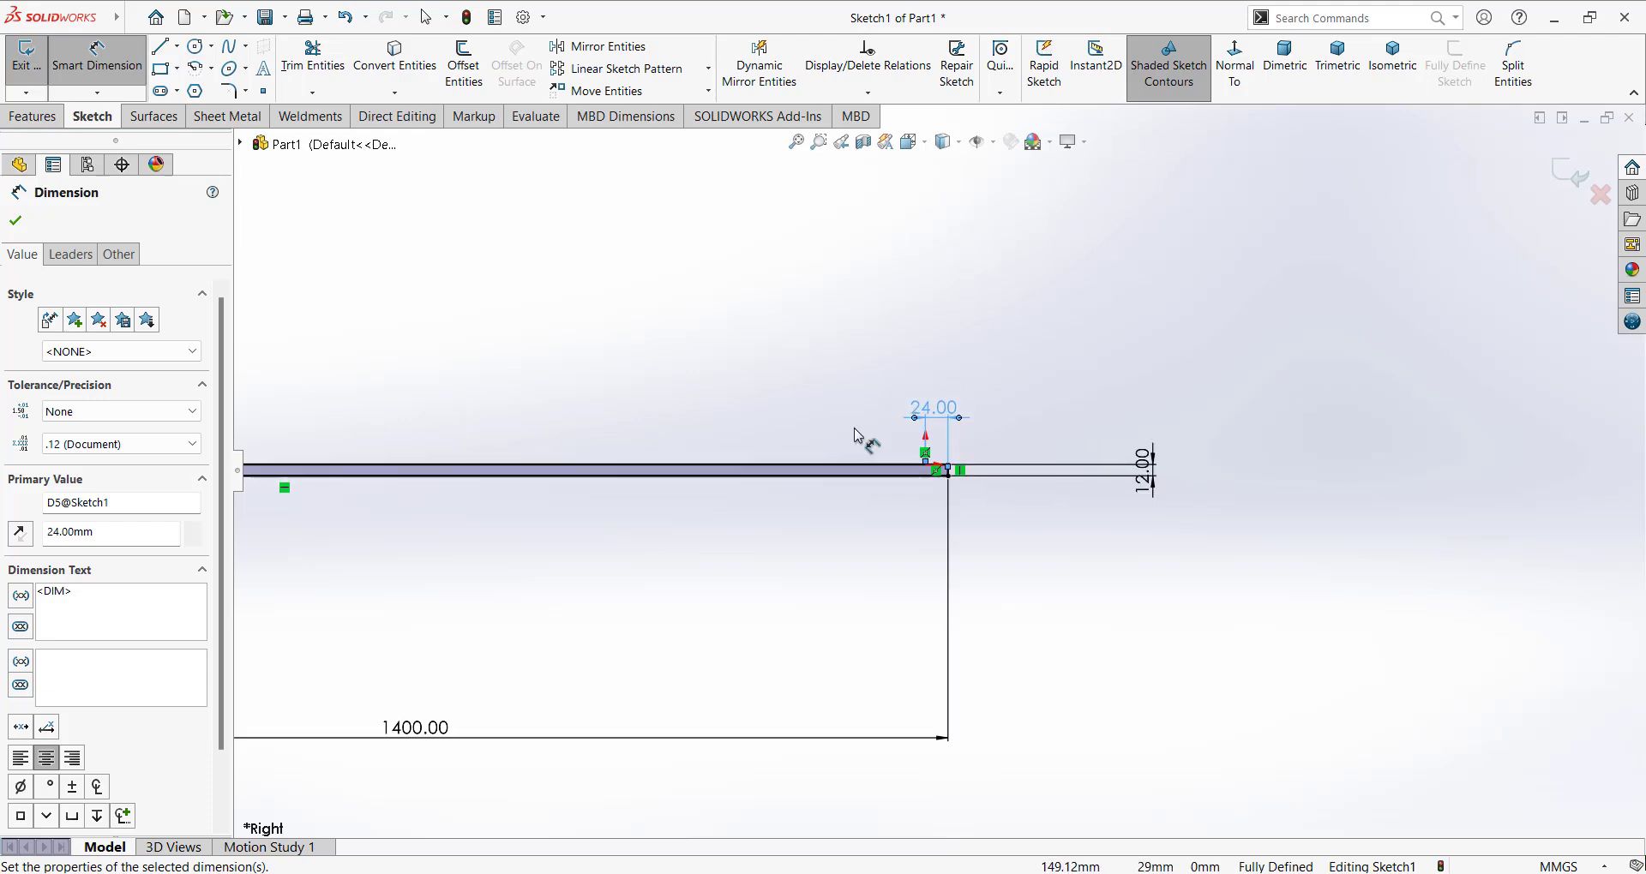
left_click(16, 221)
Step: Move the 24.00, 12.00 and 6.00 dimensions clear of the shaft for readability
scroll(749, 514, "up", 2)
scroll(772, 510, "up", 2)
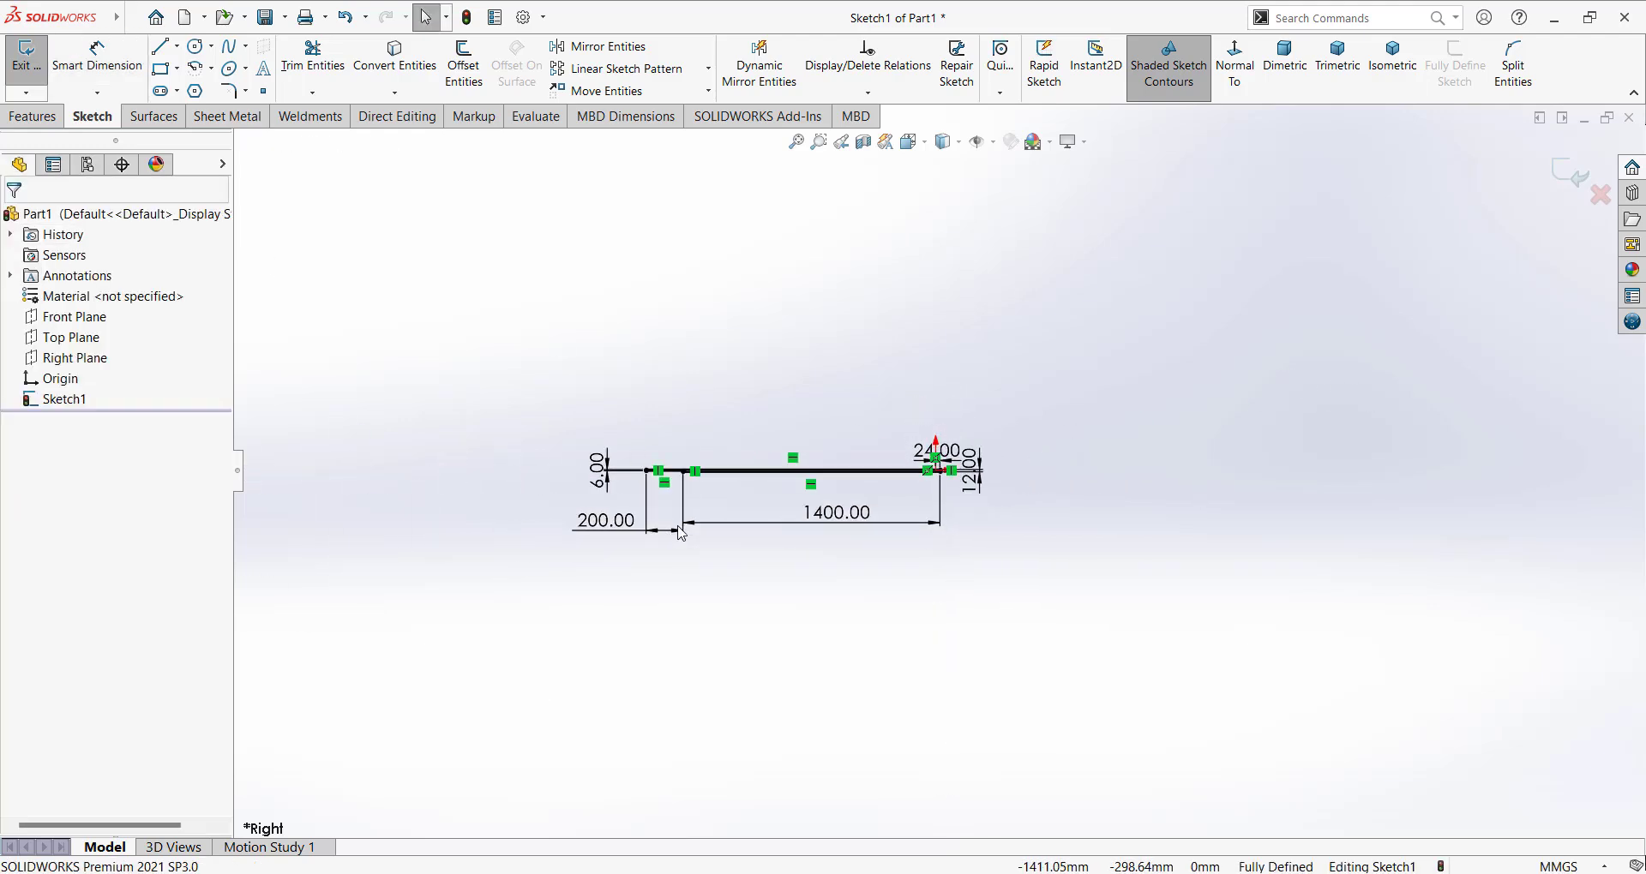
scroll(797, 501, "up", 2)
scroll(793, 497, "down", 3)
scroll(790, 493, "down", 1)
scroll(790, 492, "up", 1)
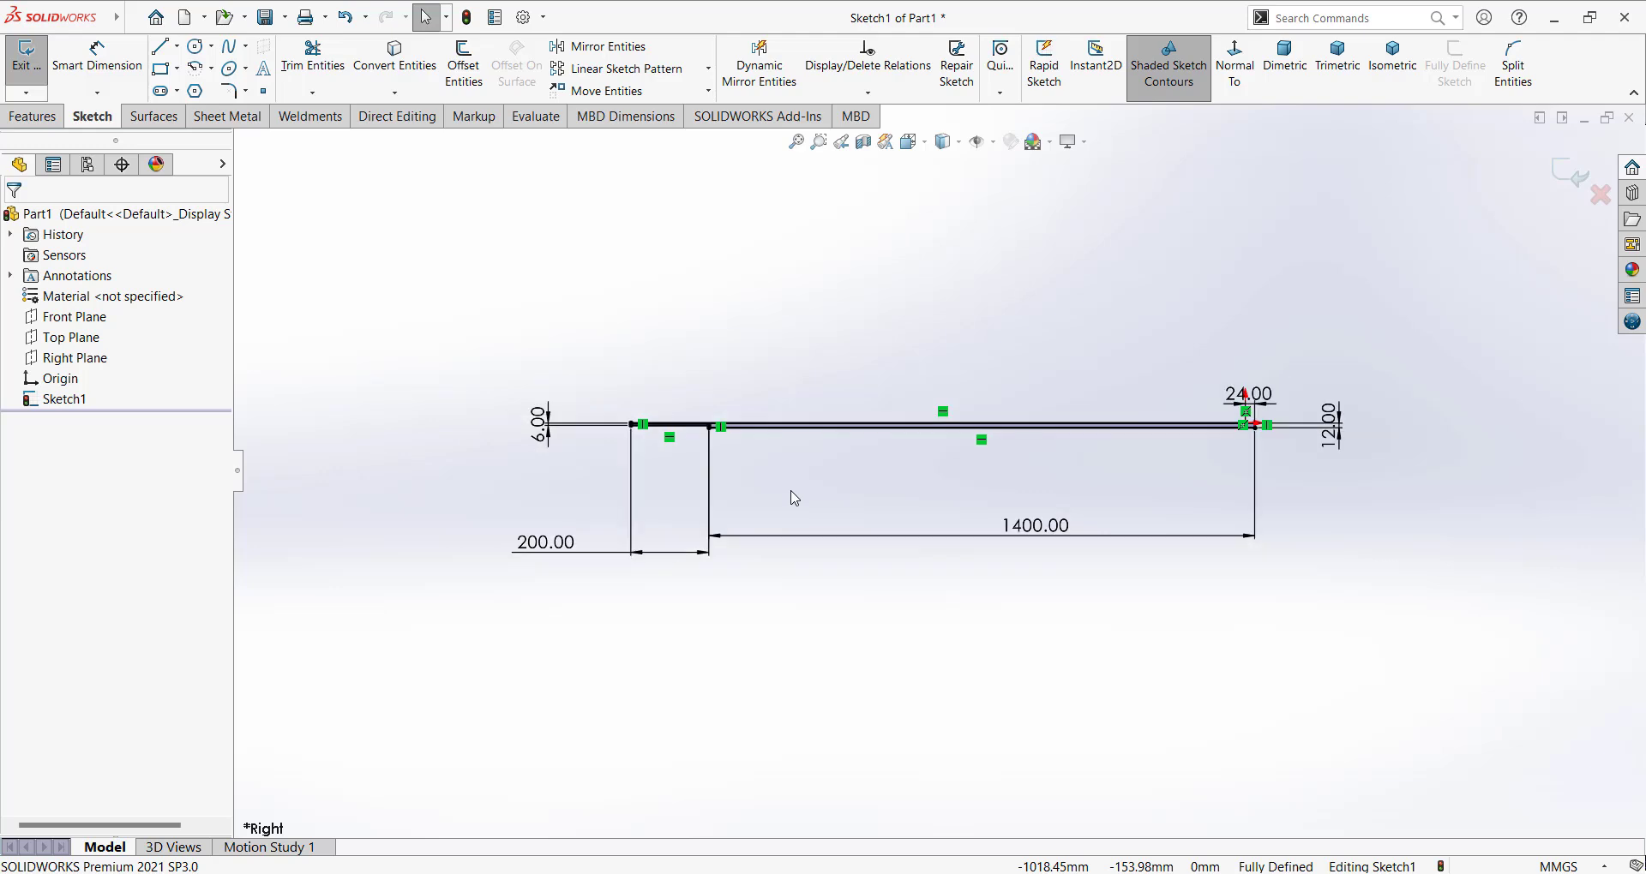
left_click_drag(1248, 397, 1250, 339)
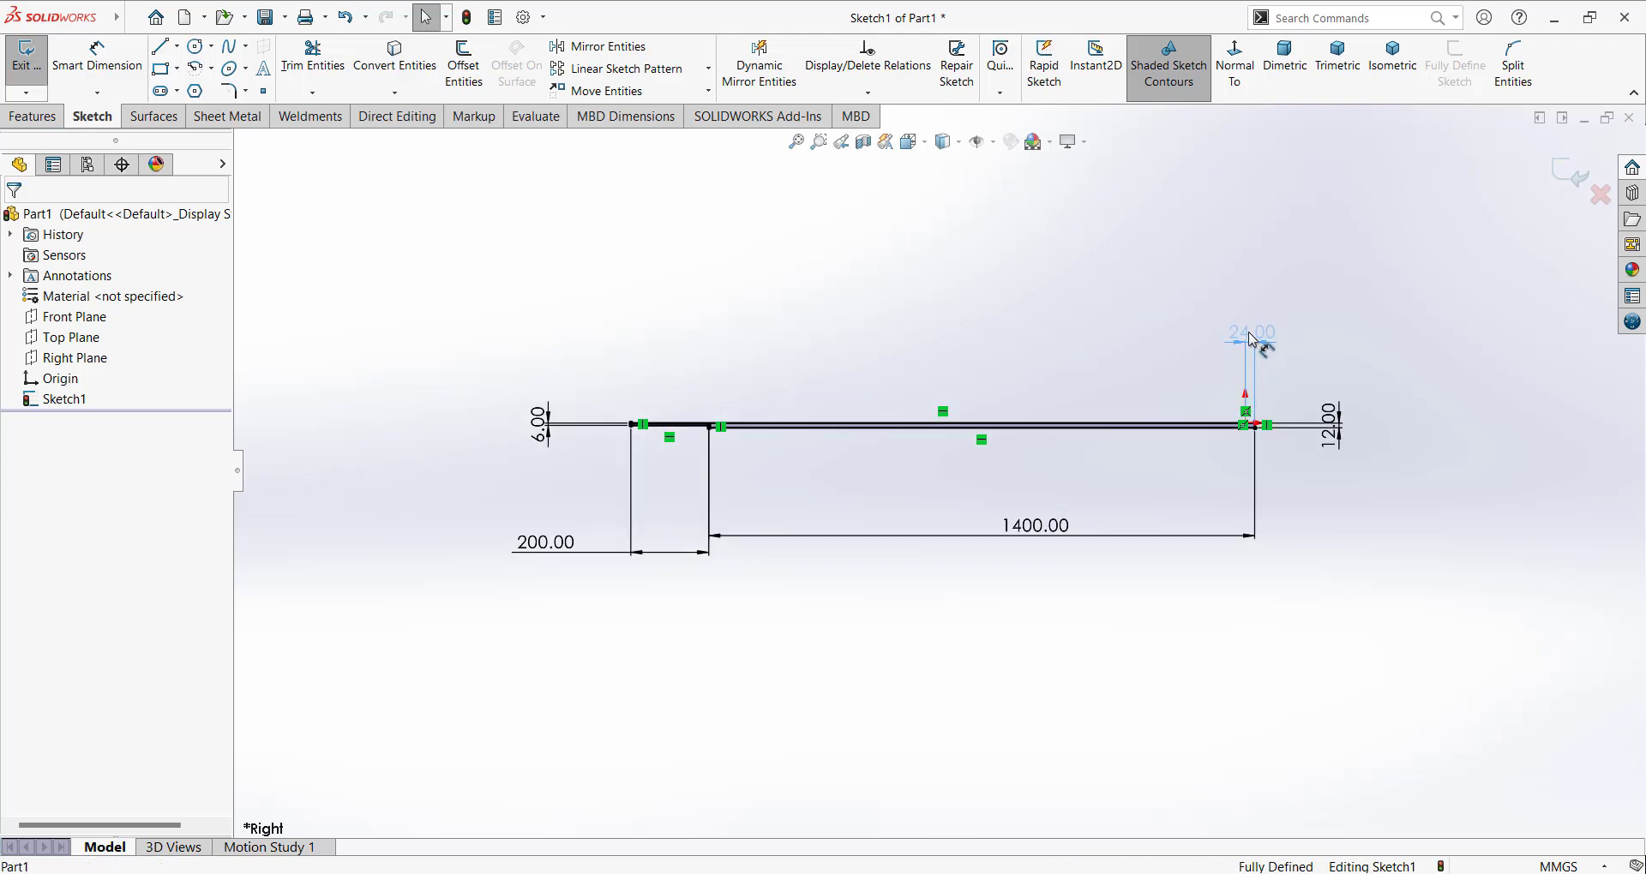
left_click(1252, 340)
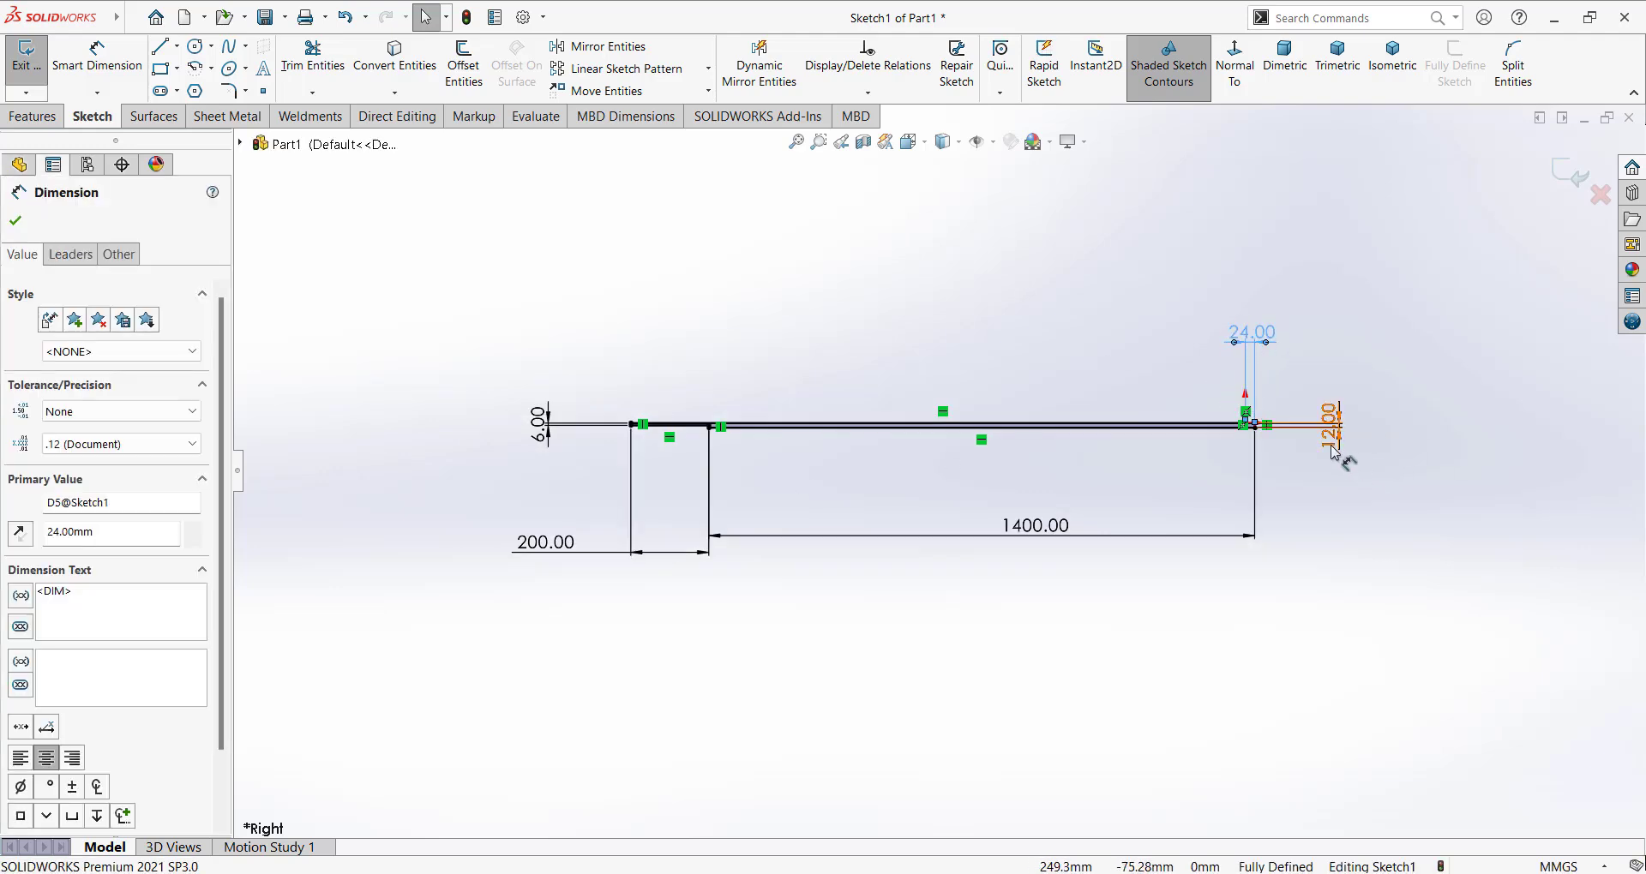
left_click_drag(1333, 452, 1333, 527)
mouse_move(541, 420)
left_mouse_down()
mouse_move(579, 436)
mouse_move(583, 360)
left_mouse_up()
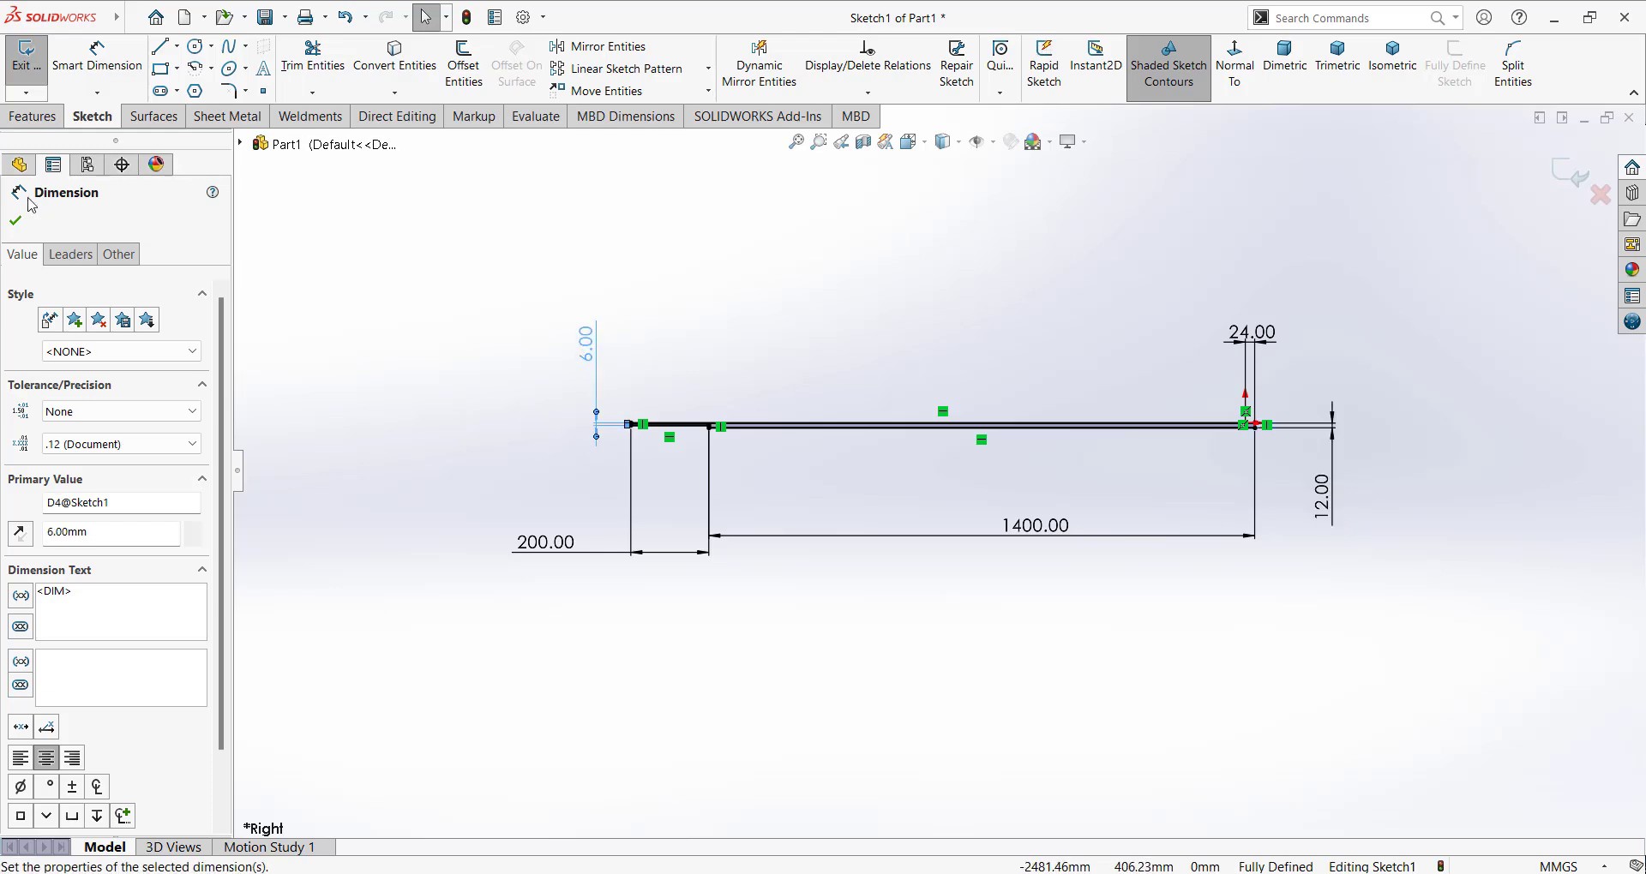
left_click(15, 220)
Step: Revolve the profile 360° about the long sketch line into a solid shaft
left_click(32, 116)
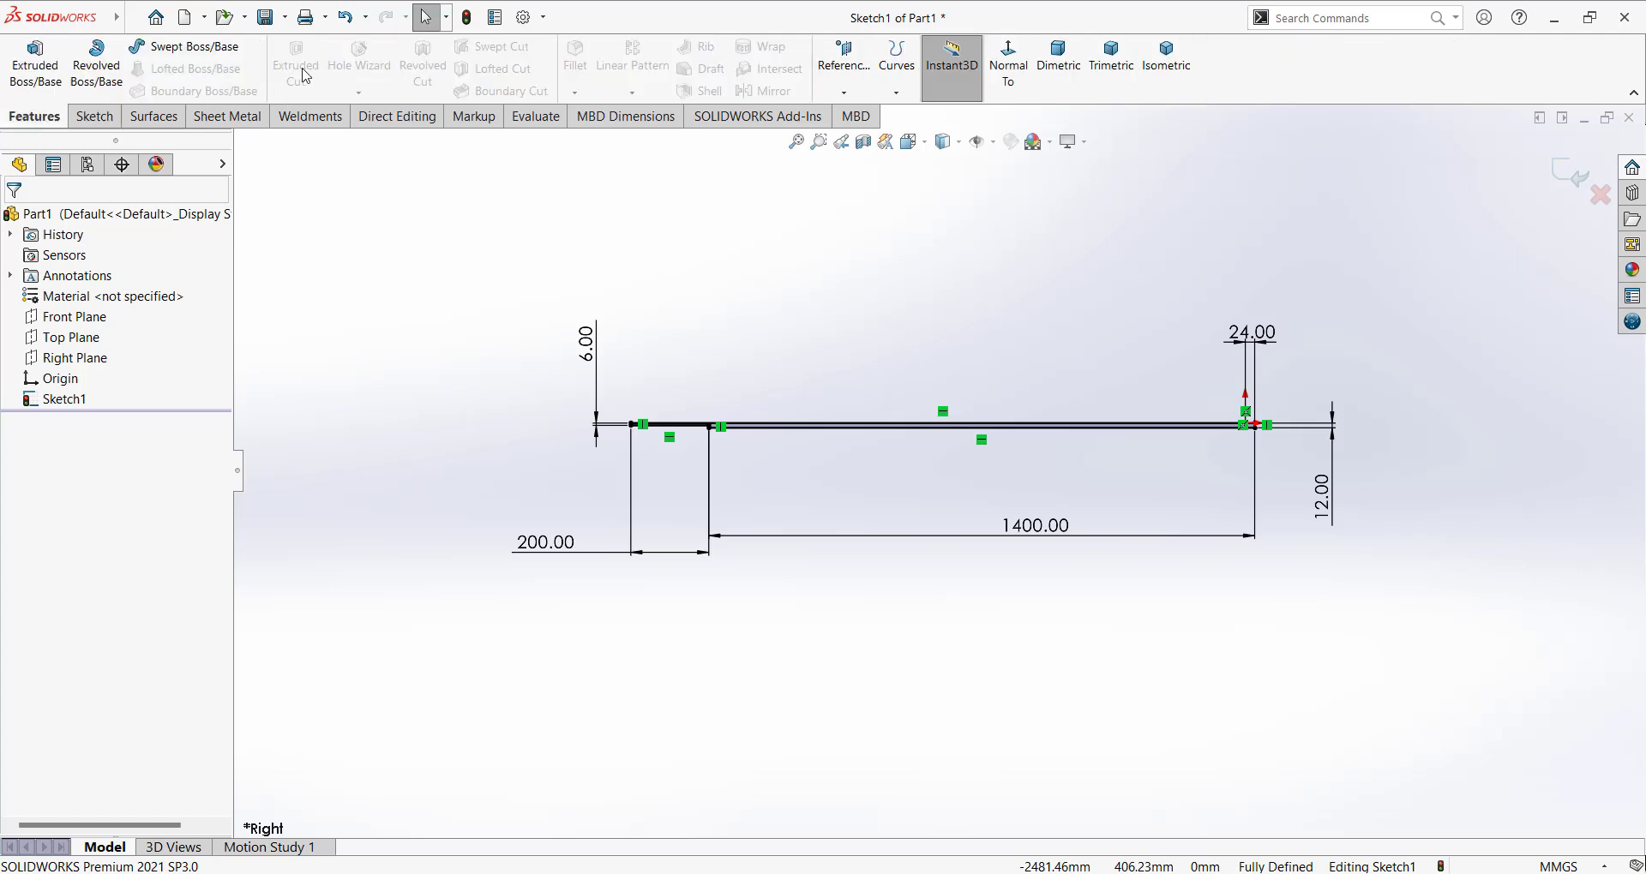
left_click(92, 60)
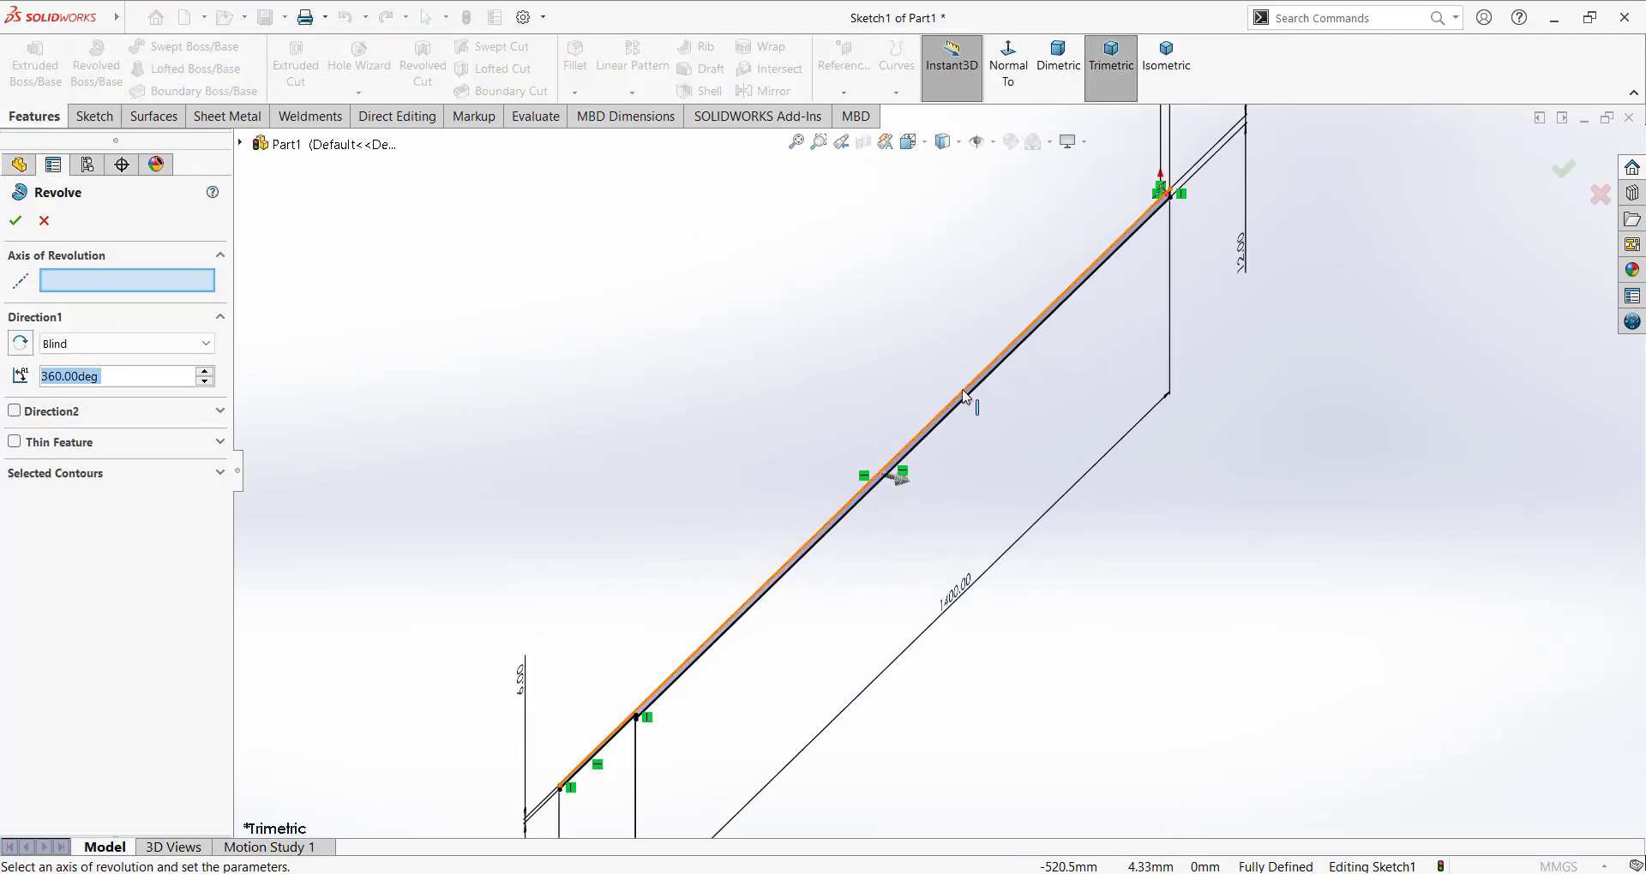
left_click(963, 395)
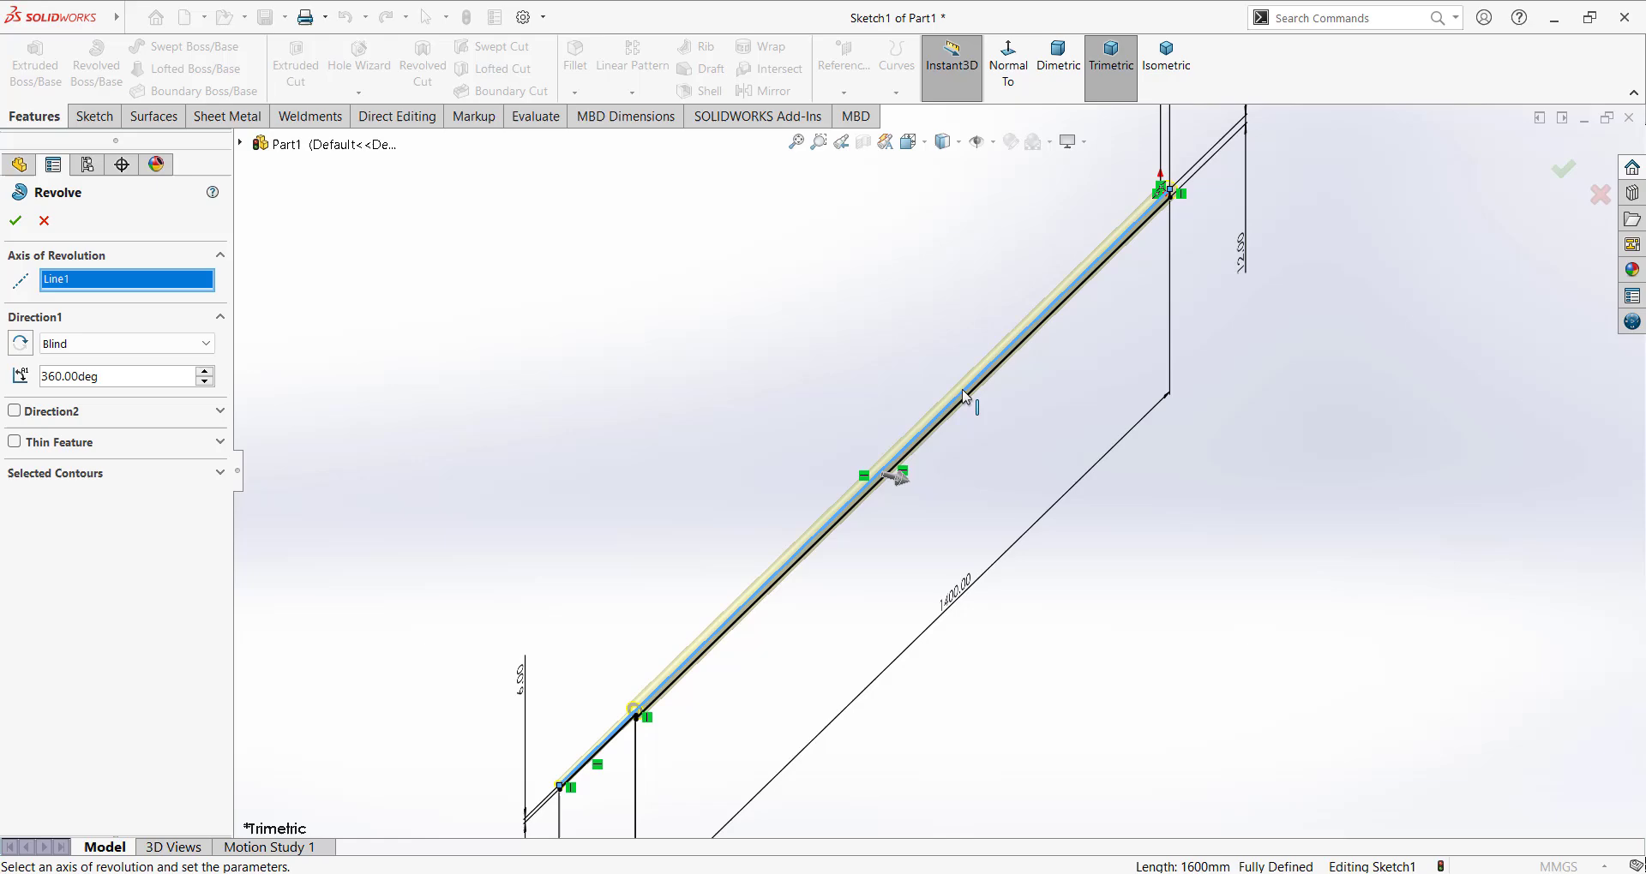
left_click(17, 228)
Step: Apply the Plain White scene and orbit the shaft to a diagonal view
left_click(1055, 146)
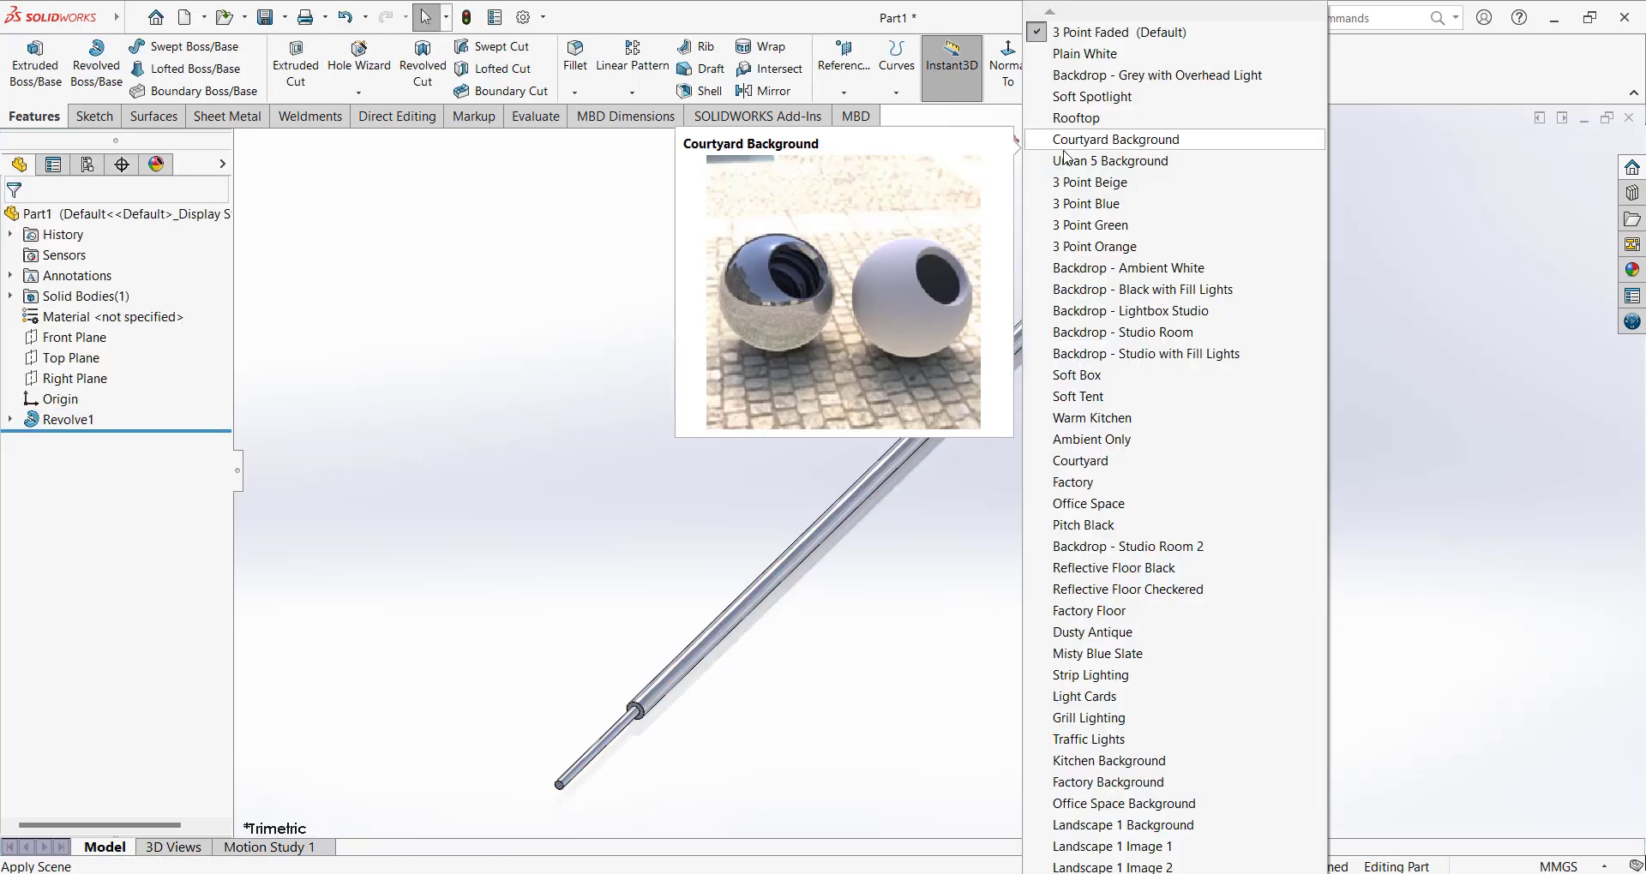
left_click(1084, 53)
mouse_move(1205, 393)
middle_mouse_down()
mouse_move(1143, 402)
mouse_move(1135, 422)
mouse_move(1223, 338)
mouse_move(1010, 323)
mouse_move(1089, 264)
mouse_move(525, 624)
mouse_move(911, 537)
mouse_move(1109, 397)
mouse_move(848, 463)
mouse_move(1124, 335)
middle_mouse_up()
scroll(909, 536, "up", 2)
scroll(1089, 368, "down", 4)
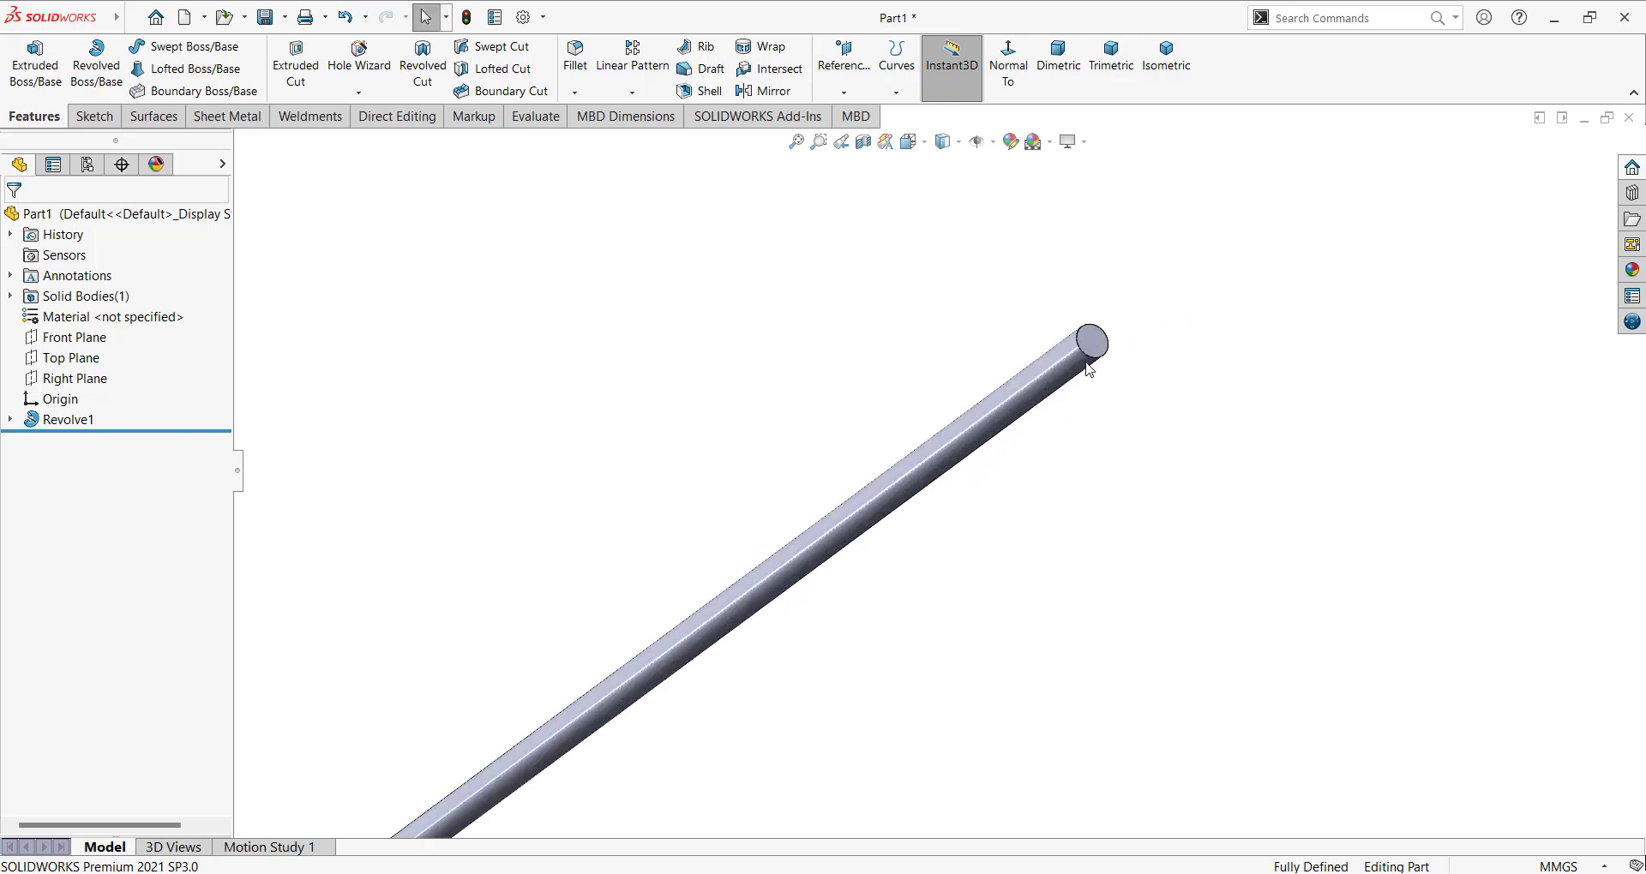
scroll(1089, 368, "up", 3)
mouse_move(605, 513)
middle_mouse_down()
mouse_move(677, 616)
mouse_move(1086, 445)
mouse_move(1018, 479)
mouse_move(1224, 295)
middle_mouse_up()
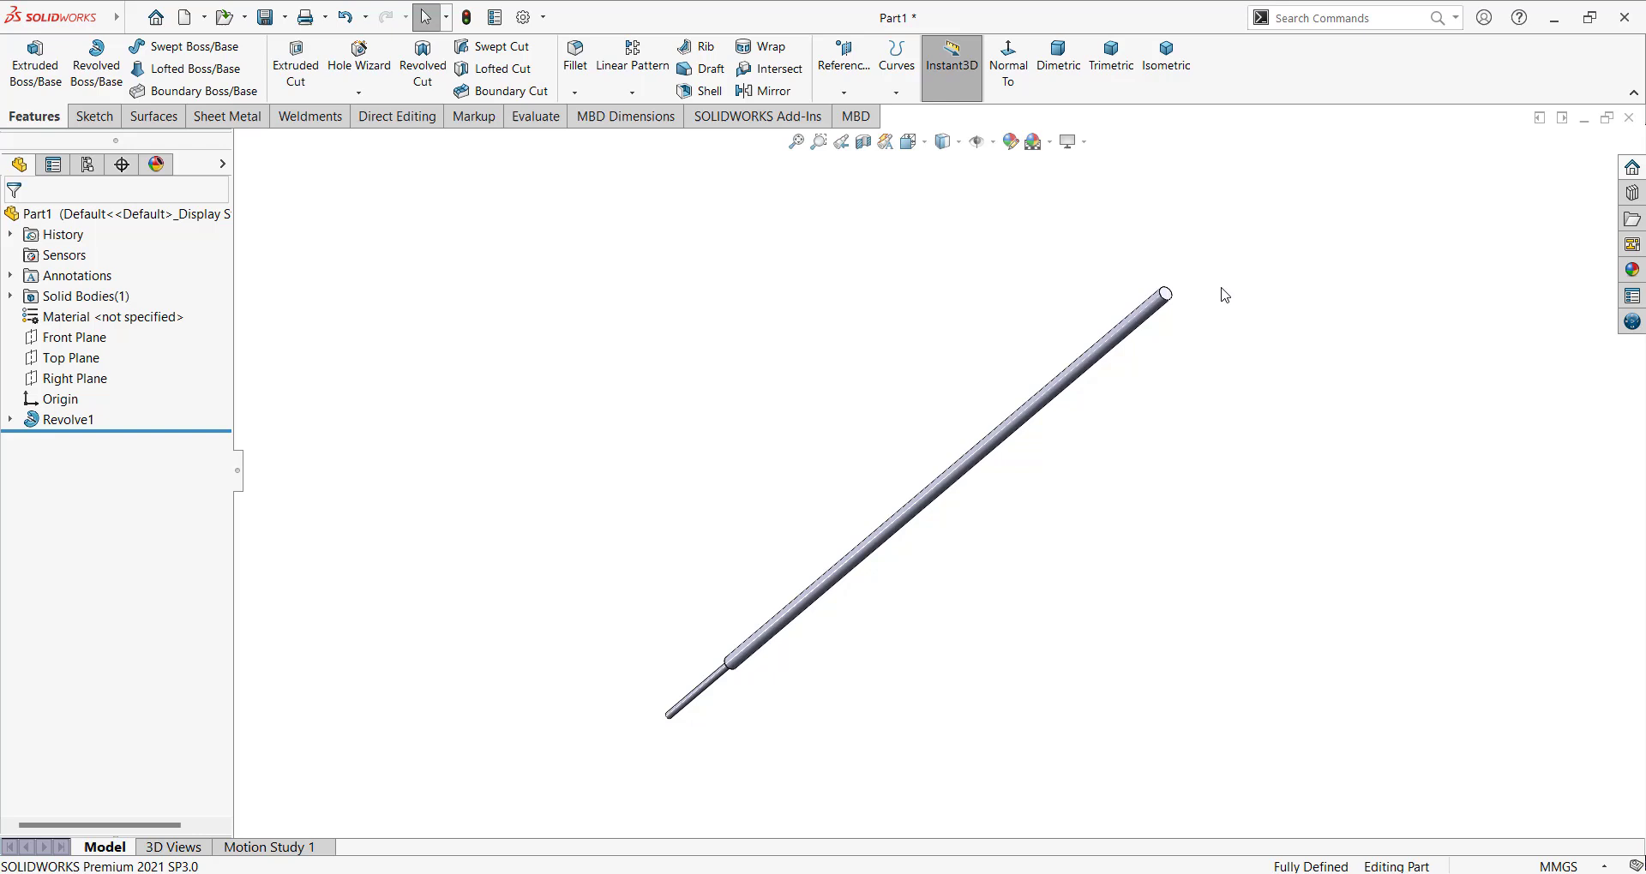
left_click(1173, 299)
left_click(1019, 371)
Step: On the Front Plane, sketch a large circle centred on the origin
mouse_move(1019, 371)
middle_mouse_down()
mouse_move(1112, 317)
mouse_move(1175, 358)
middle_mouse_up()
scroll(1176, 361, "down", 3)
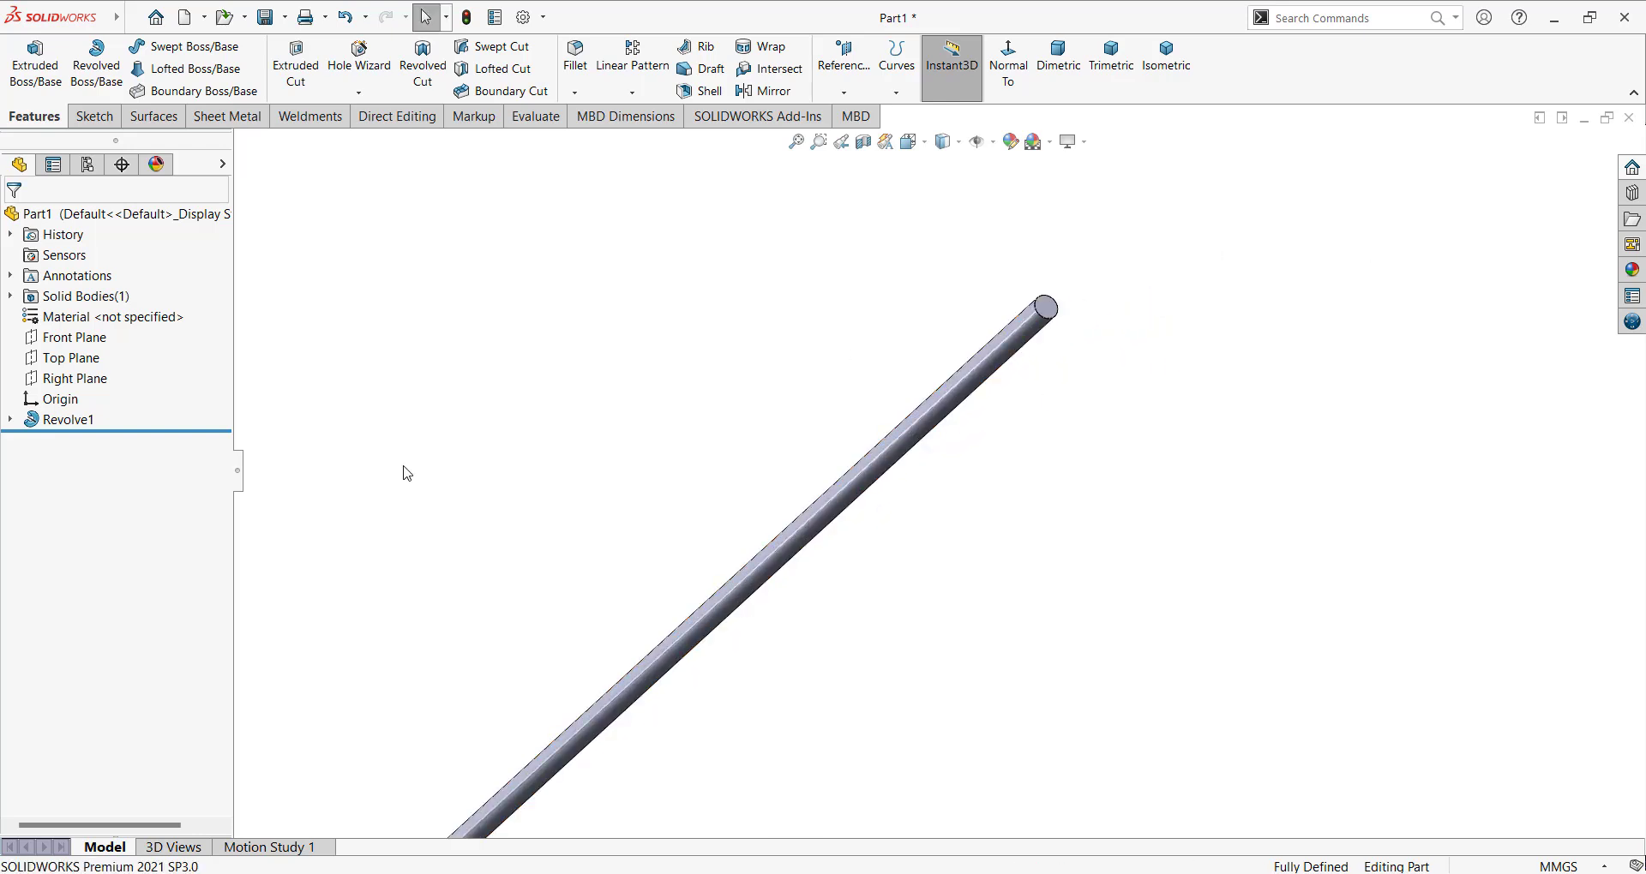
left_click(73, 337)
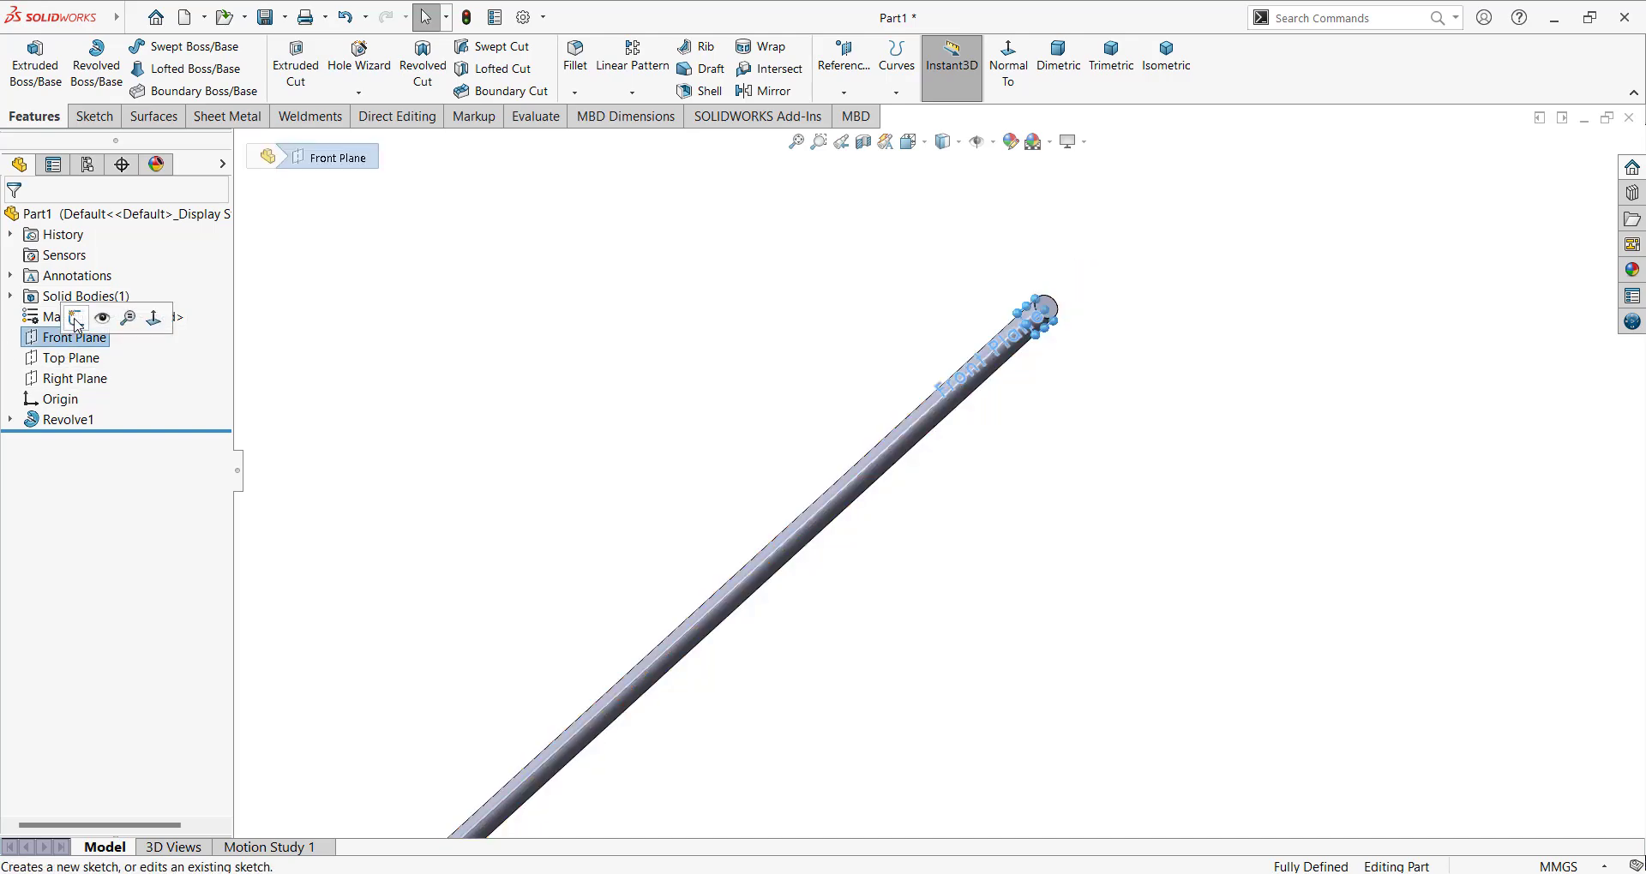
left_click(146, 317)
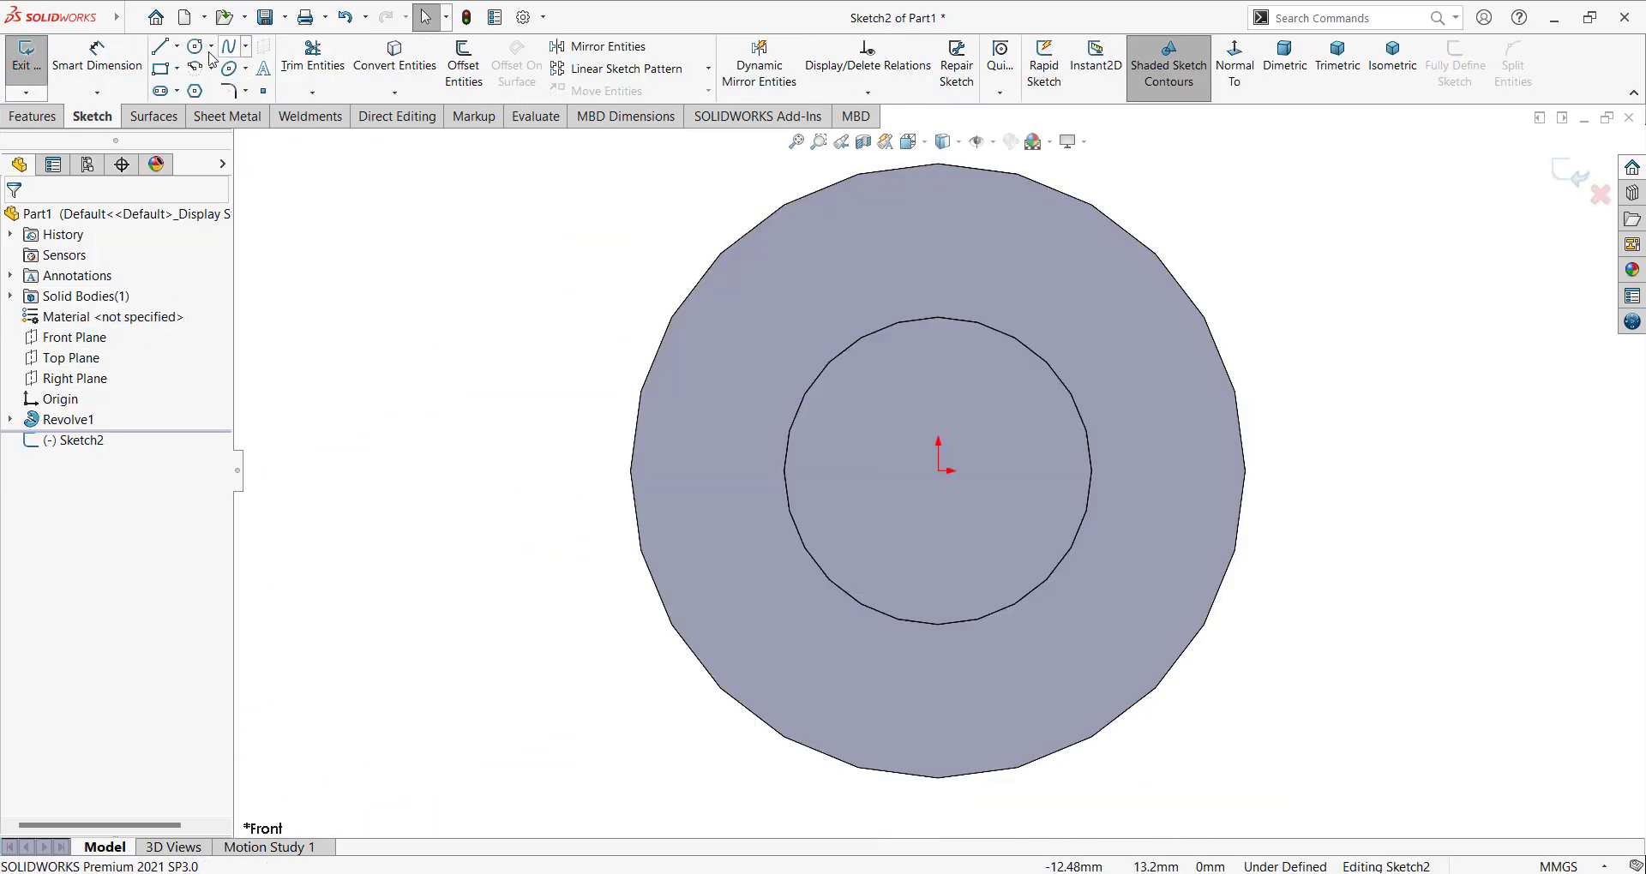
left_click(196, 45)
left_click(938, 470)
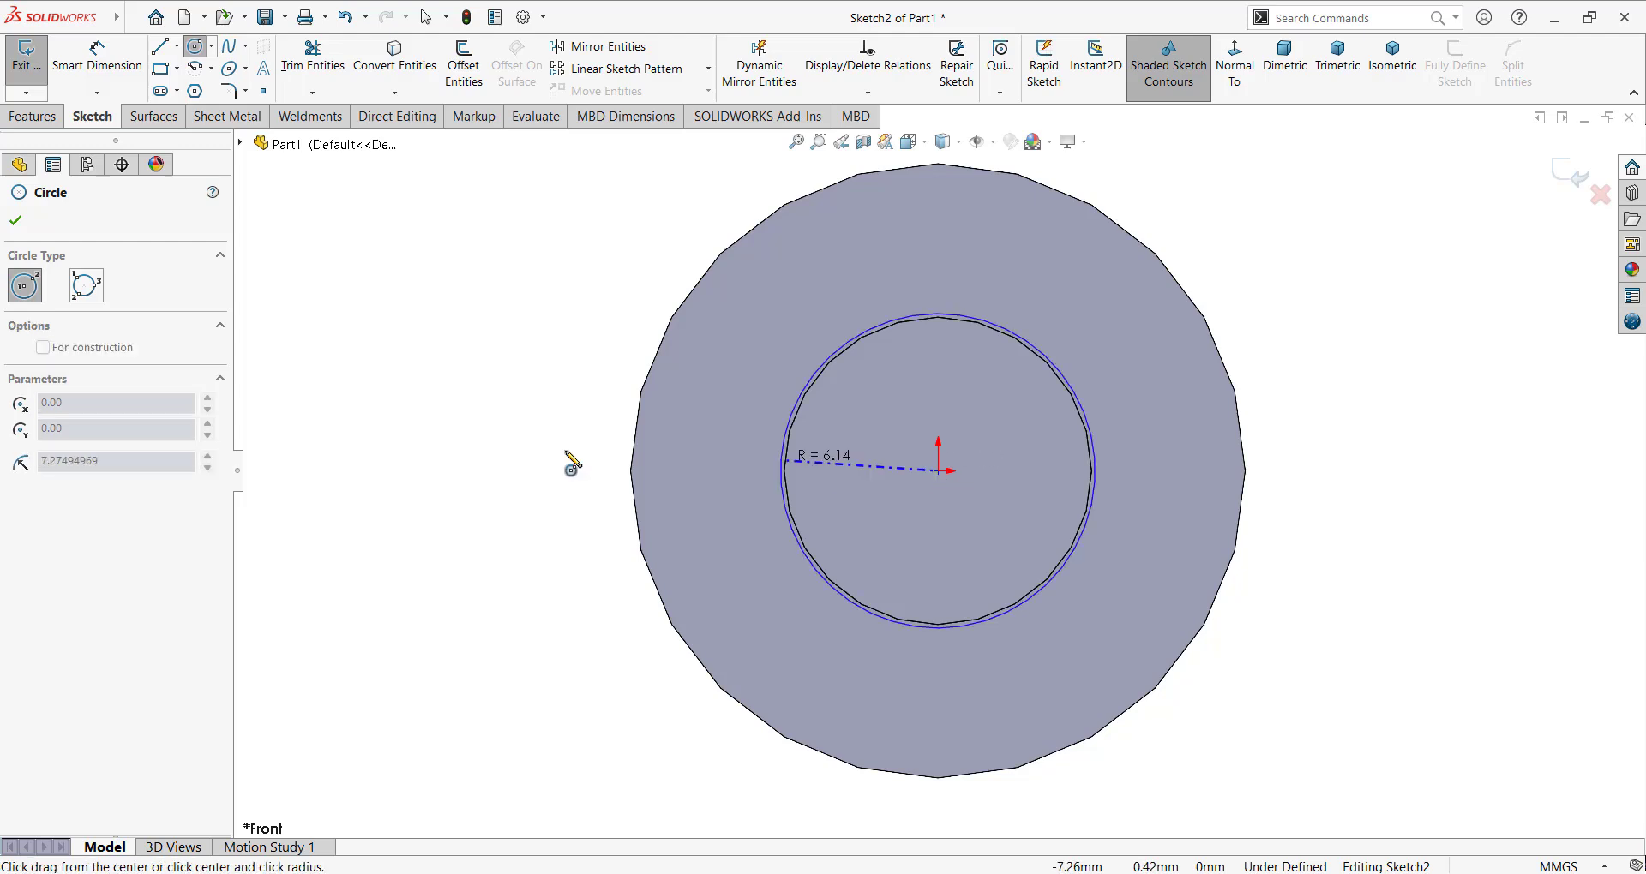
left_click(406, 459)
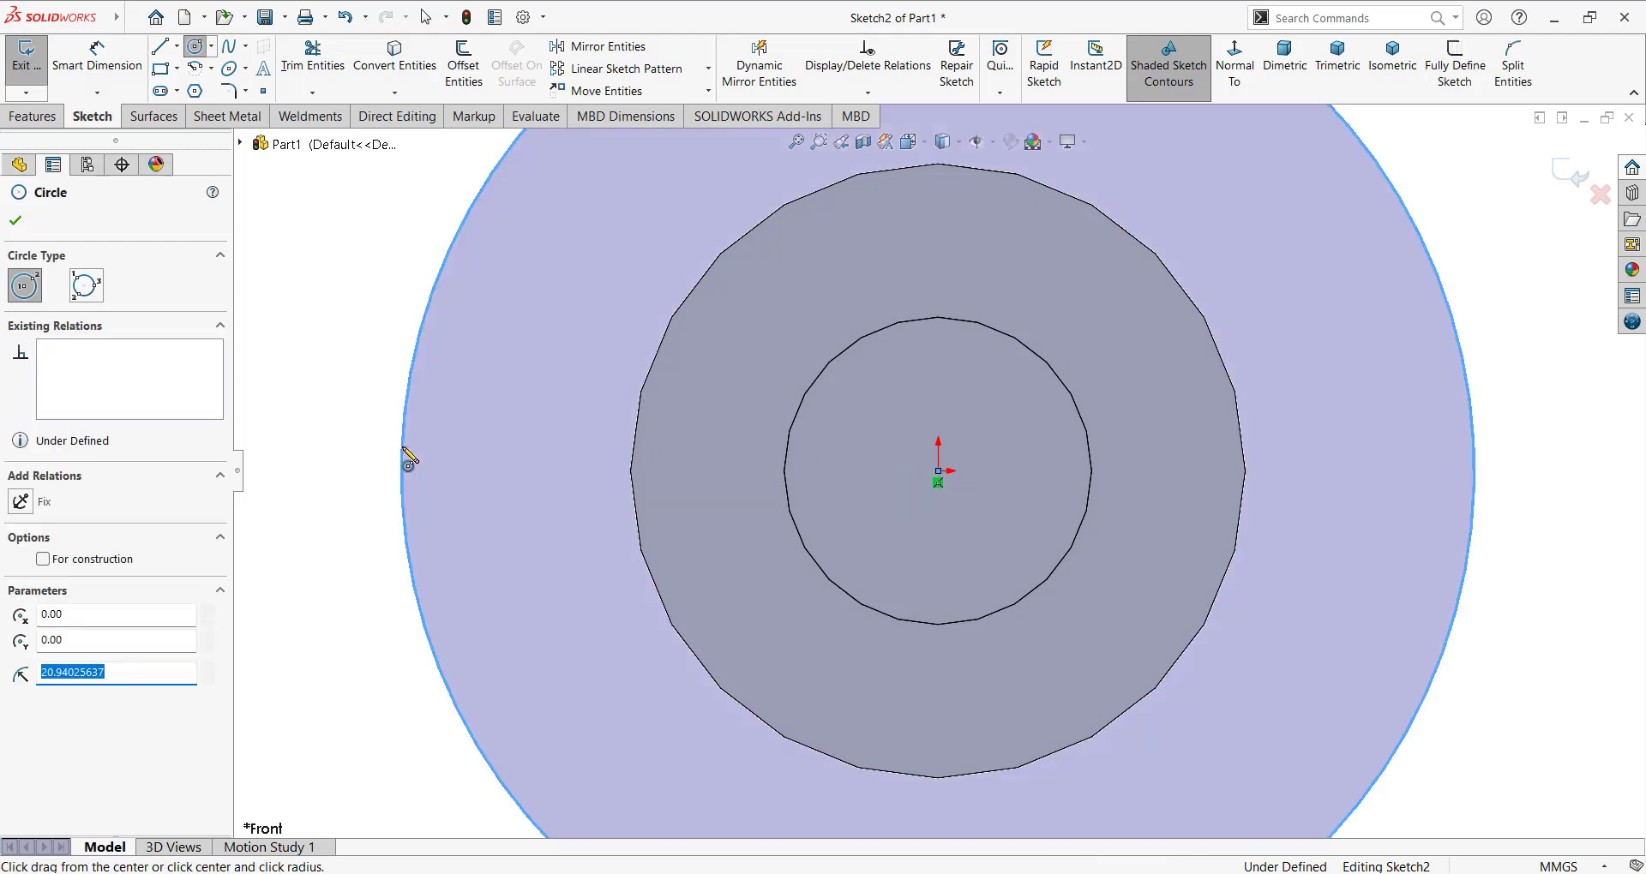
key("f")
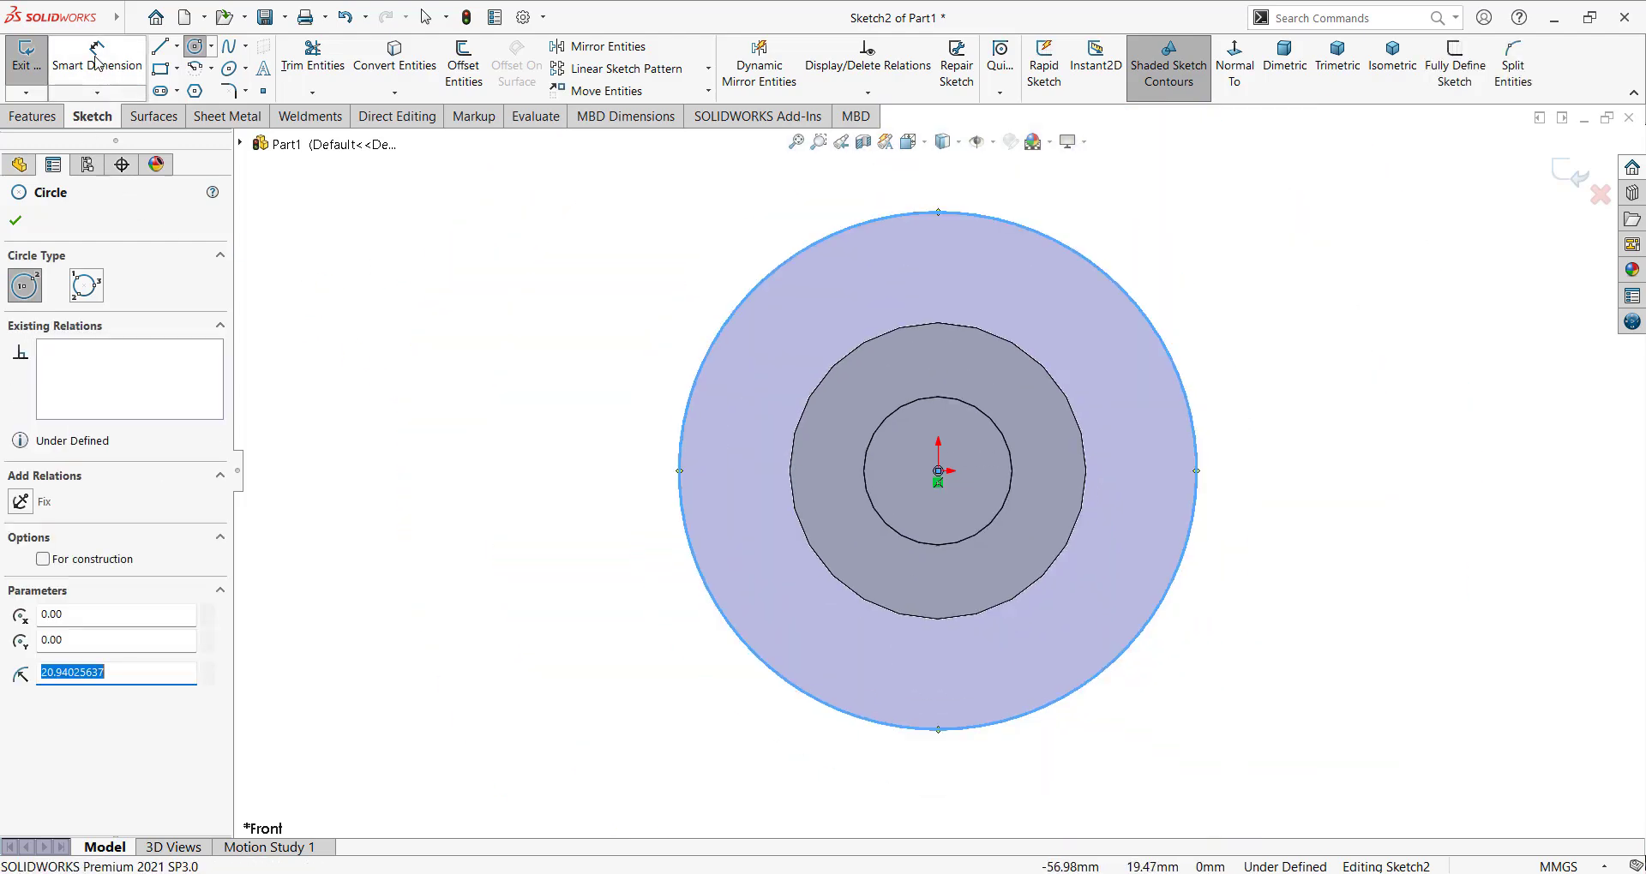
Step: Dimension the circle's diameter to 240 mm
left_click(97, 62)
left_click(842, 232)
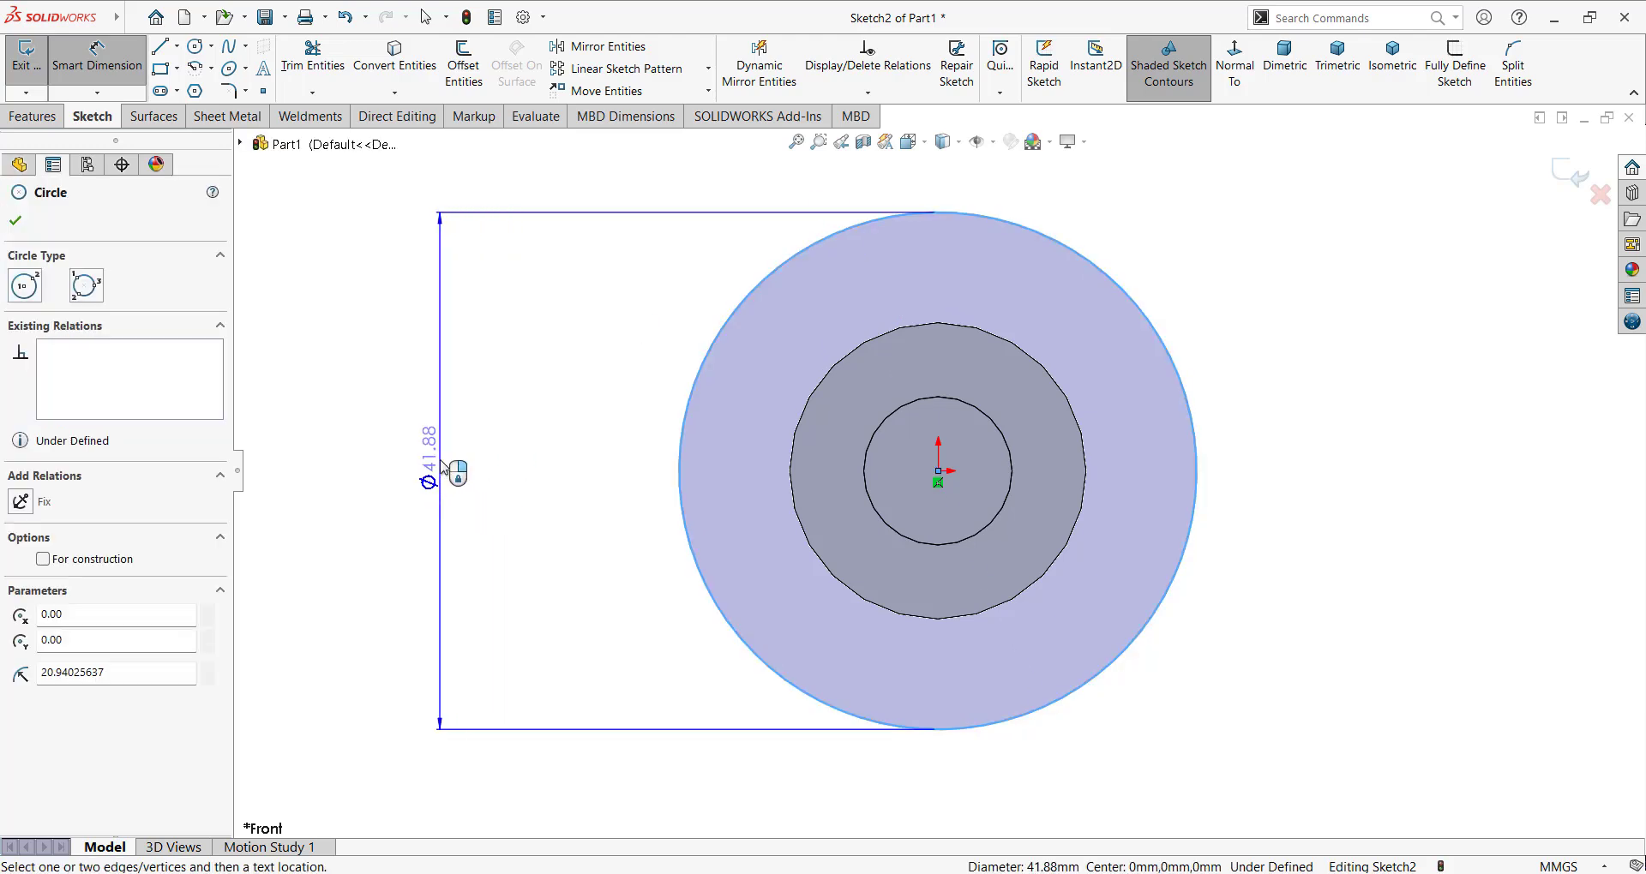
left_click(443, 467)
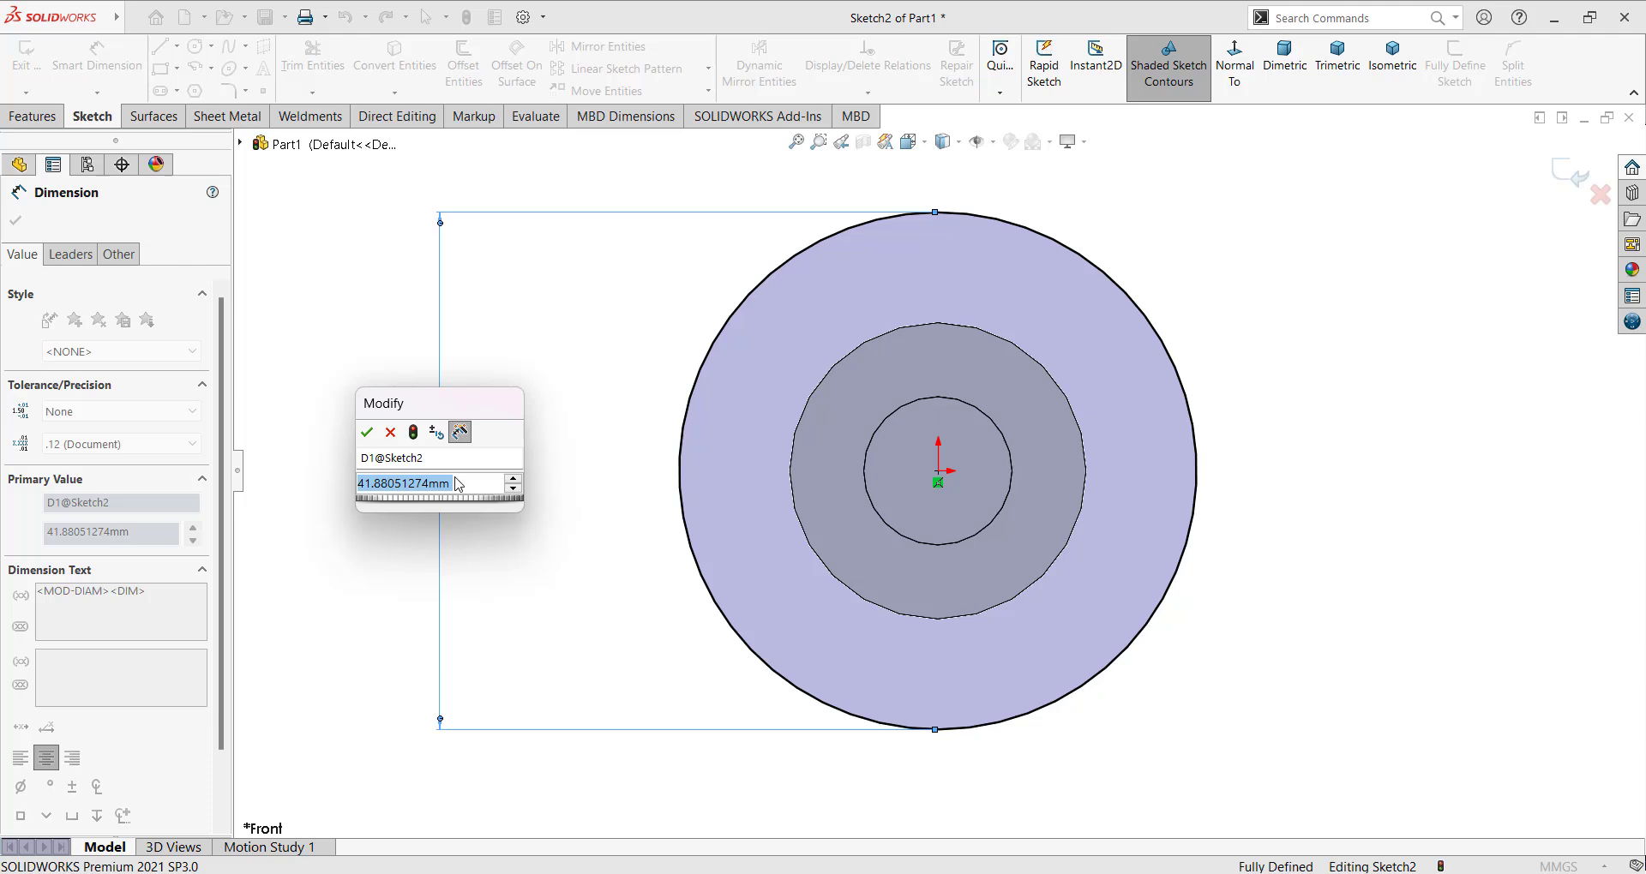
type("1")
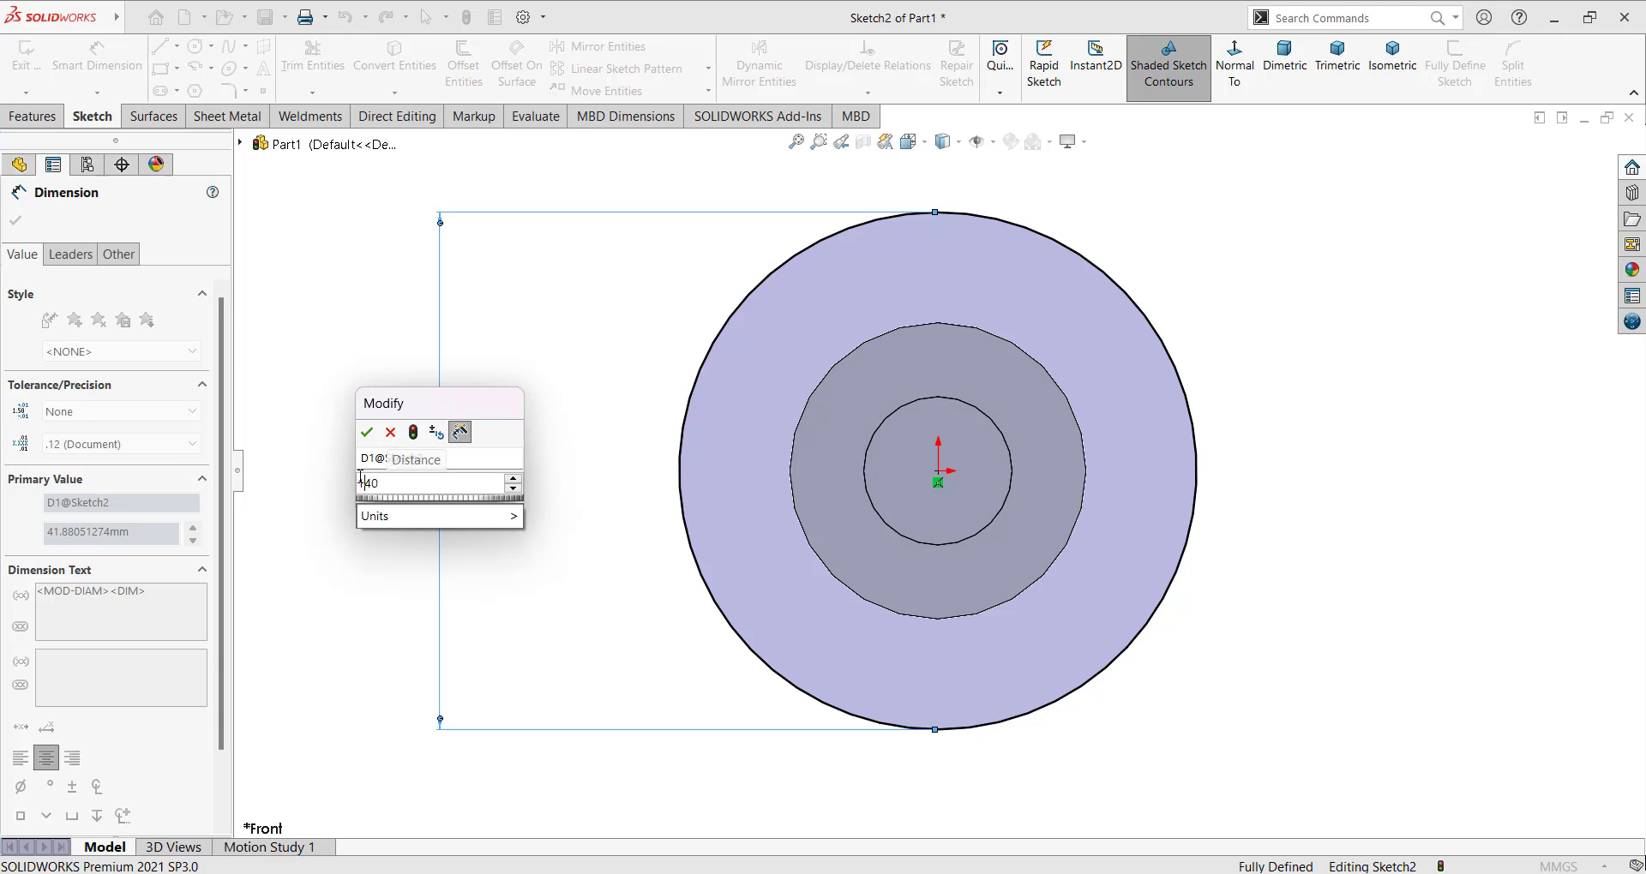
left_click(367, 432)
left_click(17, 222)
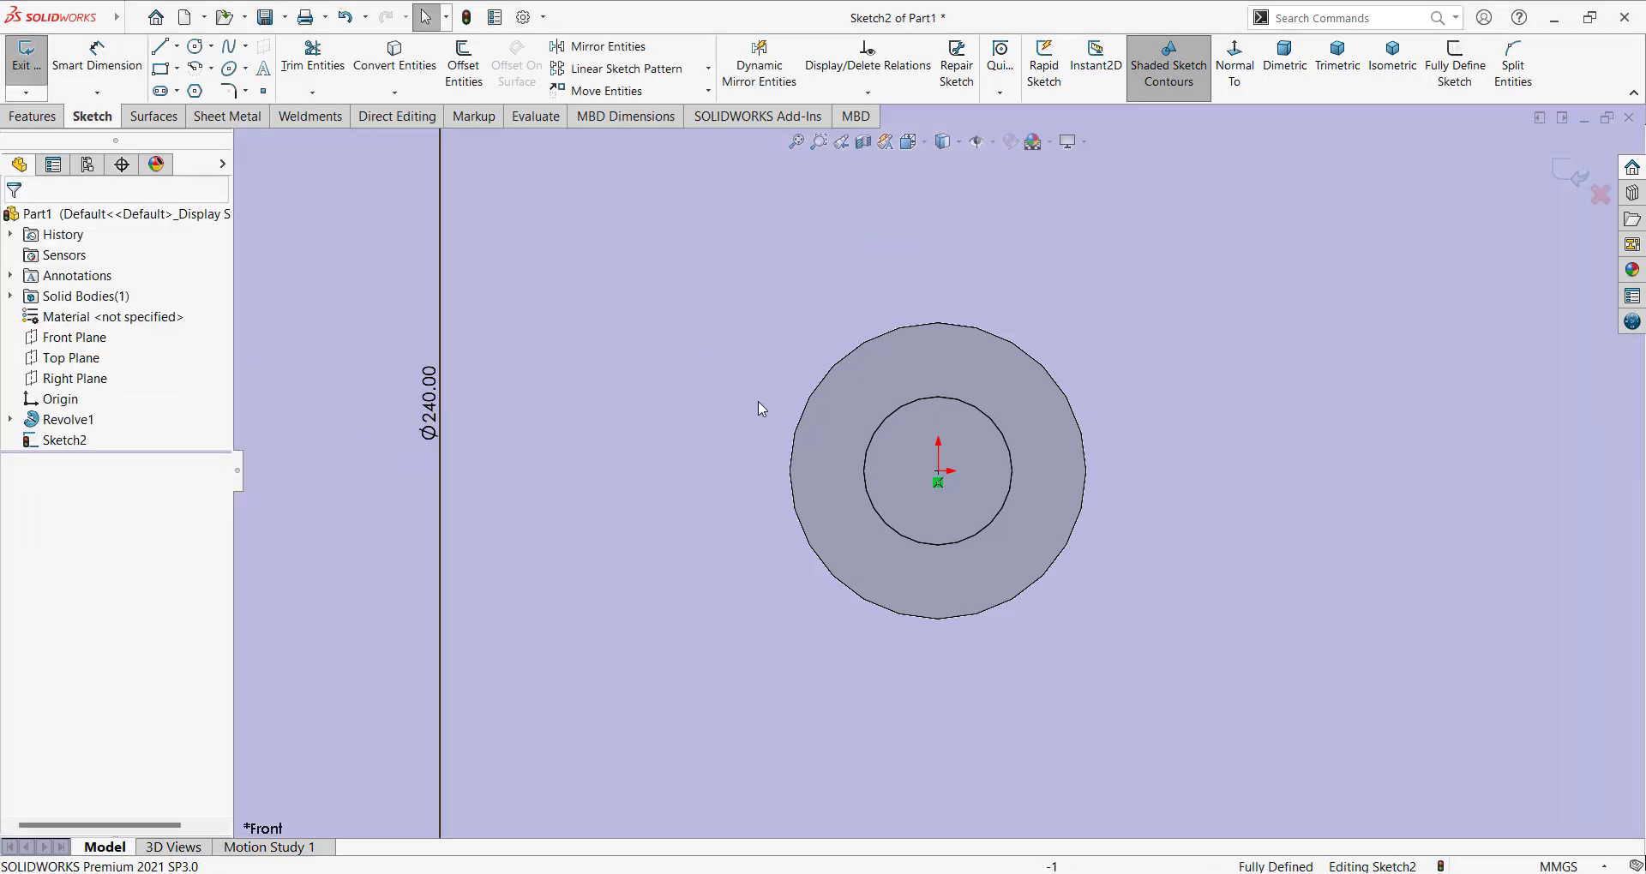
Step: Orbit the view and return it to isometric
scroll(984, 441, "up", 2)
middle_click_drag(984, 441, 1040, 430)
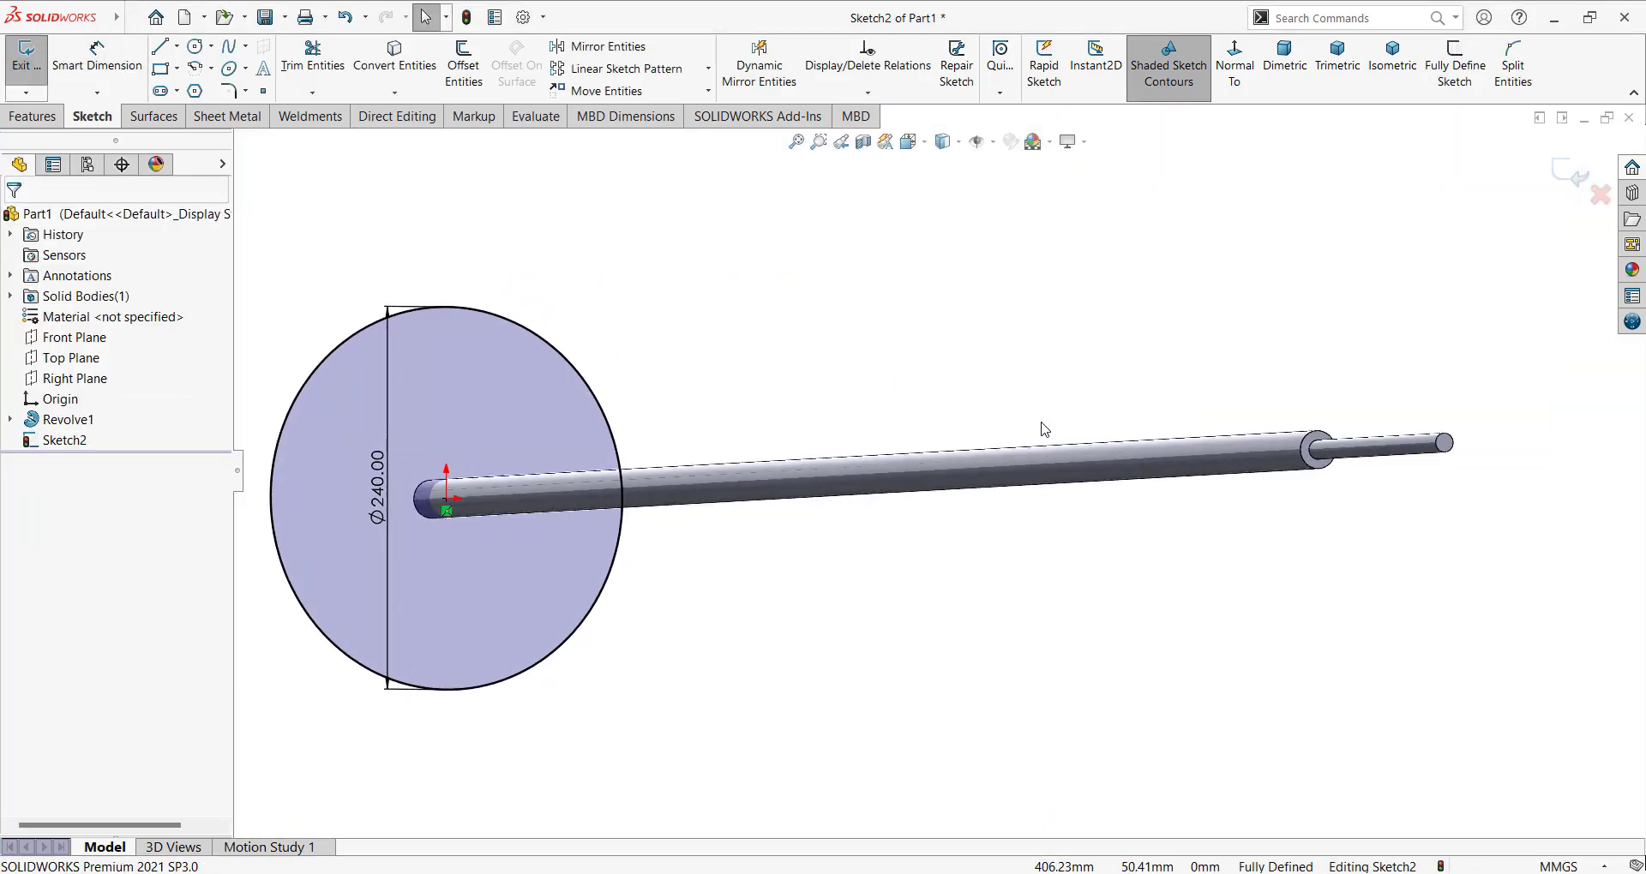
left_click(1391, 62)
left_click(1390, 61)
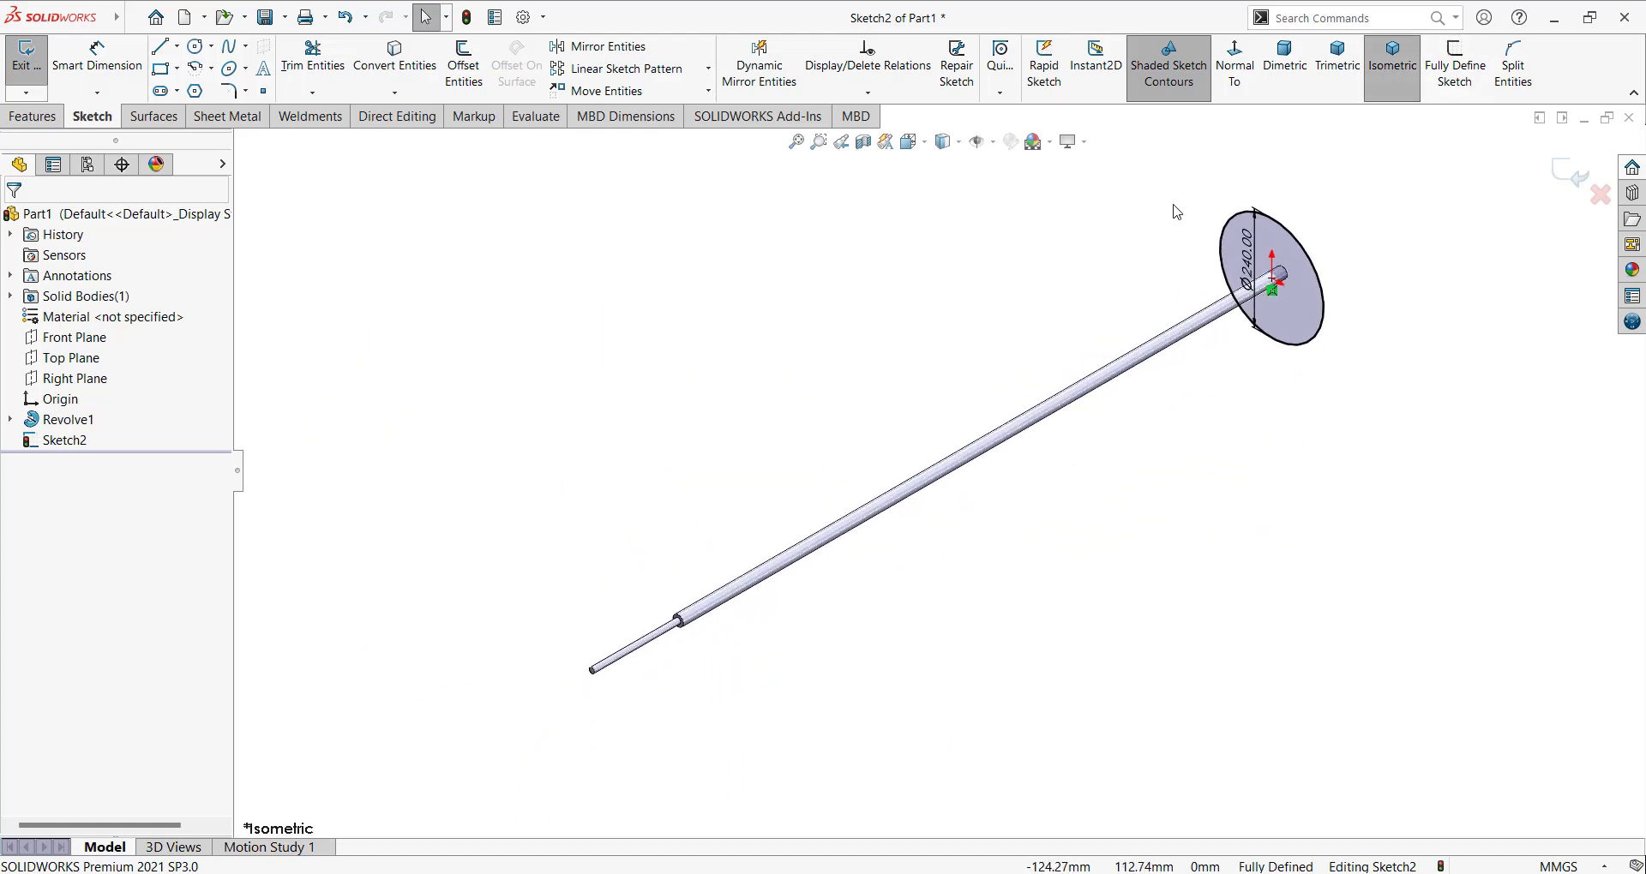
Step: Create a helix on the 240 mm circle with 8.5 revolutions and 150 mm pitch
left_click(34, 116)
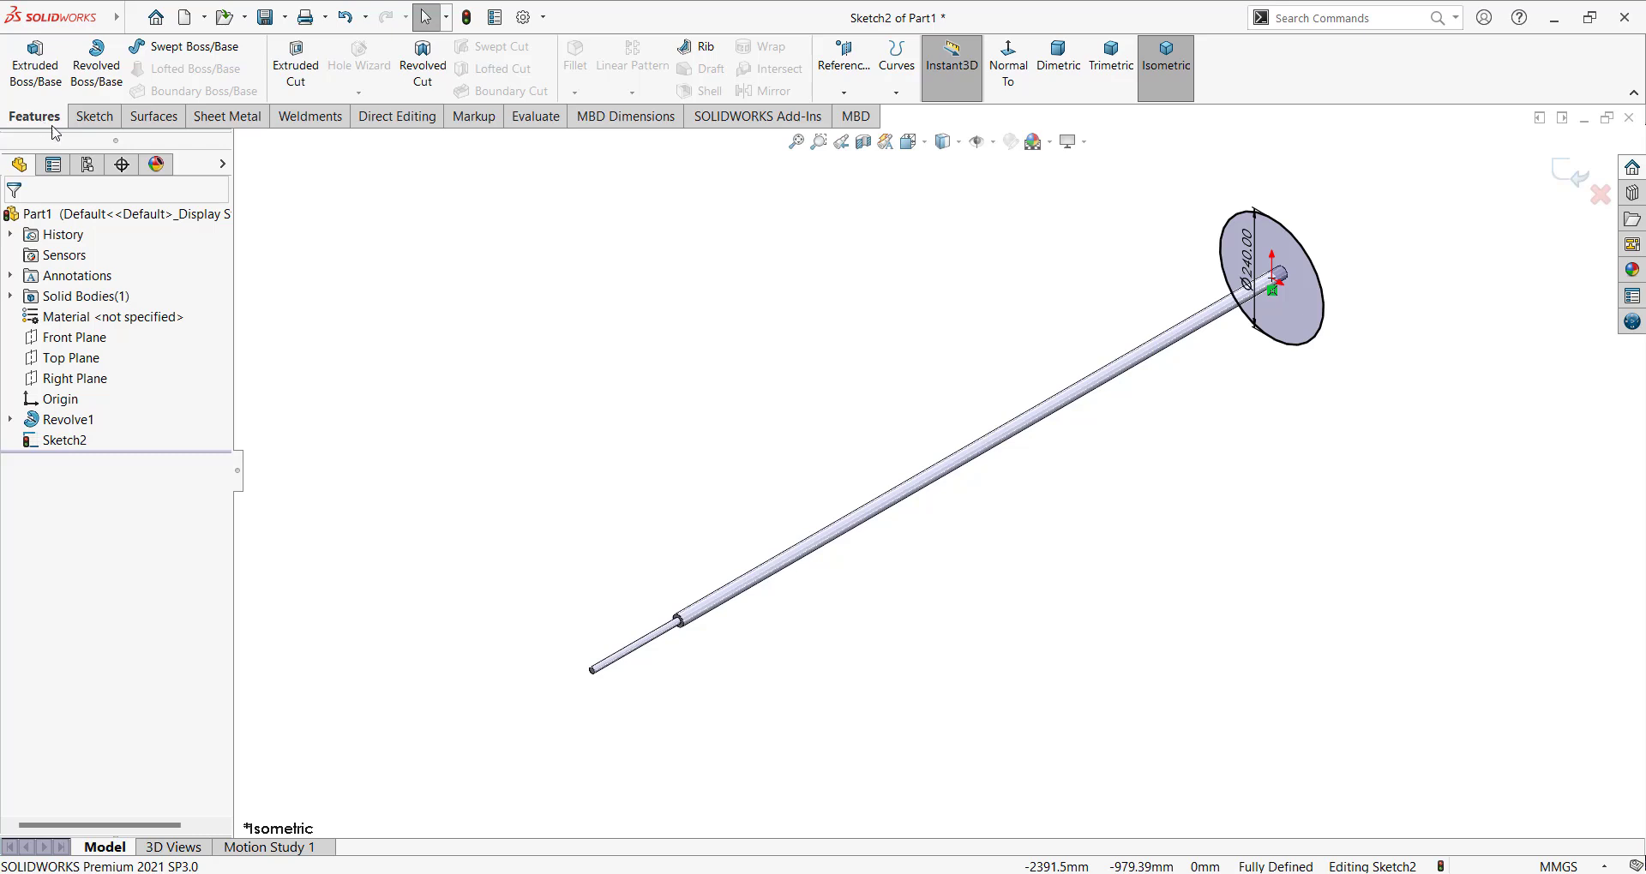
left_click(896, 91)
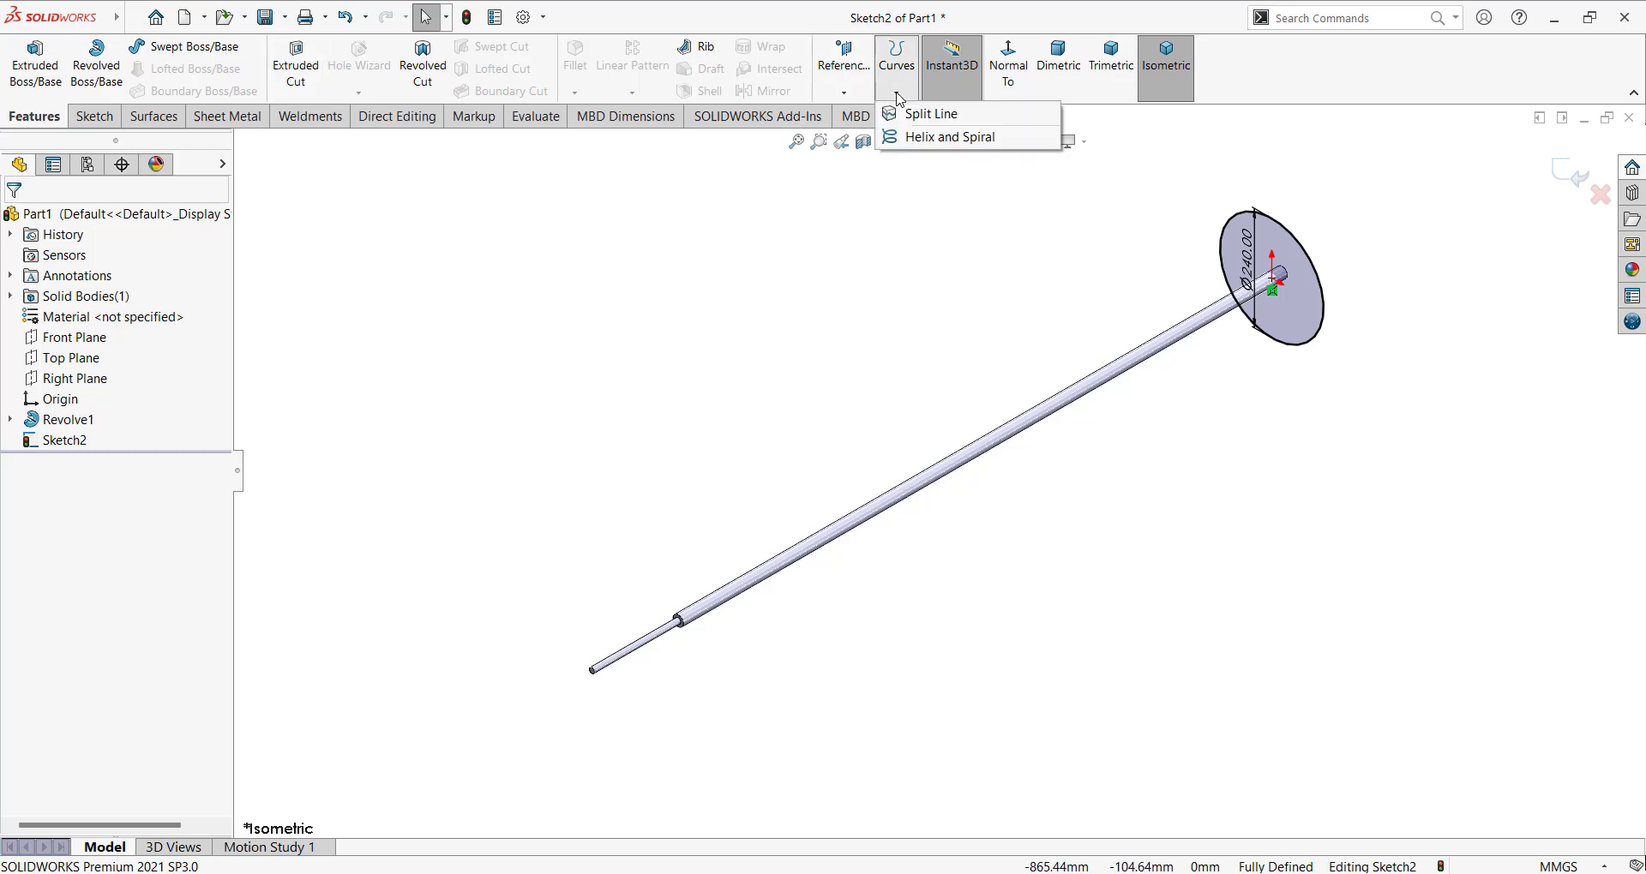
left_click(915, 143)
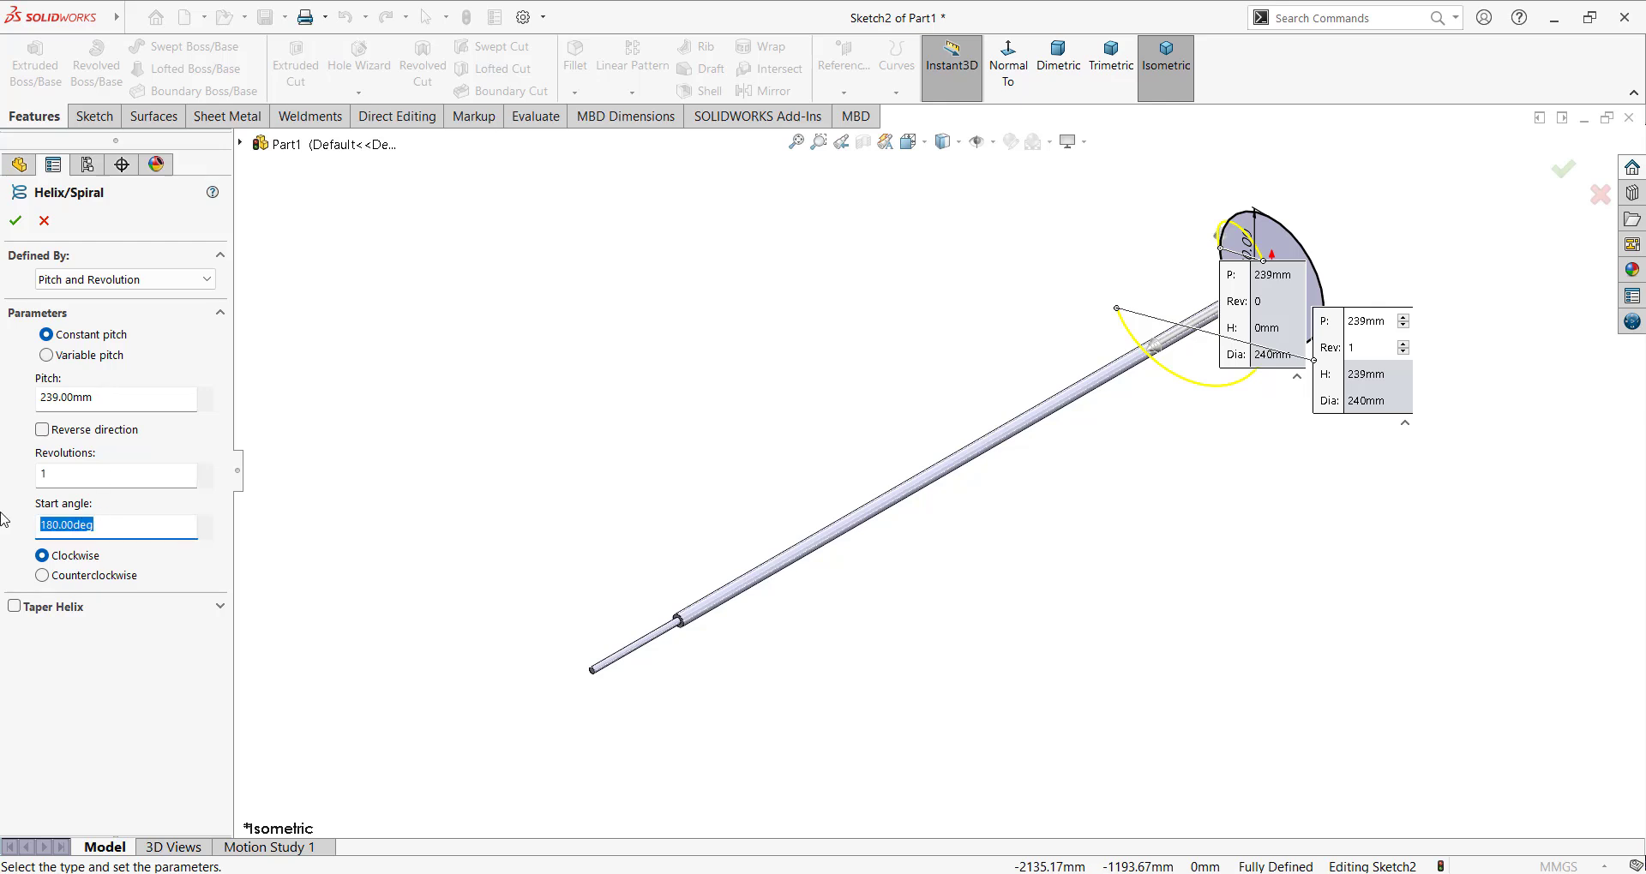
type("0")
key("Return")
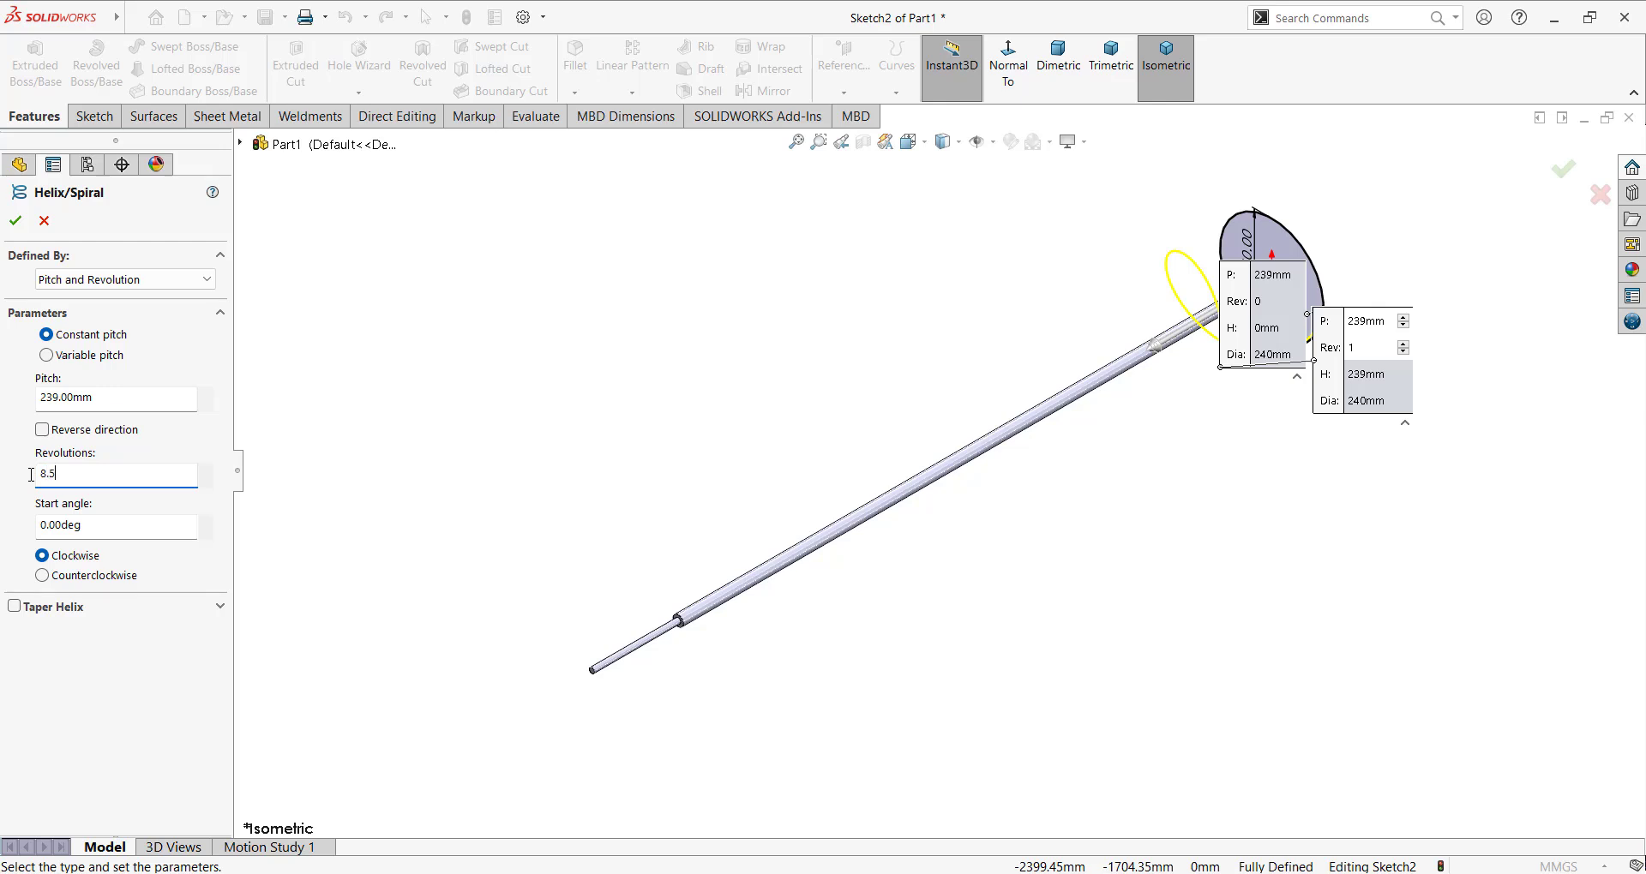
key("Return")
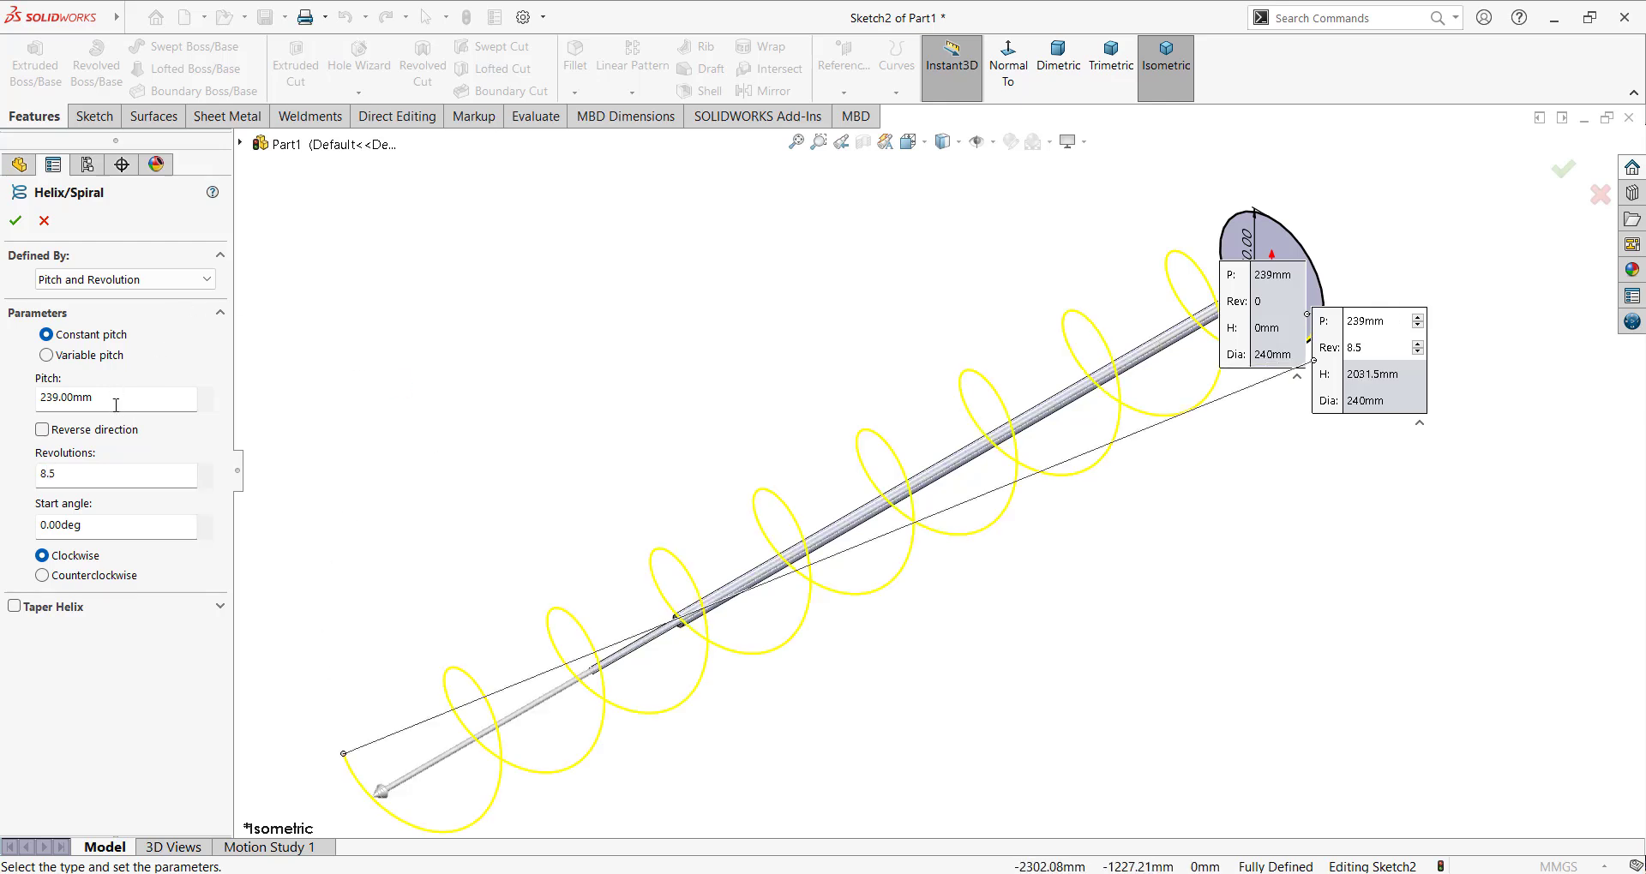
double_click(116, 401)
type("150")
key("Return")
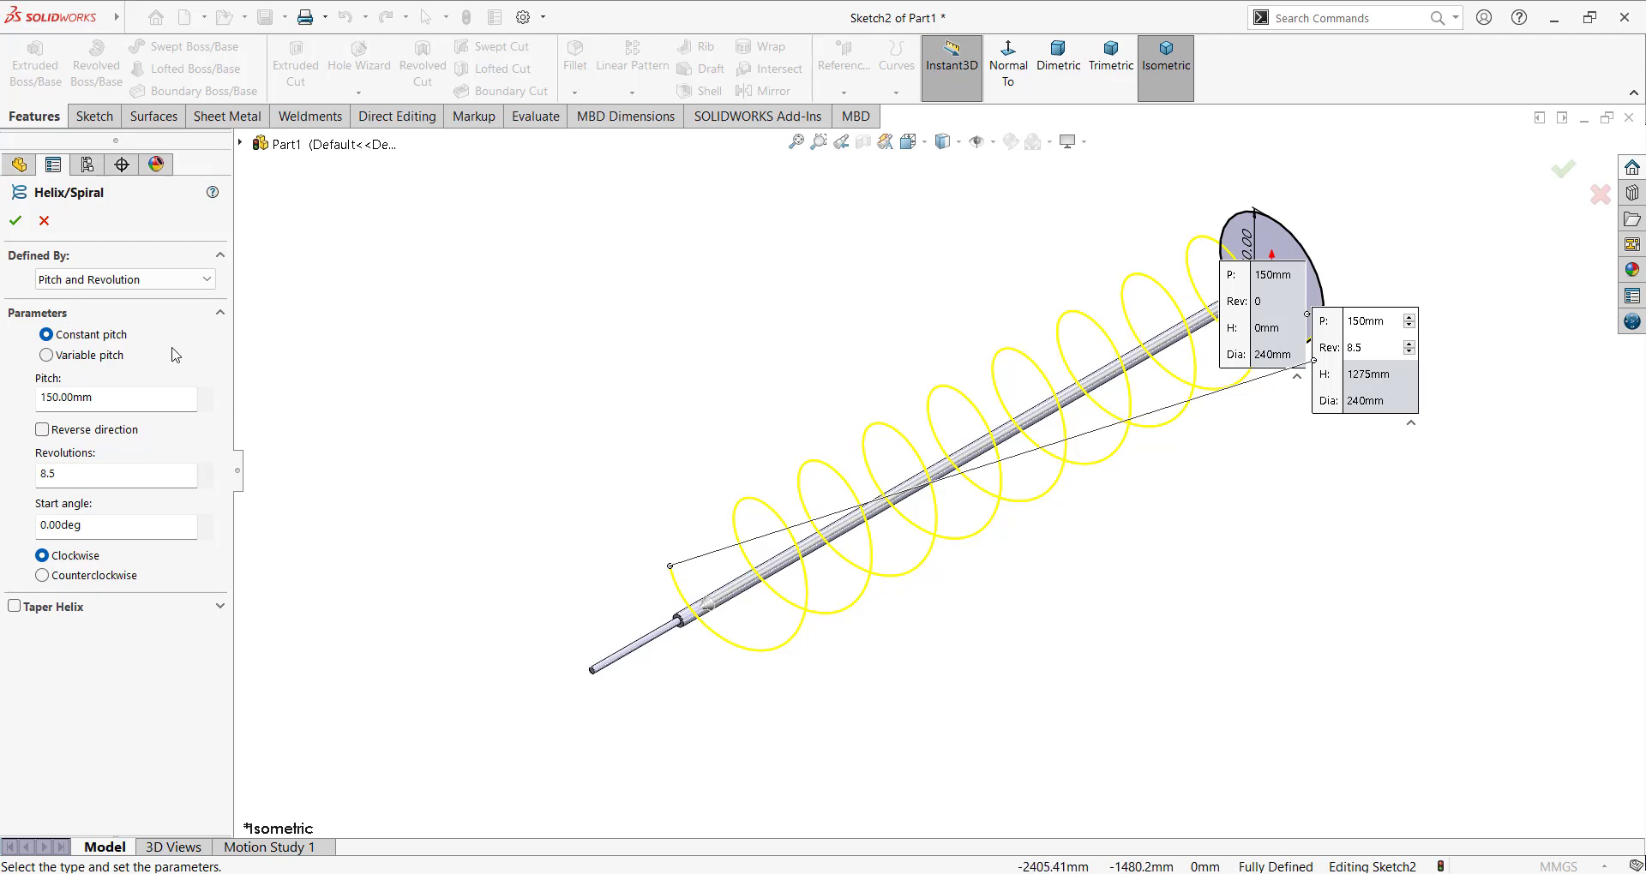
left_click(16, 221)
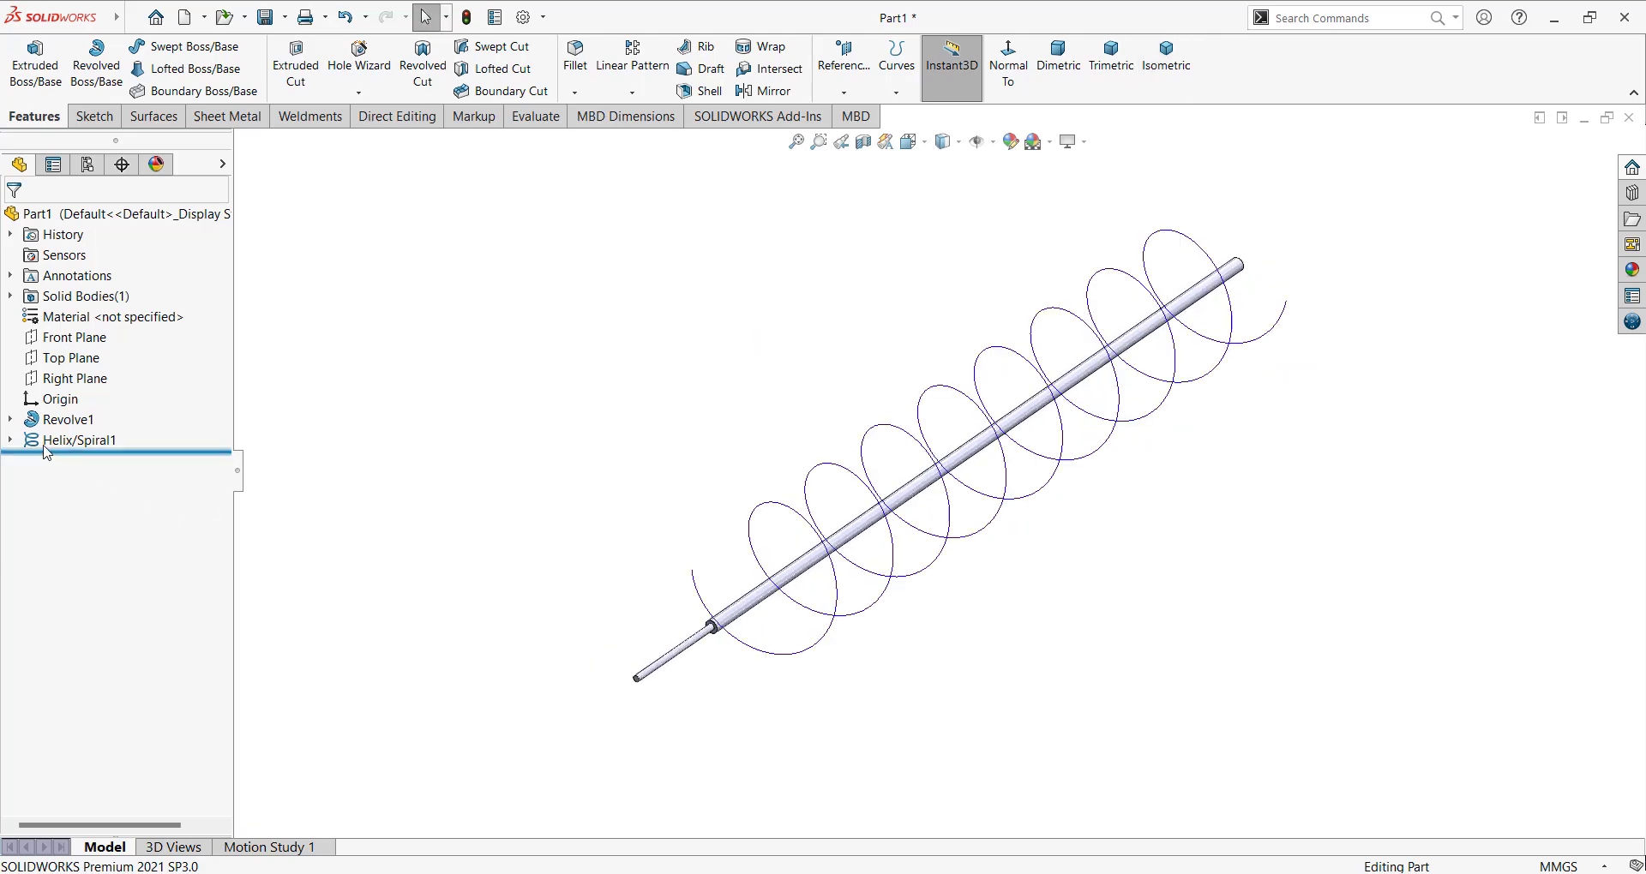
Step: Expand Revolve1 and Helix/Spiral1 in the tree, then start a Top Plane sketch
left_click(11, 420)
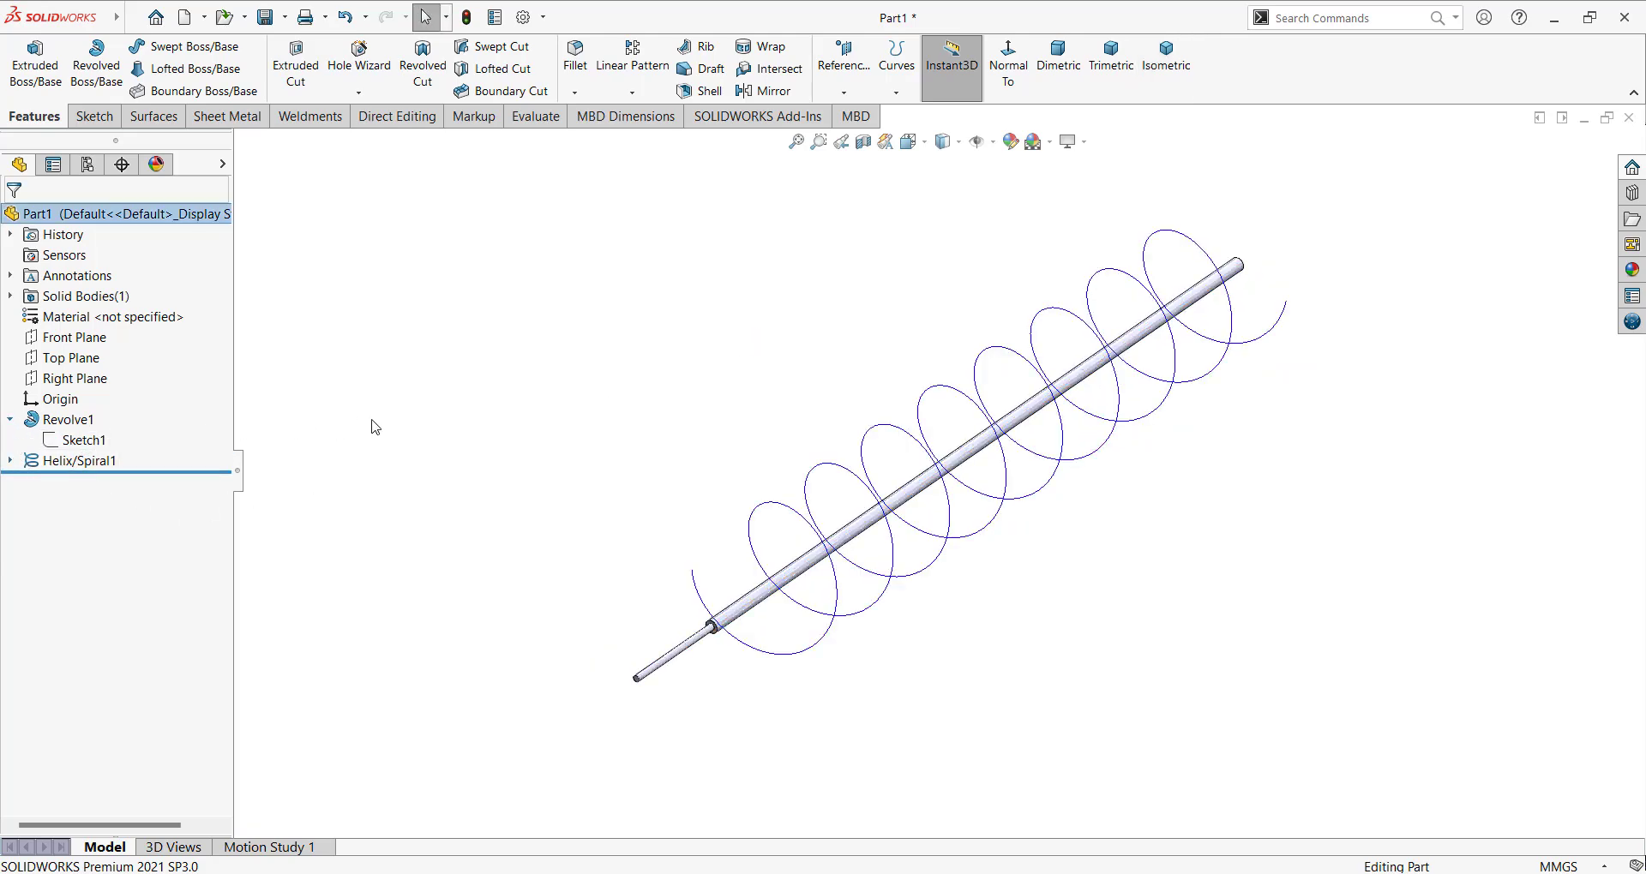
left_click(11, 461)
left_click(108, 473)
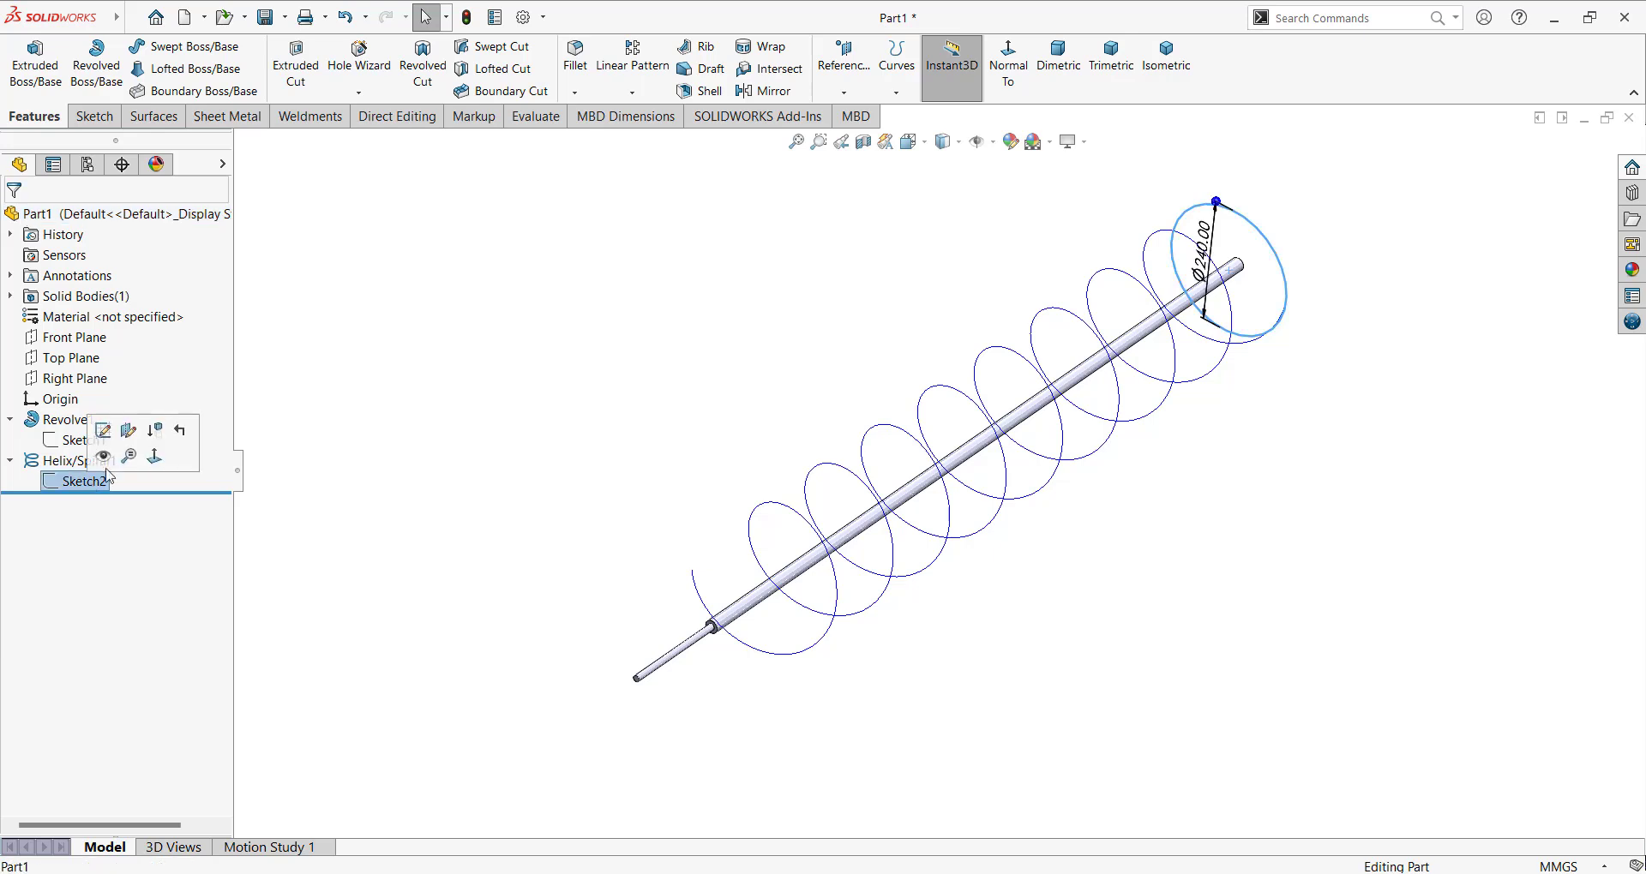
left_click(613, 365)
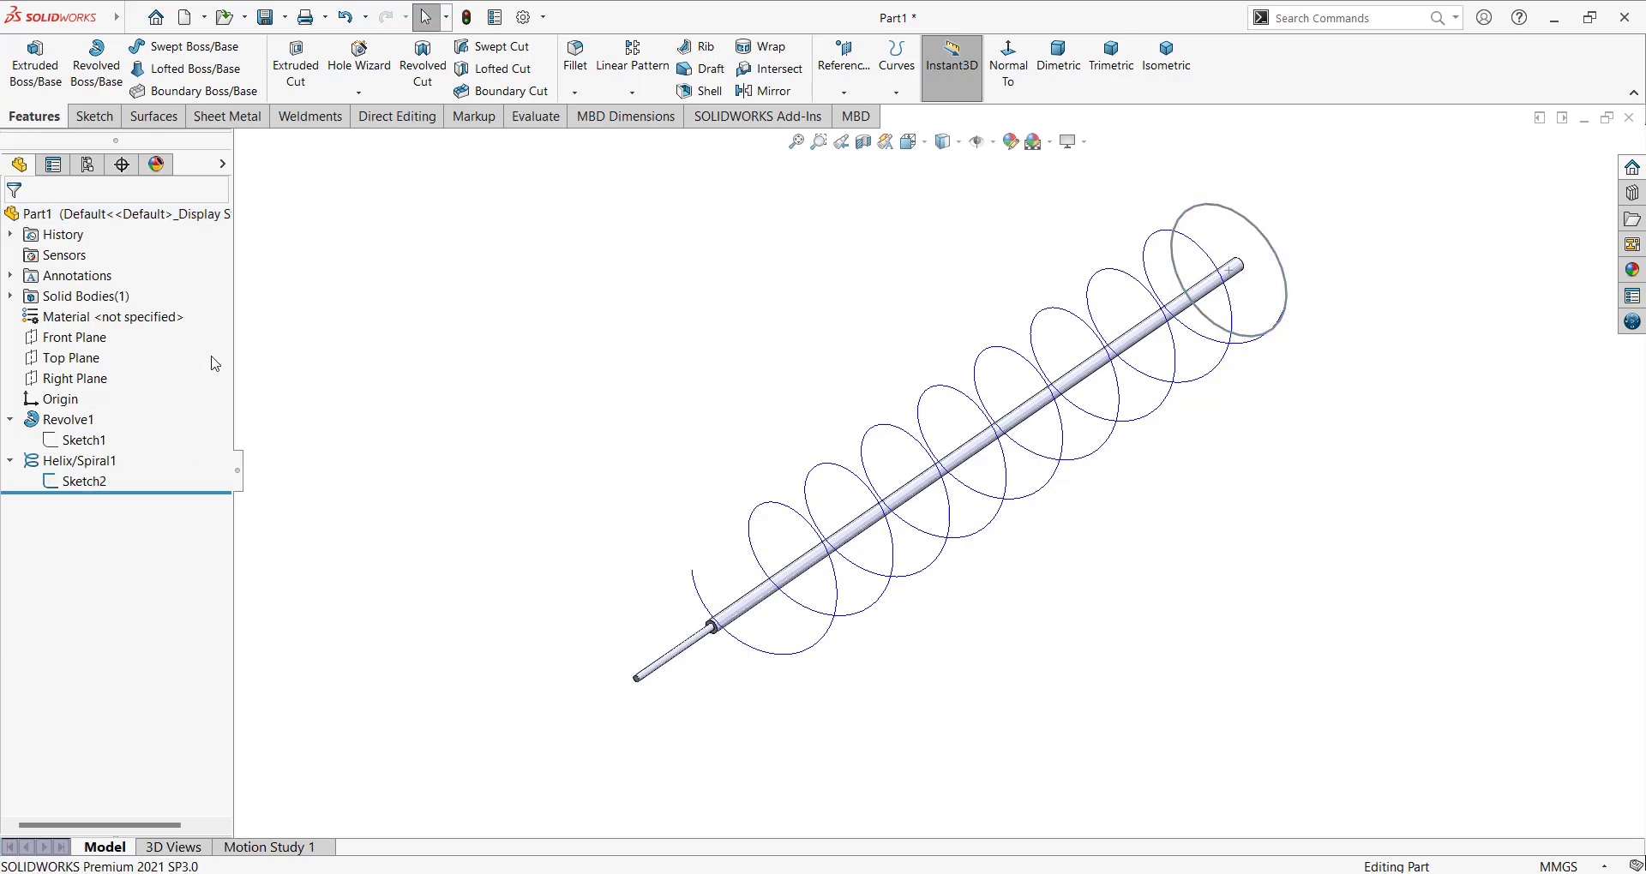
left_click(69, 357)
left_click(79, 333)
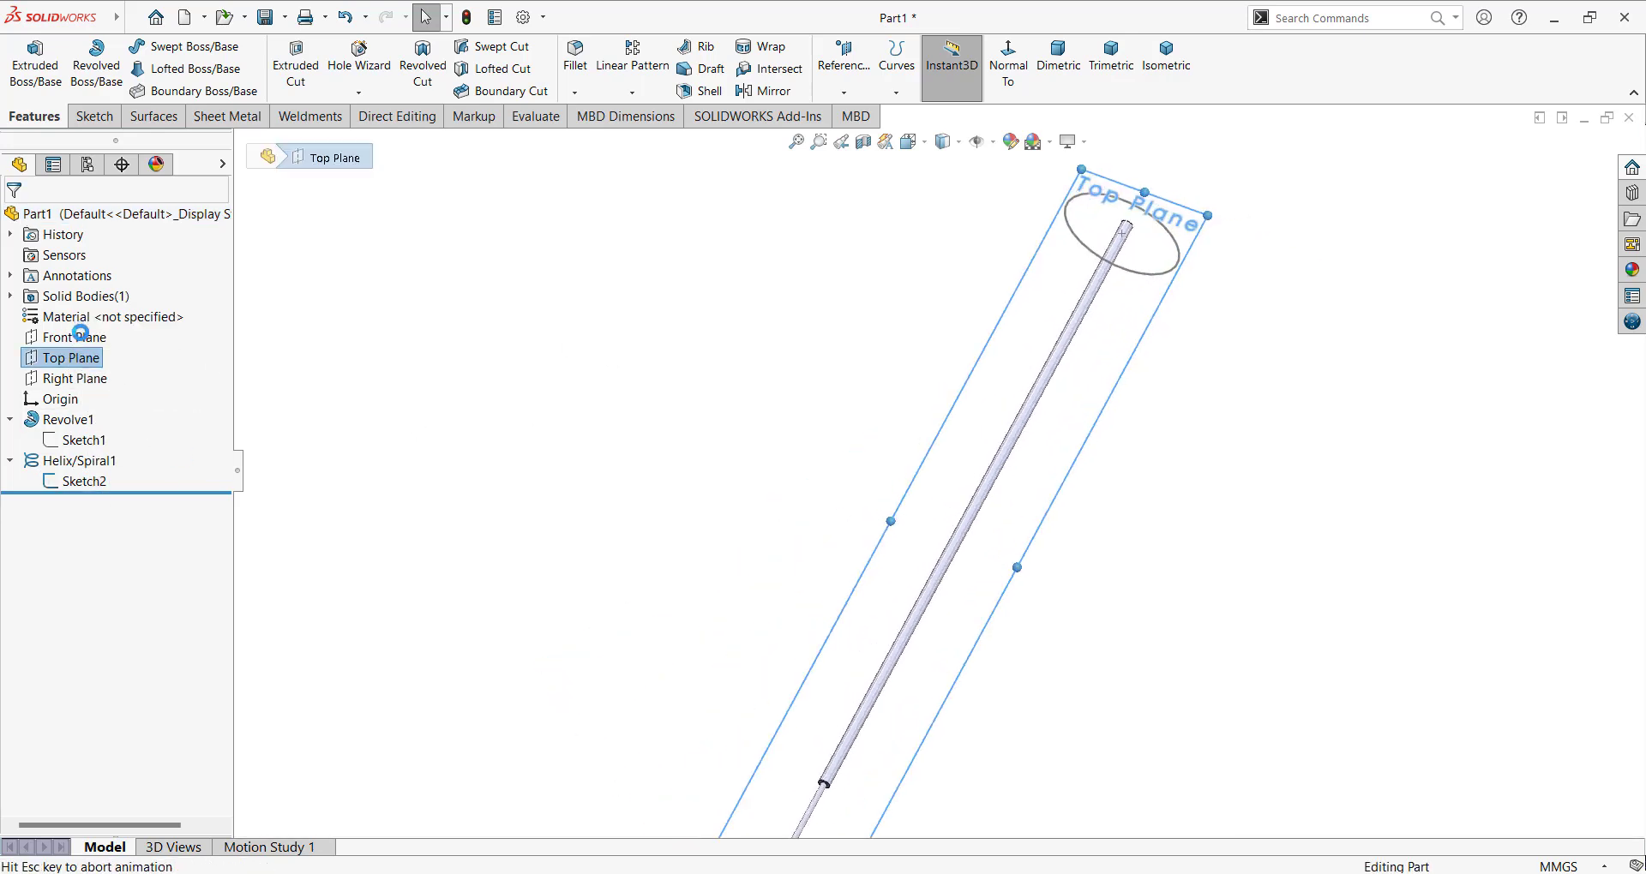
left_click(609, 367)
Step: Draw a thin corner rectangle from the shaft axis out to the helix's outer edge
scroll(858, 351, "down", 2)
scroll(916, 346, "down", 4)
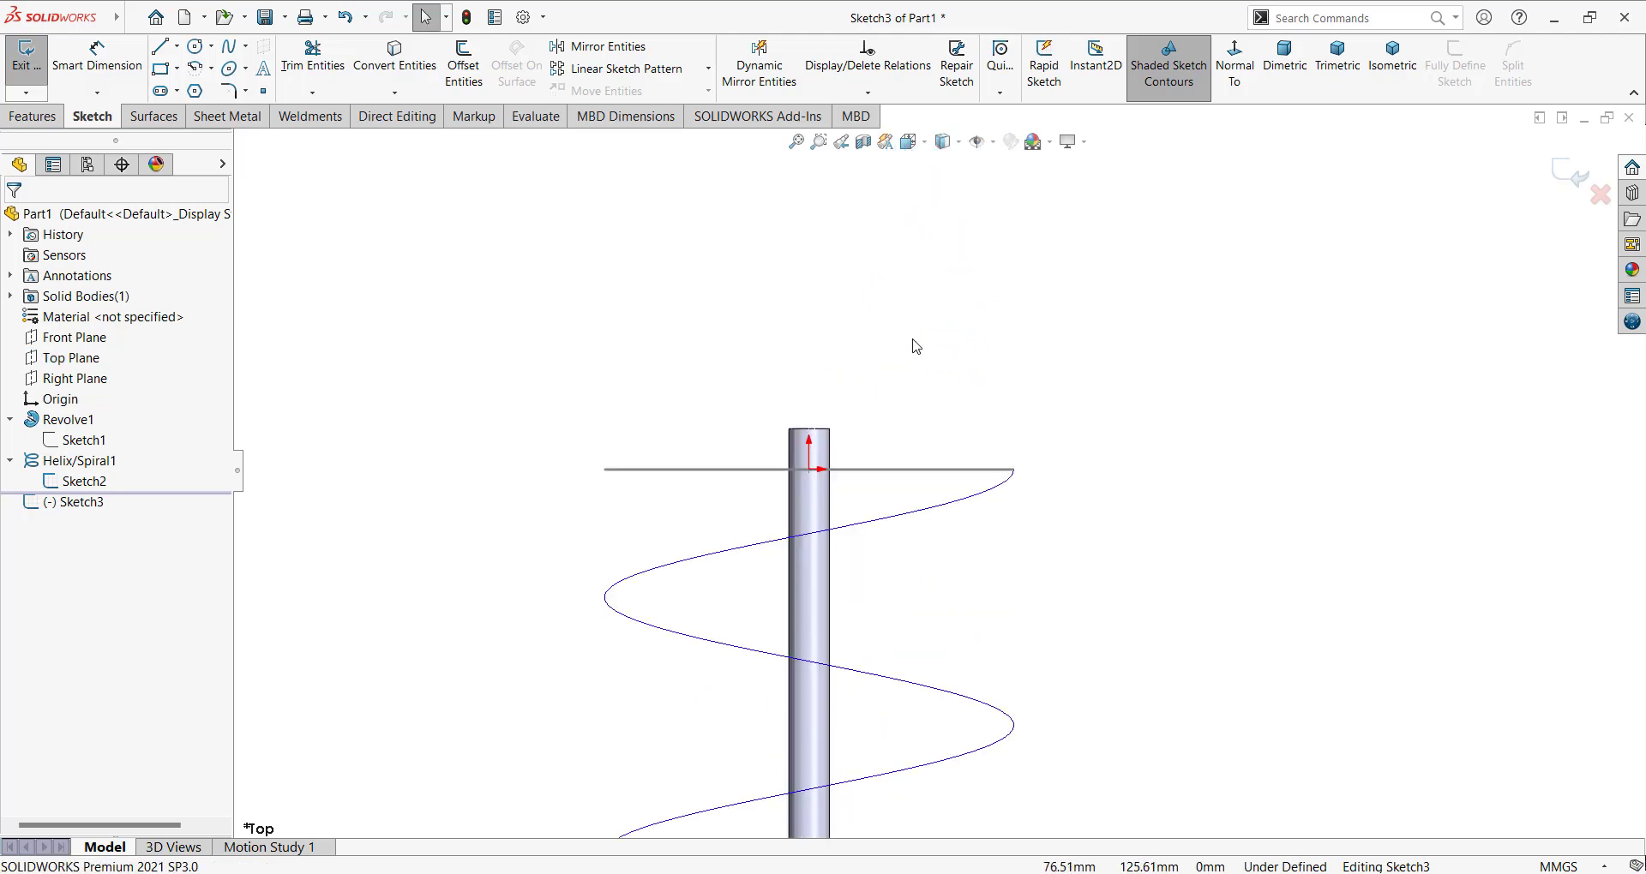
scroll(876, 532, "down", 1)
scroll(876, 529, "down", 1)
scroll(876, 527, "down", 2)
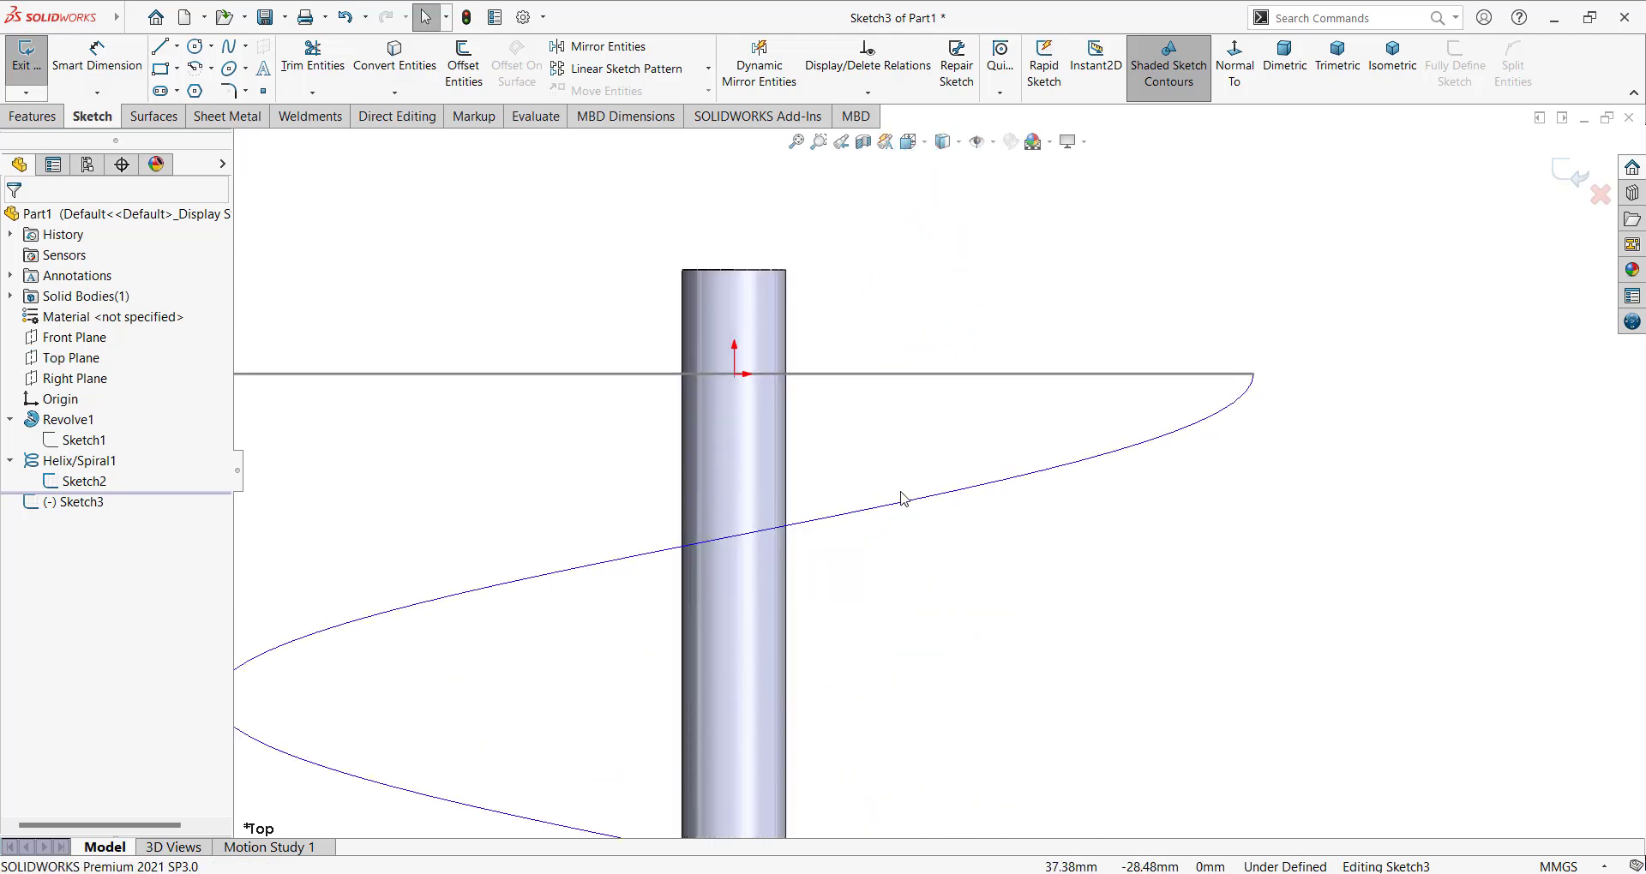
left_click(161, 69)
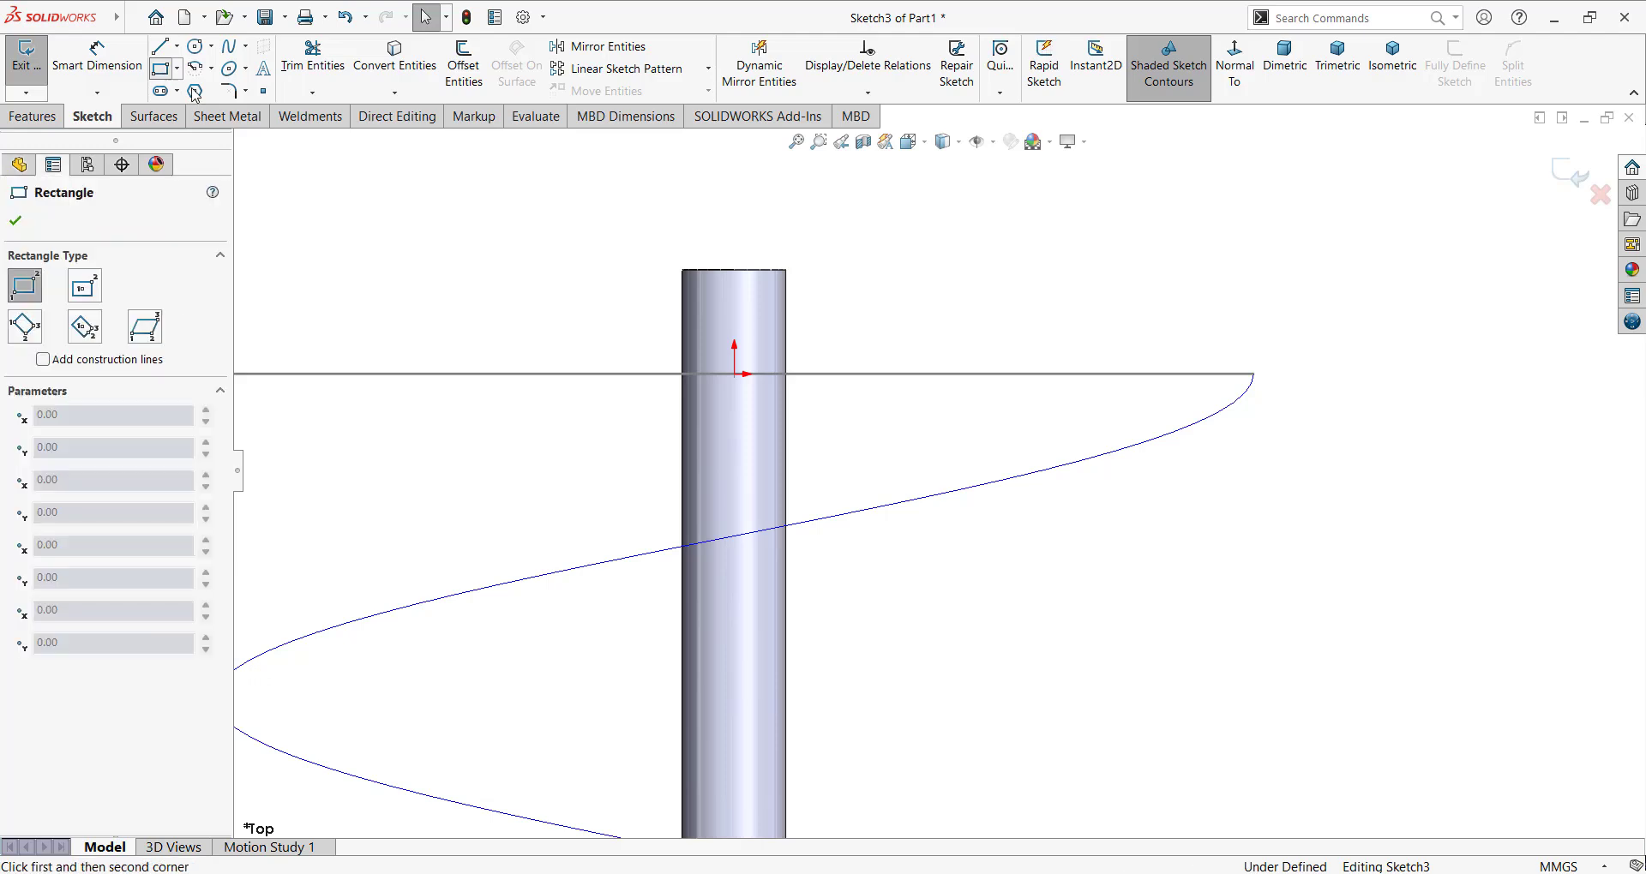
left_click(774, 374)
scroll(1222, 394, "down", 2)
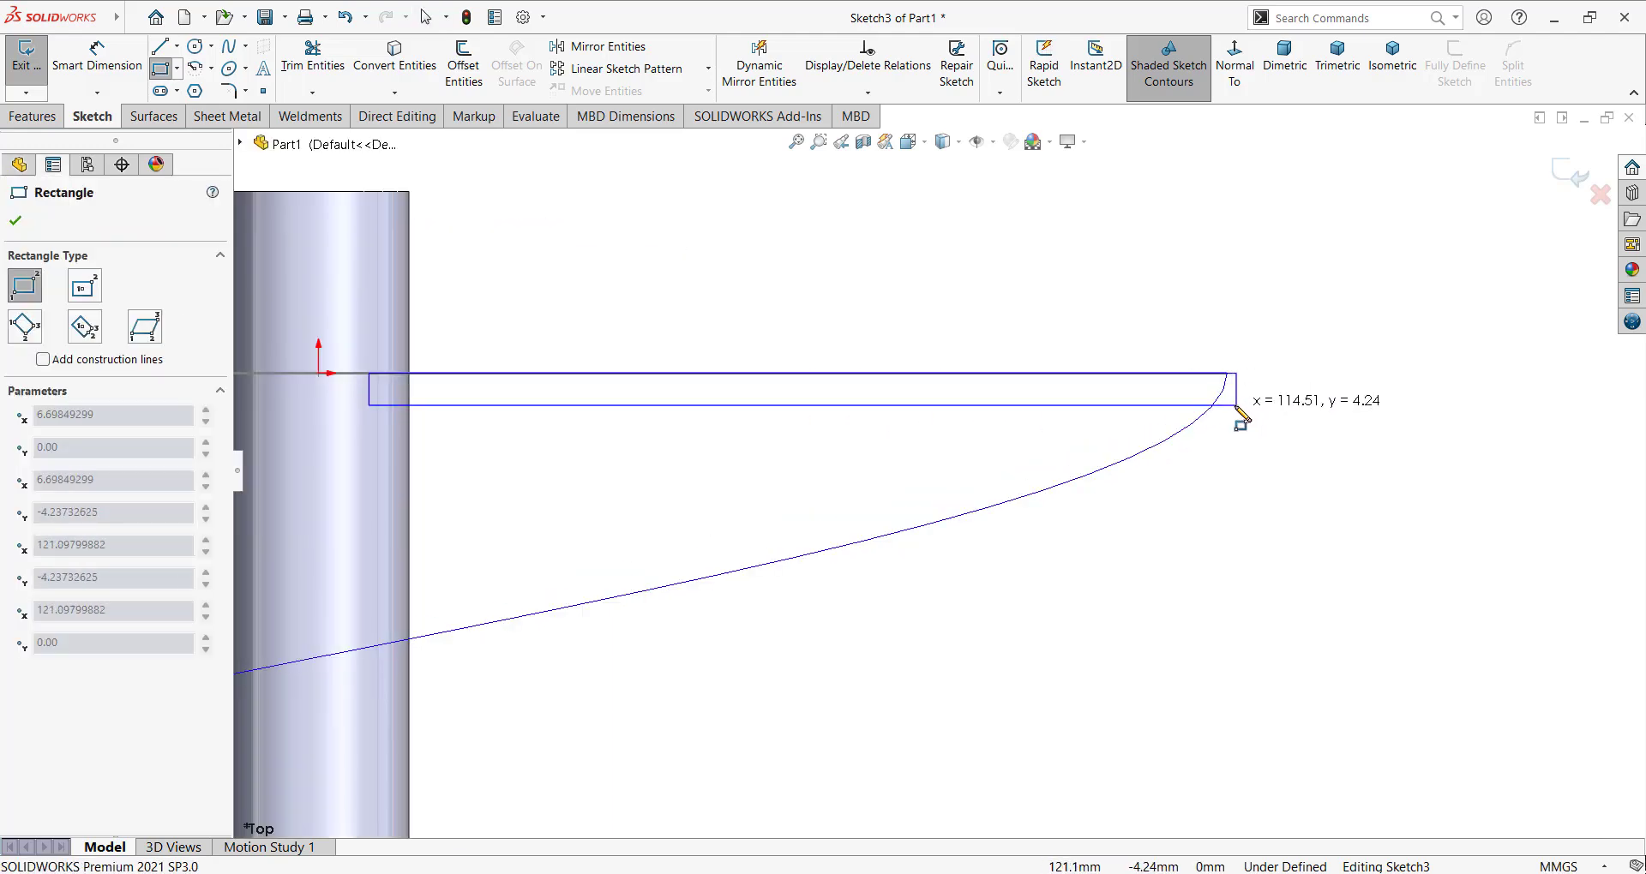
left_click(1226, 415)
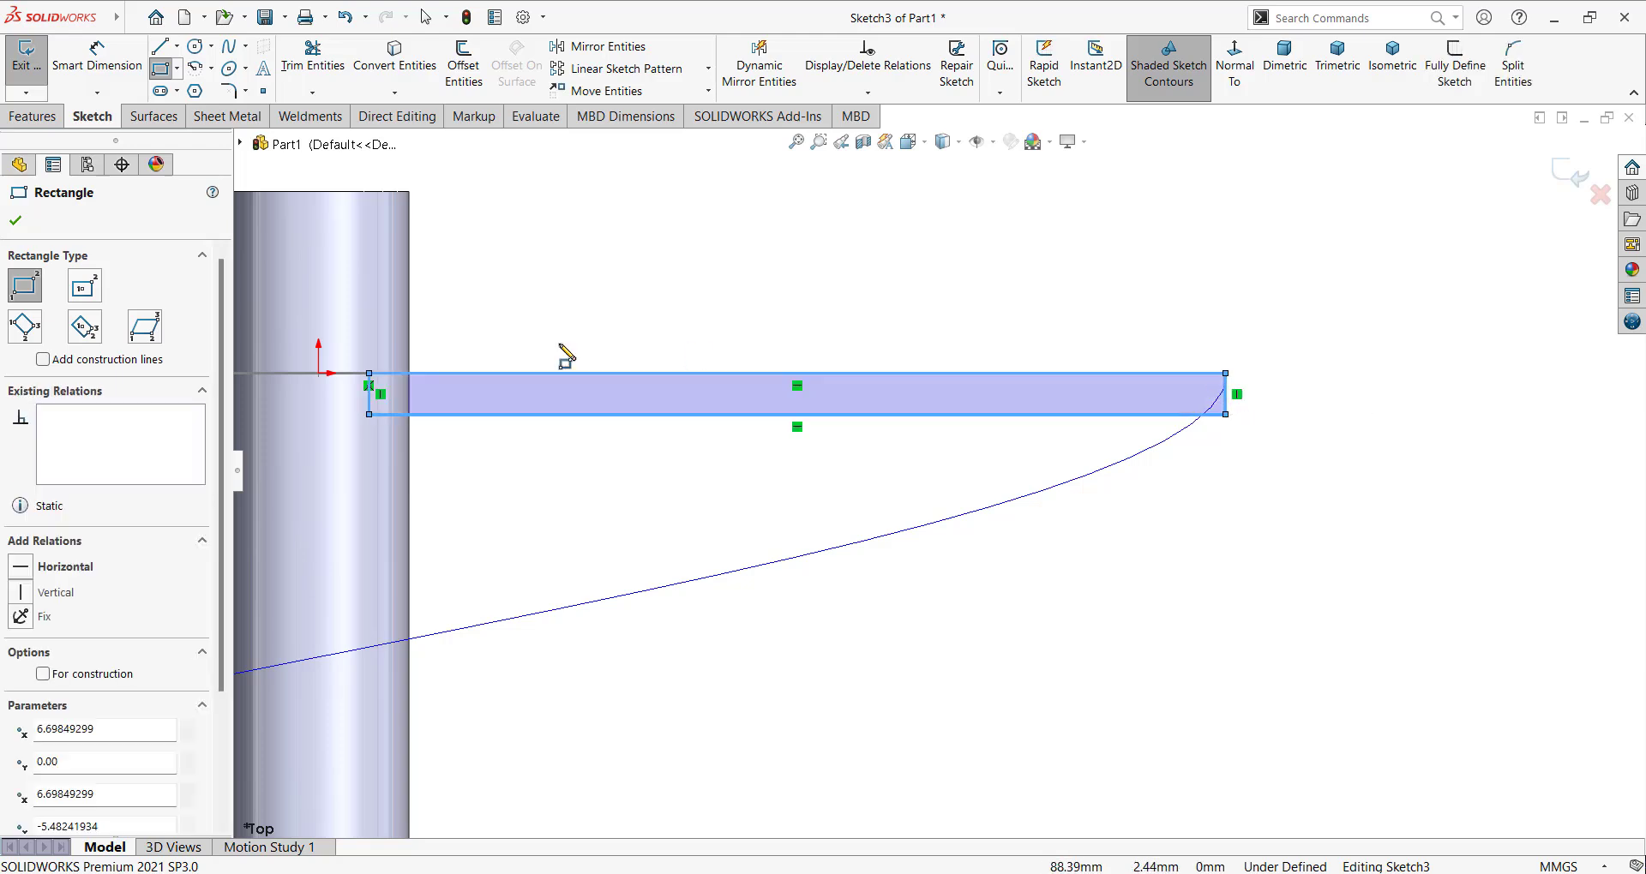
left_click(12, 223)
Step: Start a length dimension on the rectangle's bottom edge, currently 113.04 mm
scroll(893, 435, "up", 2)
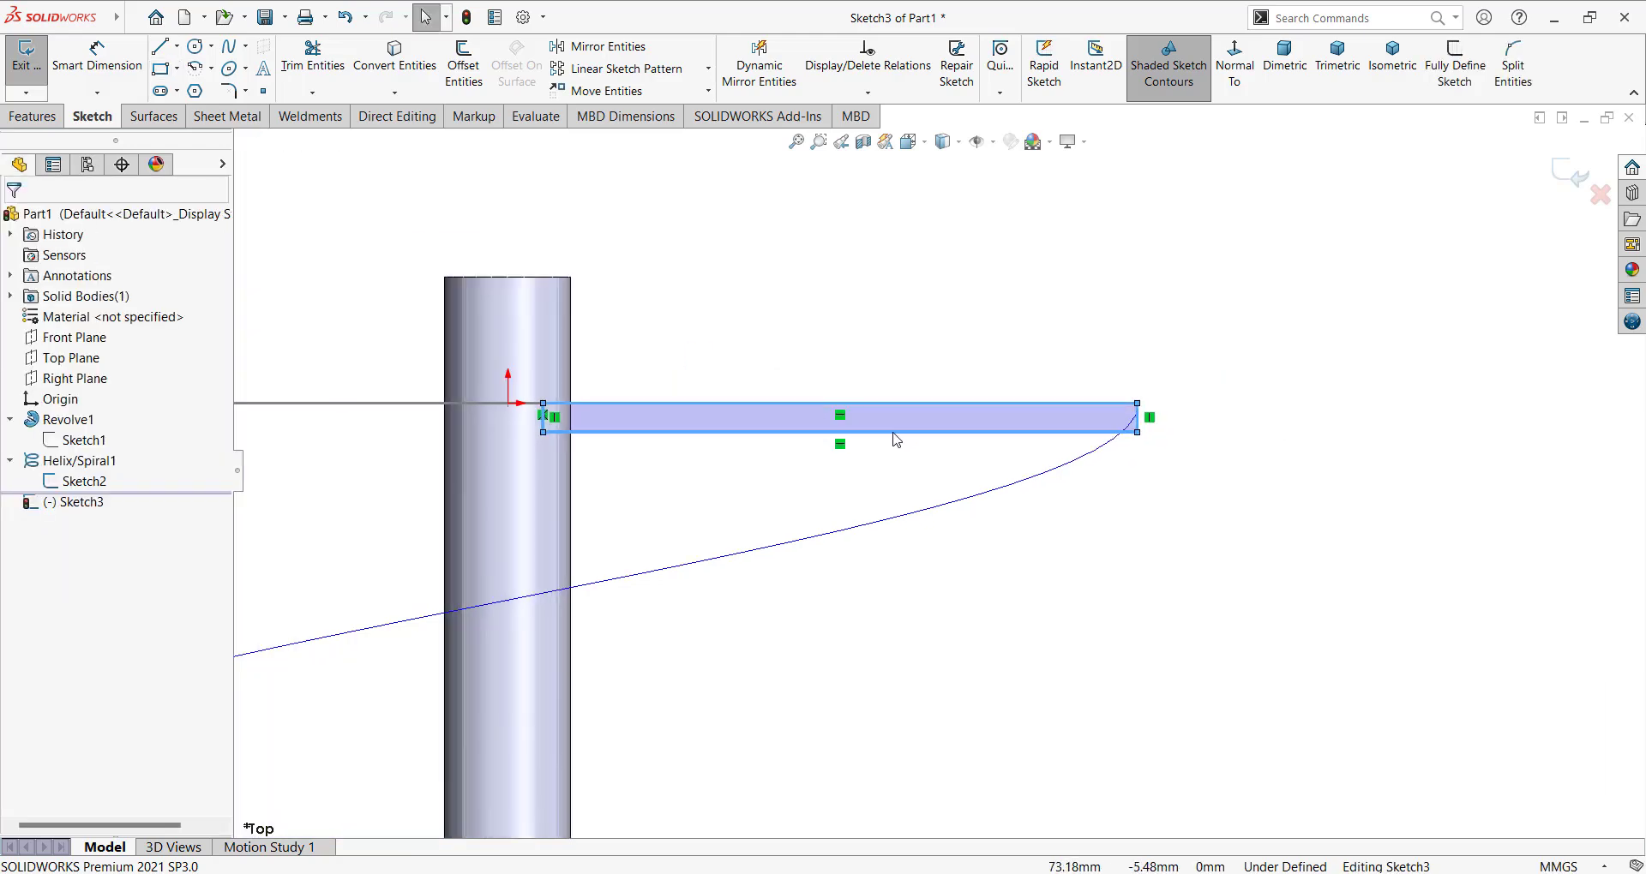
scroll(895, 437, "down", 1)
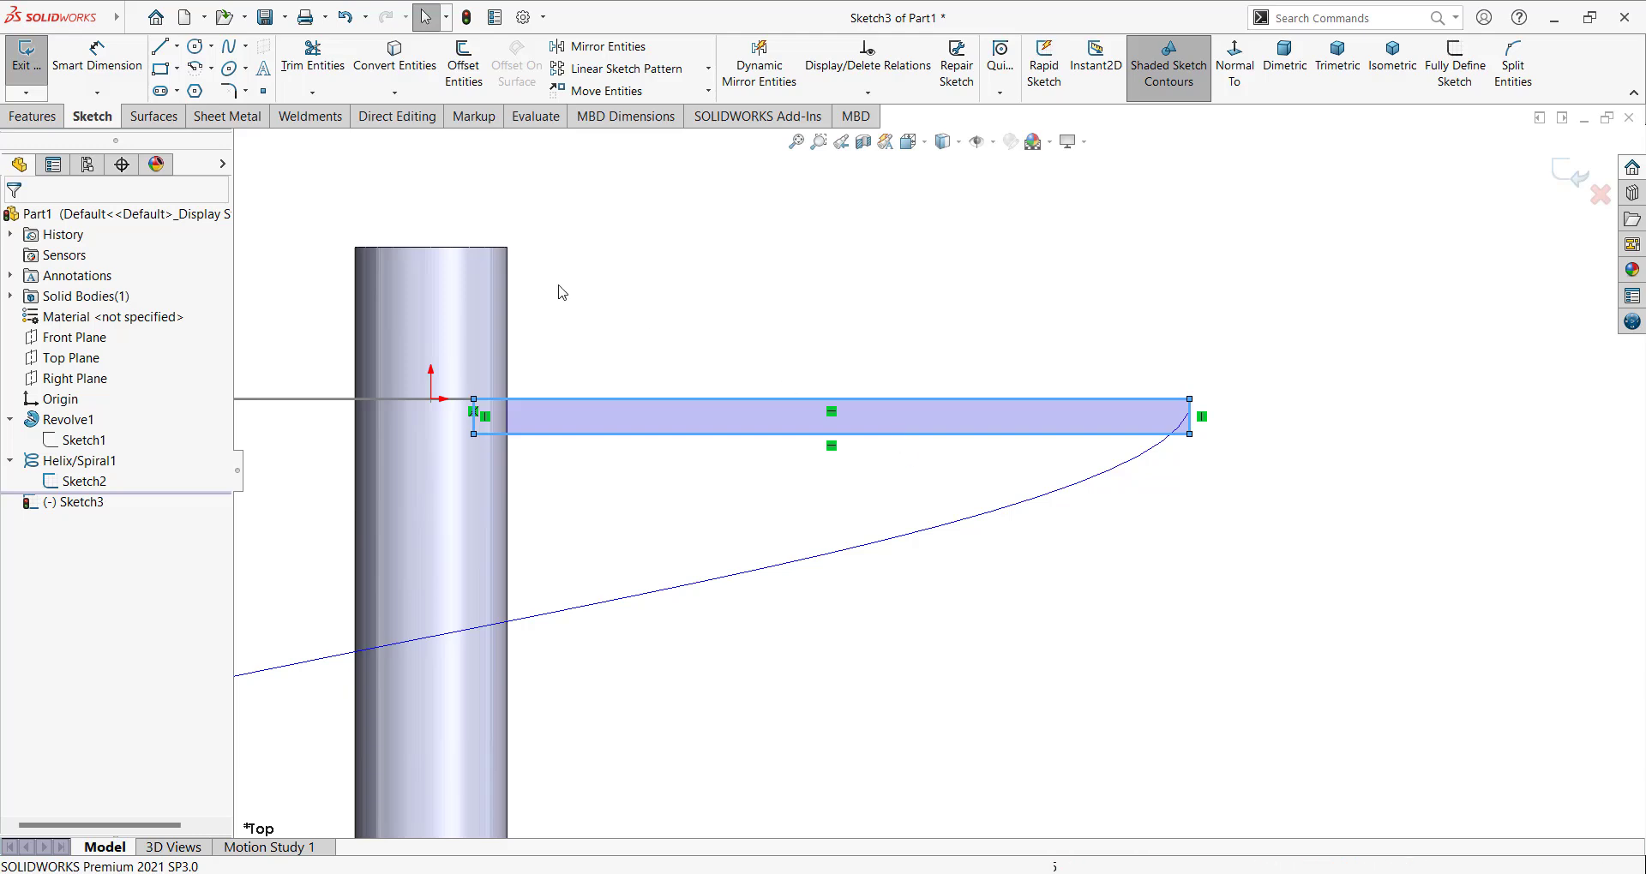
left_click(97, 56)
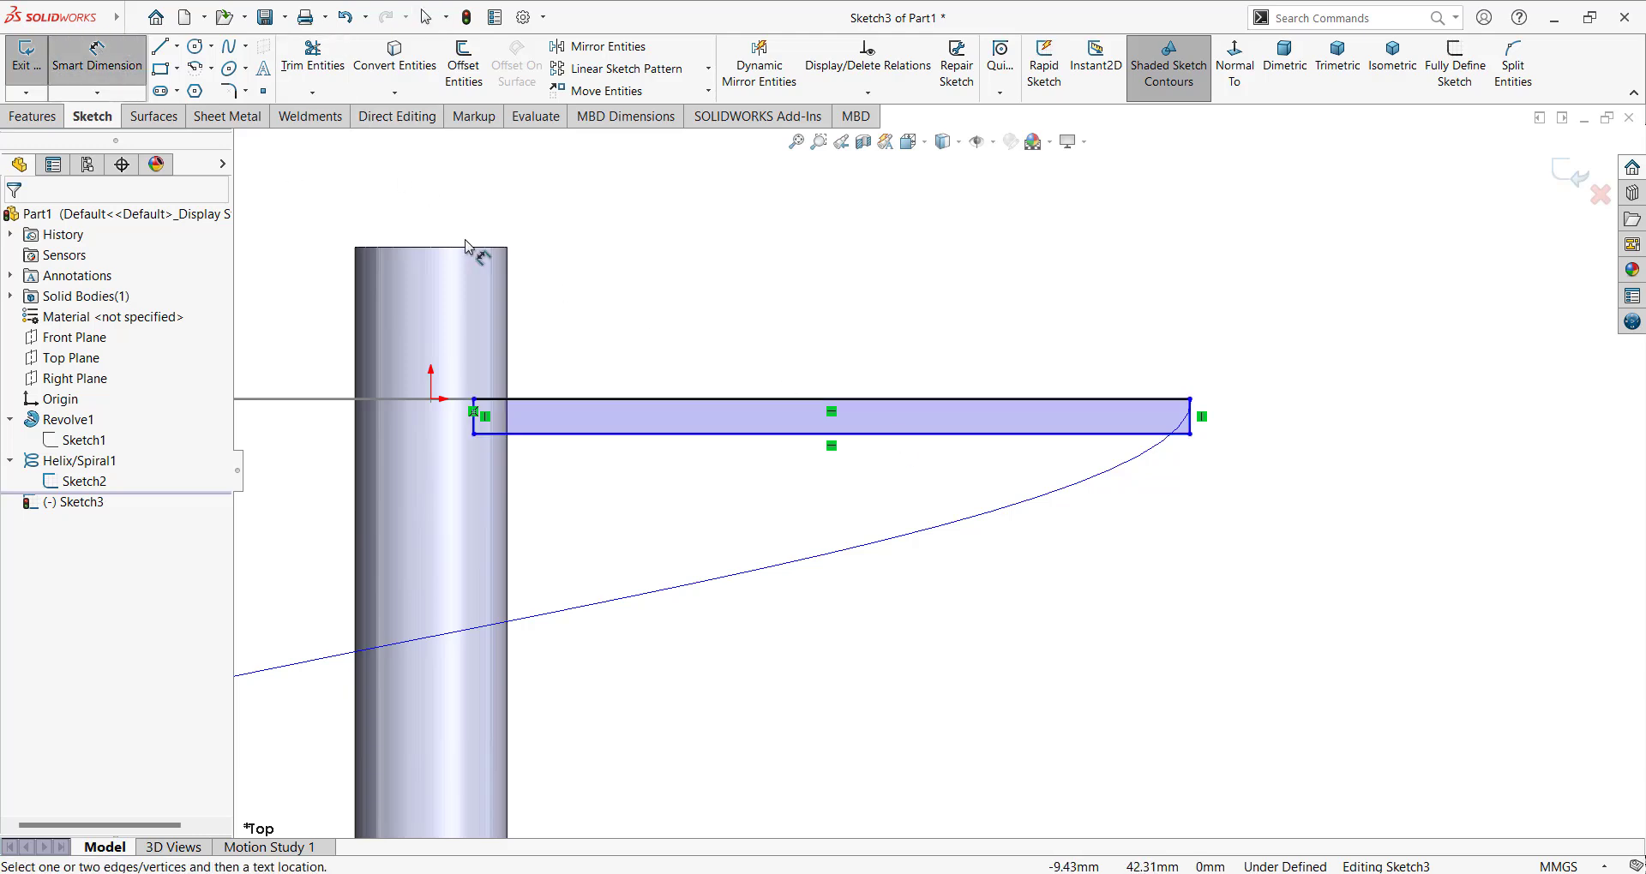
left_click(766, 438)
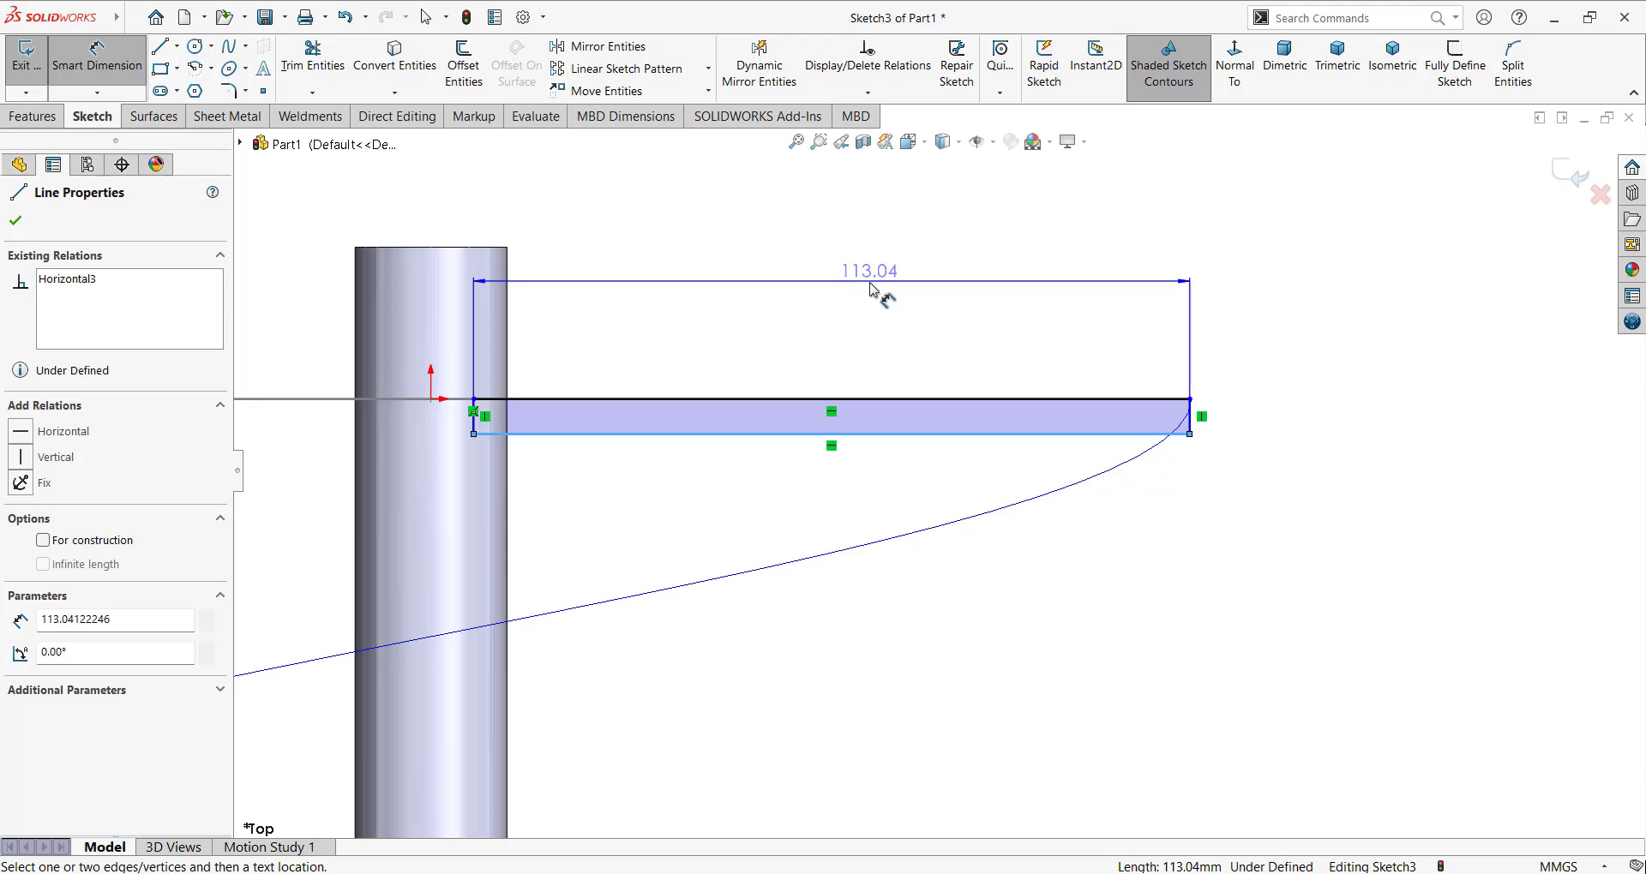
Step: Place a 113.04 length dimension on the rectangle, then delete it
left_click(828, 284)
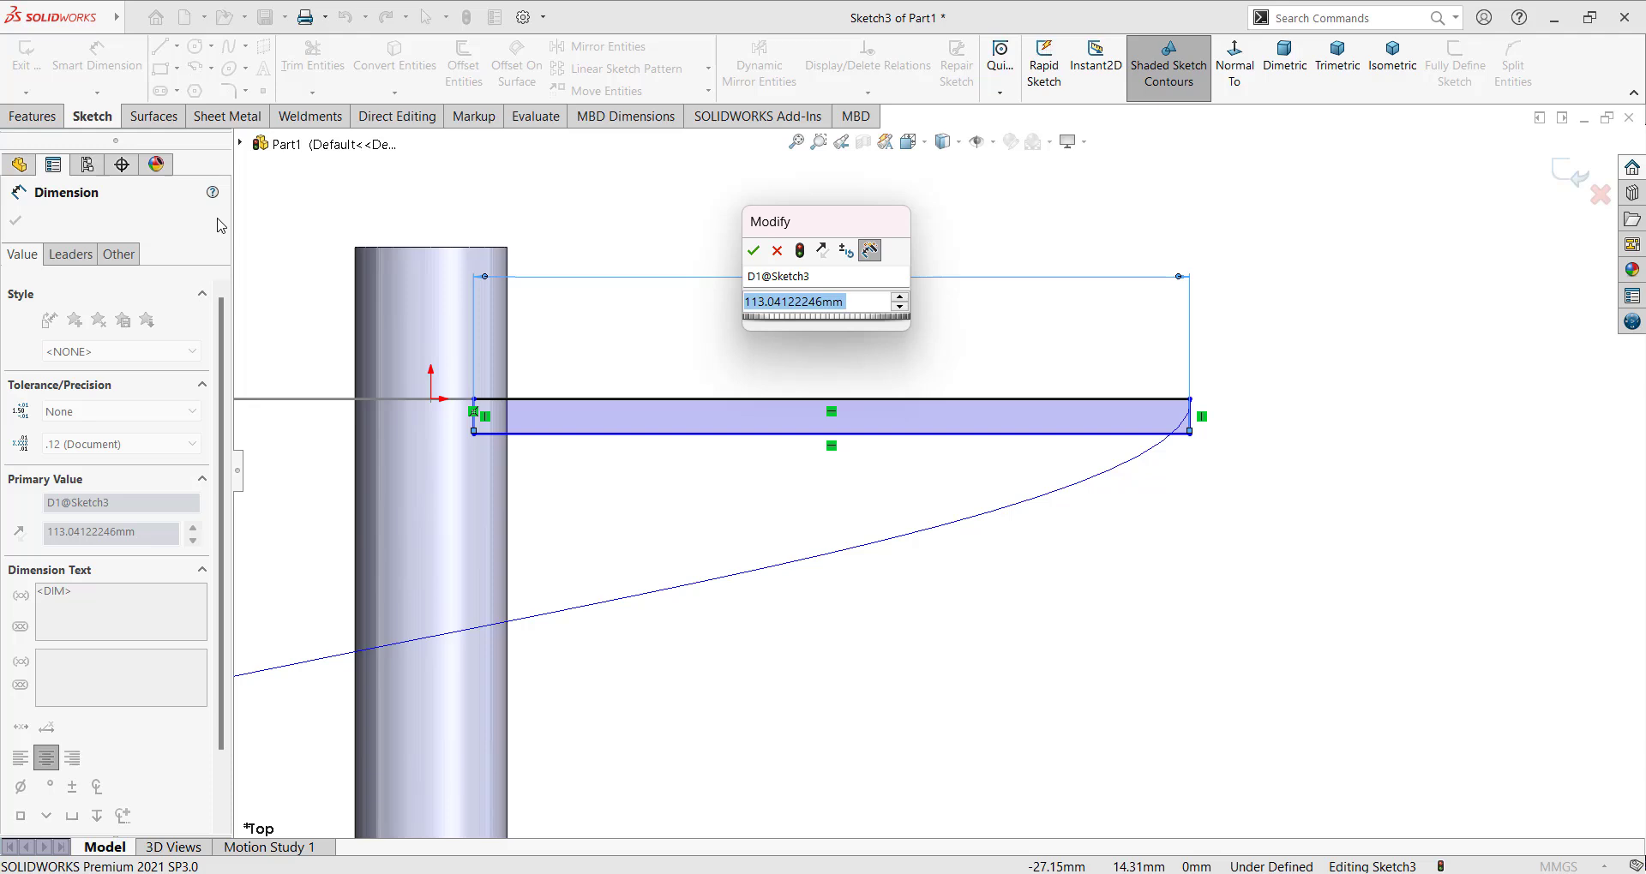
key("Return")
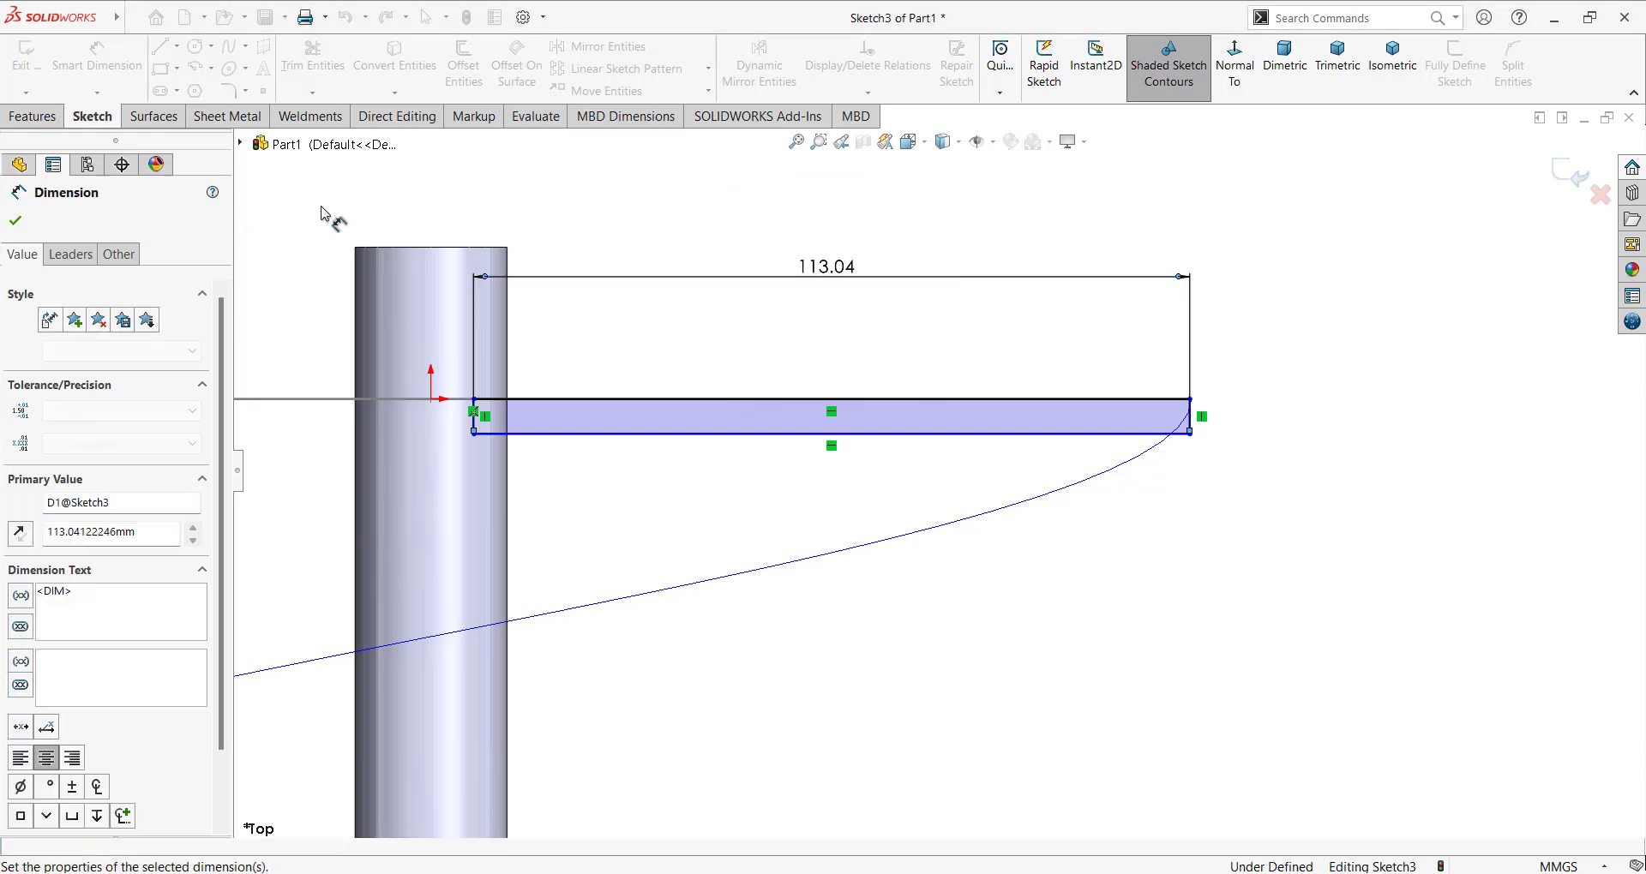
key("Delete")
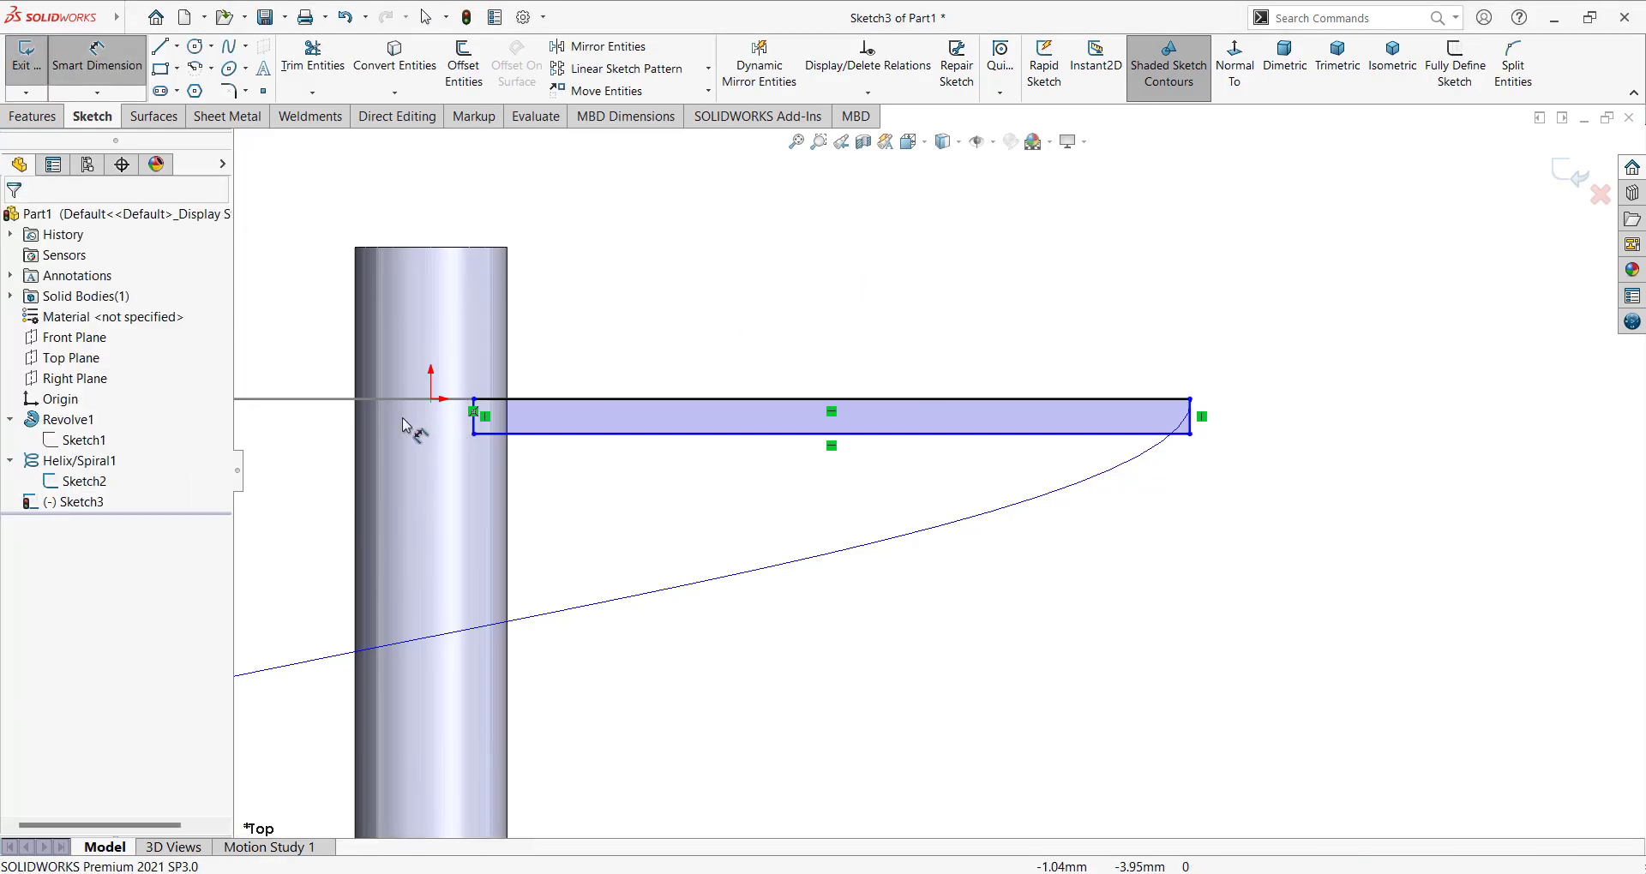
key("Escape")
scroll(455, 375, "down", 3)
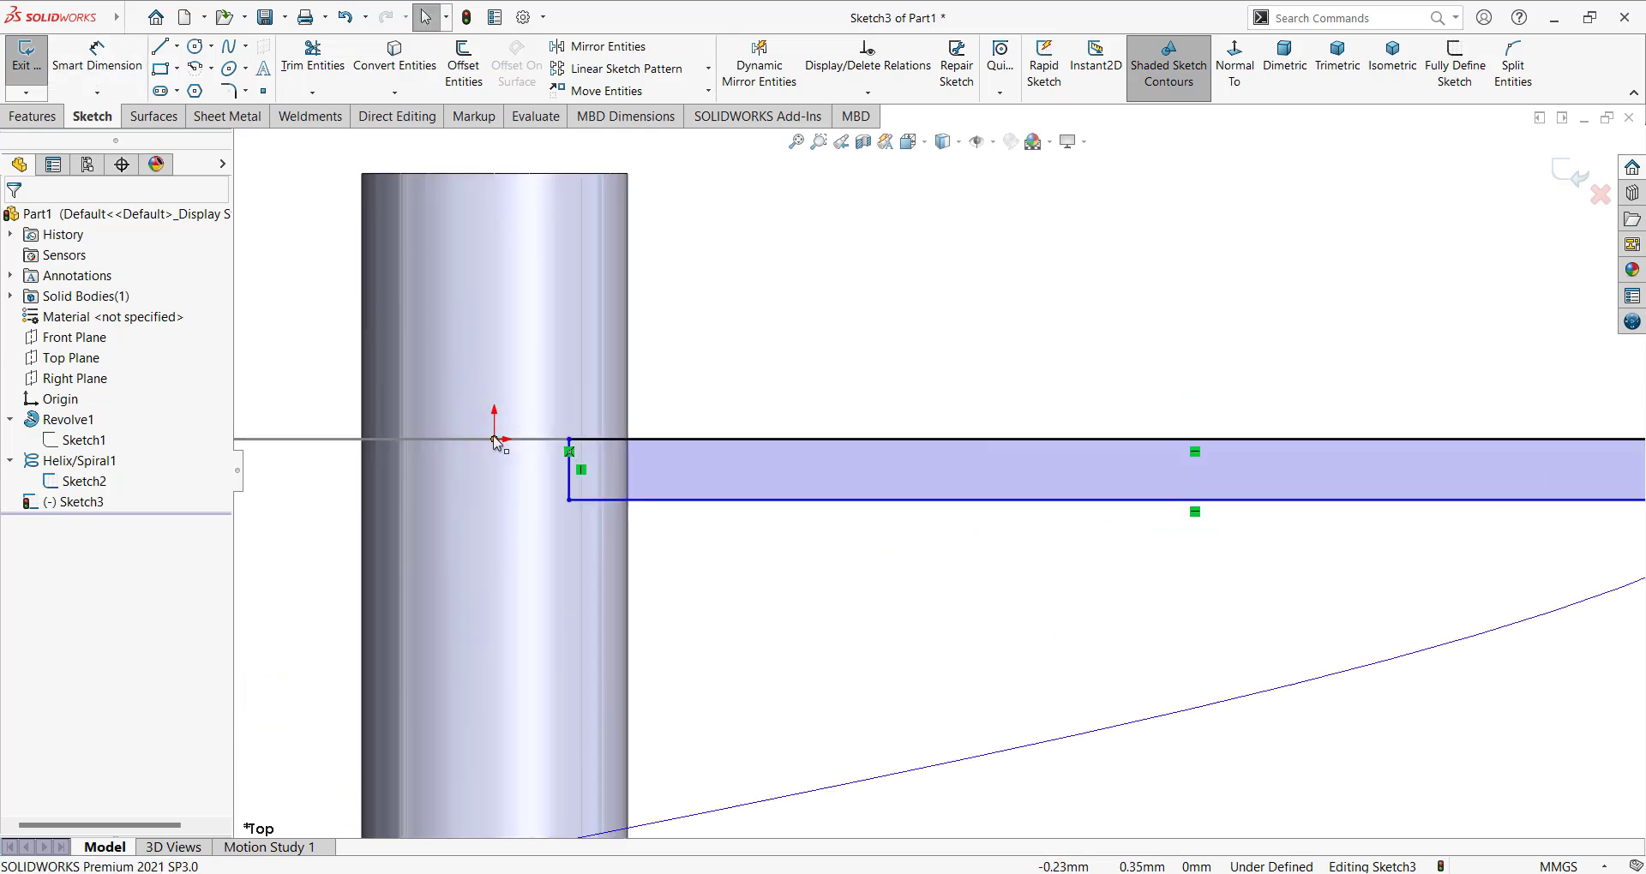
left_click(569, 472)
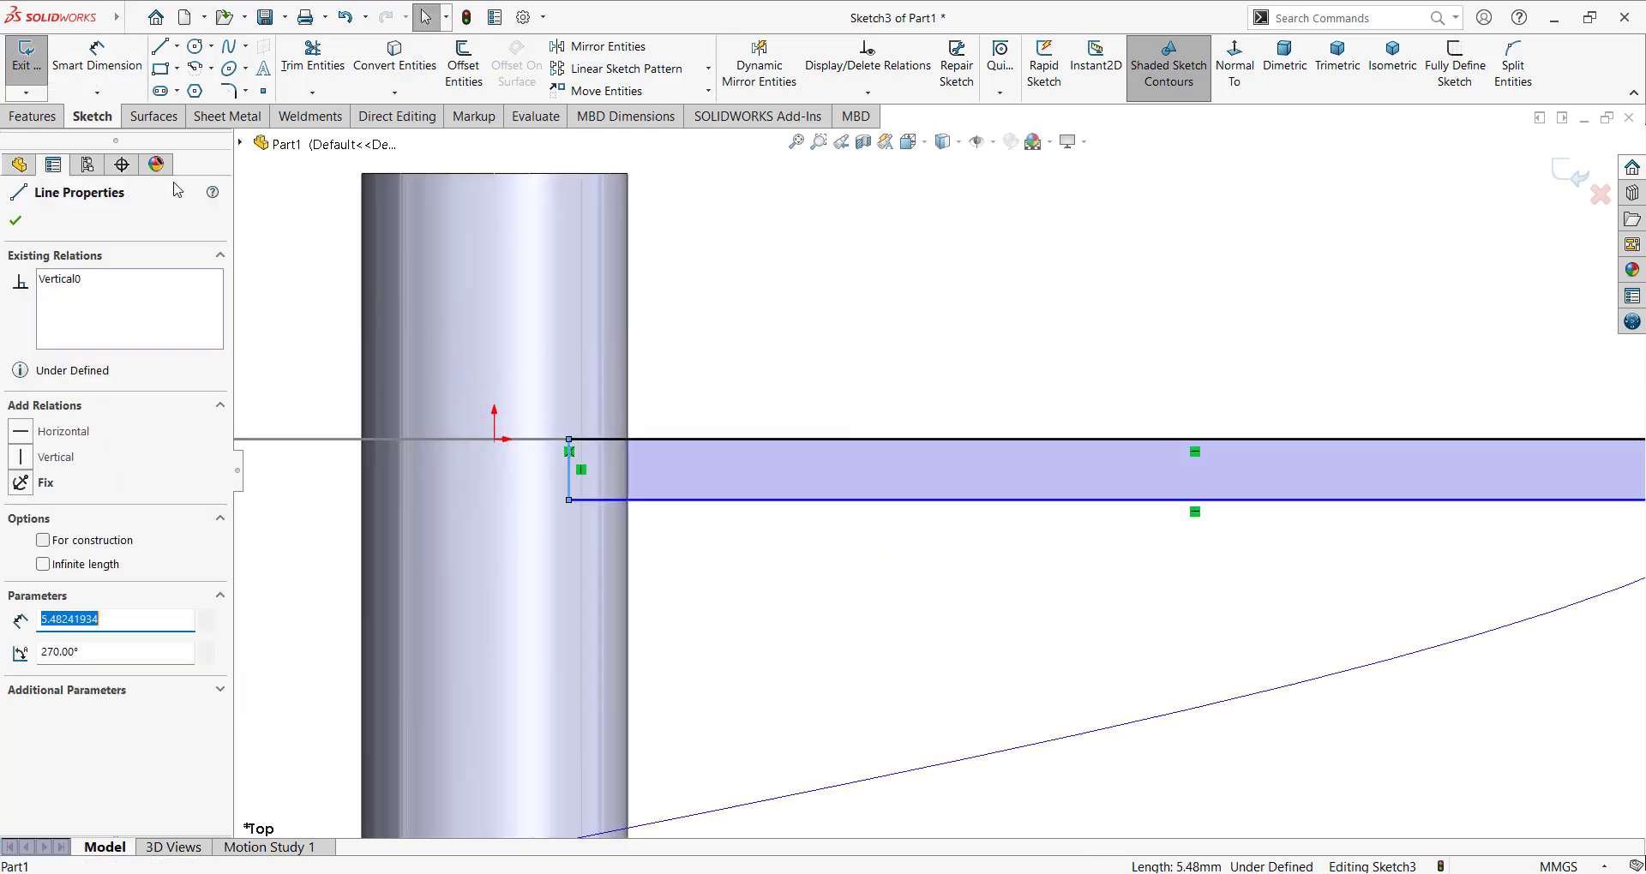
left_click(15, 222)
Step: Dimension the rectangle's left edge 10 mm from the sketch origin
left_click(96, 56)
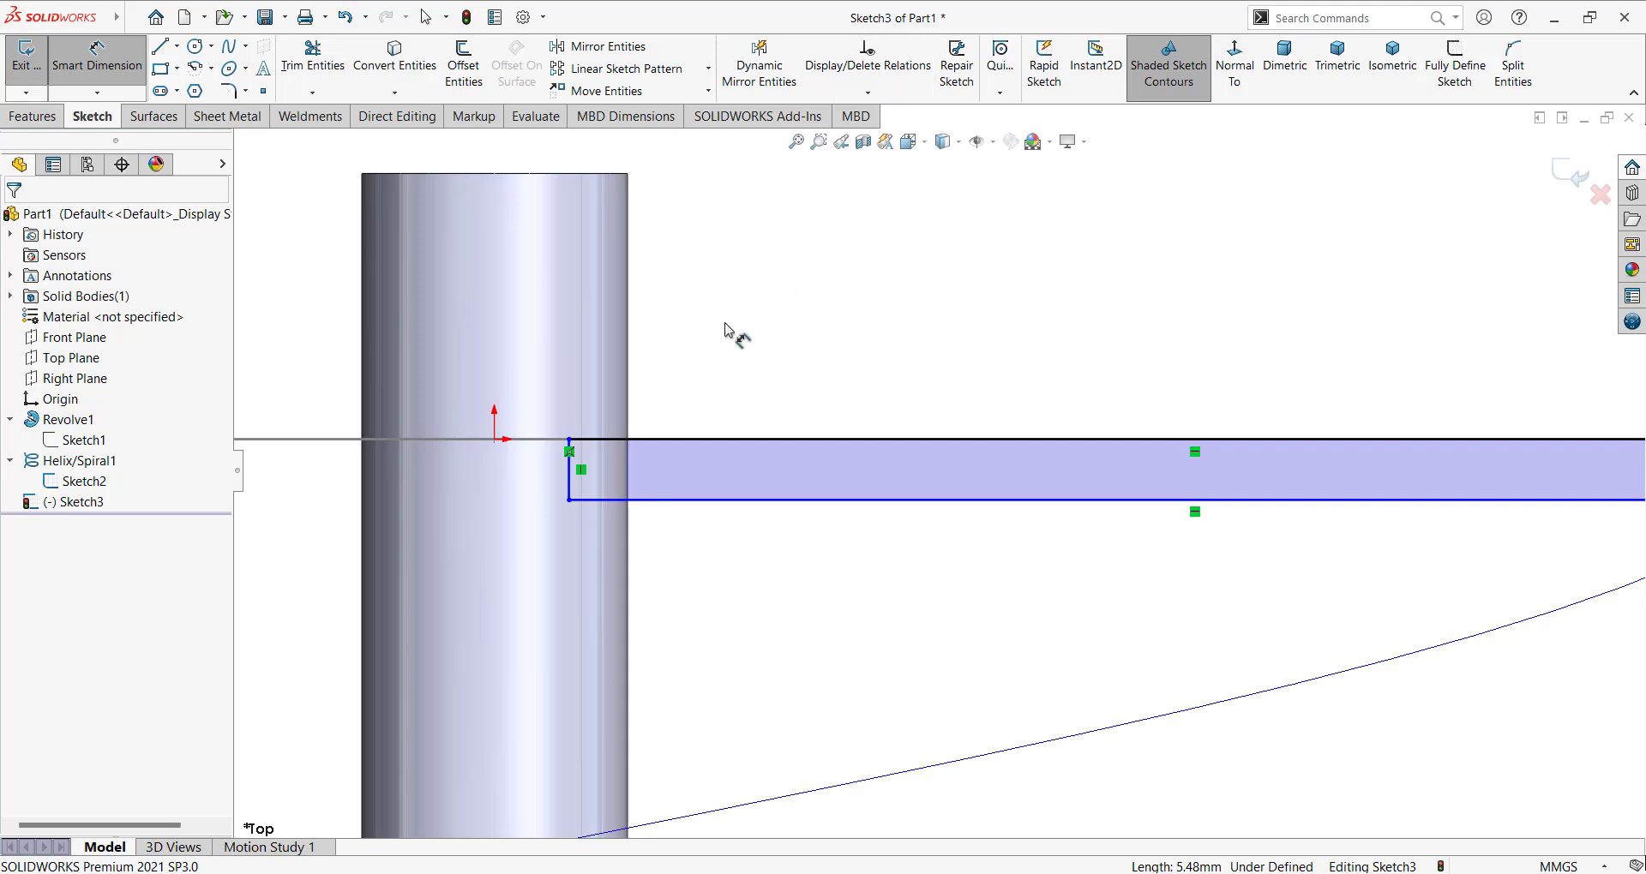
left_click(494, 439)
left_click(569, 470)
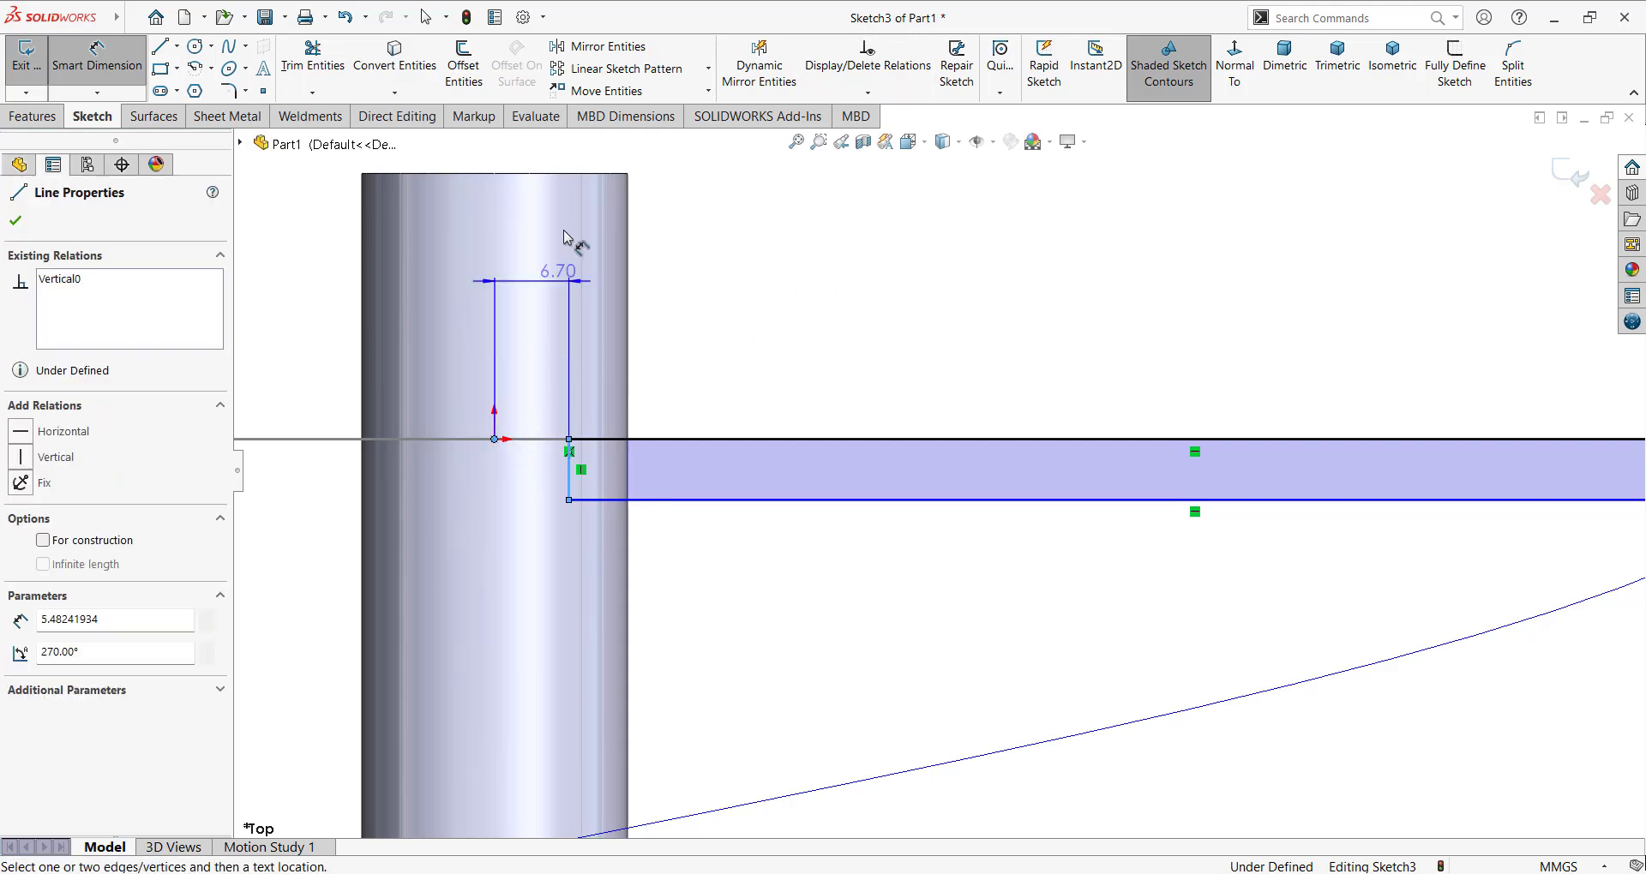
left_click(710, 259)
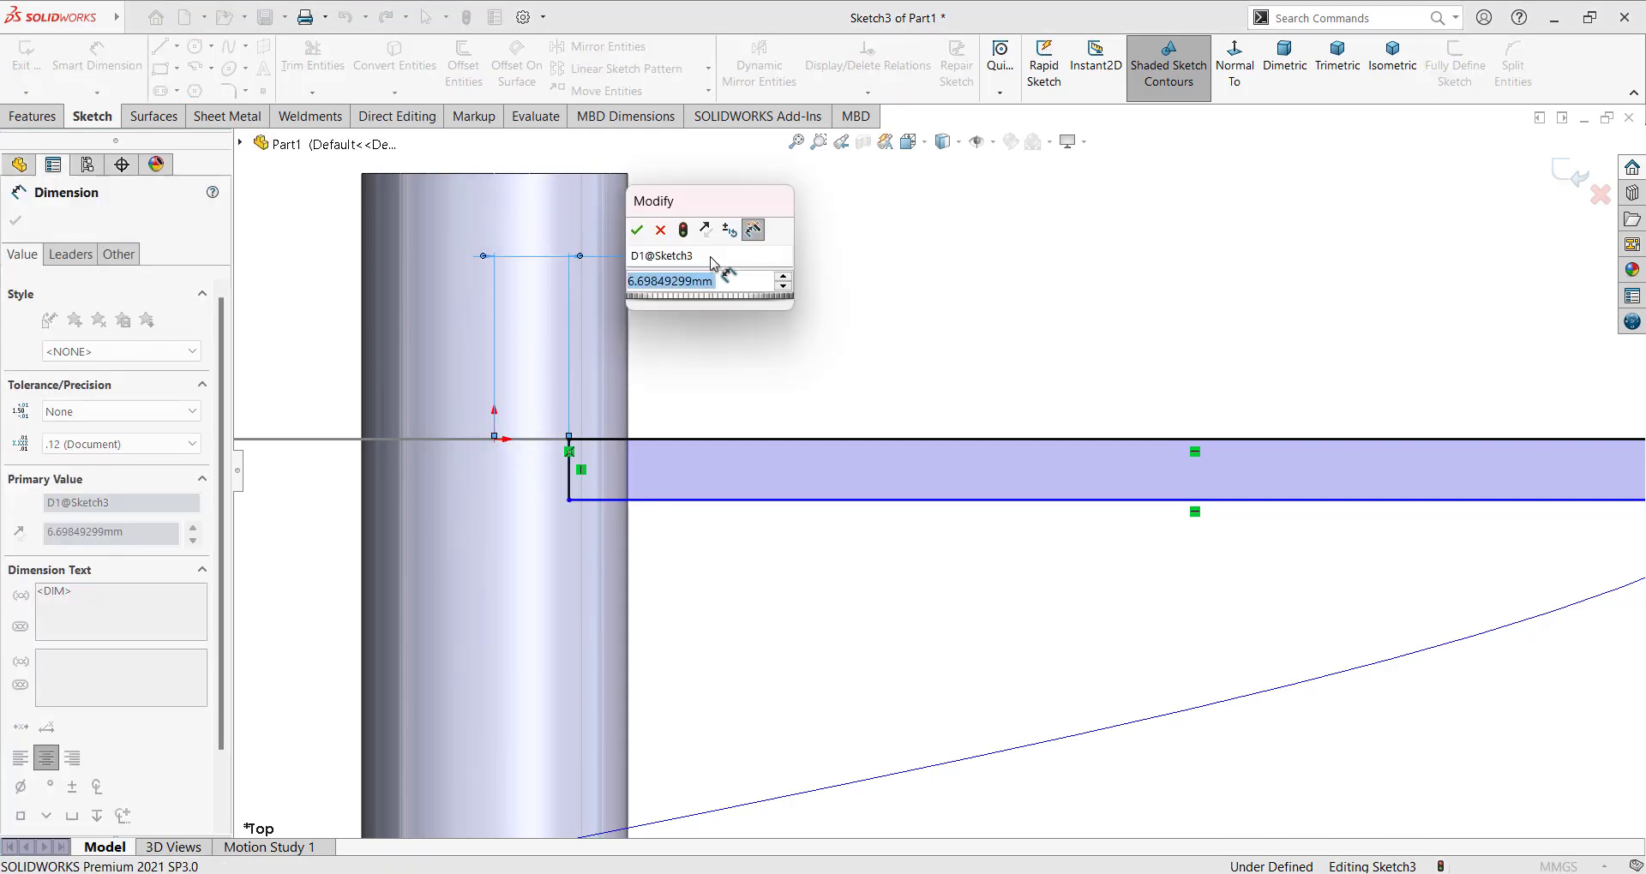
type("10")
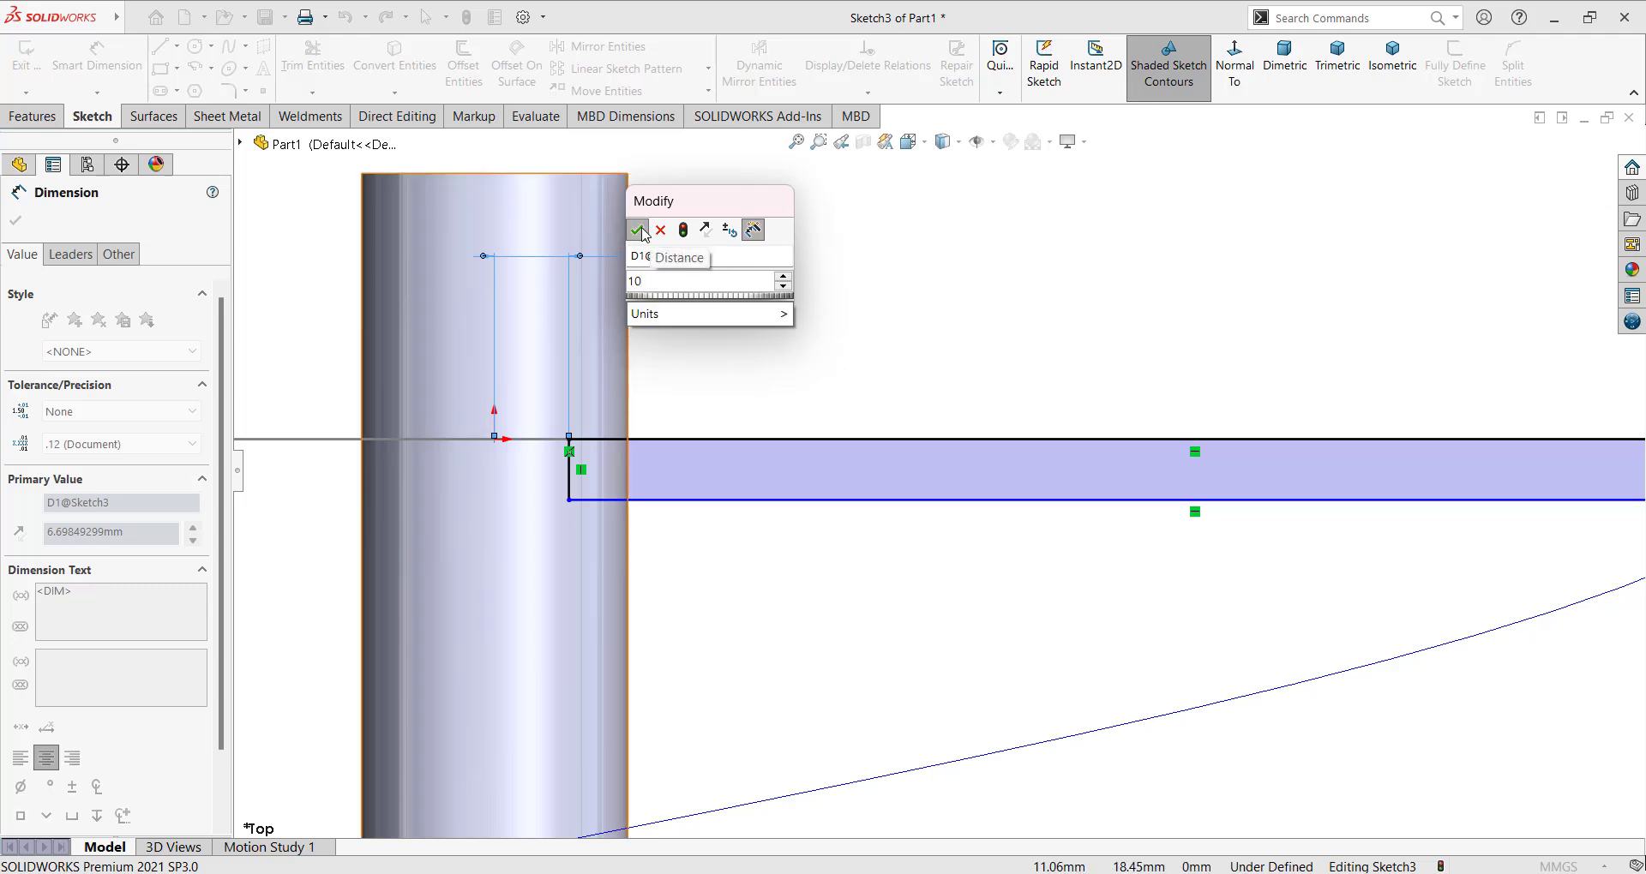
left_click(637, 230)
Step: Set the rectangle's right-edge height, the flight thickness, to 3 mm
scroll(1218, 405, "up", 3)
scroll(1522, 466, "down", 4)
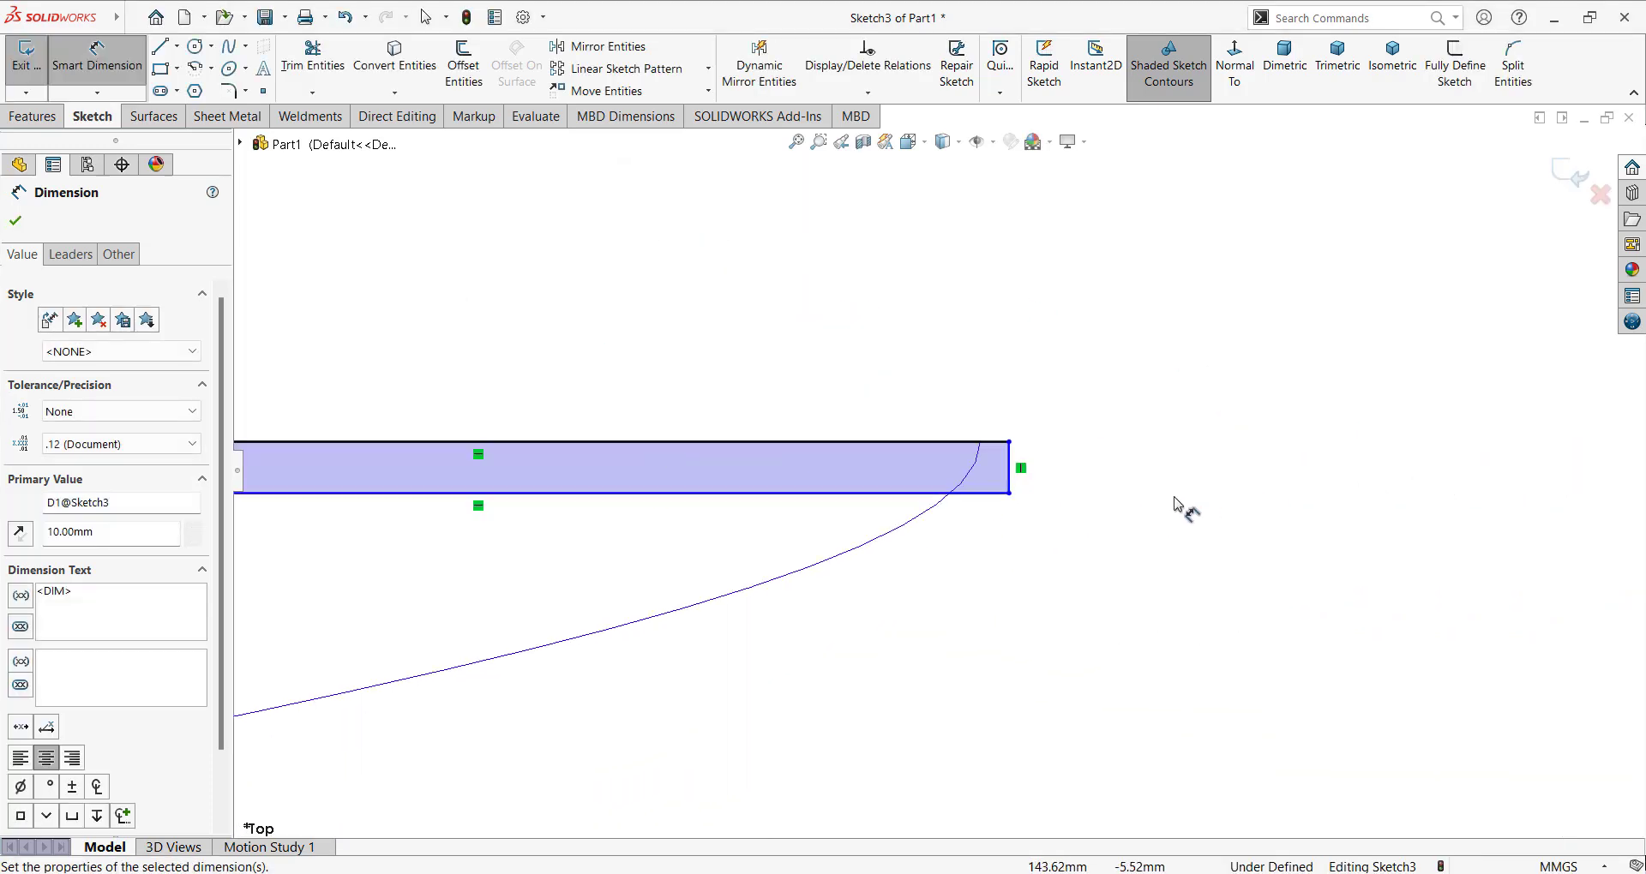
left_click(937, 467)
left_click(1025, 463)
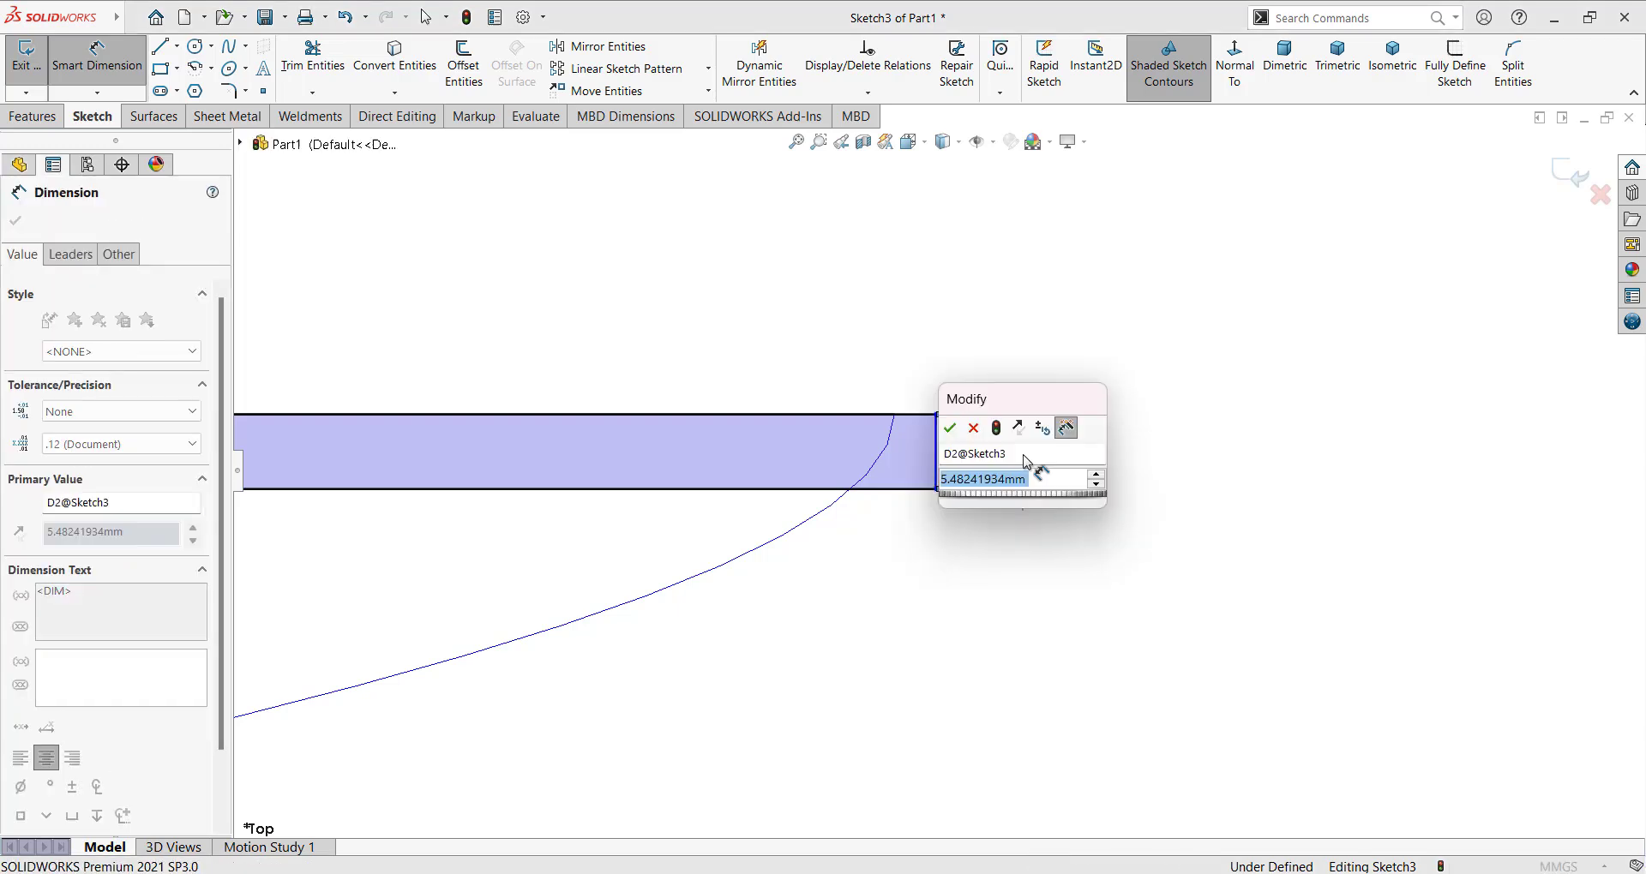
type("3")
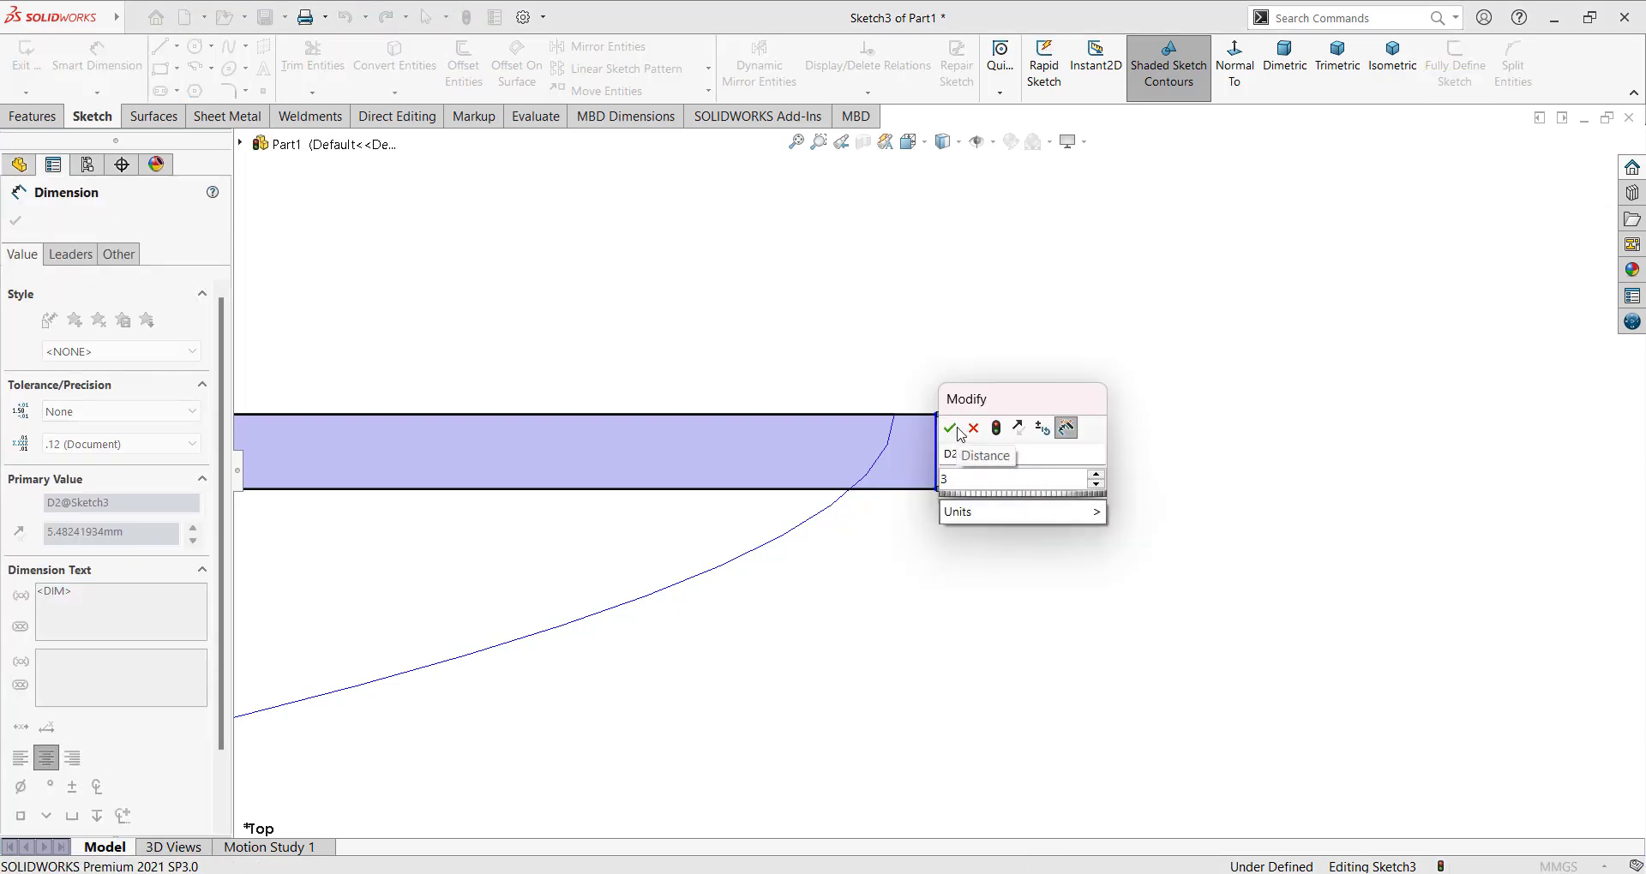
left_click(956, 430)
left_click(16, 230)
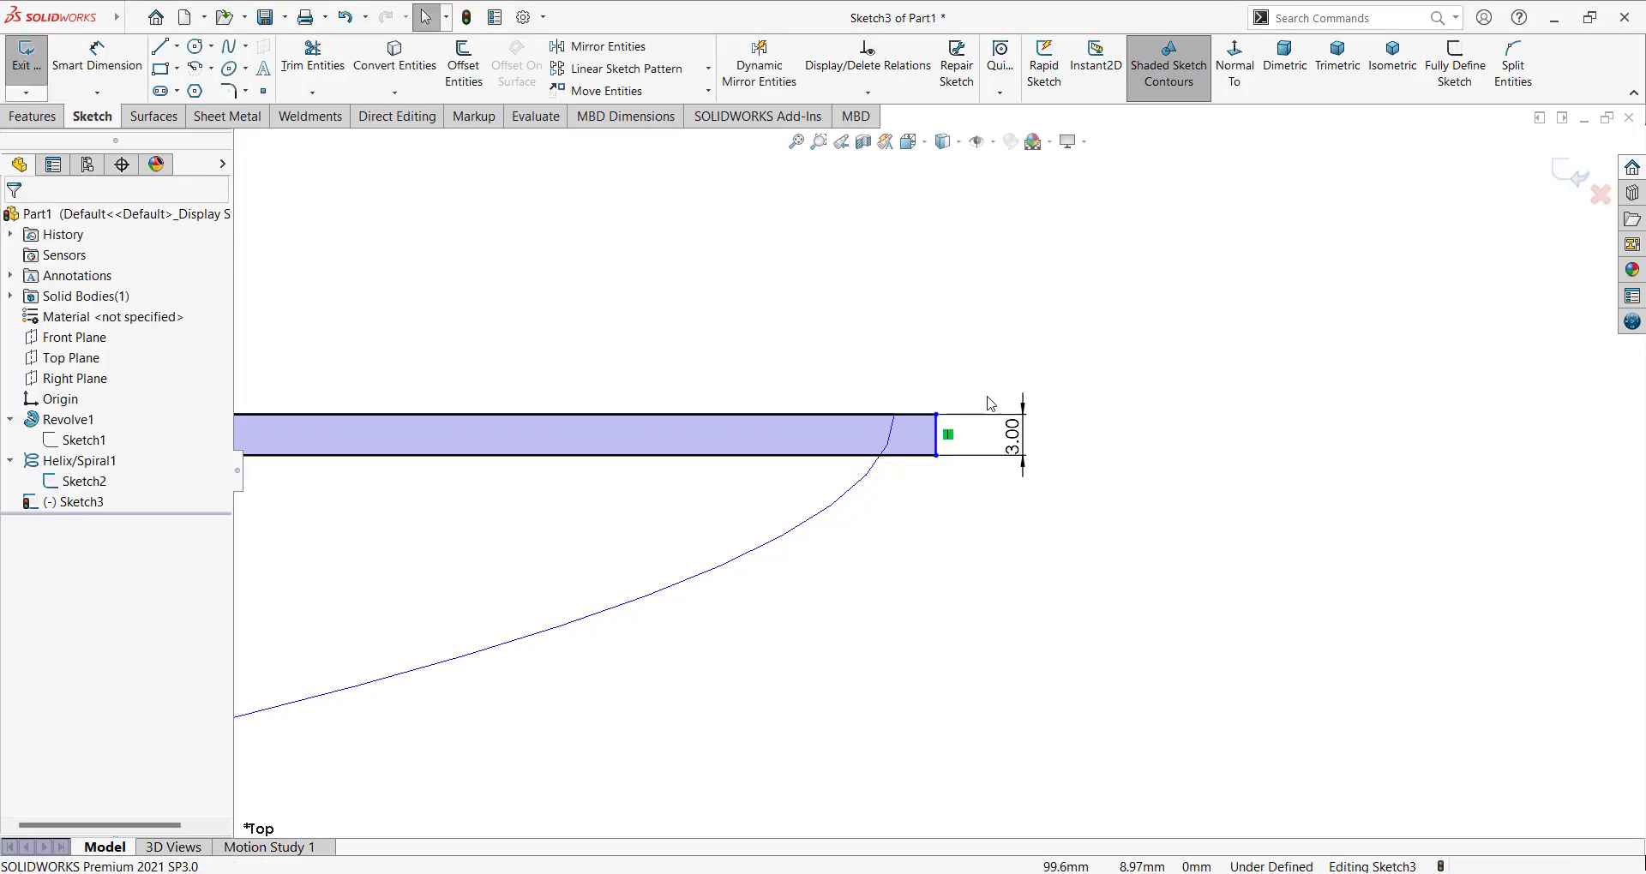
Step: Pull the rectangle's right end inward so it sits near the helix
left_click_drag(939, 455, 834, 456)
left_click(14, 224)
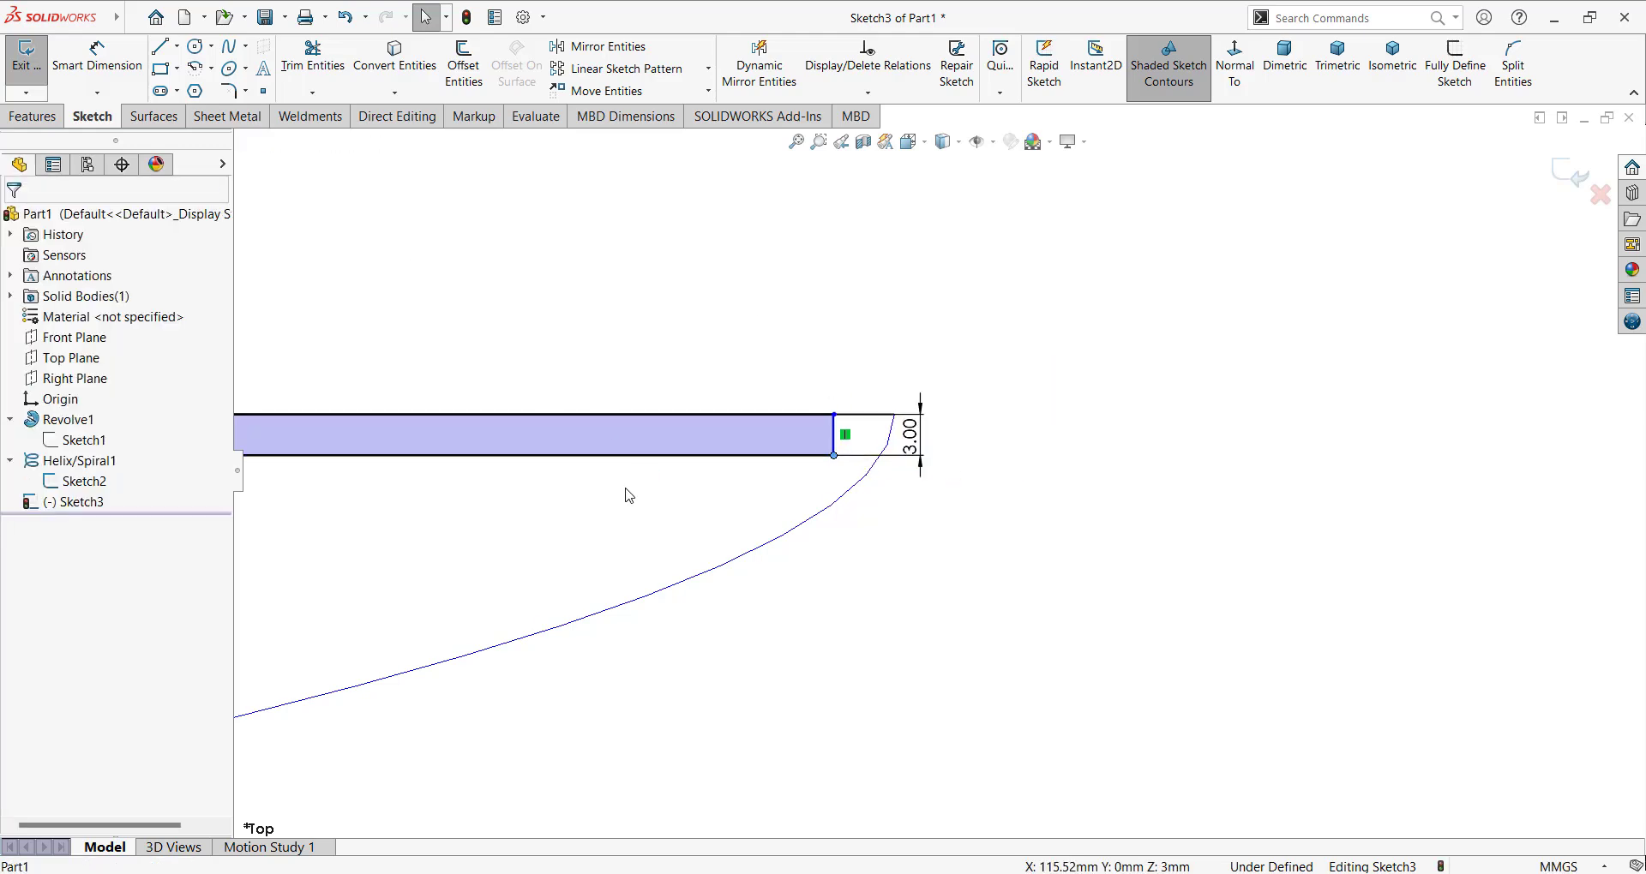
middle_click_drag(628, 496, 632, 490)
scroll(772, 411, "down", 3)
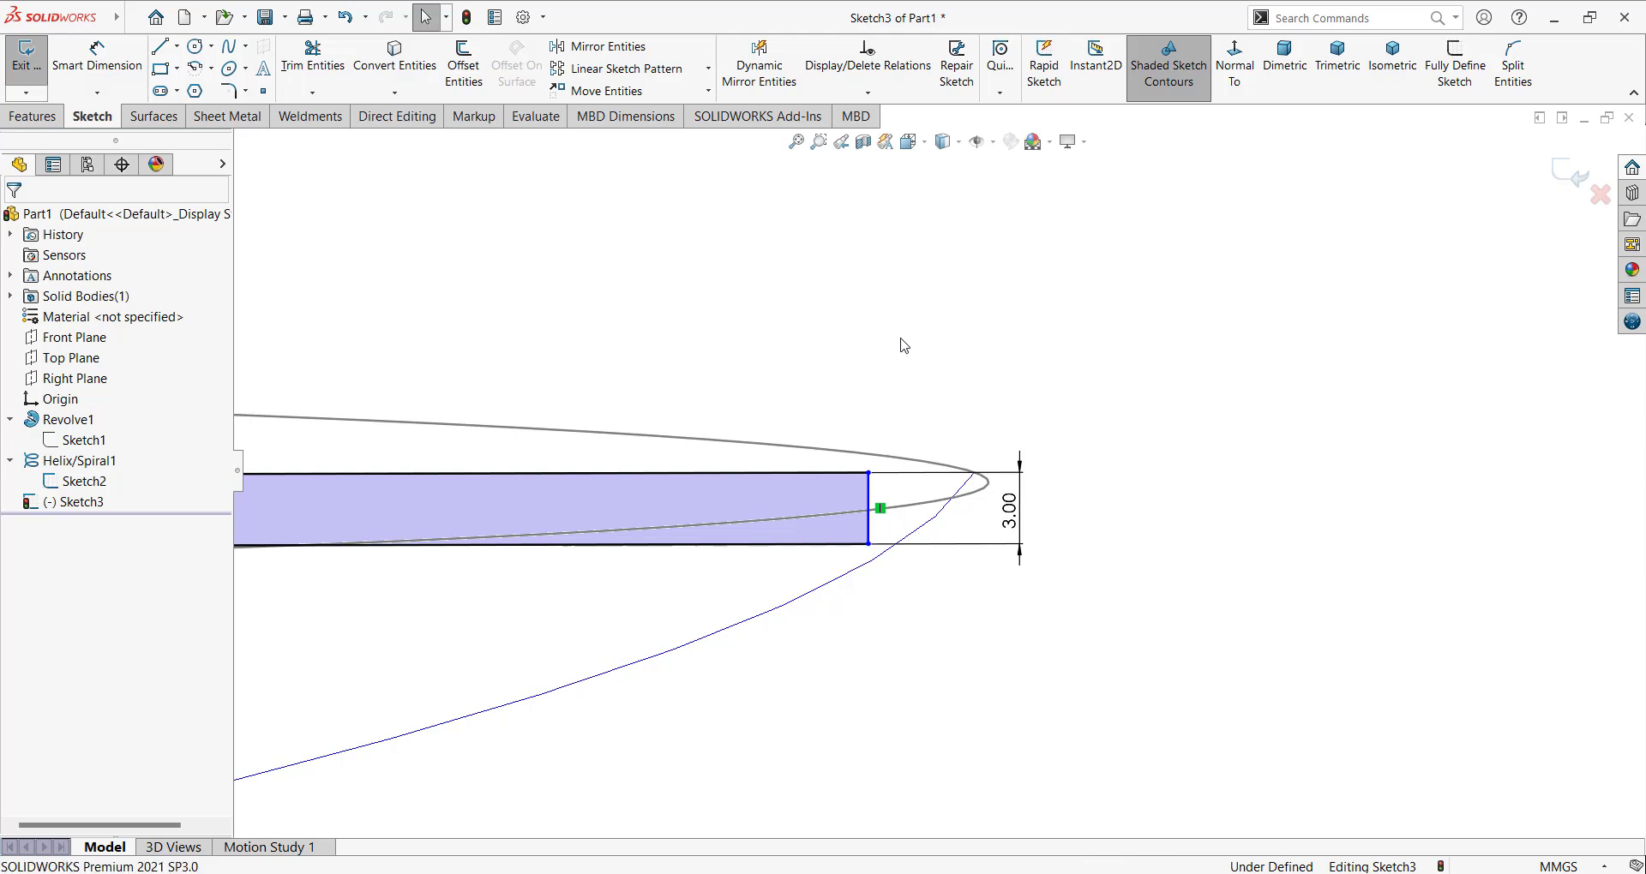
Step: Move the 3.00 dimension below the rectangle and pierce its outer corner onto the helix
left_click_drag(1010, 510, 727, 708)
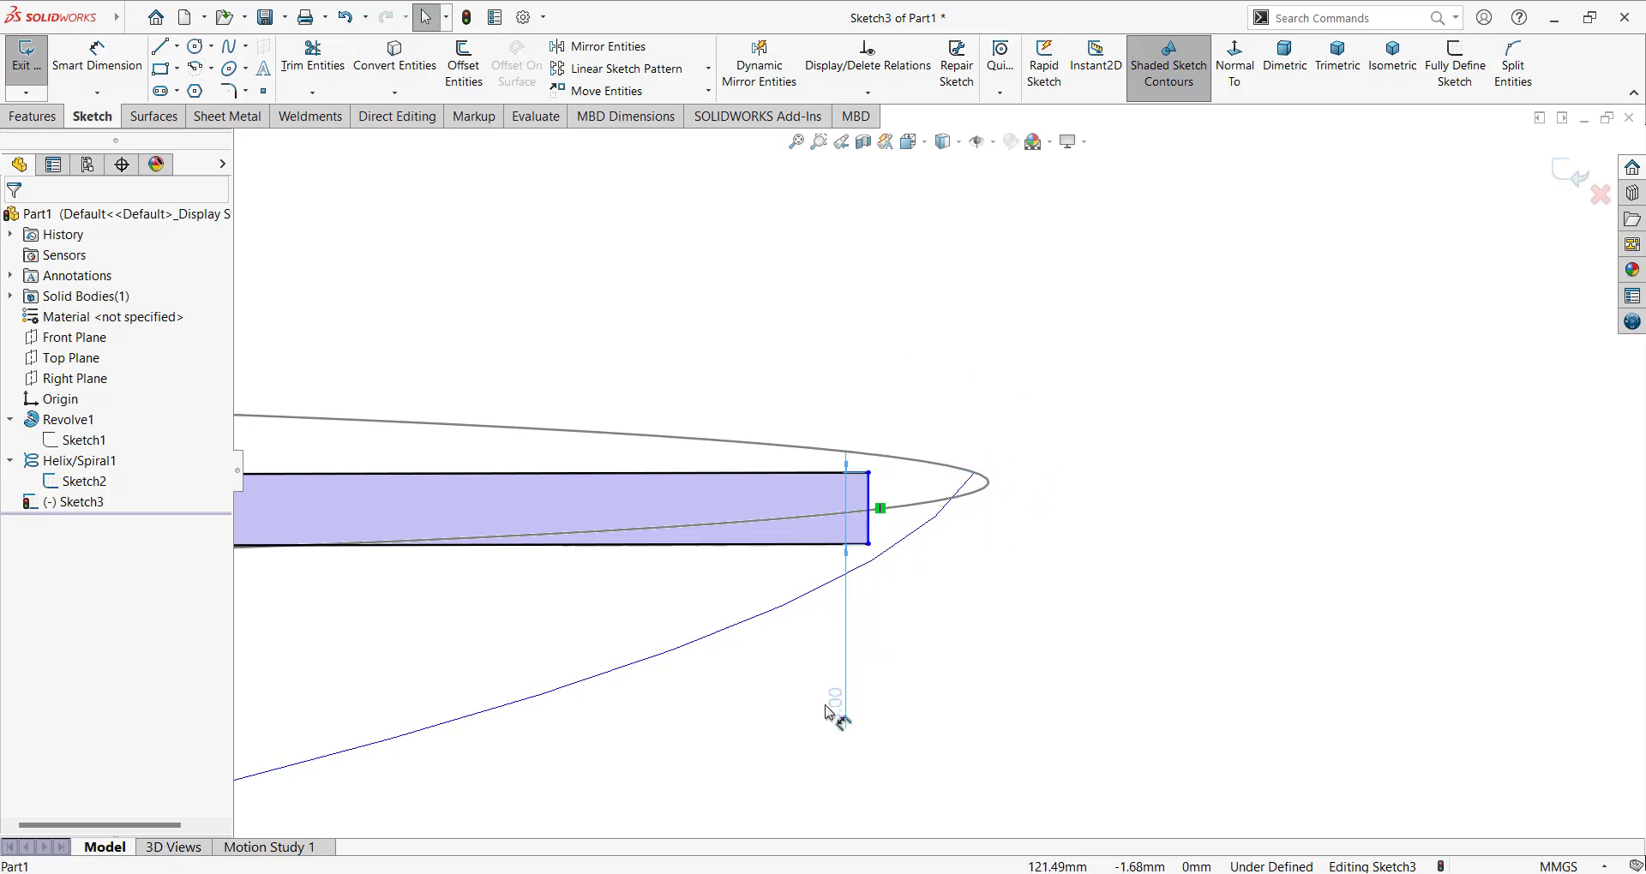
left_click(17, 221)
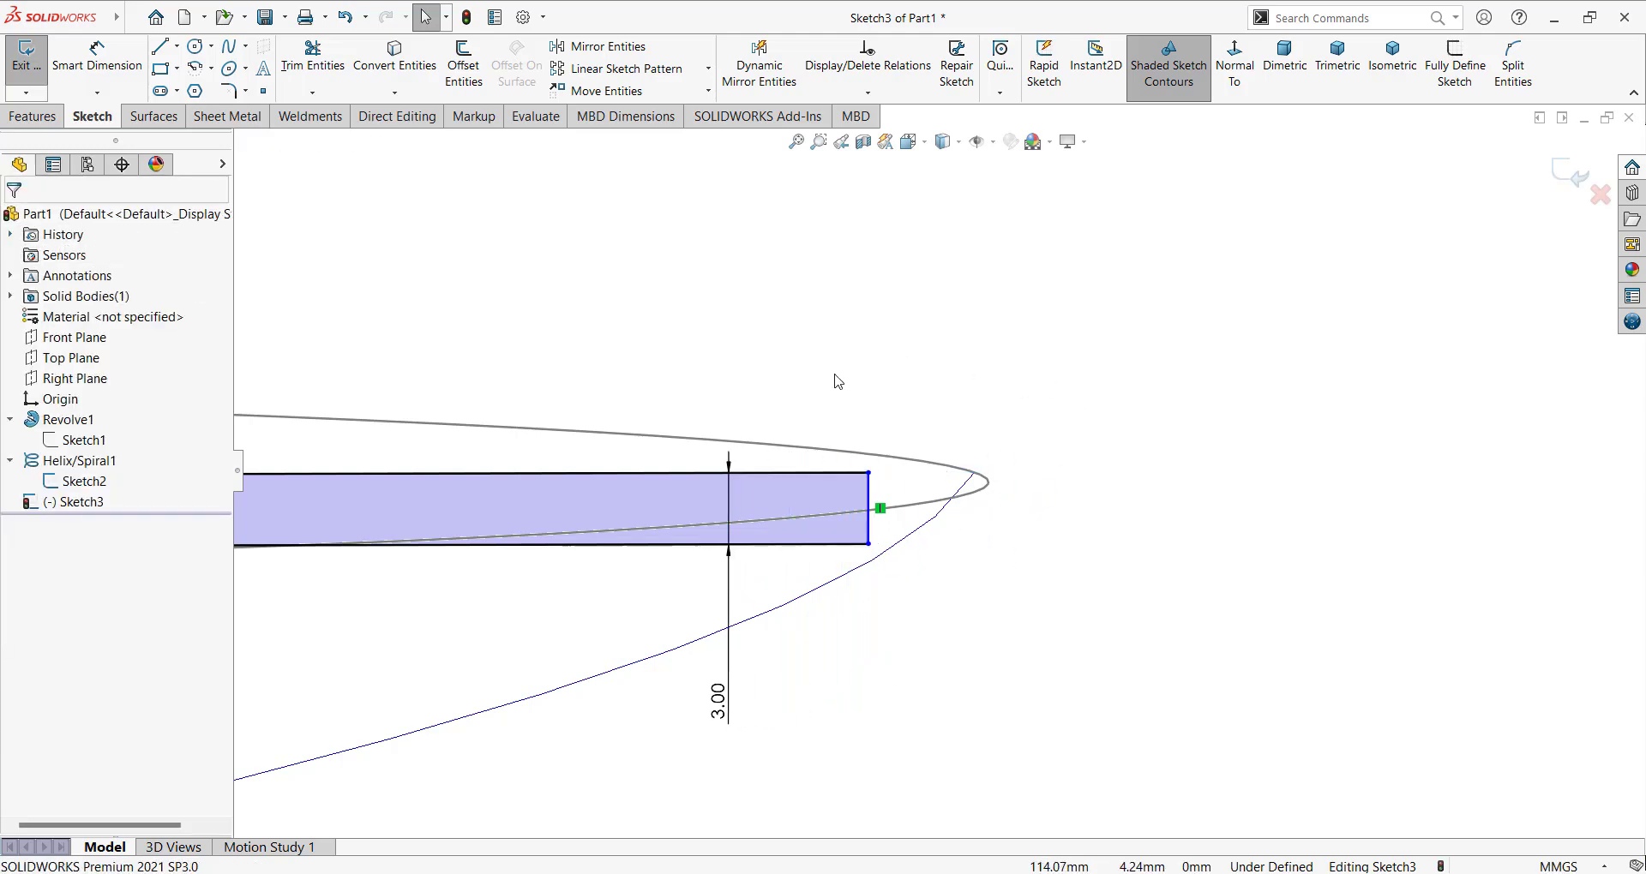
scroll(837, 375, "down", 1)
left_click(881, 498)
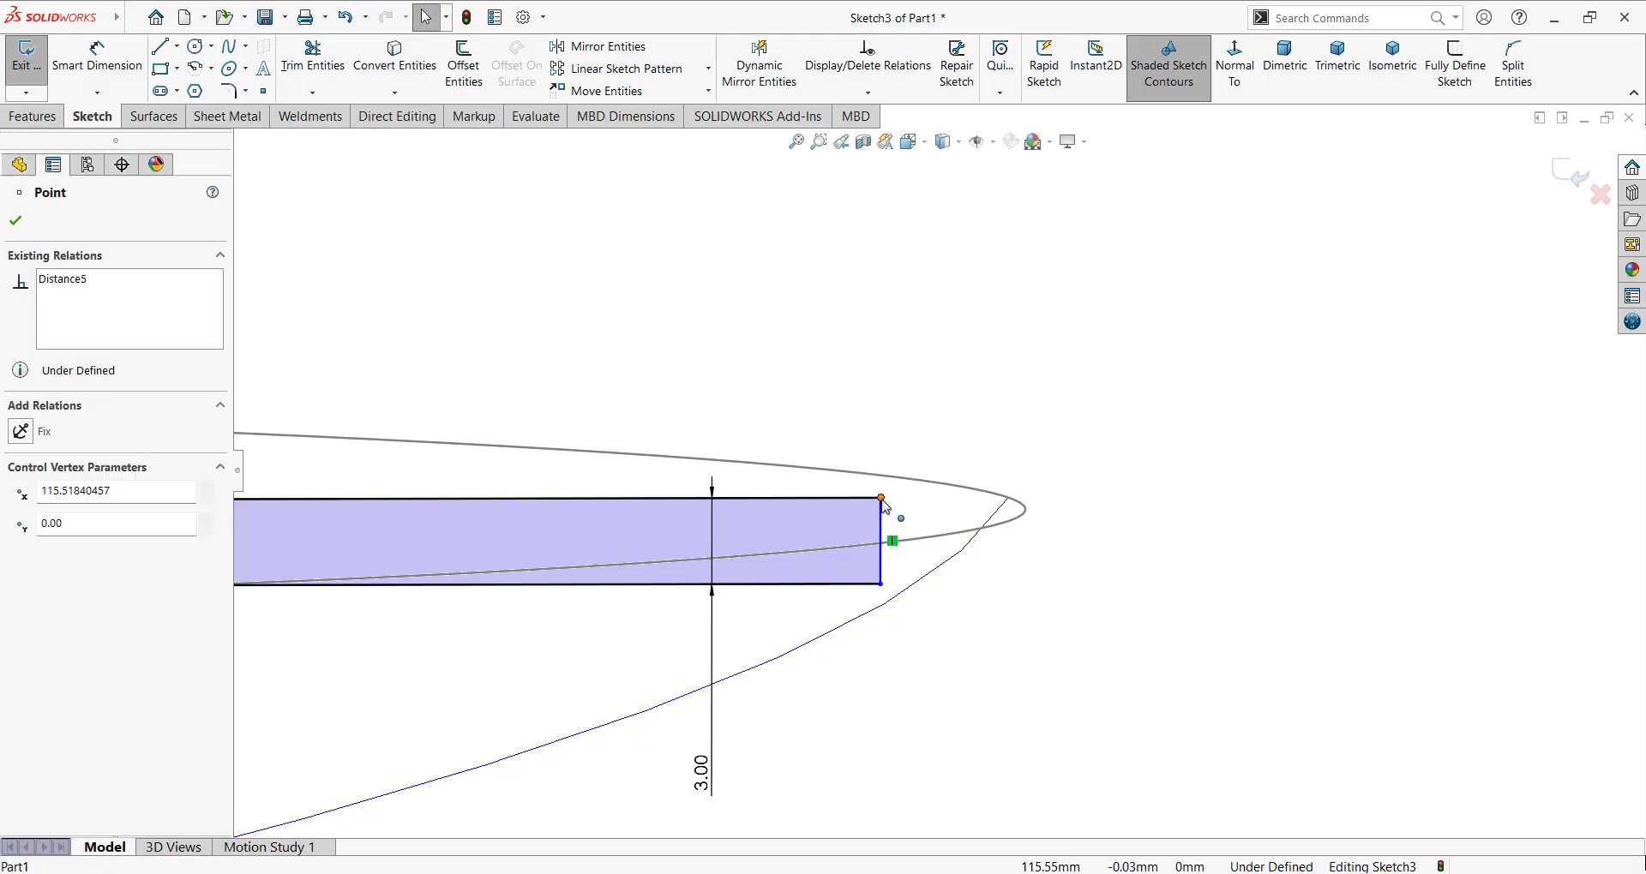
left_click(1021, 511, "ctrl")
left_click(1115, 423)
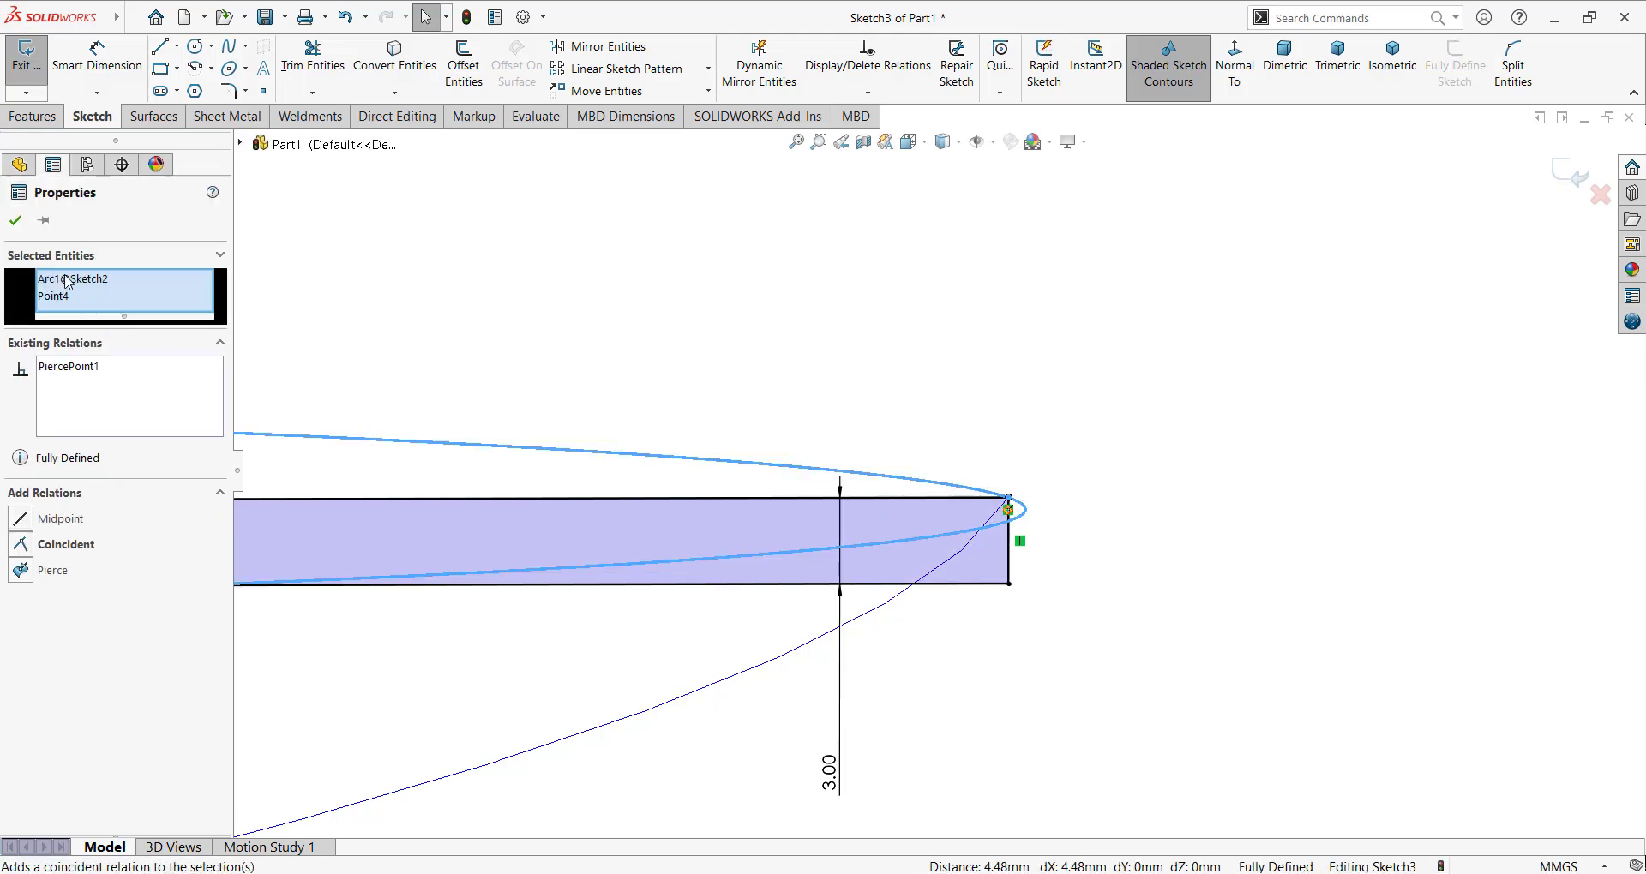
left_click(16, 221)
Step: Zoom out and back in to check the fully defined flight profile
scroll(900, 471, "up", 5)
scroll(858, 459, "up", 5)
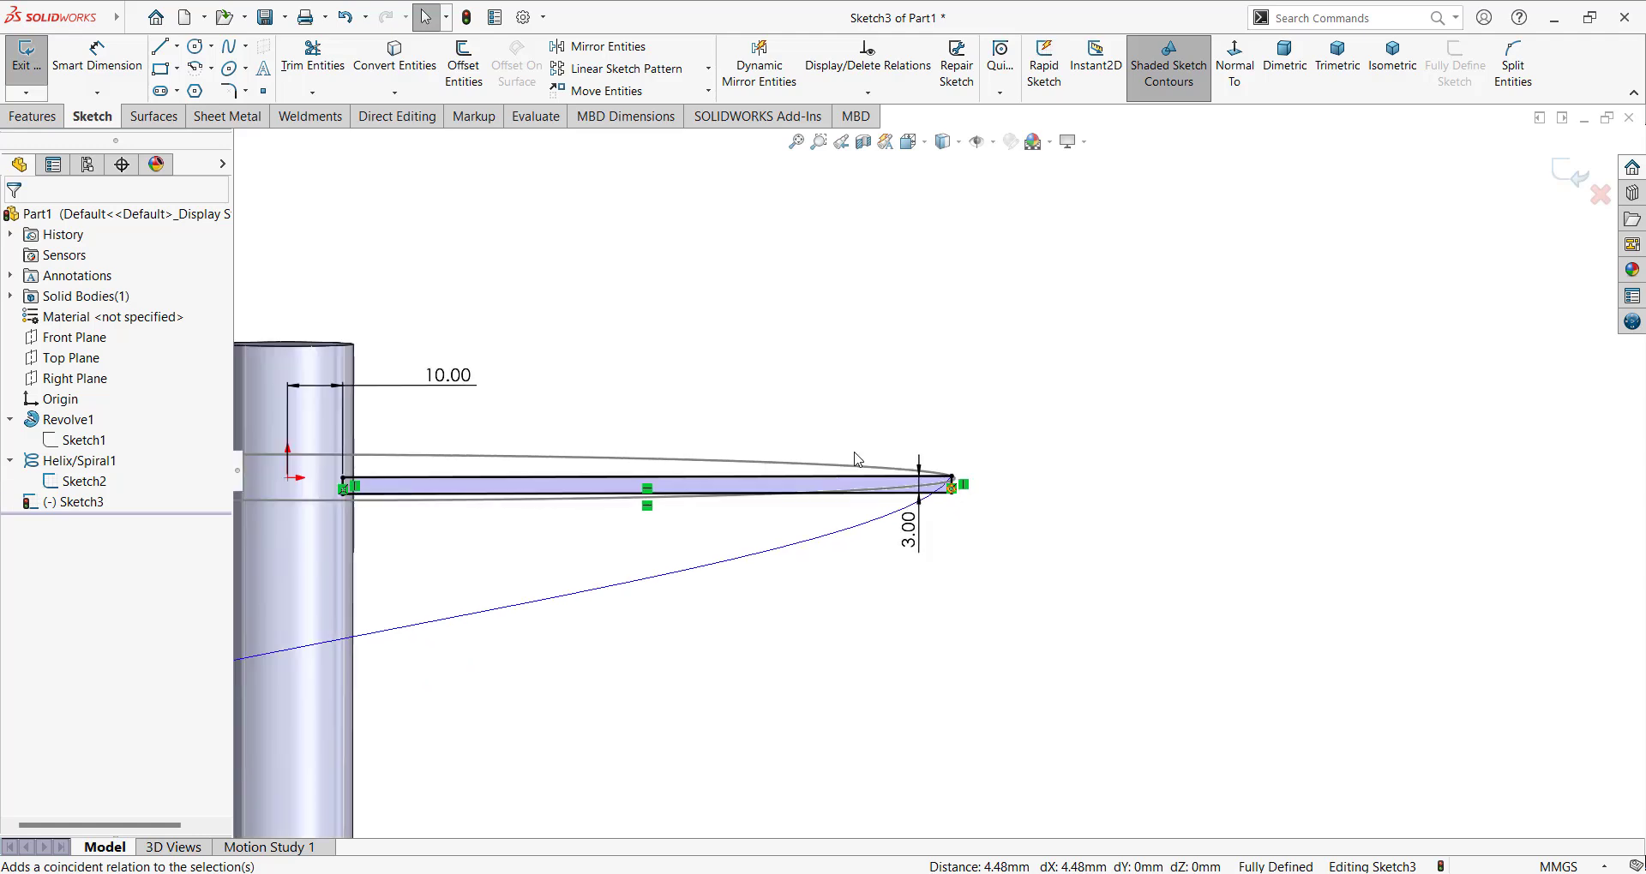
scroll(391, 530, "down", 2)
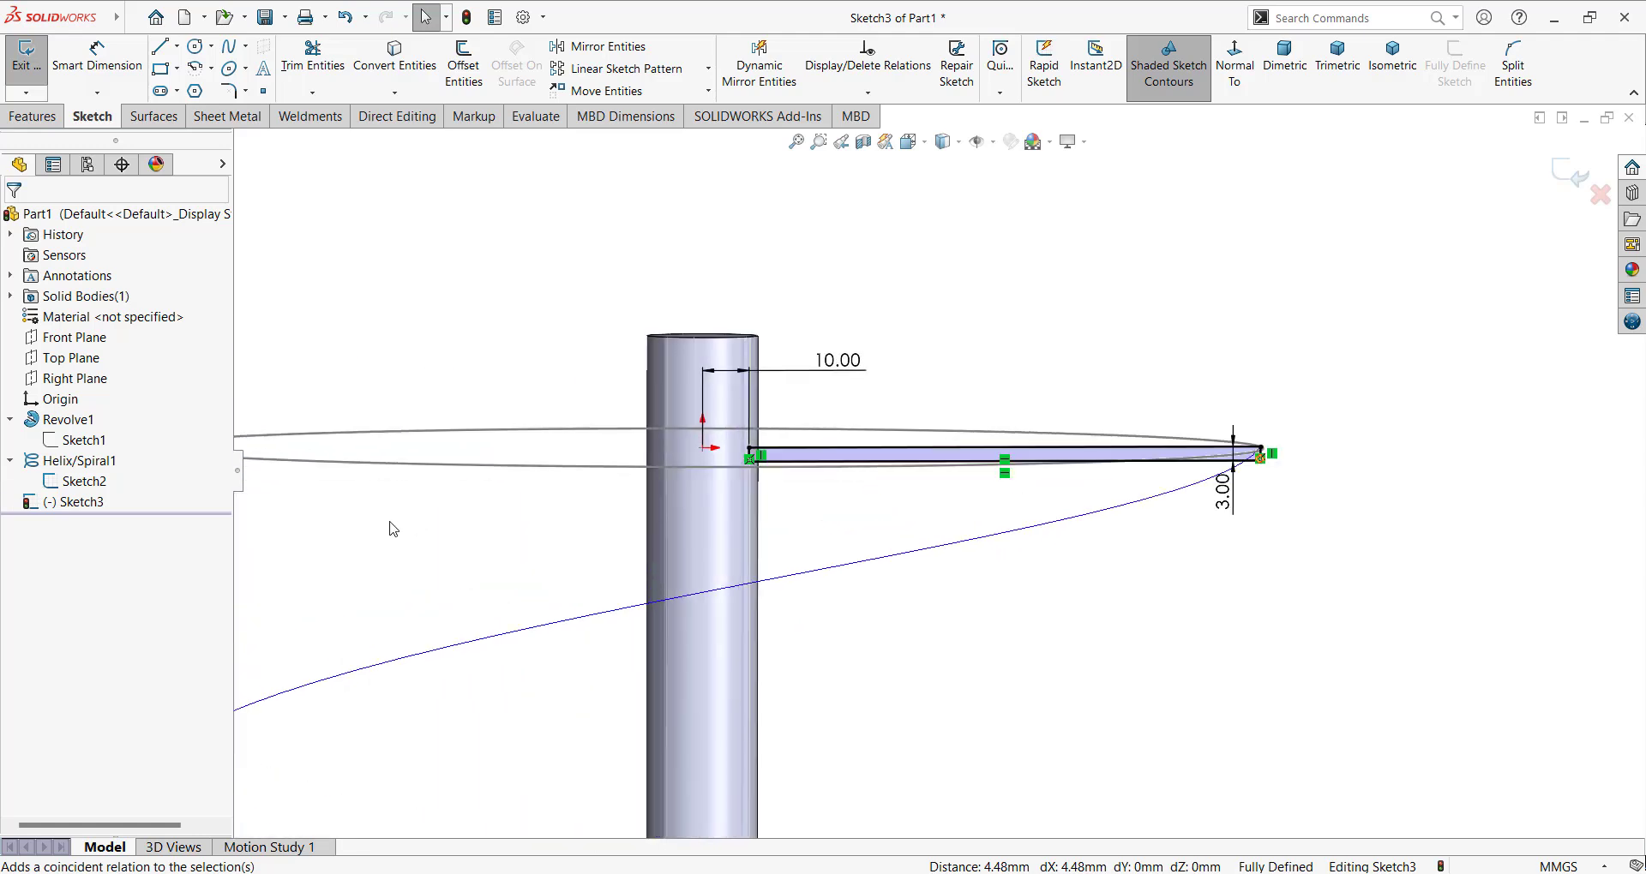
scroll(1297, 404, "down", 2)
scroll(1073, 467, "down", 2)
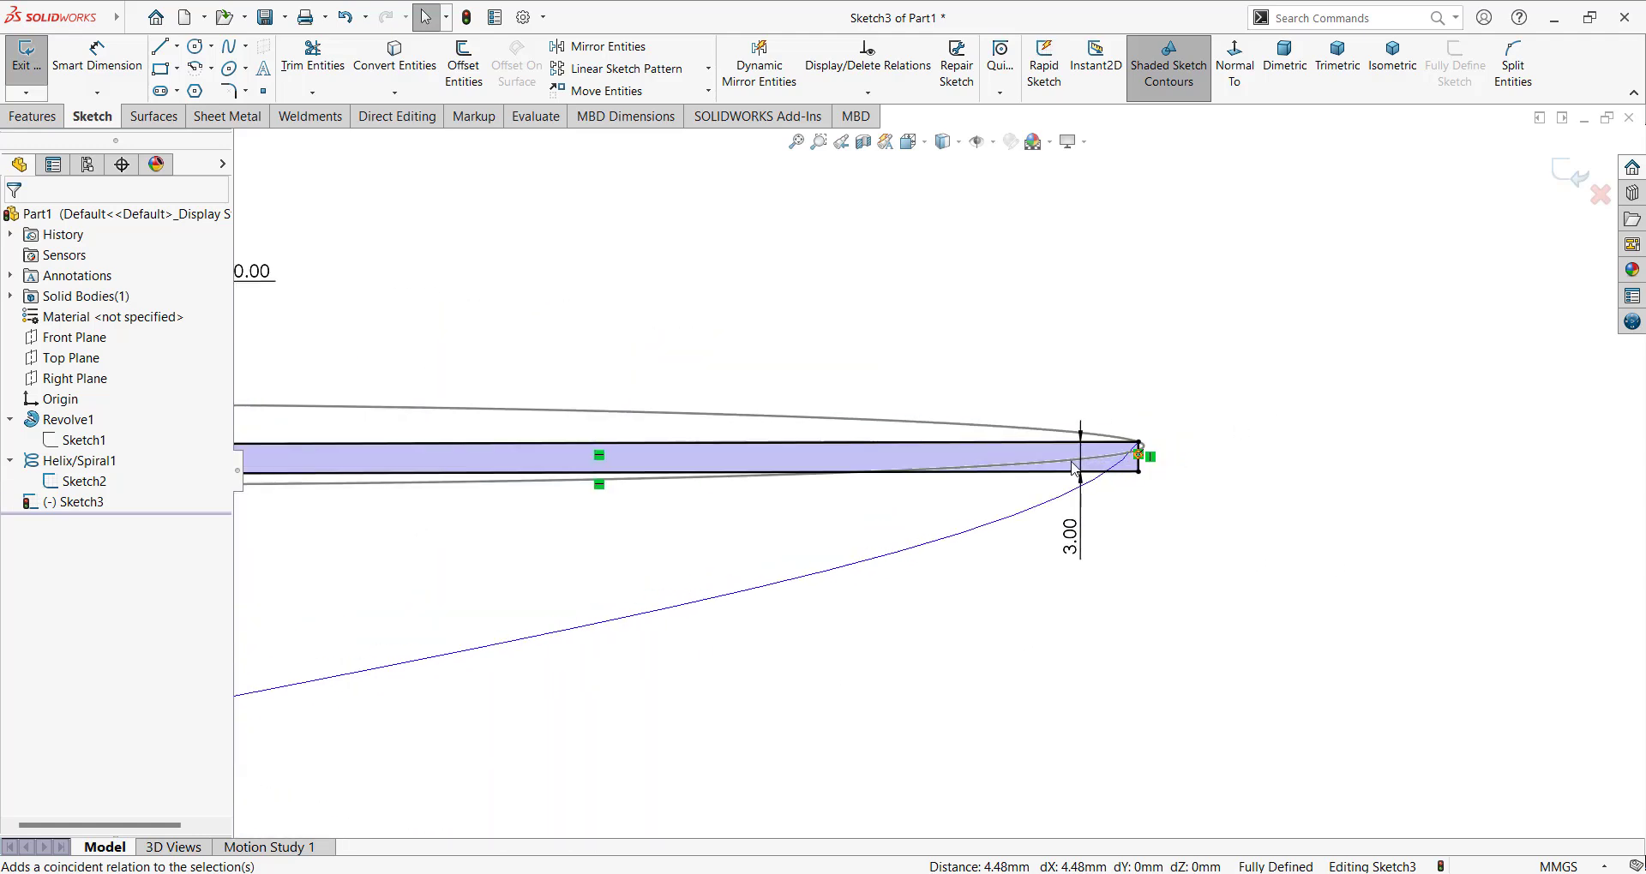
scroll(1091, 477, "down", 5)
scroll(1085, 476, "down", 2)
scroll(1082, 472, "down", 1)
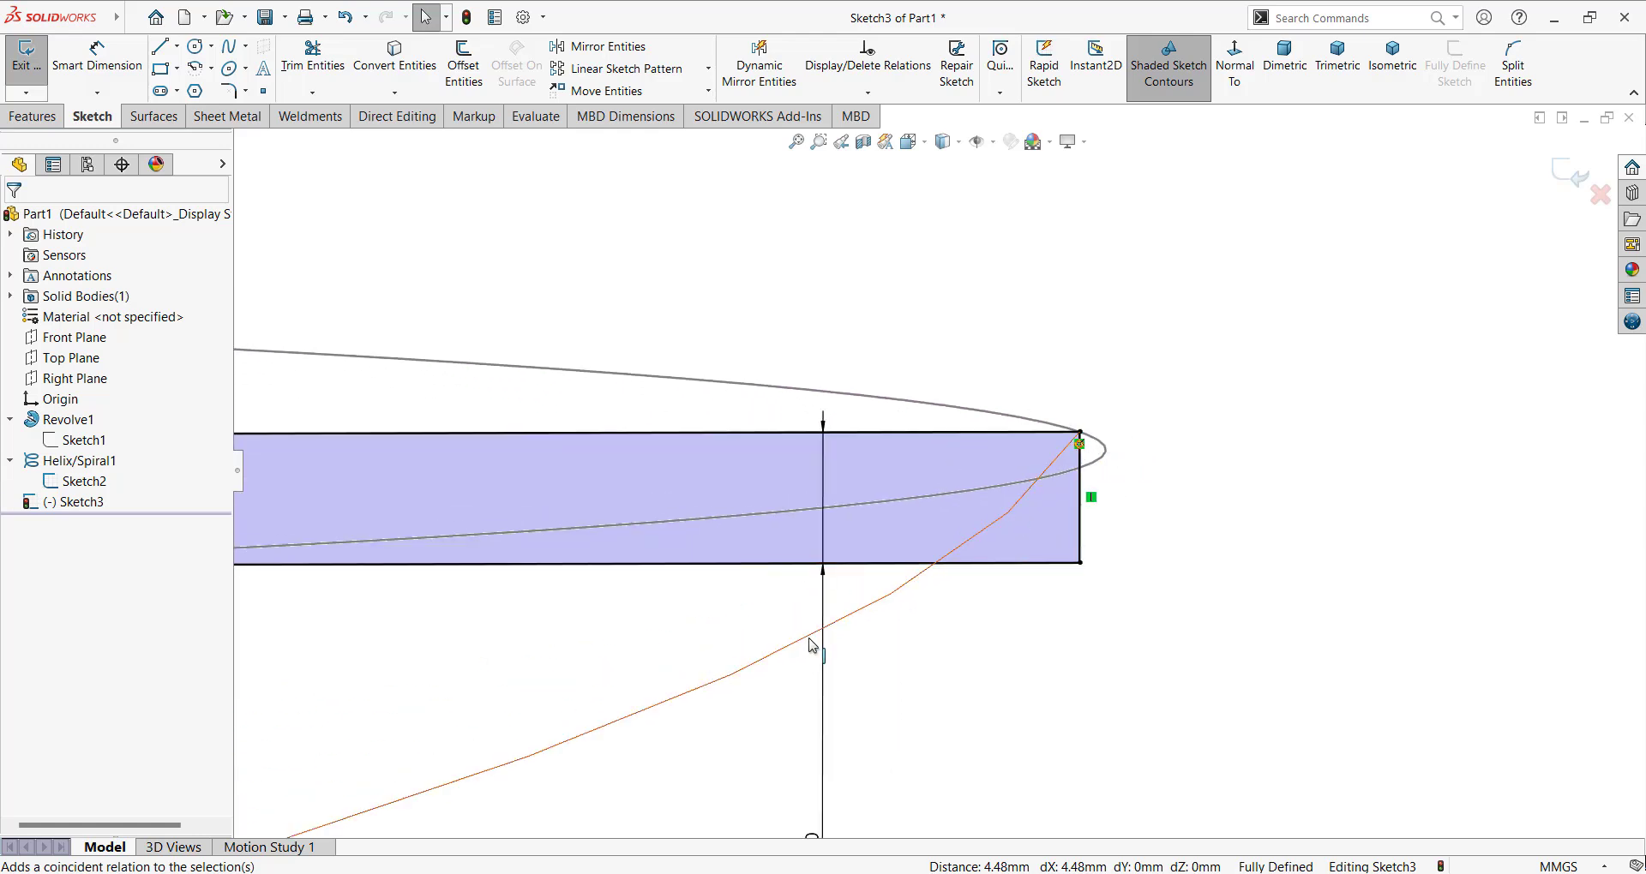
scroll(763, 639, "up", 3)
scroll(847, 621, "up", 6)
scroll(847, 621, "up", 3)
scroll(857, 604, "up", 2)
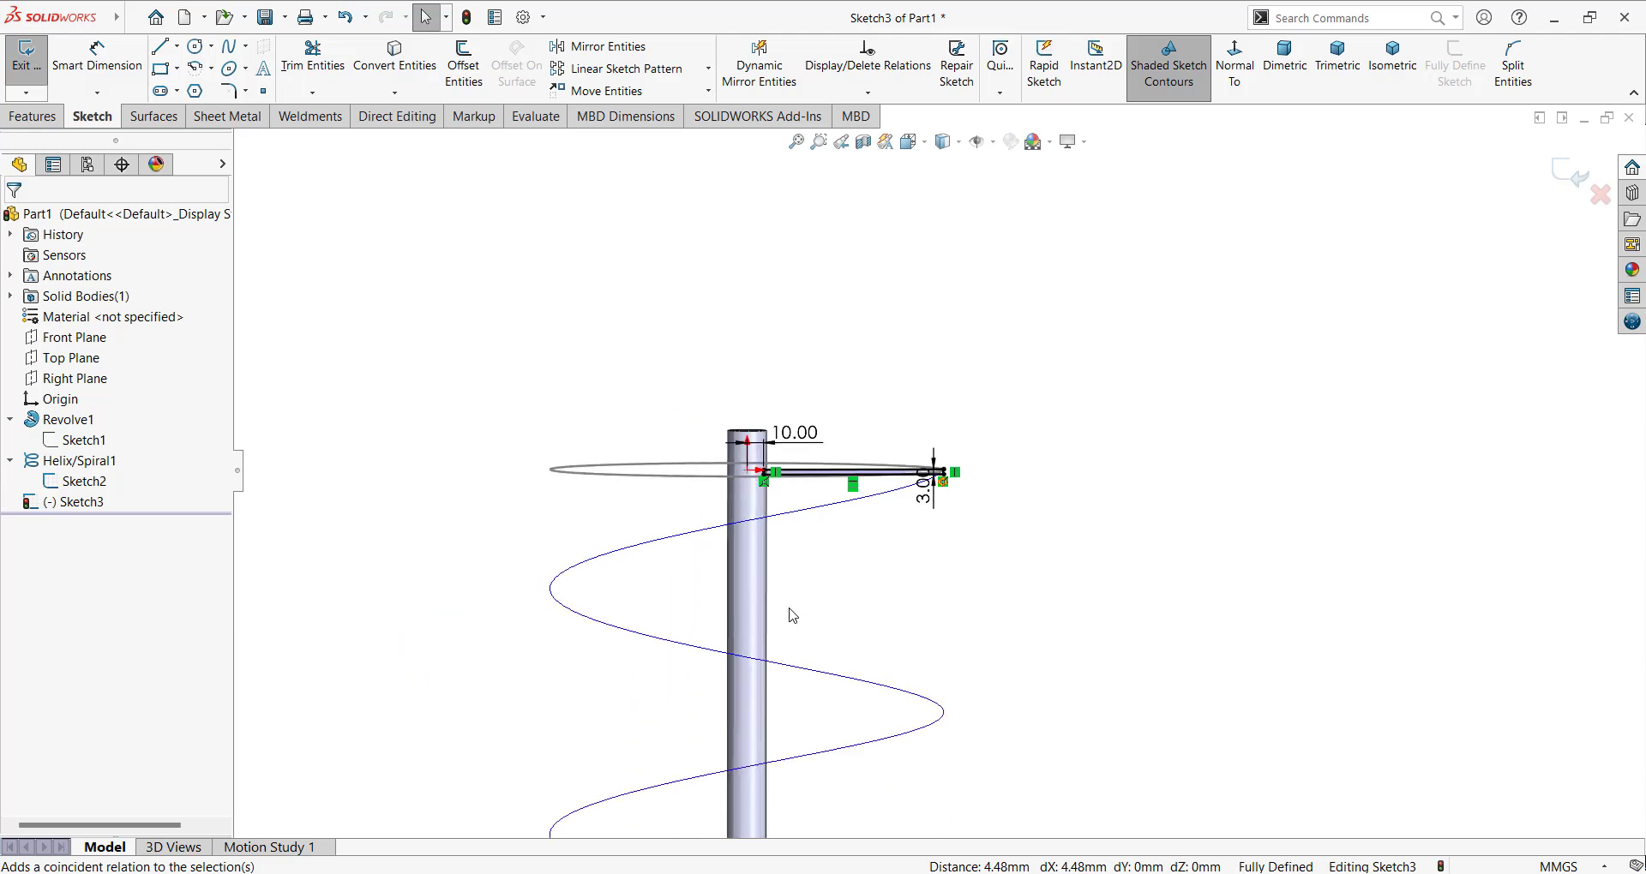
scroll(786, 614, "down", 1)
Step: Sweep Sketch3 along Helix/Spiral1 to create Sweep1
left_click(1562, 178)
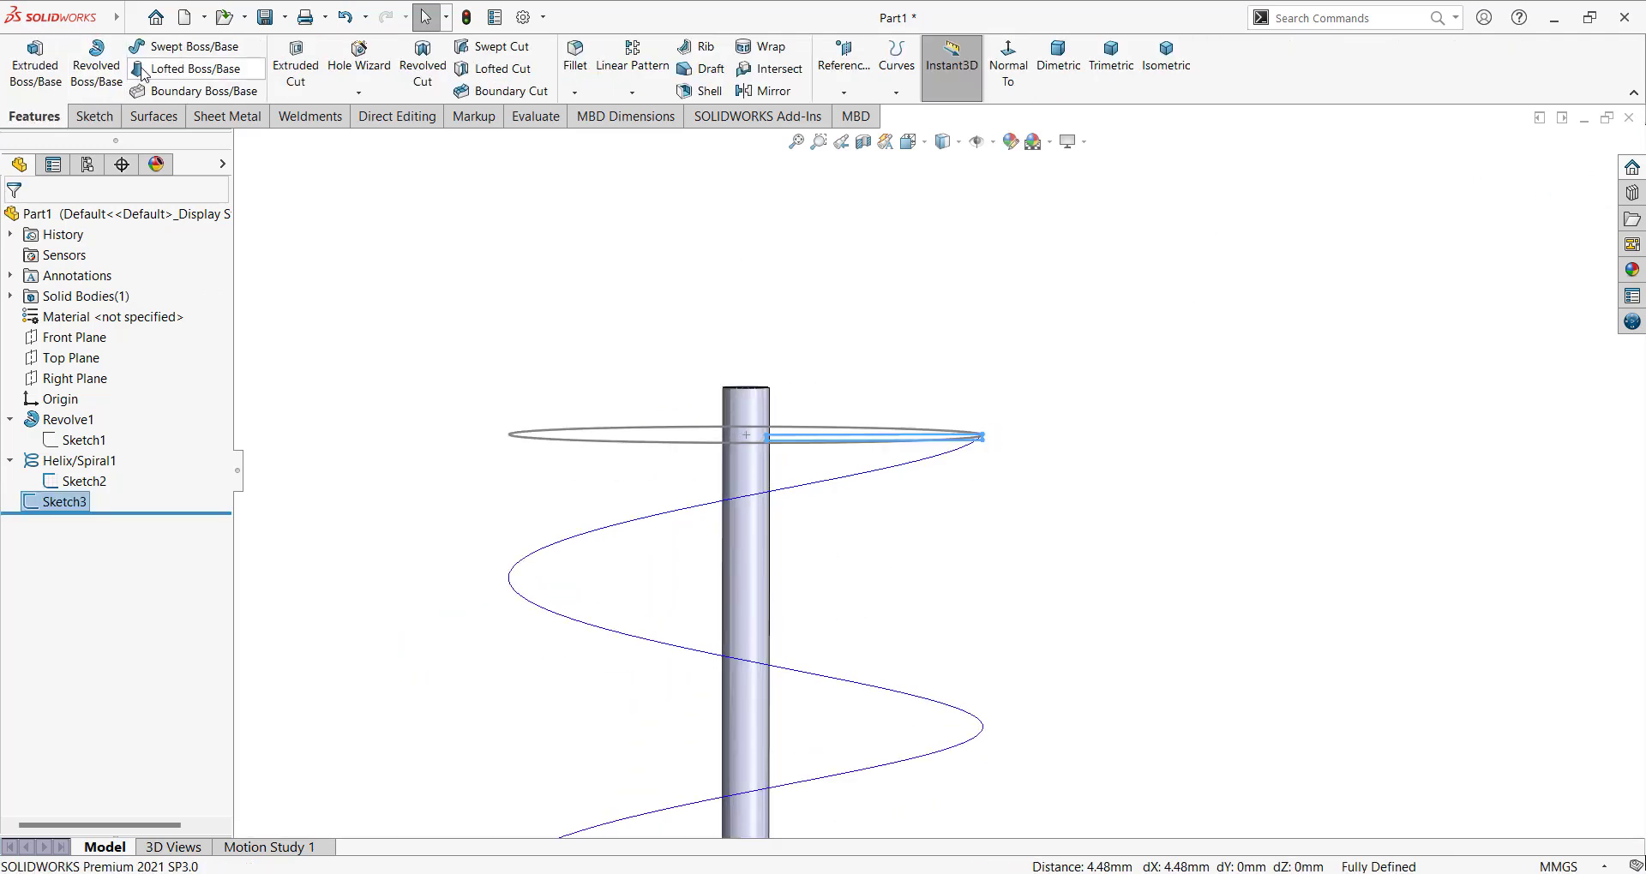
left_click(185, 46)
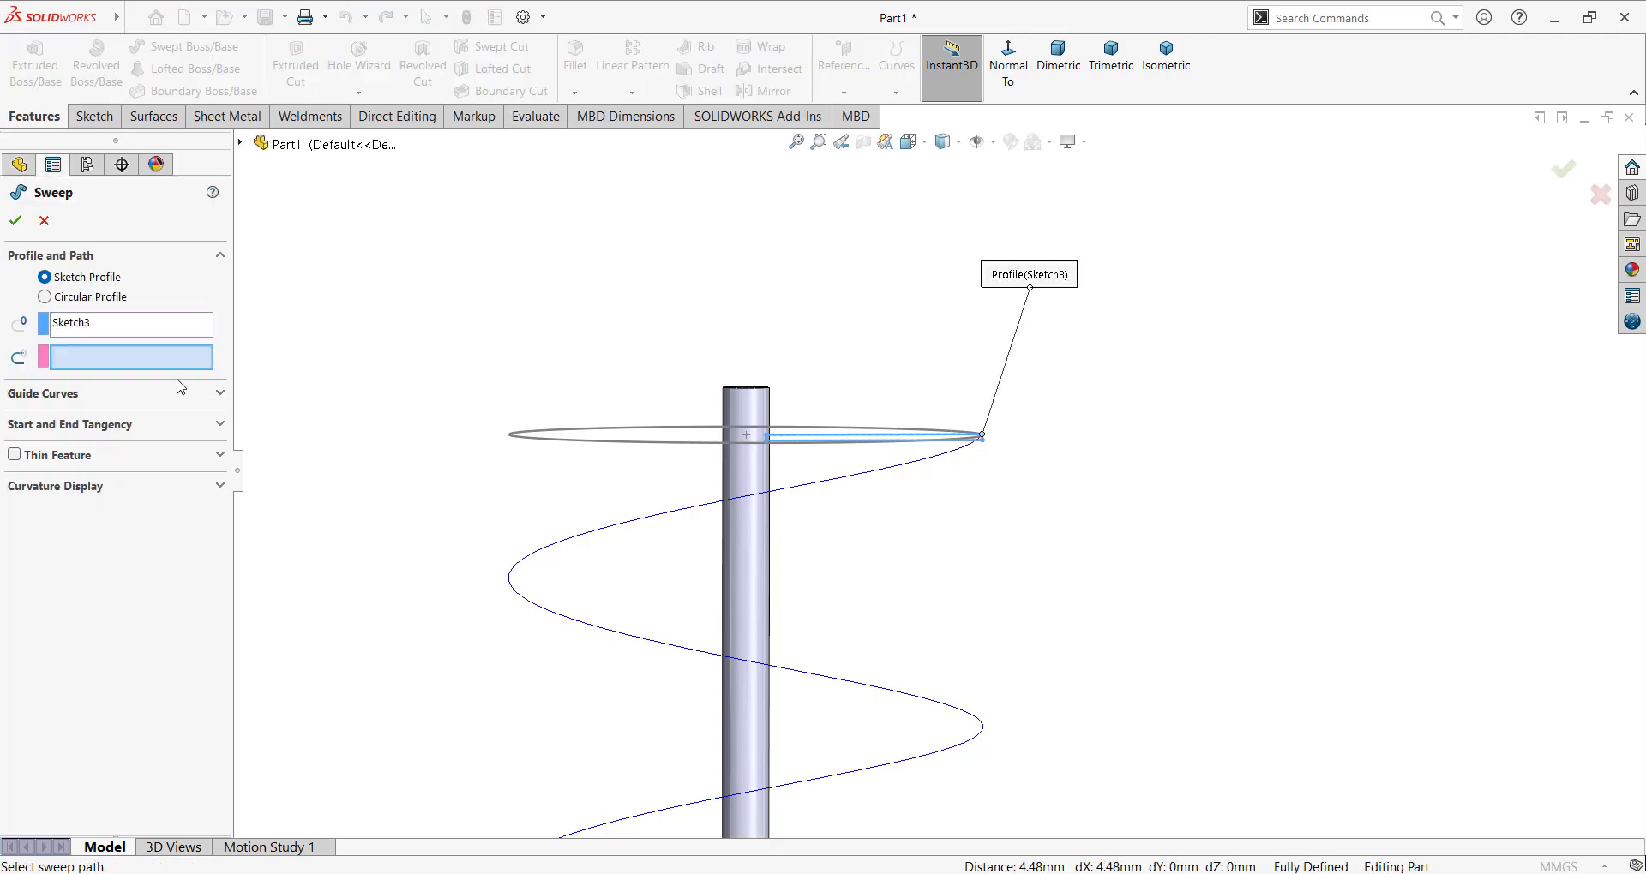
left_click(662, 510)
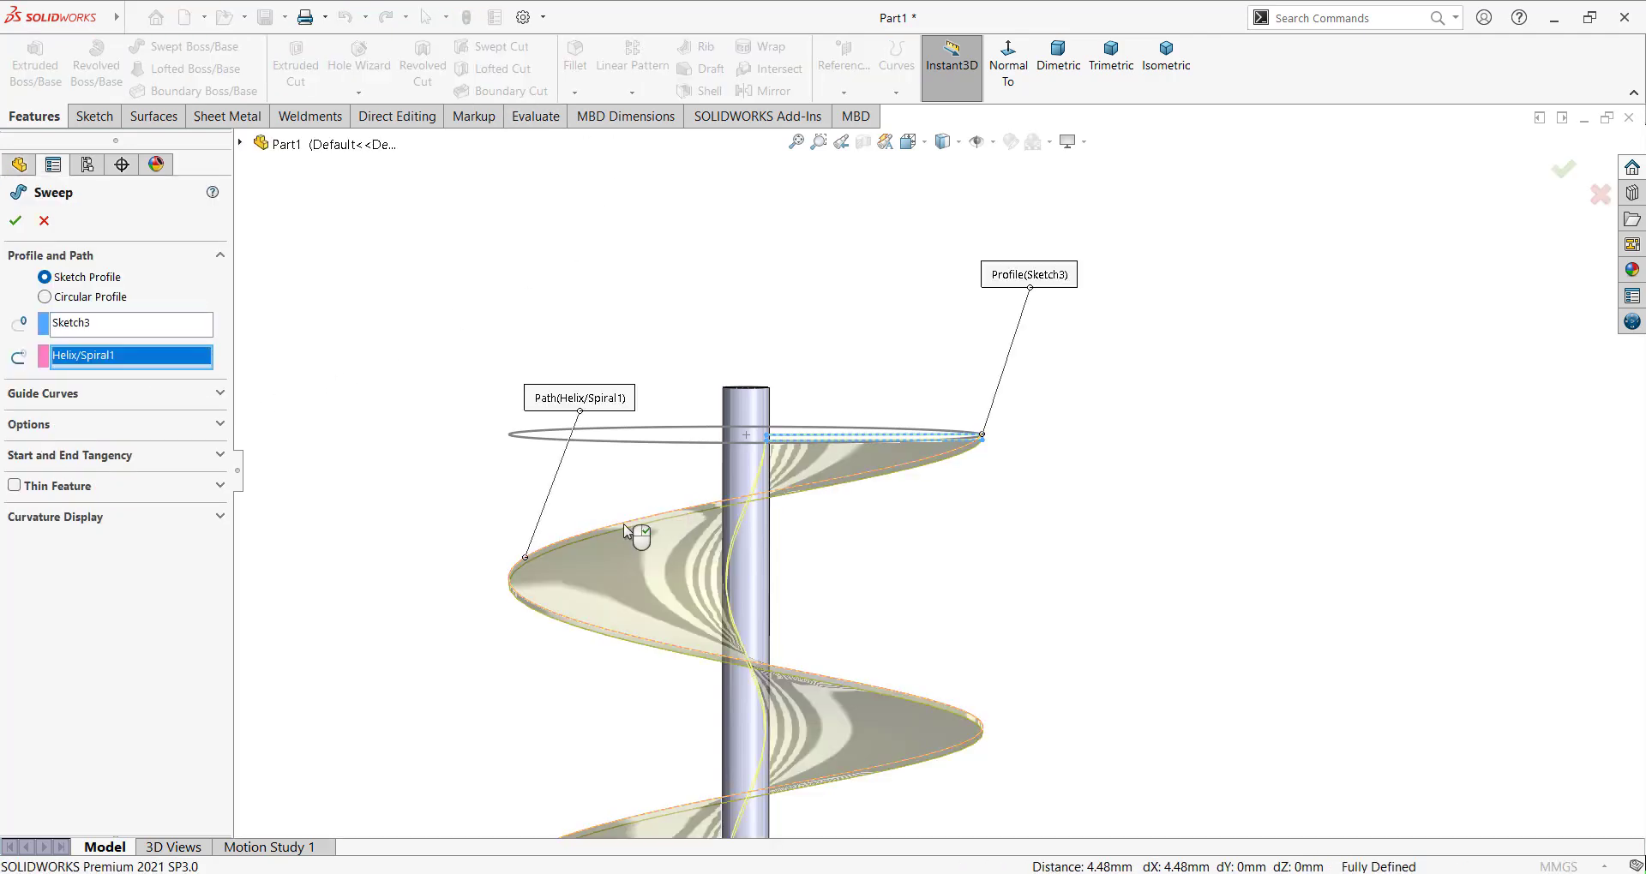
scroll(626, 527, "up", 2)
scroll(857, 429, "up", 2)
left_click(1166, 55)
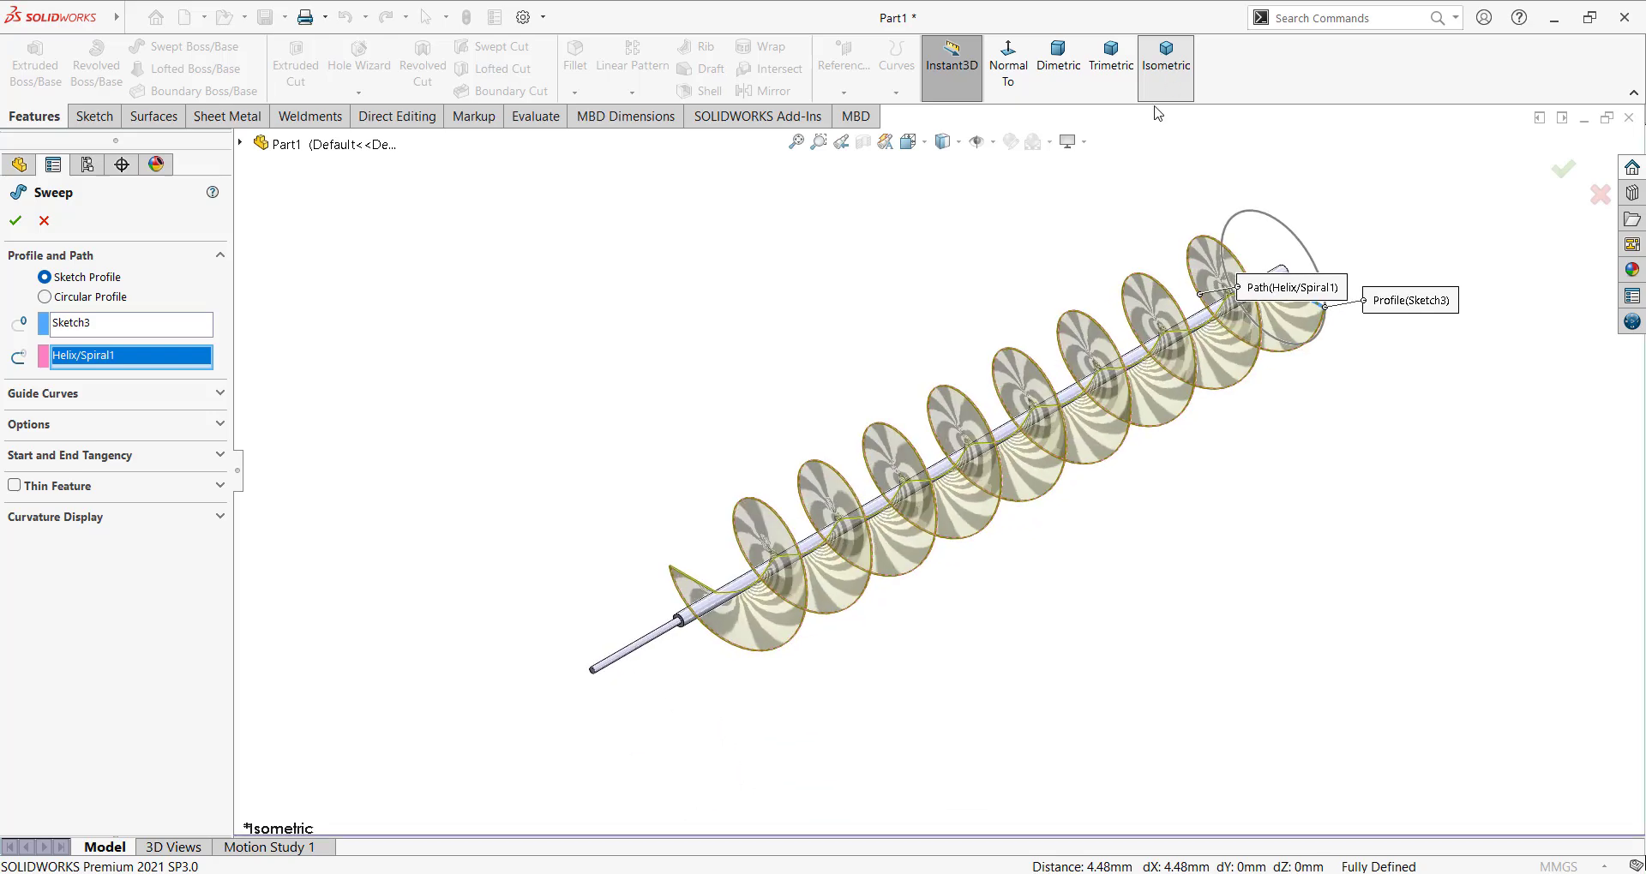
left_click(17, 220)
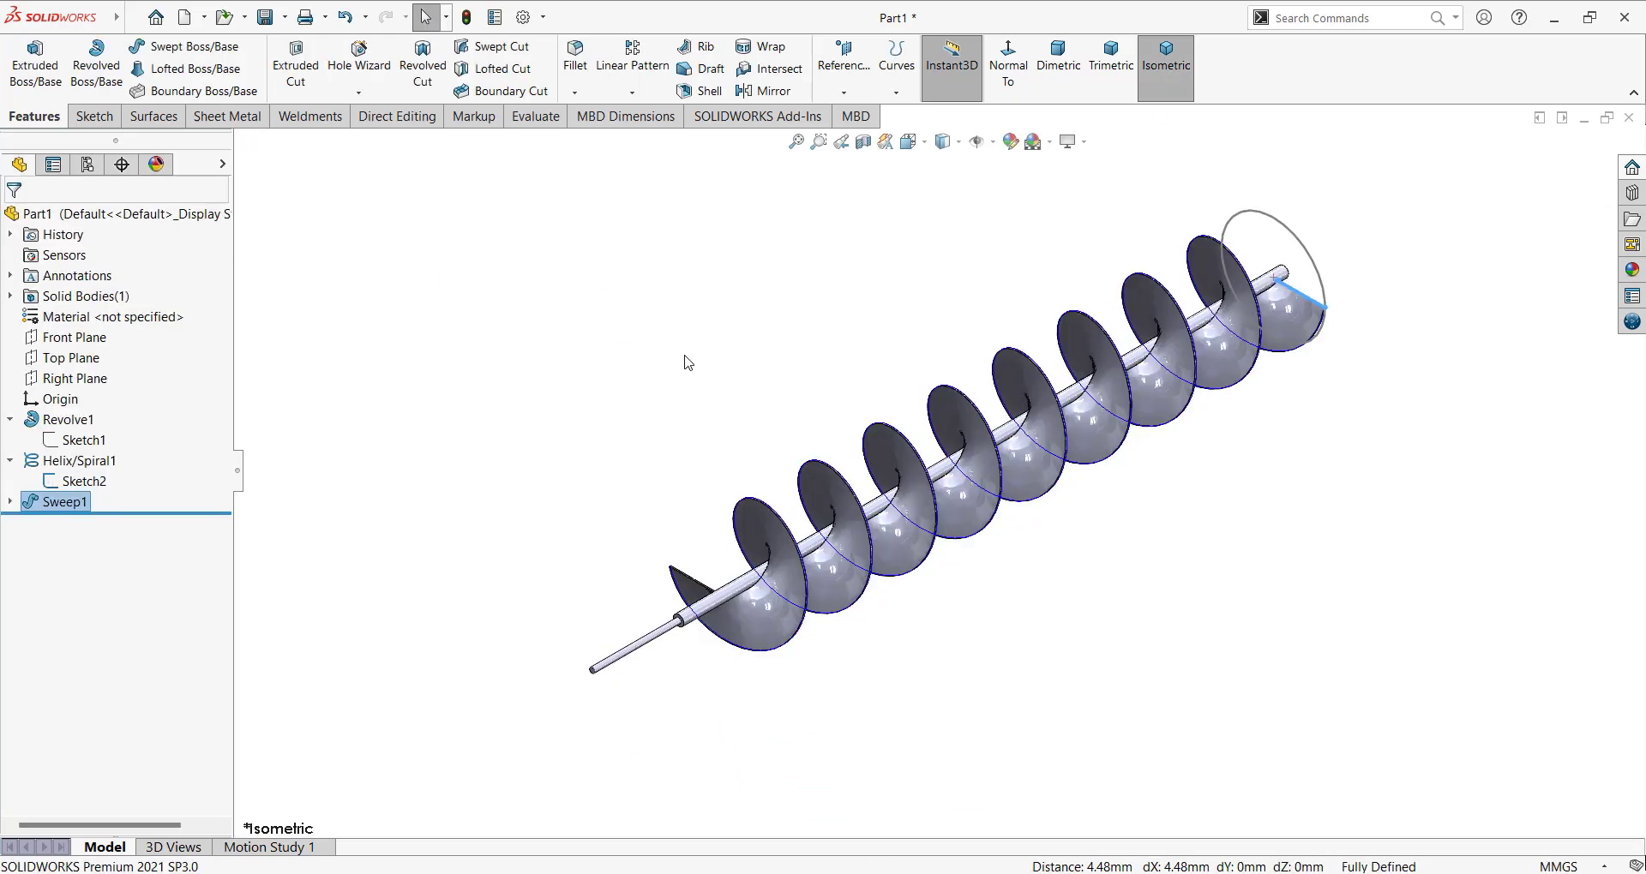
Step: Orbit and zoom around the auger to inspect the helical flight side-on
middle_click_drag(1063, 353, 1047, 362)
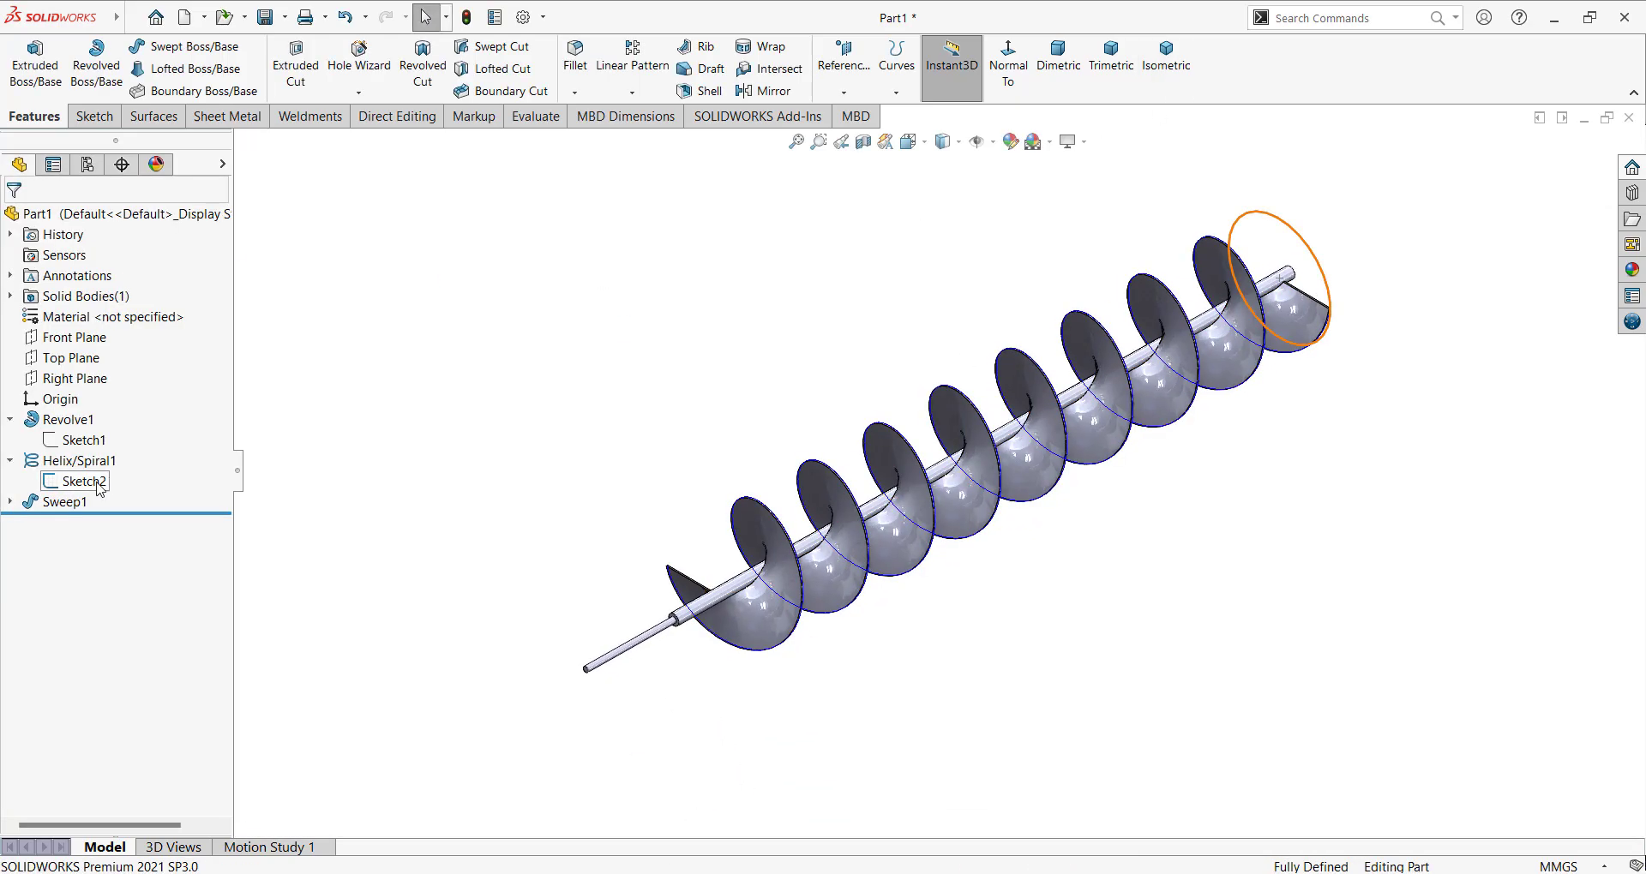
mouse_move(331, 430)
middle_mouse_down()
mouse_move(919, 426)
mouse_move(1316, 309)
middle_mouse_up()
scroll(1294, 323, "down", 3)
scroll(1261, 313, "up", 3)
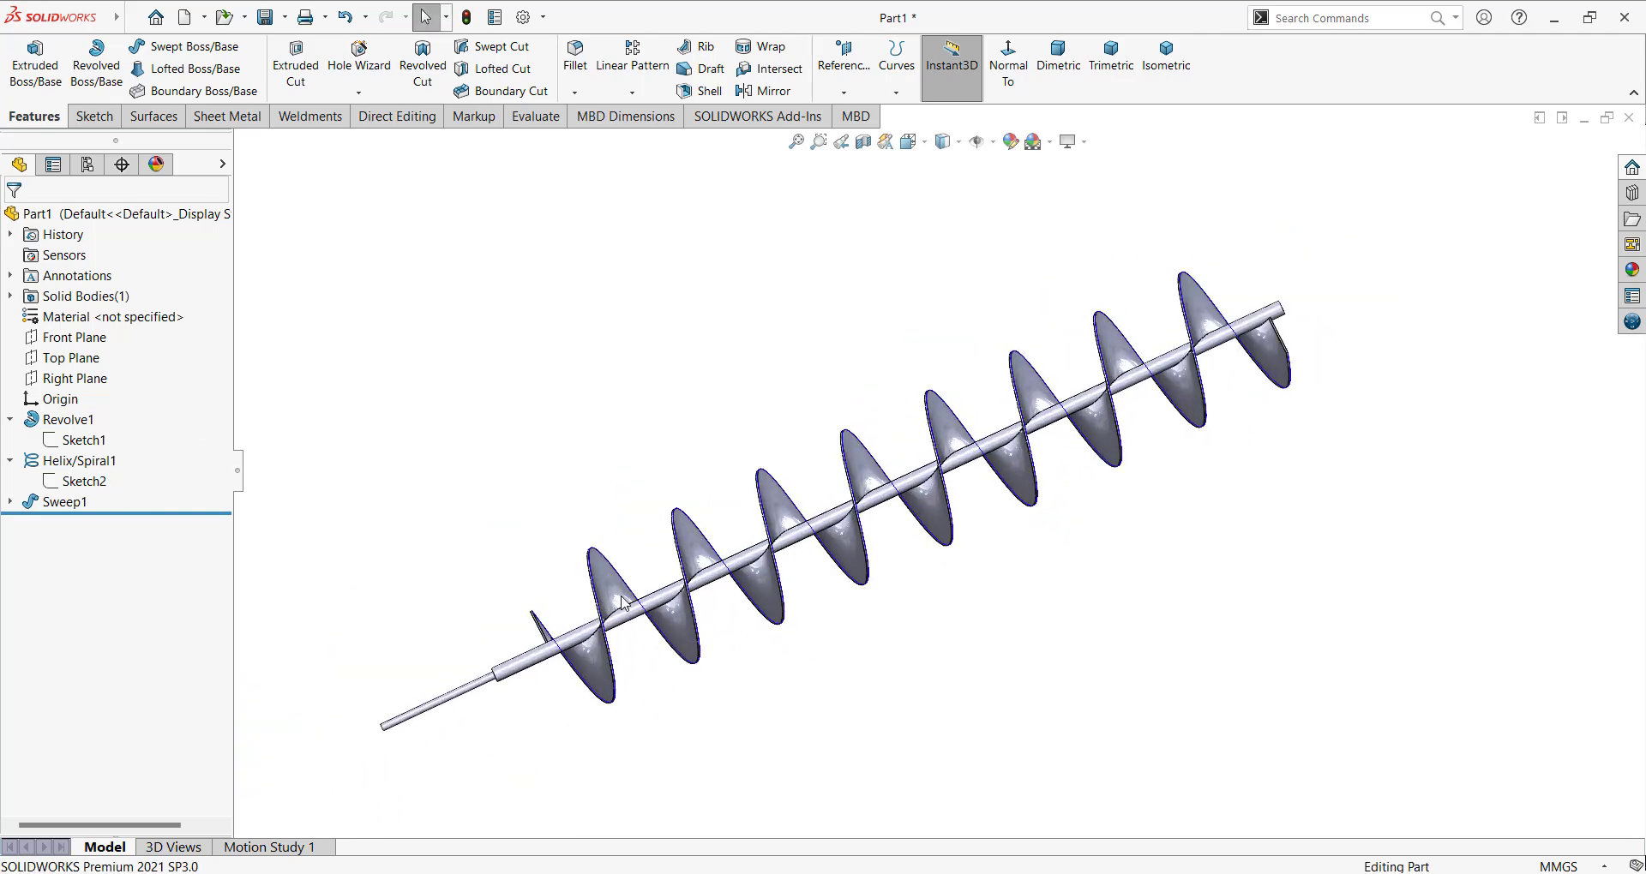
scroll(1011, 515, "down", 2)
scroll(1183, 374, "up", 3)
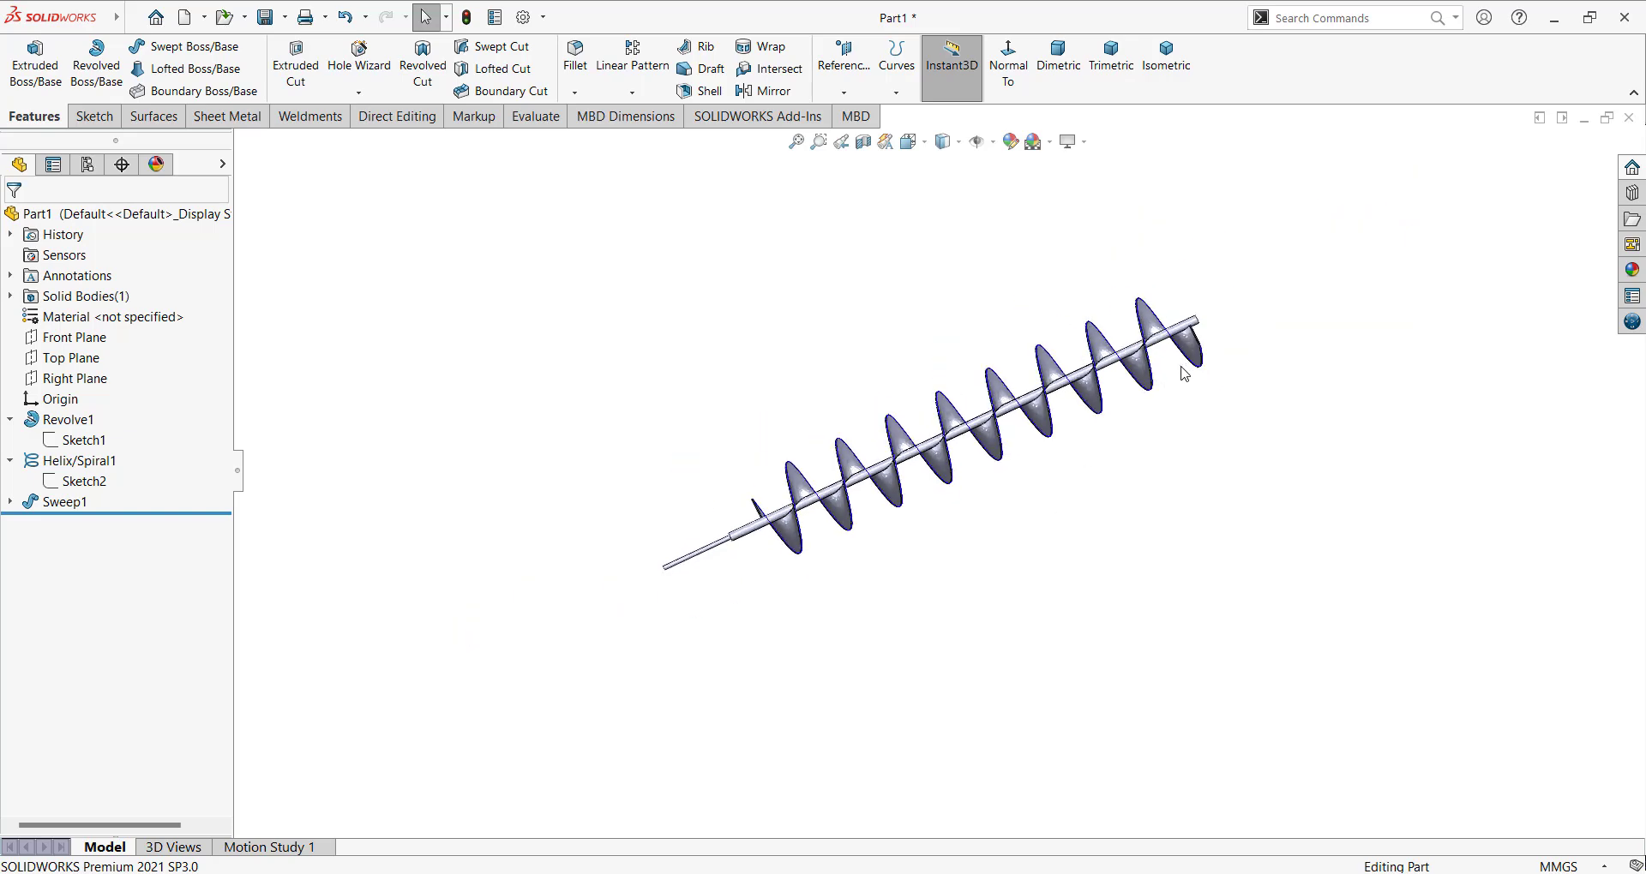
scroll(1184, 374, "down", 3)
scroll(891, 456, "up", 1)
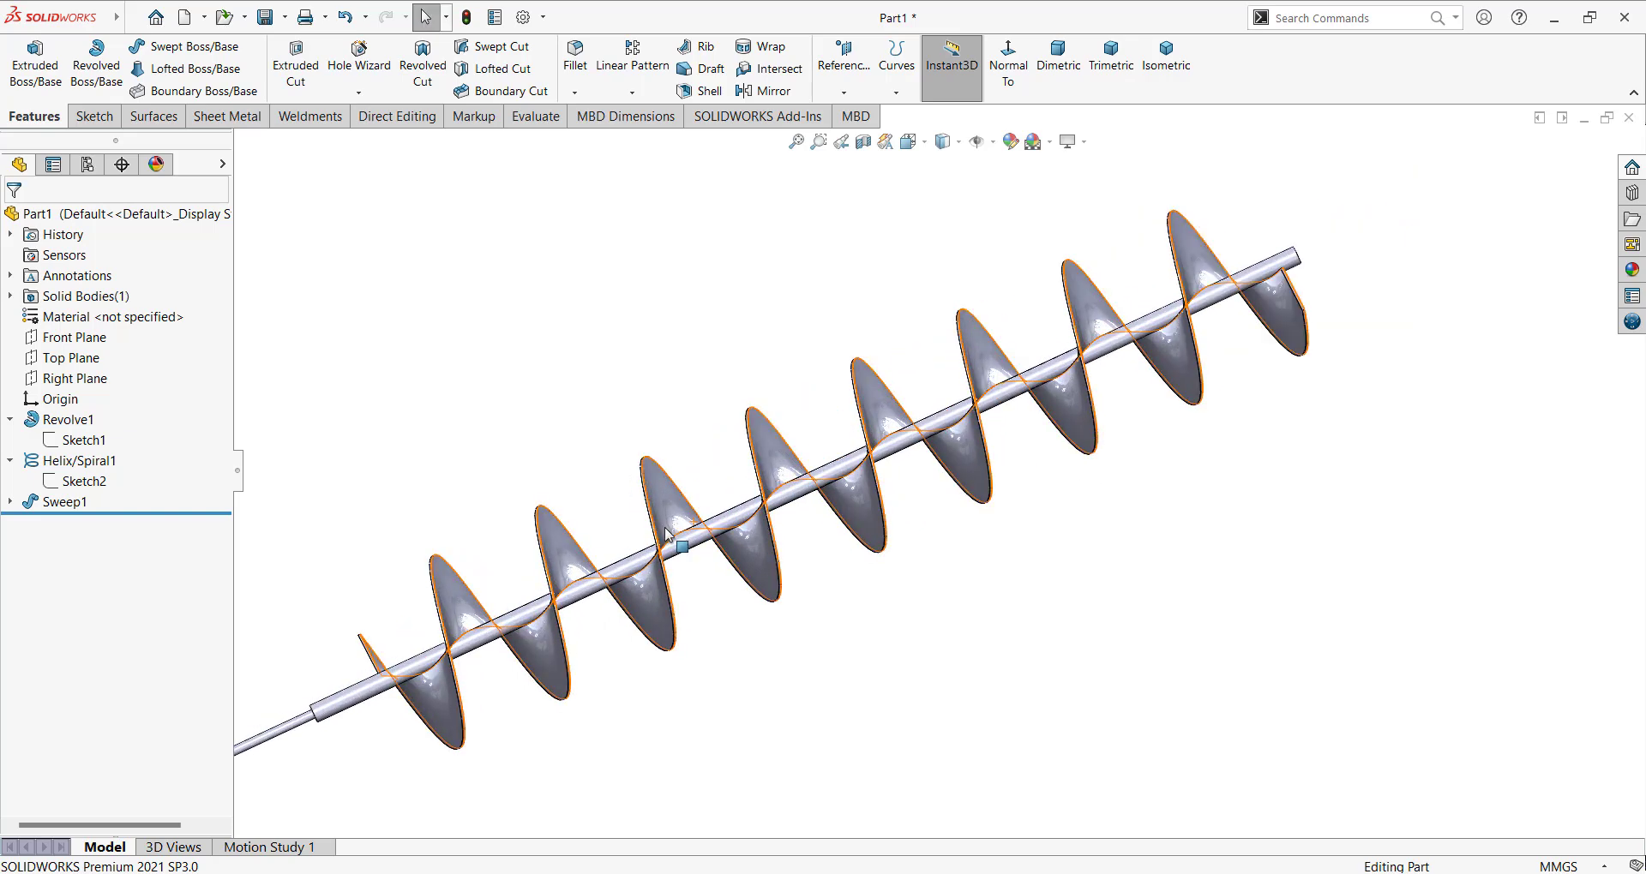
Step: Start a fillet with a 6 mm radius
key("ctrl+f")
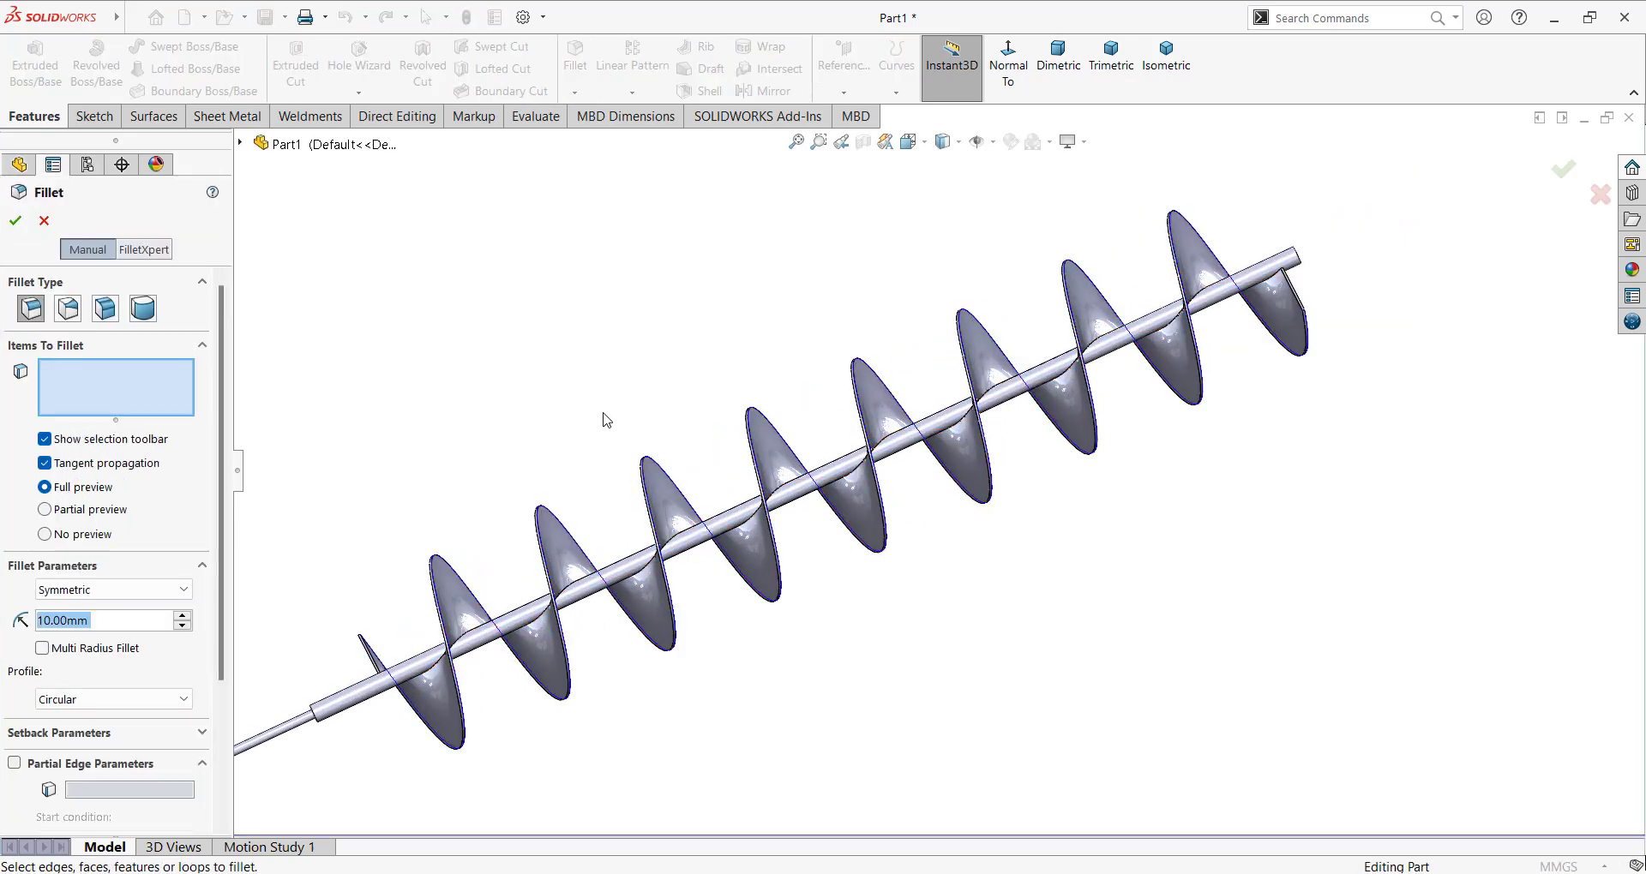
type("6")
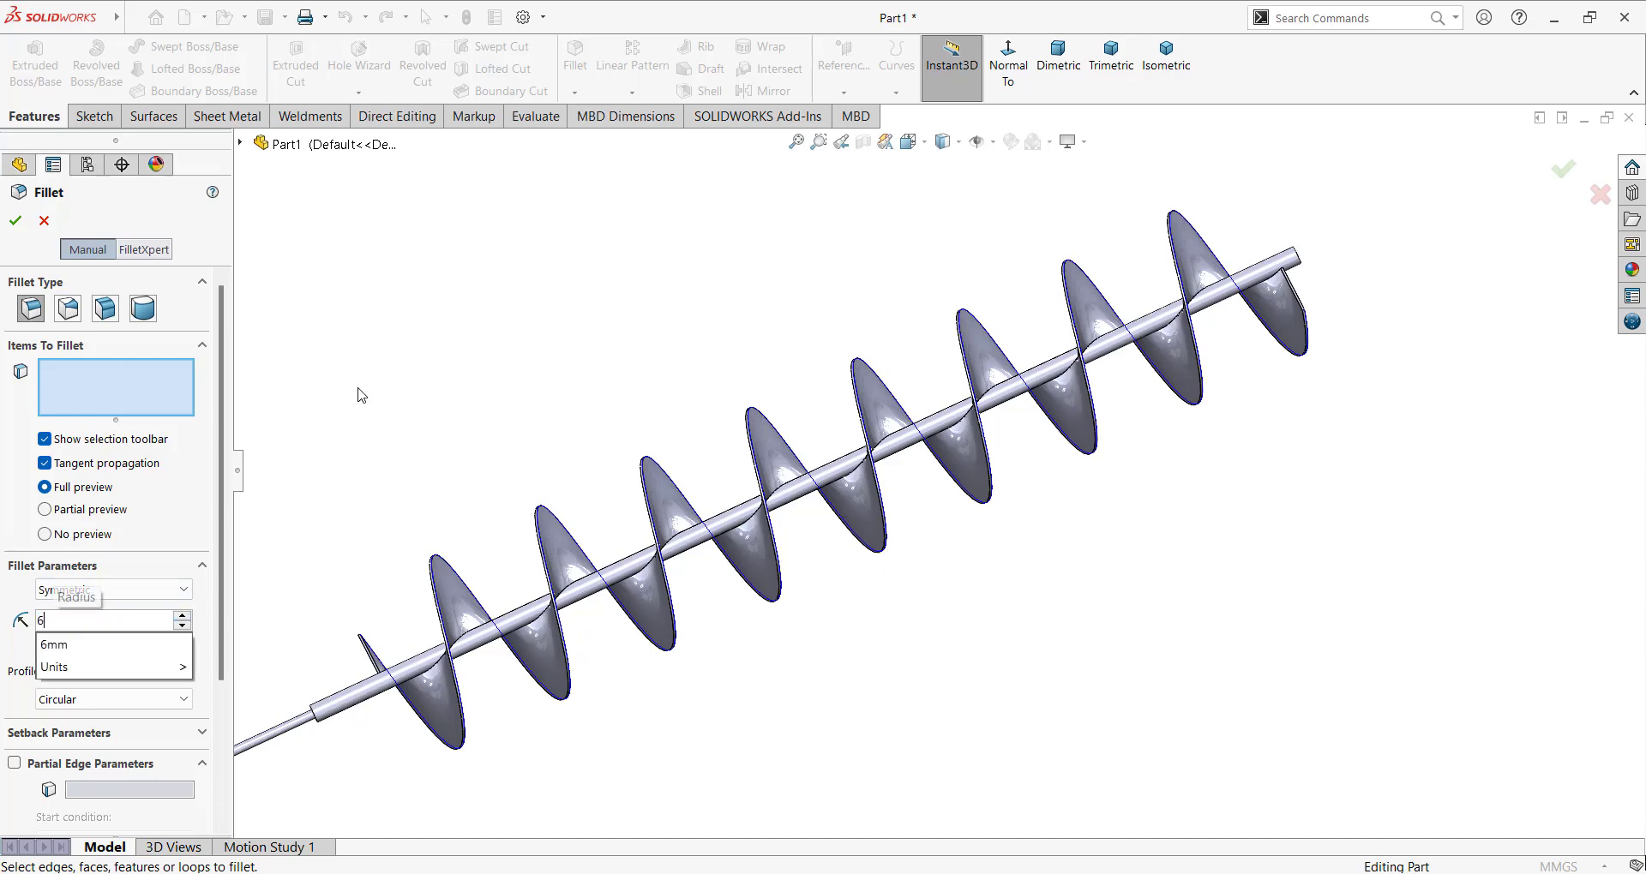
key("Return")
scroll(849, 607, "down", 3)
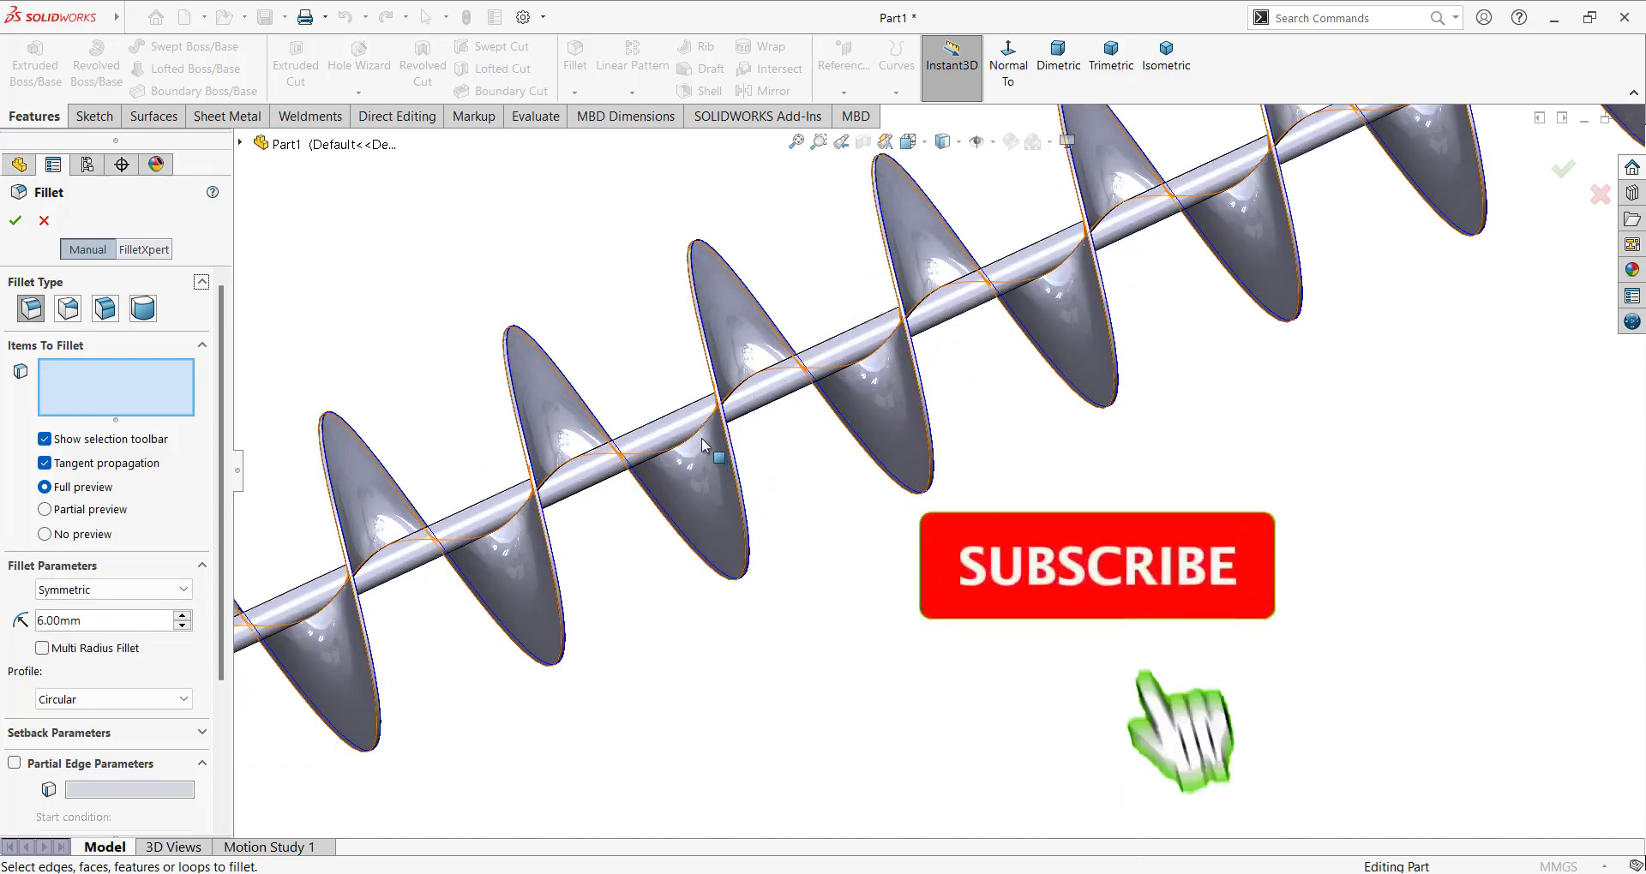
middle_click_drag(723, 435, 687, 439)
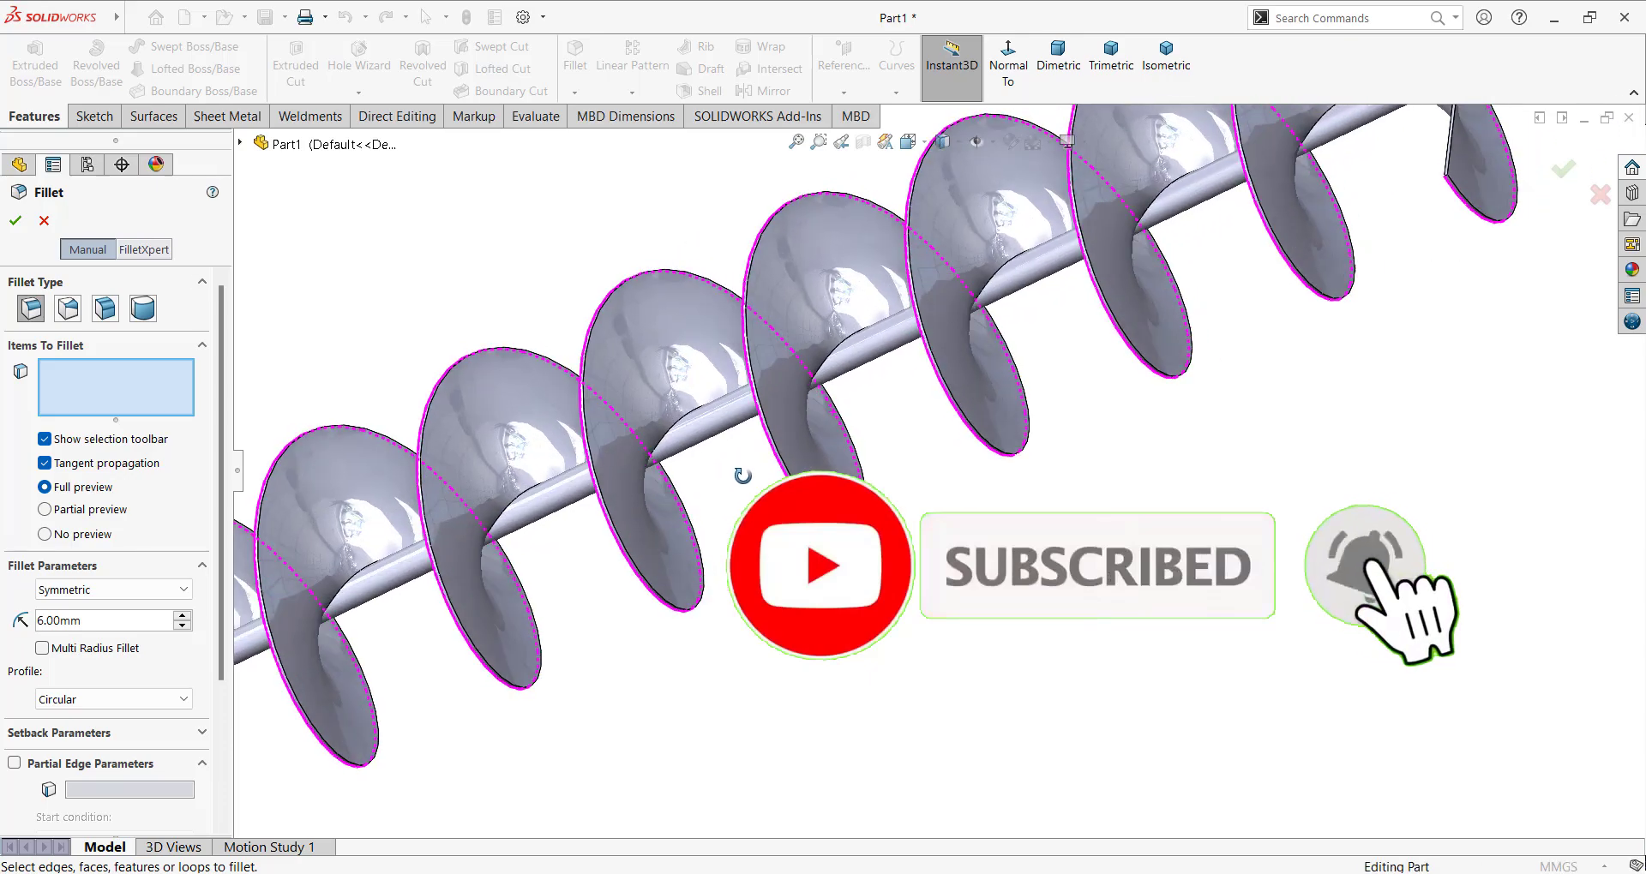
scroll(686, 438, "down", 2)
Step: Fillet both flight-to-shaft edges, removing the stray flight face, to create Fillet1
left_click(737, 443)
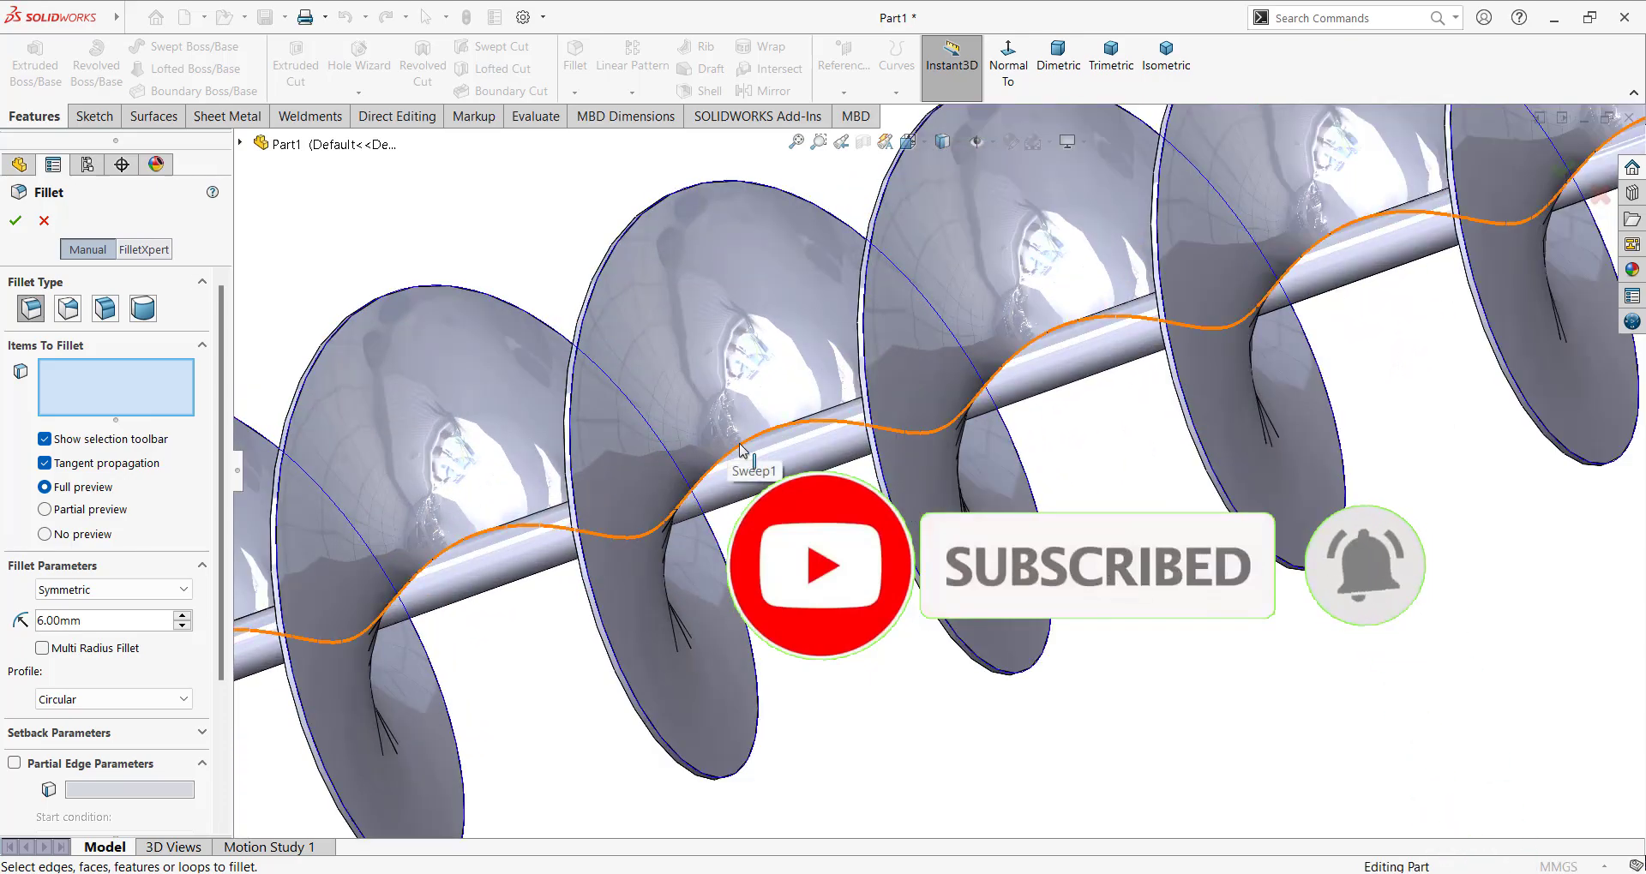
left_click(746, 447)
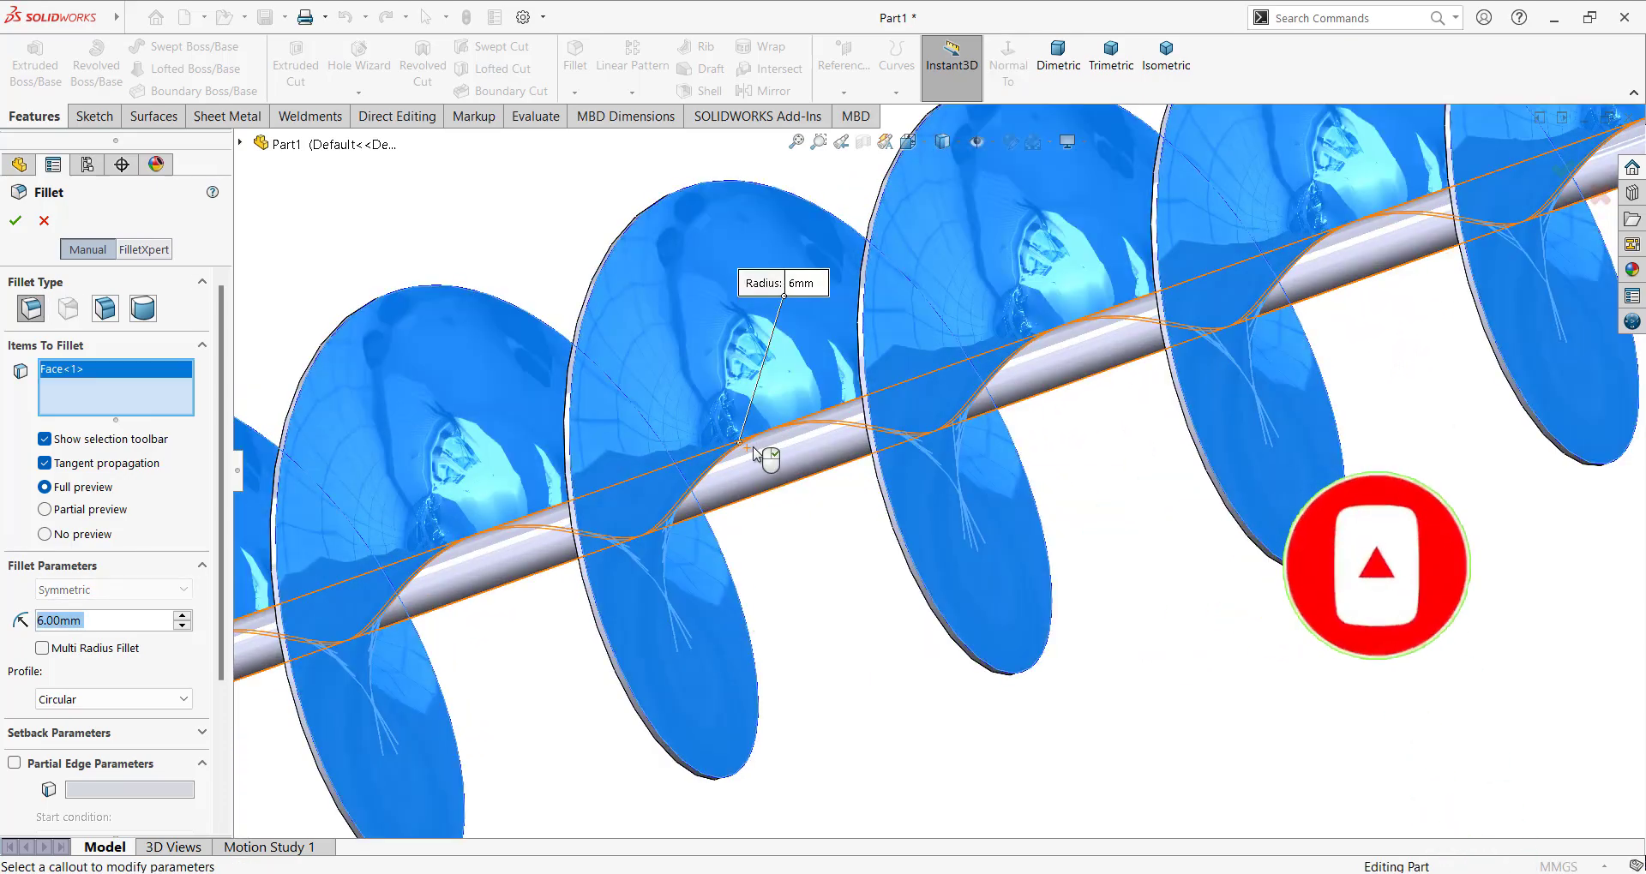
right_click(59, 373)
left_click(94, 379)
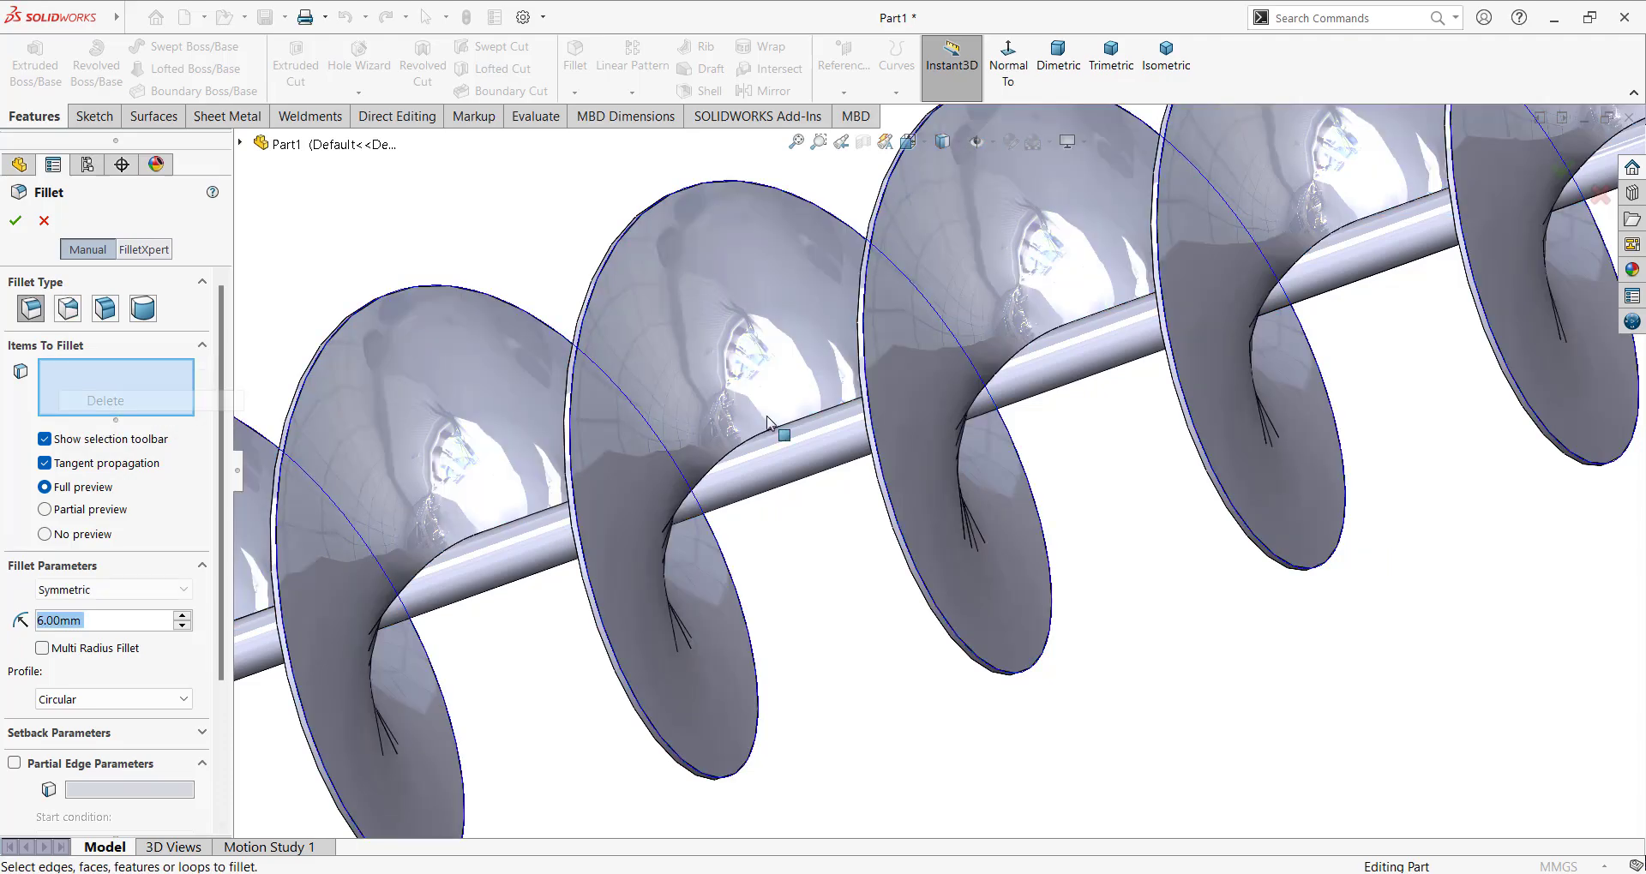
scroll(660, 569, "down", 4)
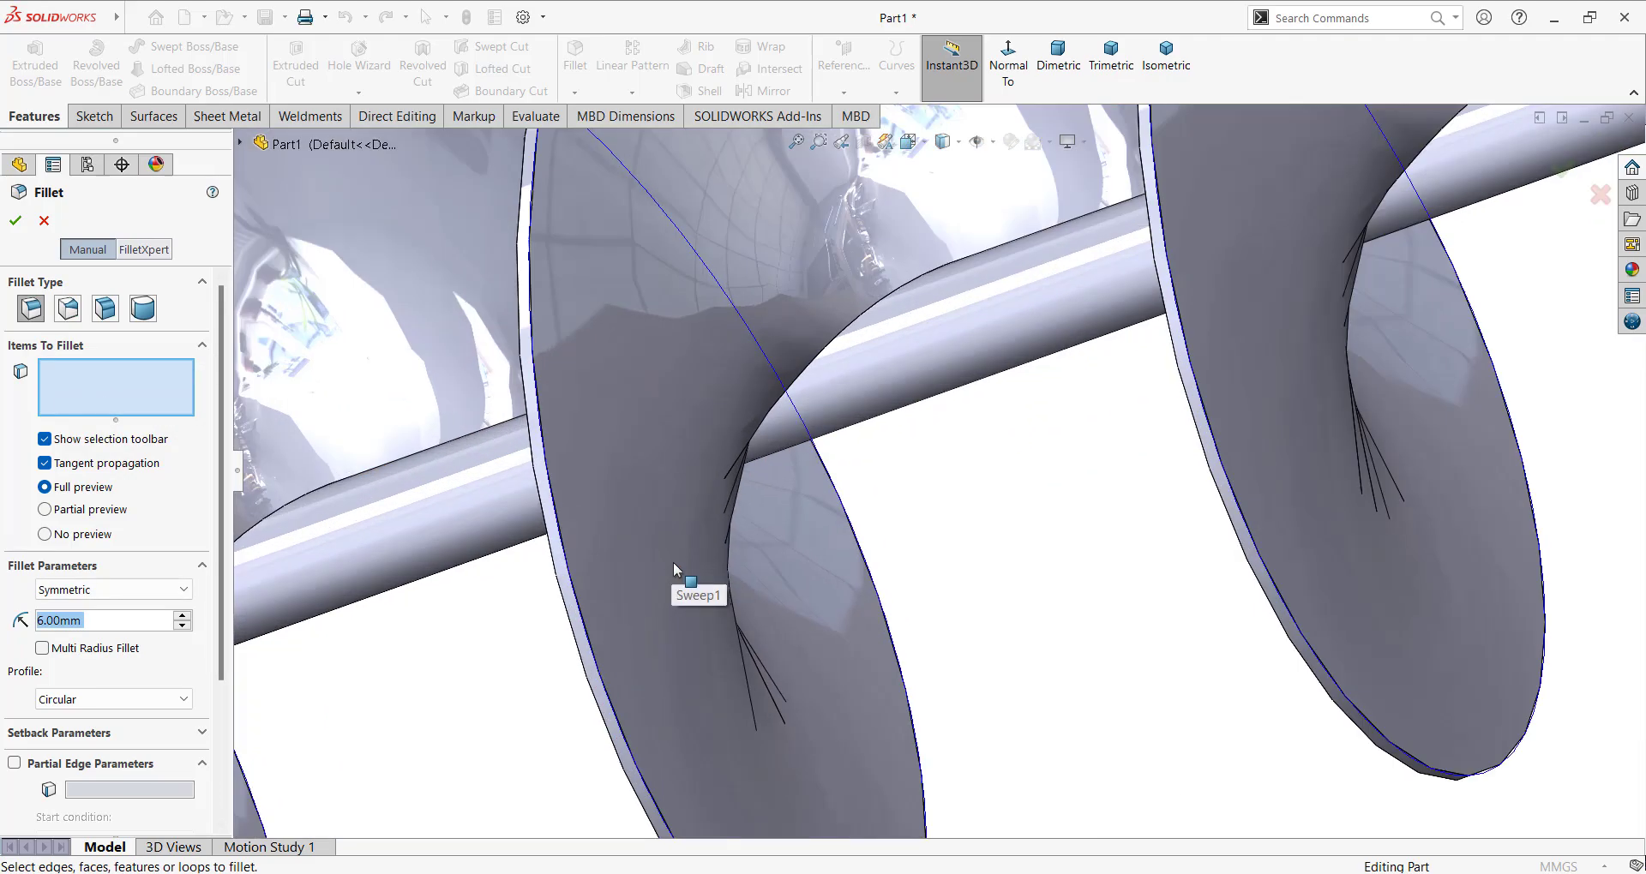
left_click(751, 439)
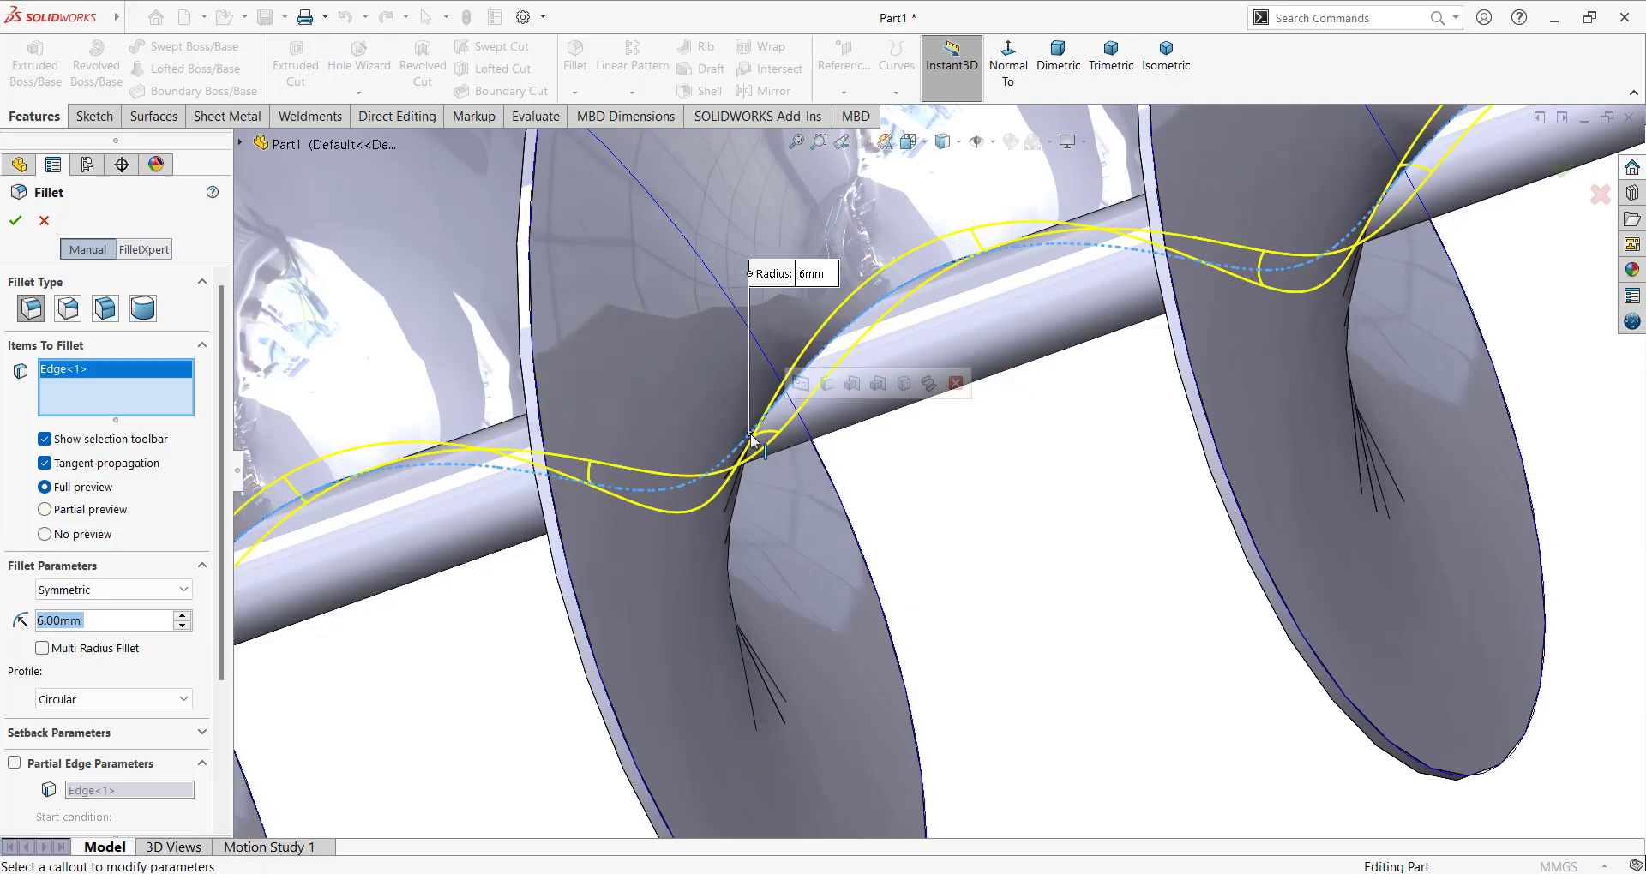
middle_click_drag(937, 460, 1009, 499)
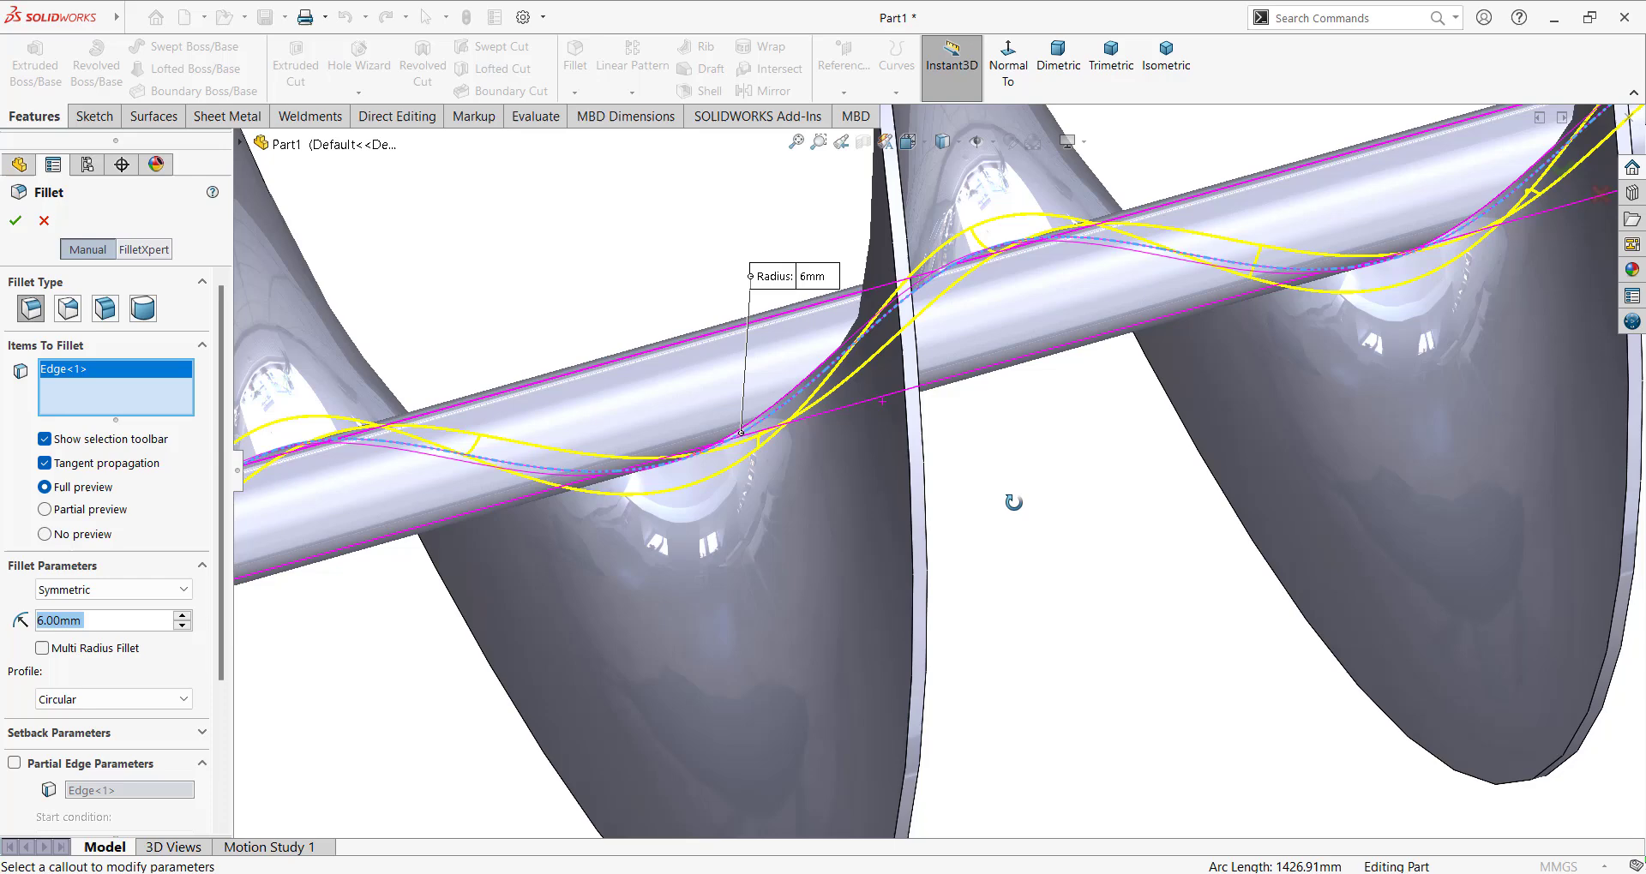
left_click(794, 396)
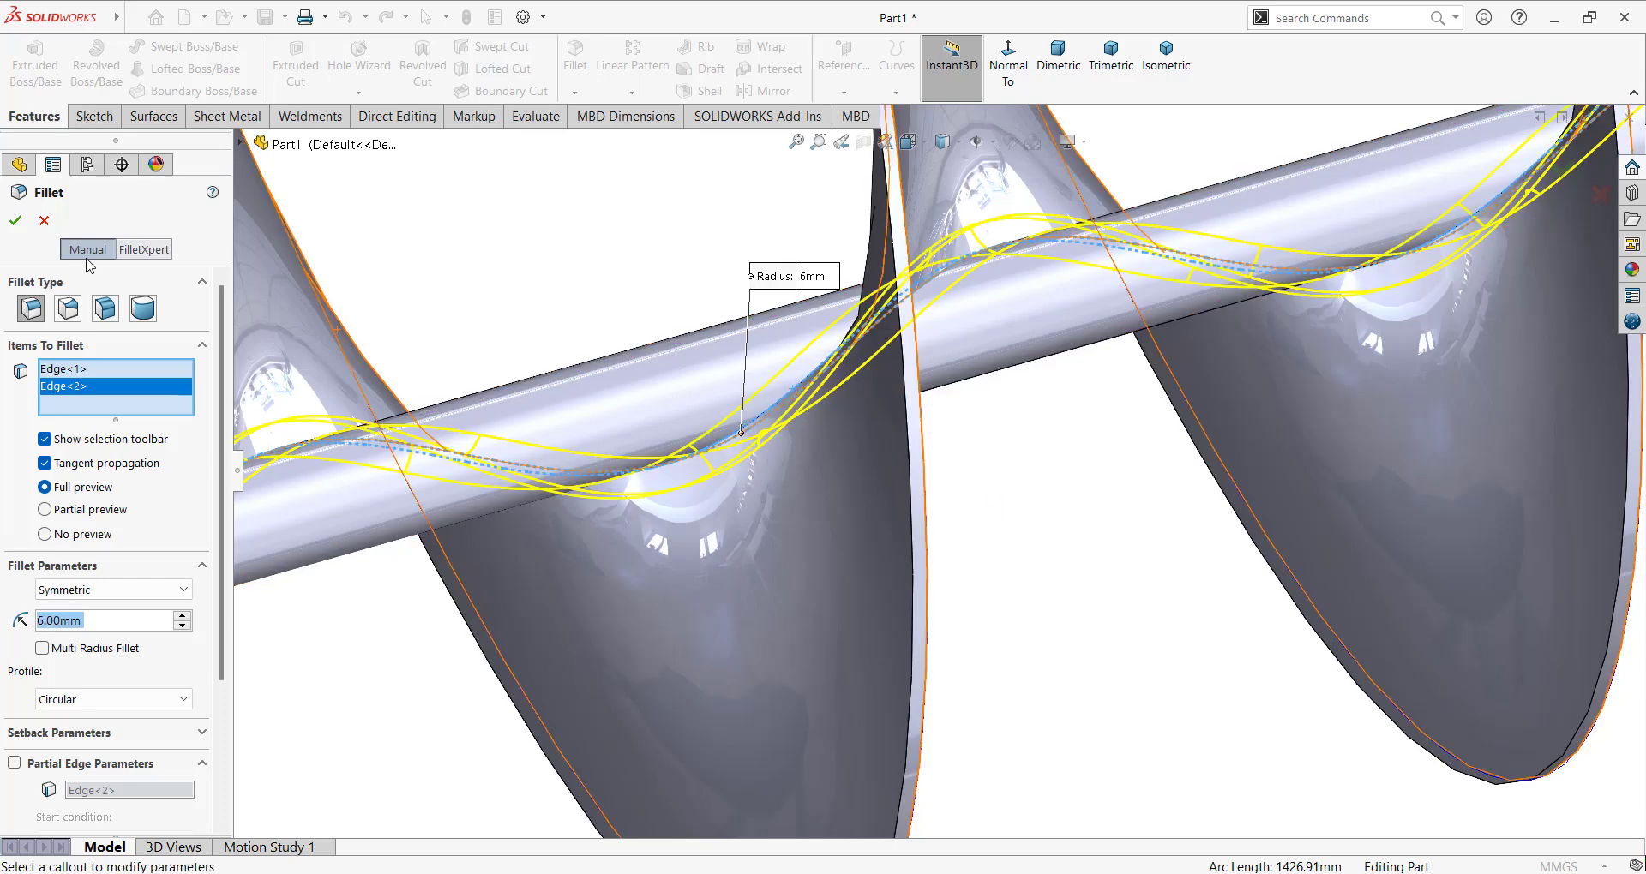
left_click(23, 225)
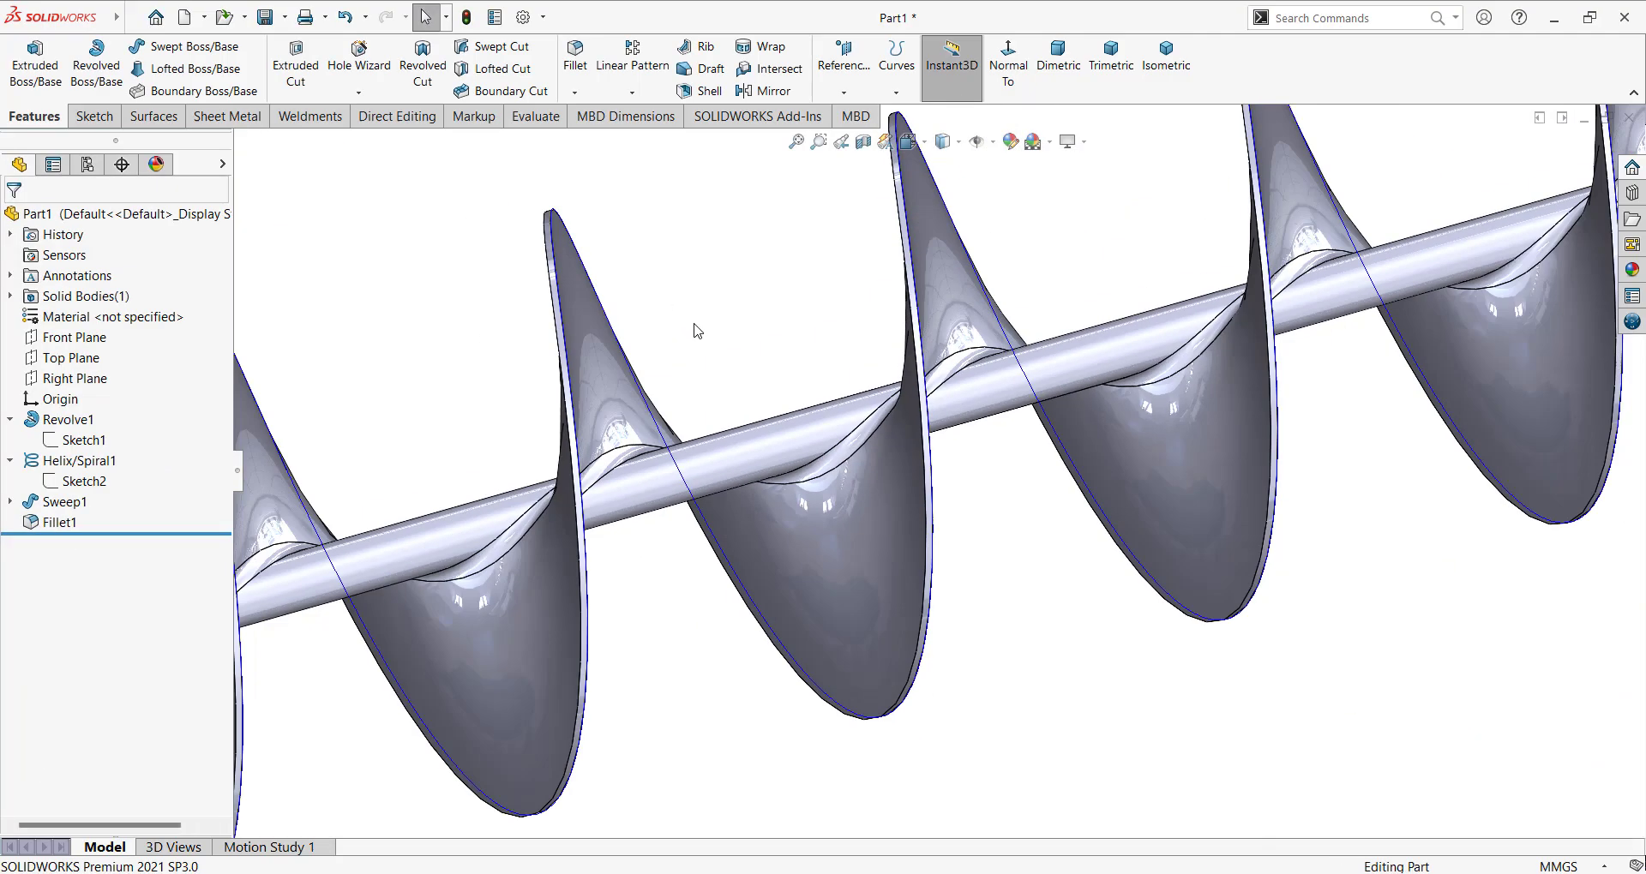
Step: Orbit to the shaft end and open the Fillet/Chamfer dropdown on the Features tab
scroll(697, 331, "up", 3)
middle_click_drag(994, 382, 1506, 249)
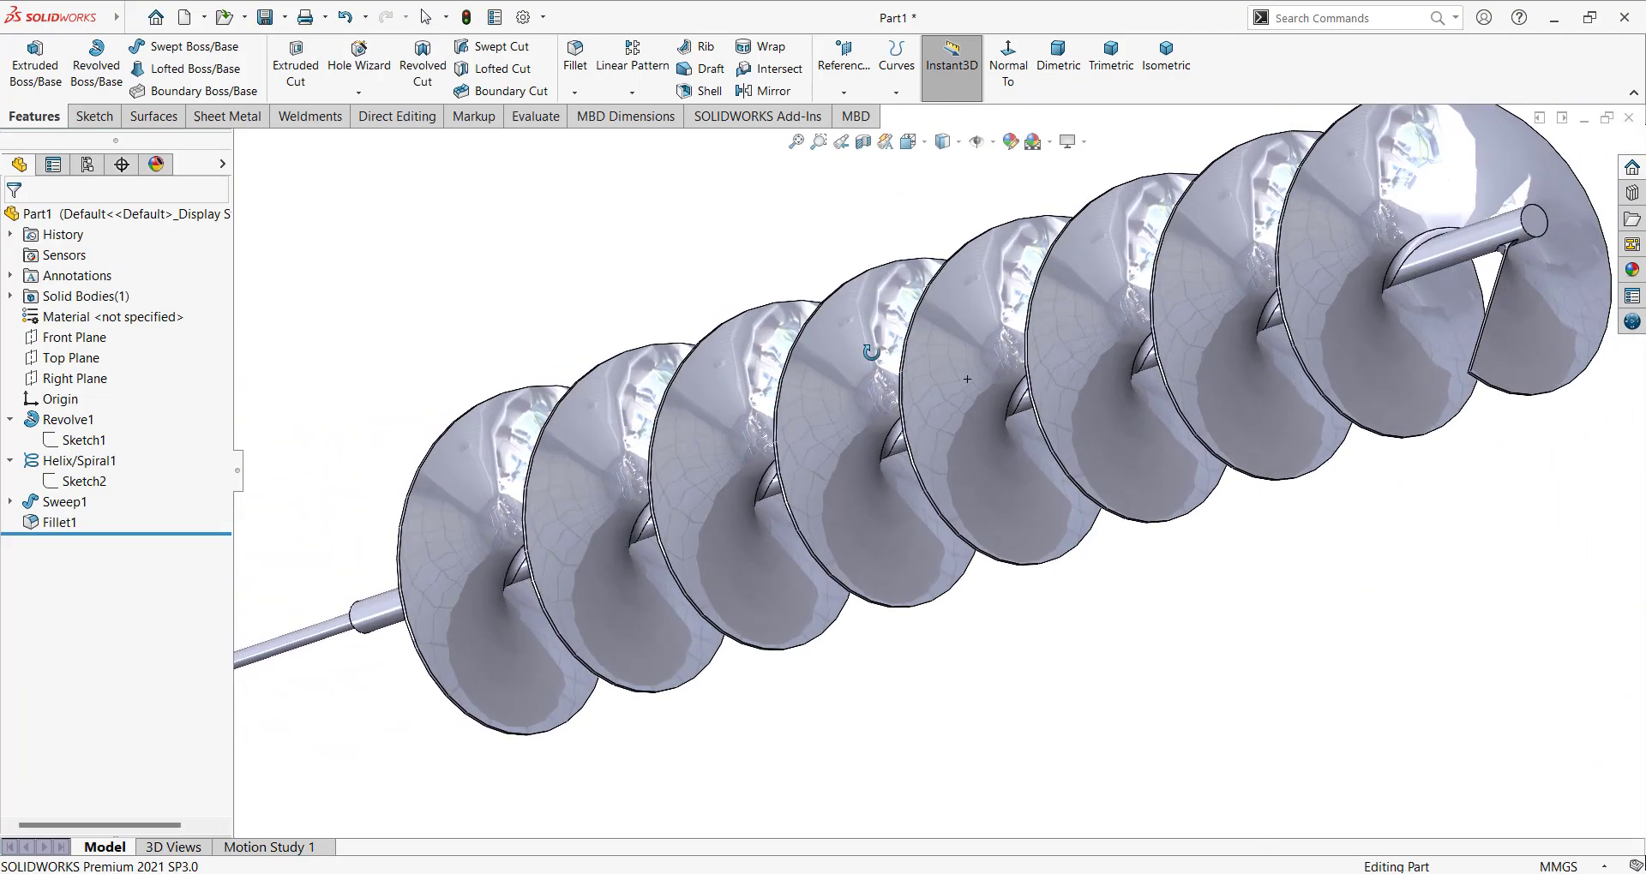
scroll(1437, 270, "down", 3)
scroll(1270, 384, "up", 2)
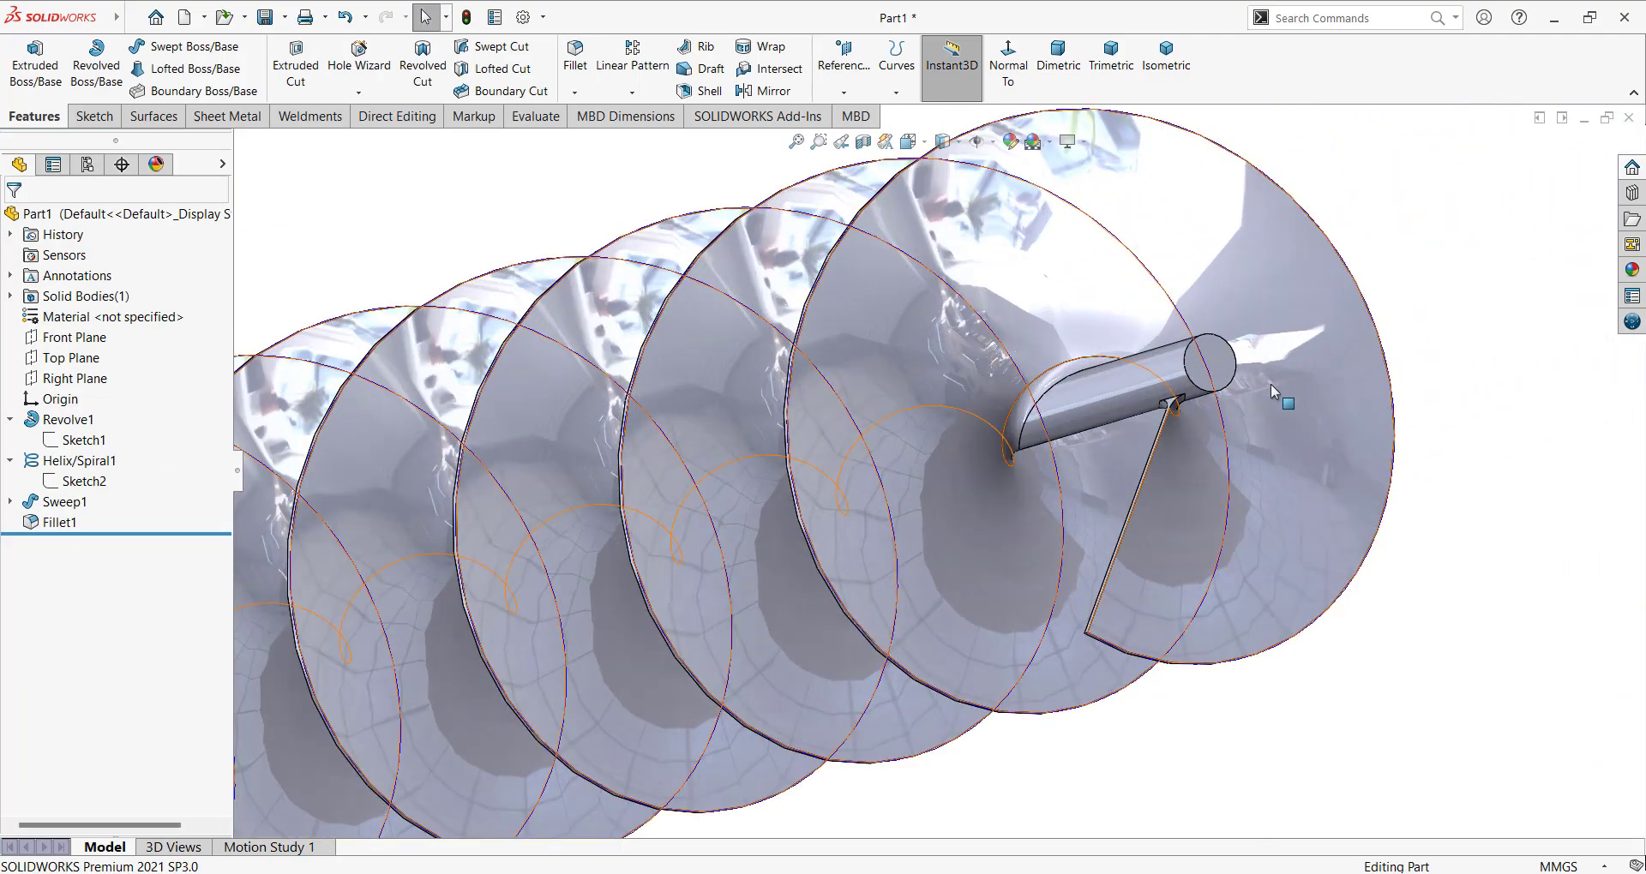
scroll(1243, 420, "down", 5)
mouse_move(1231, 428)
middle_mouse_down()
mouse_move(1192, 306)
mouse_move(1114, 494)
mouse_move(1195, 592)
mouse_move(1161, 606)
mouse_move(1095, 525)
mouse_move(1106, 452)
mouse_move(1046, 403)
middle_mouse_up()
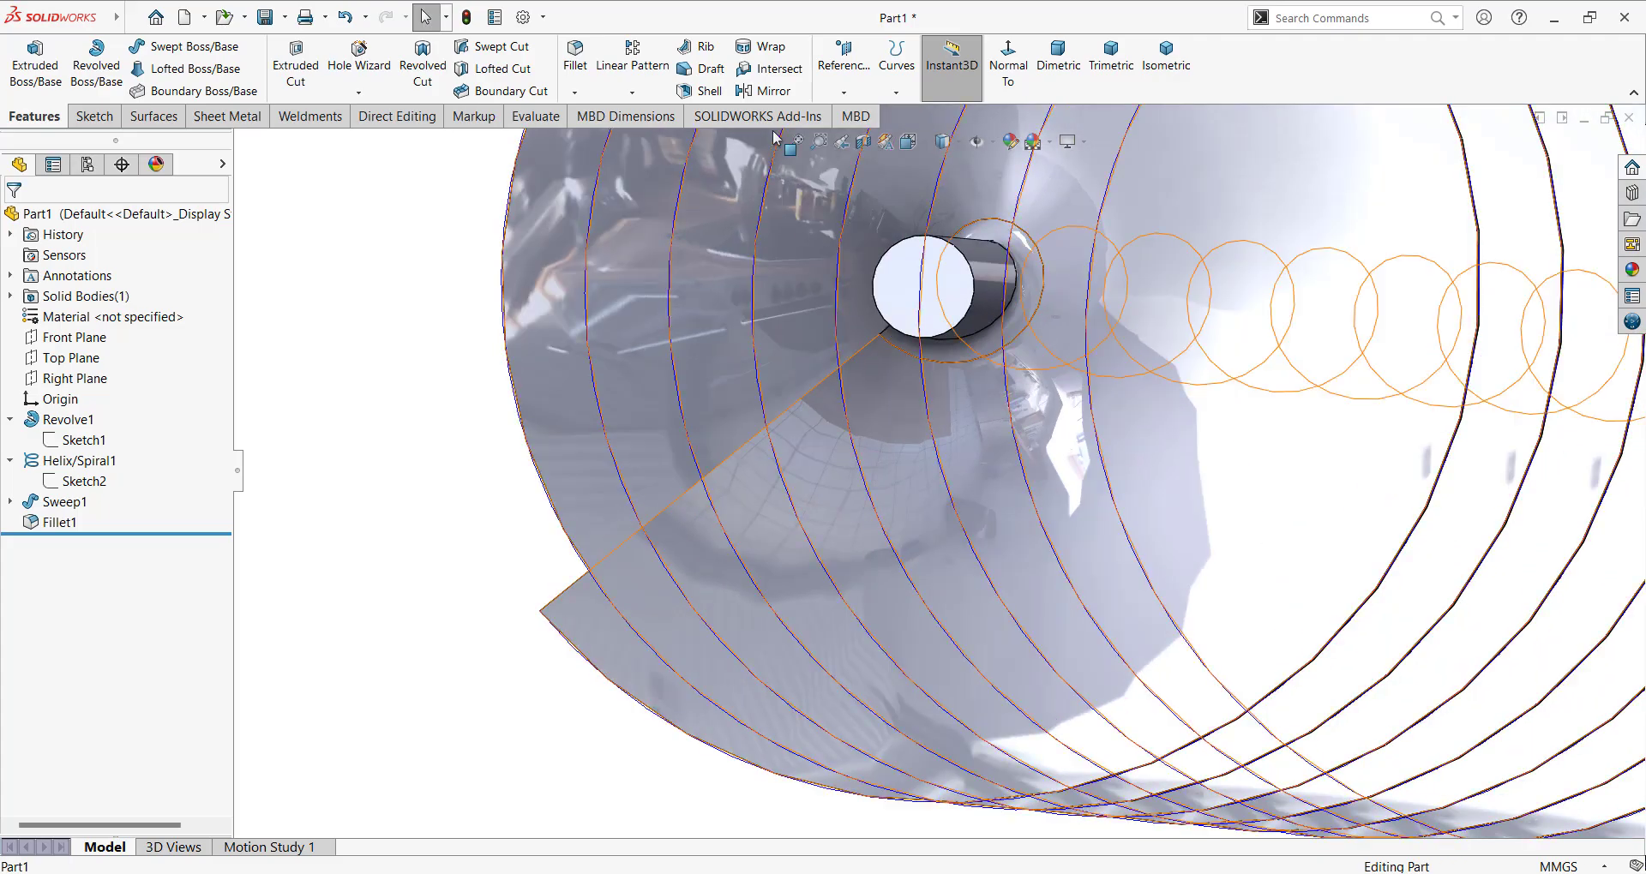
left_click(575, 91)
Step: Start a 1 mm chamfer and select the shaft end face
left_click(588, 137)
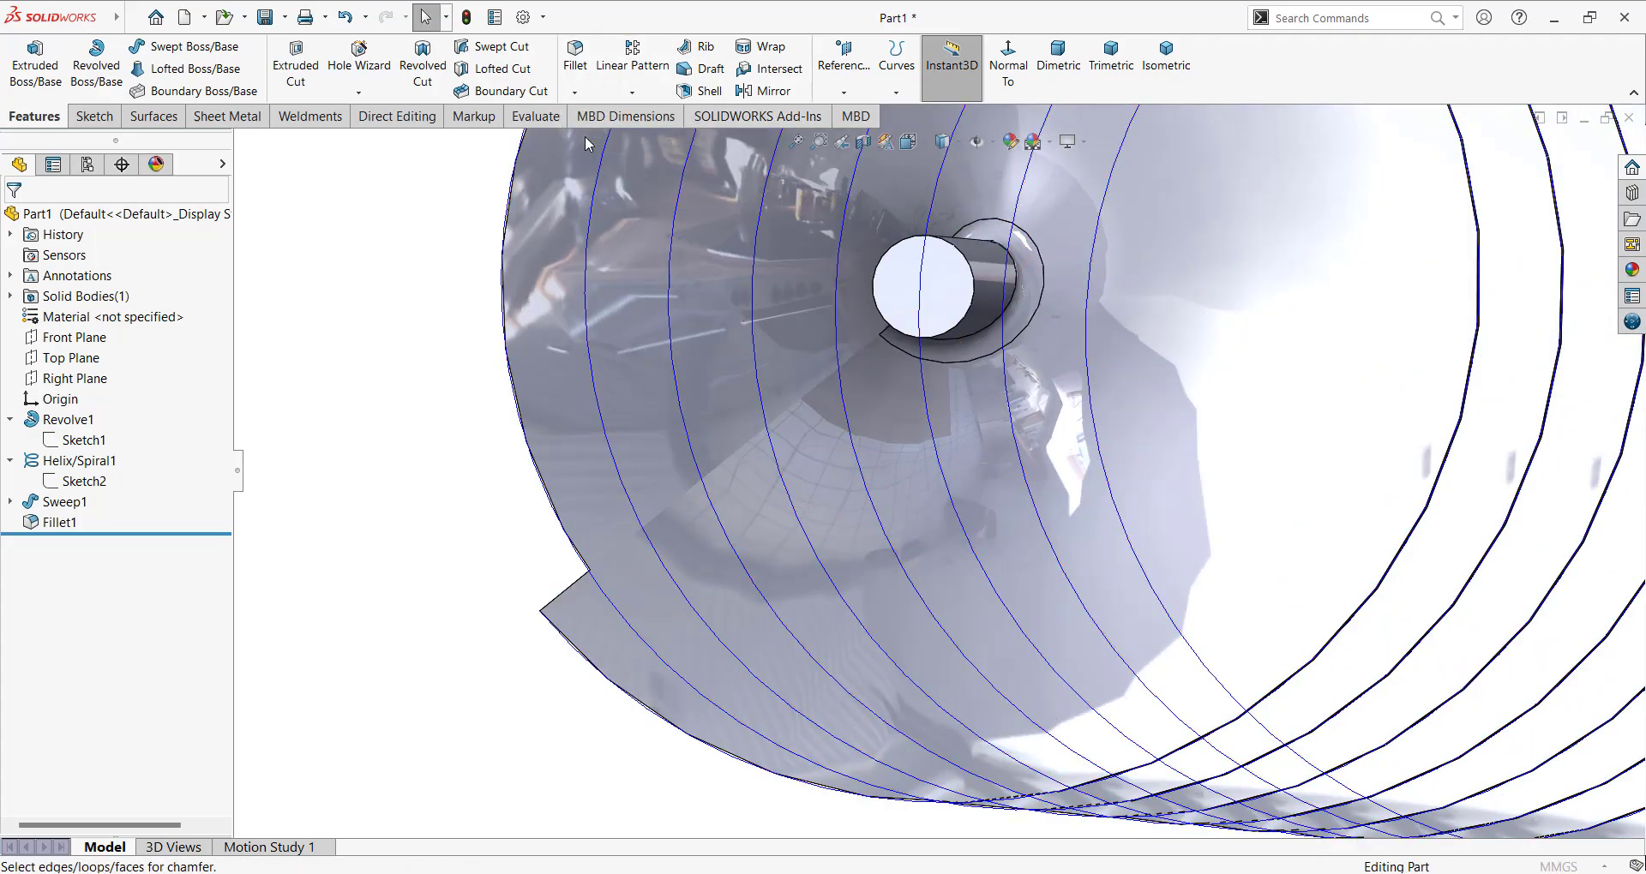
type("1")
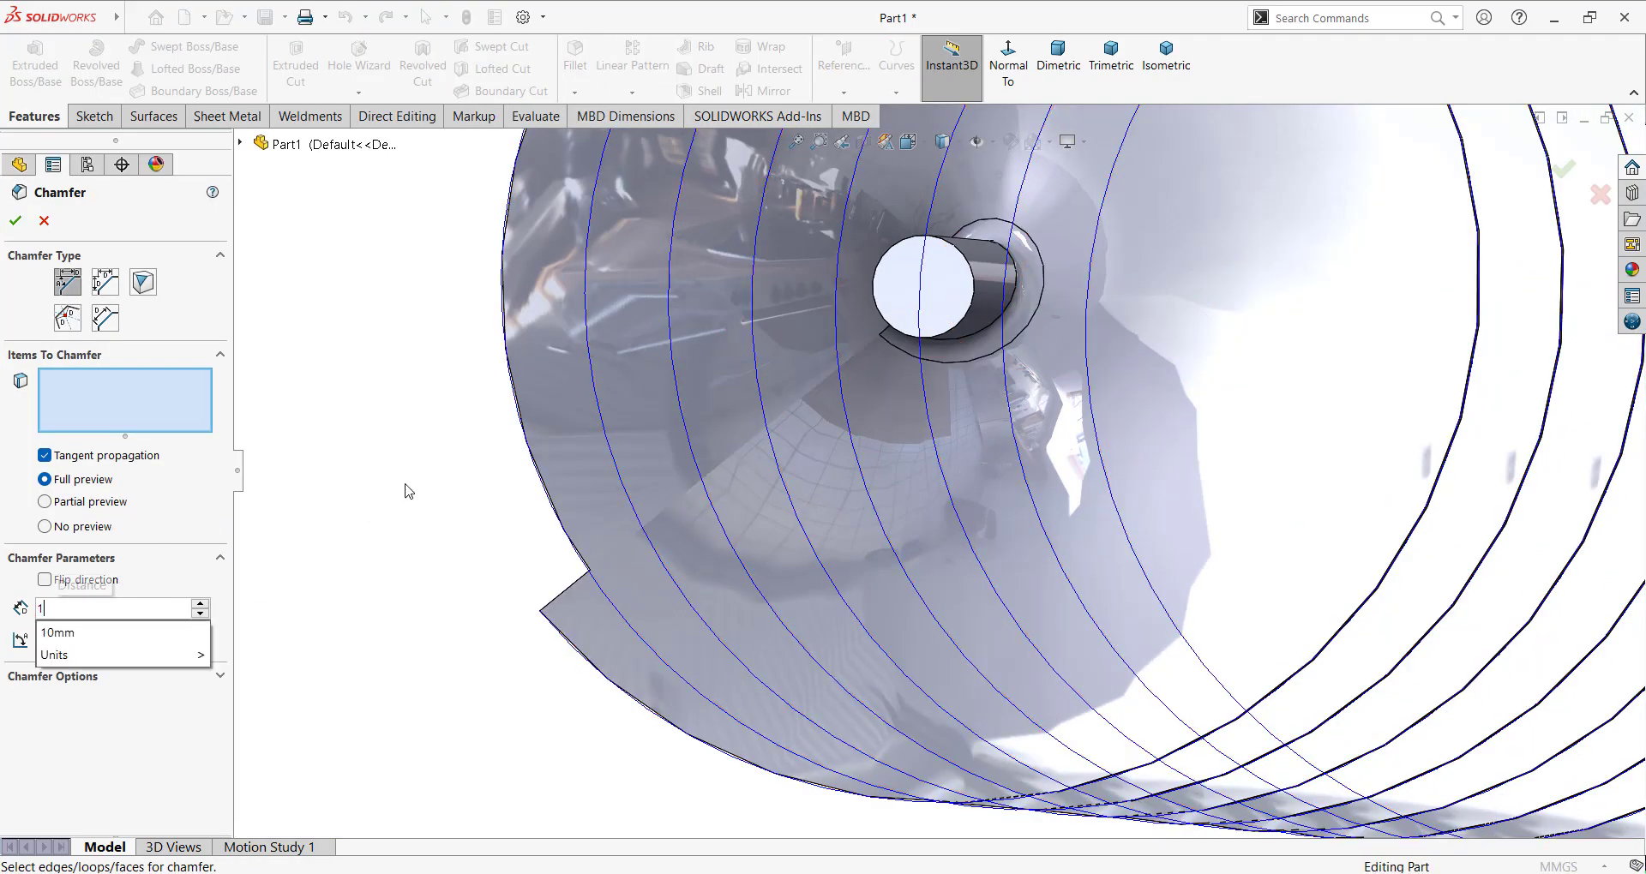
key("Return")
left_click(943, 300)
middle_click_drag(943, 300, 1304, 345)
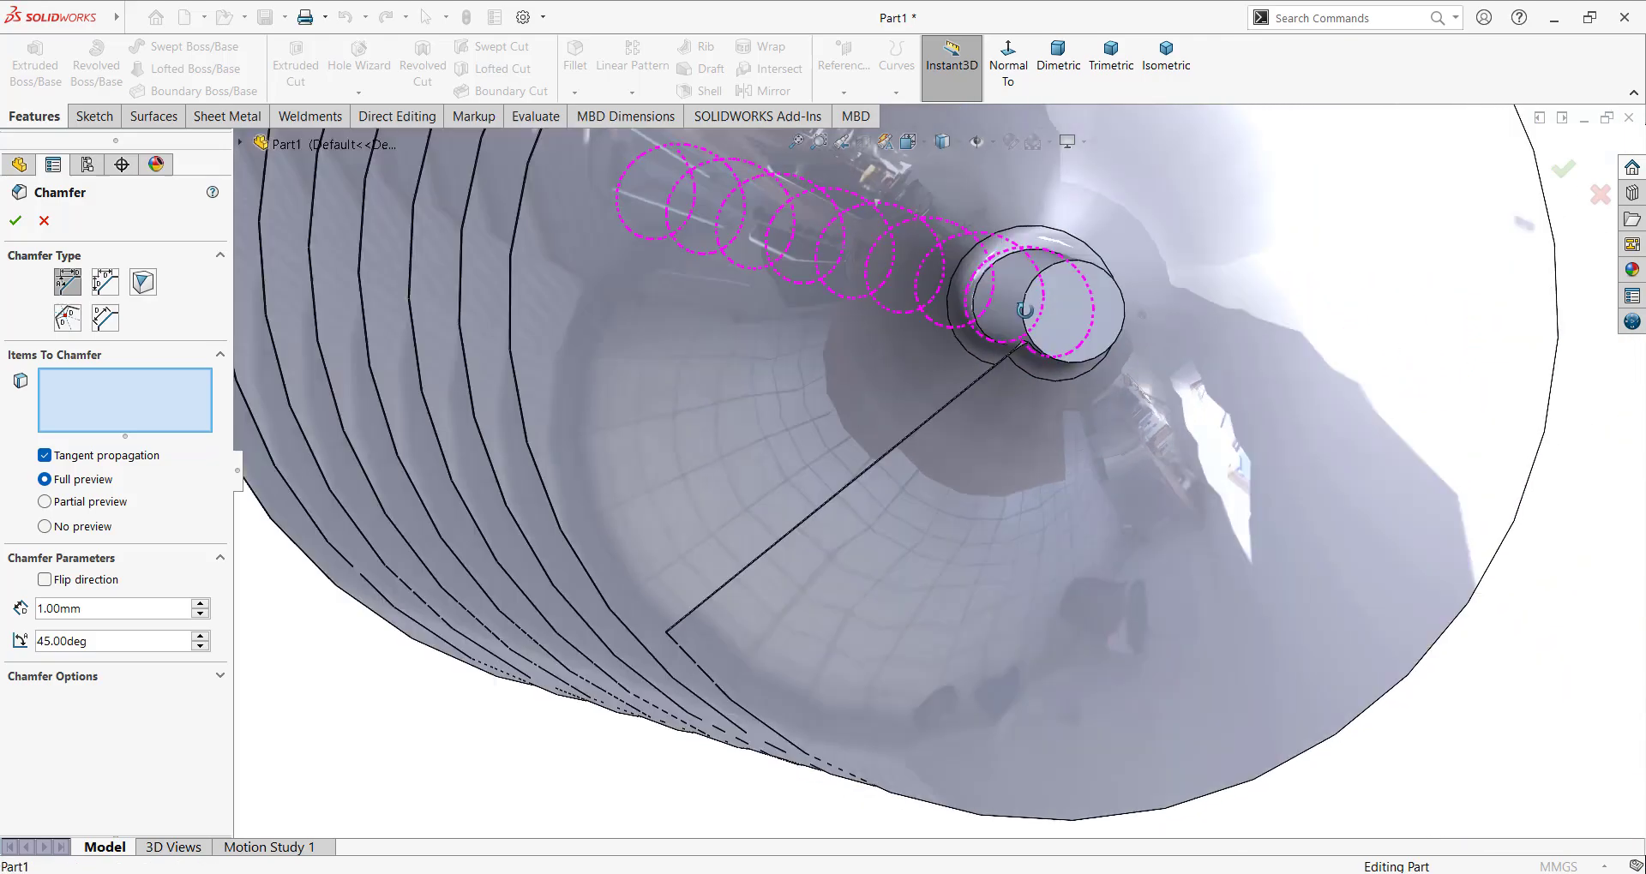
key("f")
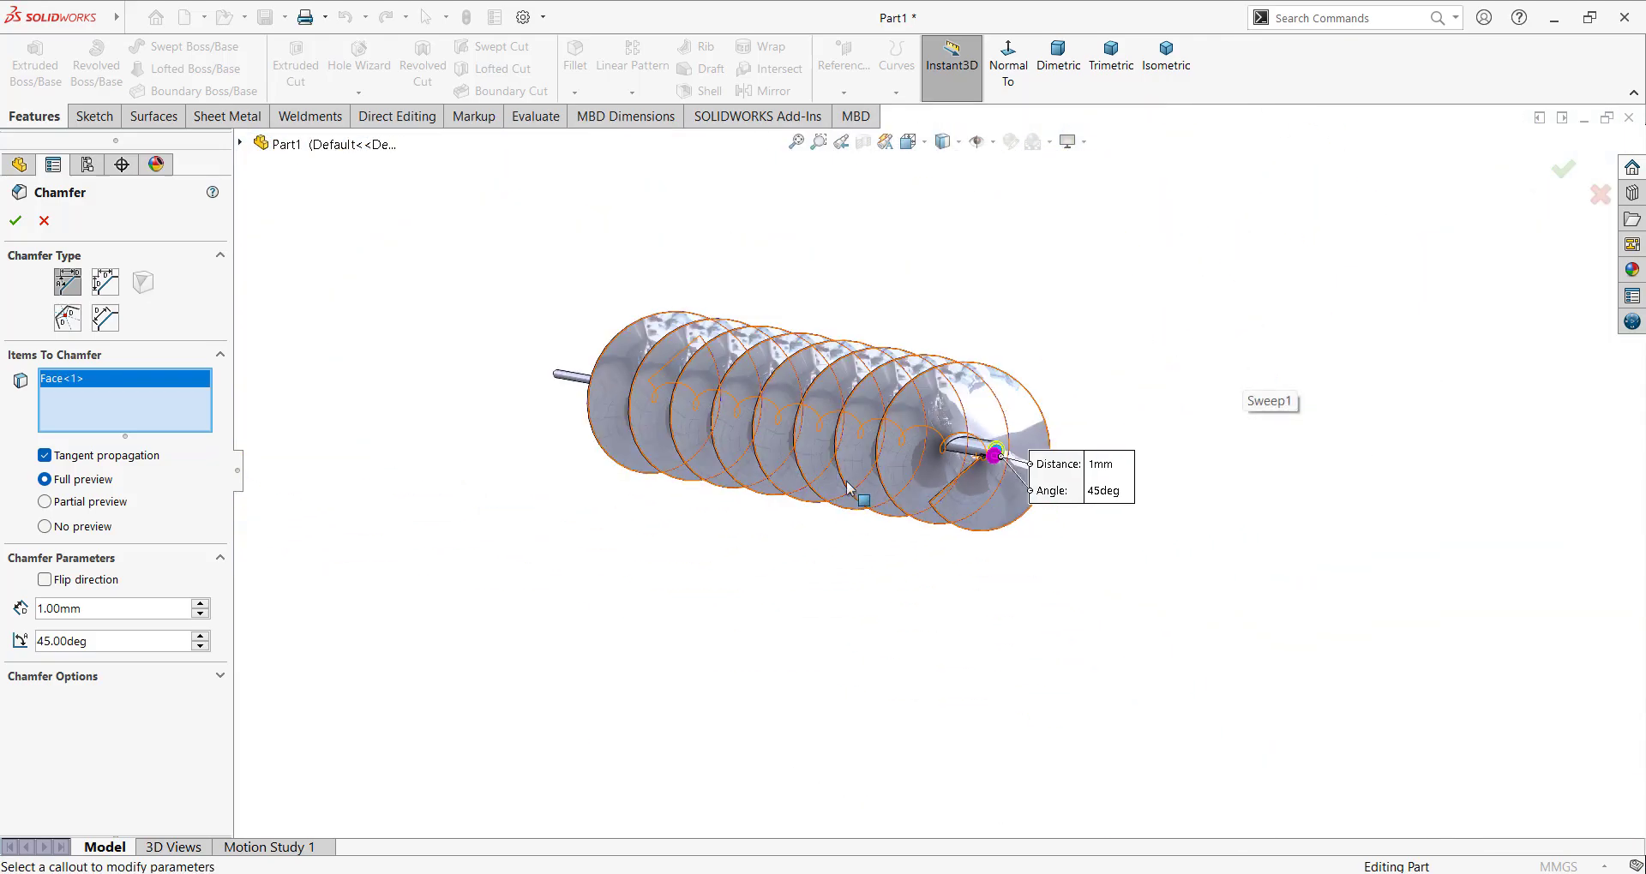
Step: Add the shaft step edge and thin shaft end face, then apply Chamfer1
left_click(1159, 67)
scroll(690, 631, "down", 3)
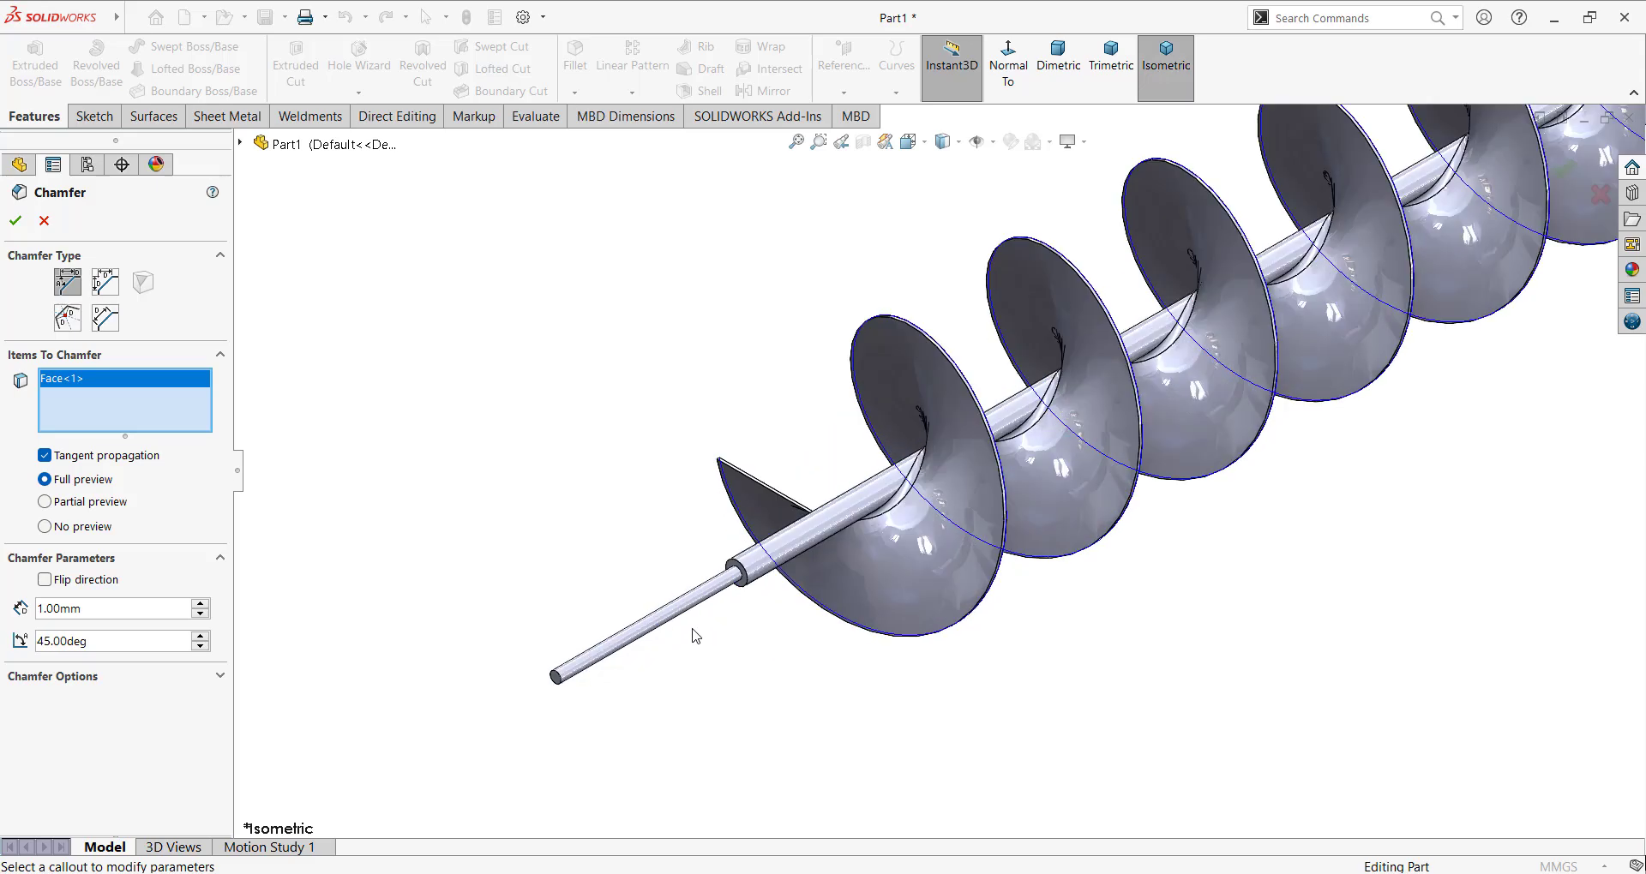
scroll(868, 542, "down", 3)
left_click(815, 497)
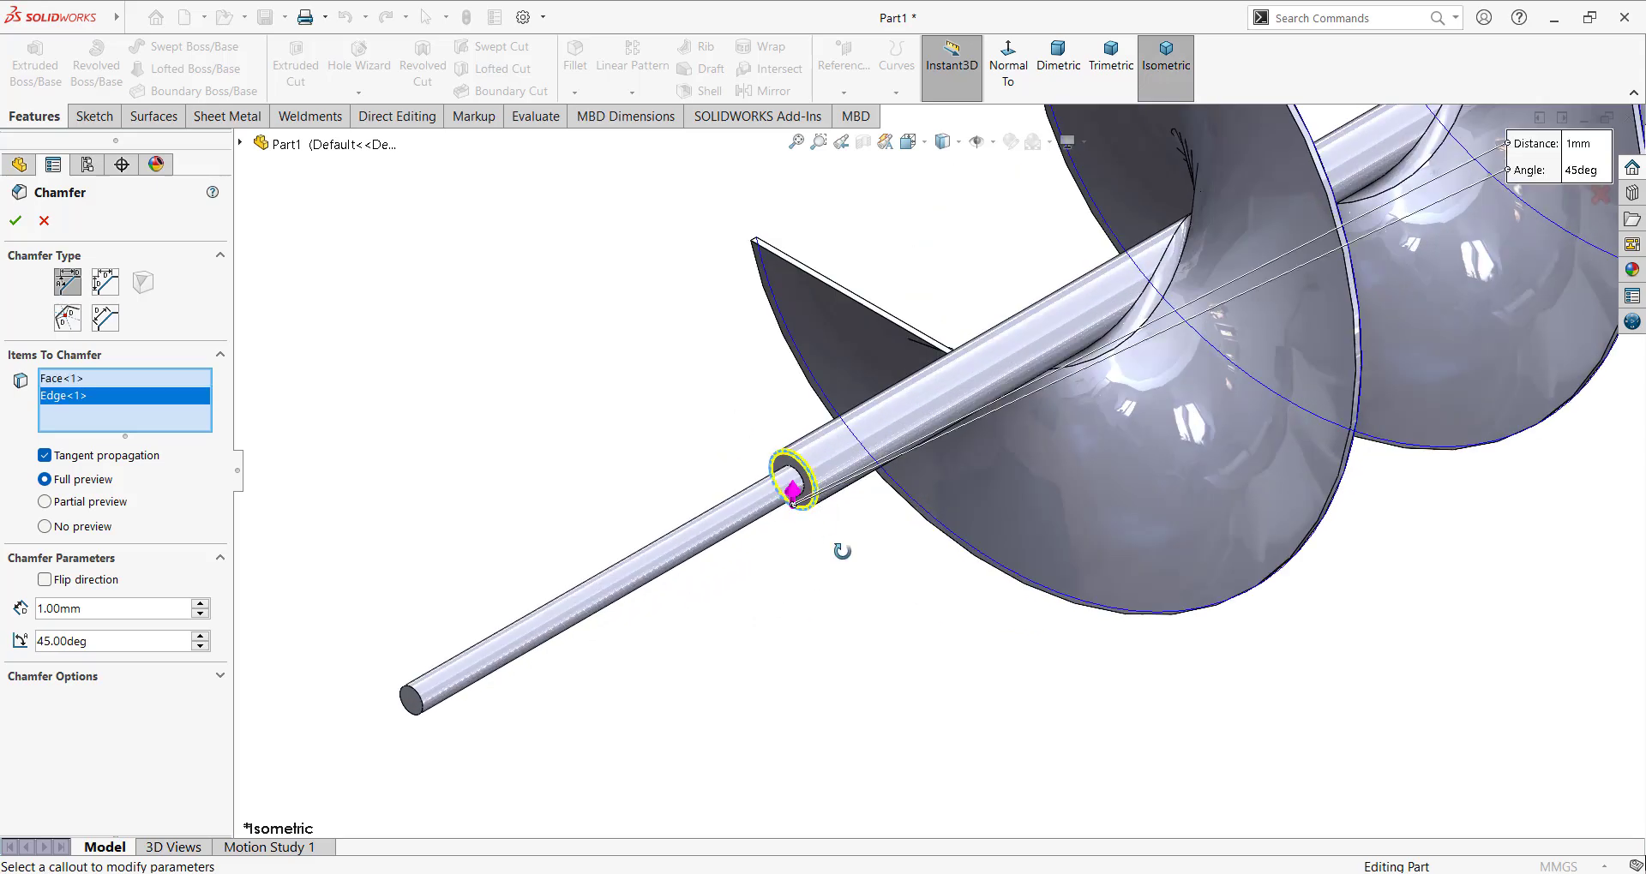
middle_click_drag(841, 551, 840, 519)
left_click(783, 508)
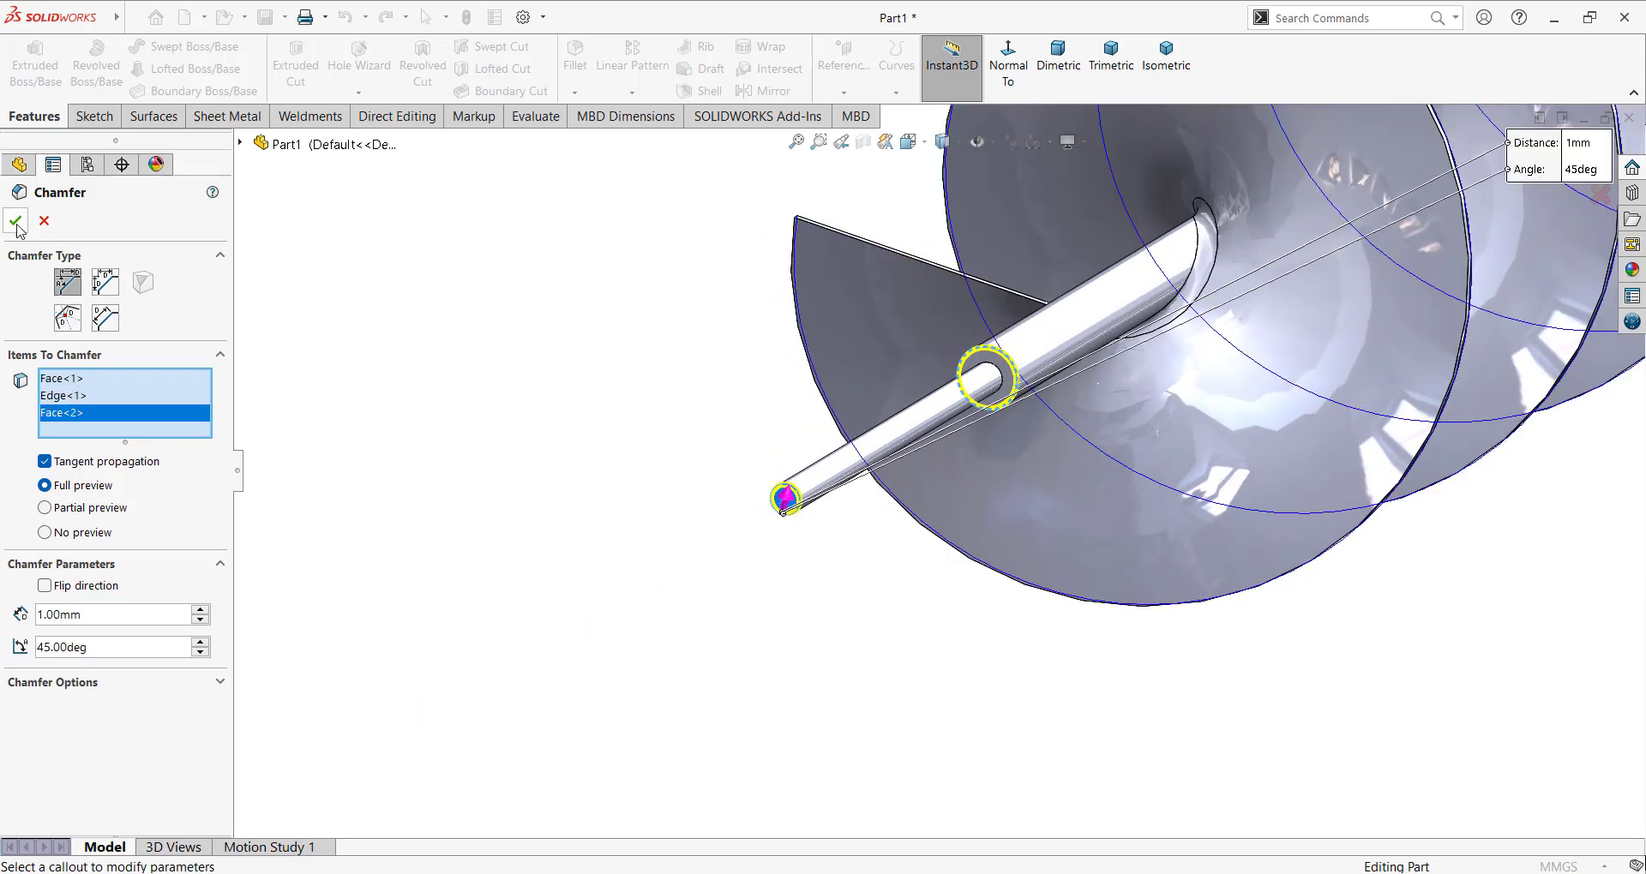
left_click(16, 225)
scroll(858, 489, "up", 3)
left_click(1166, 60)
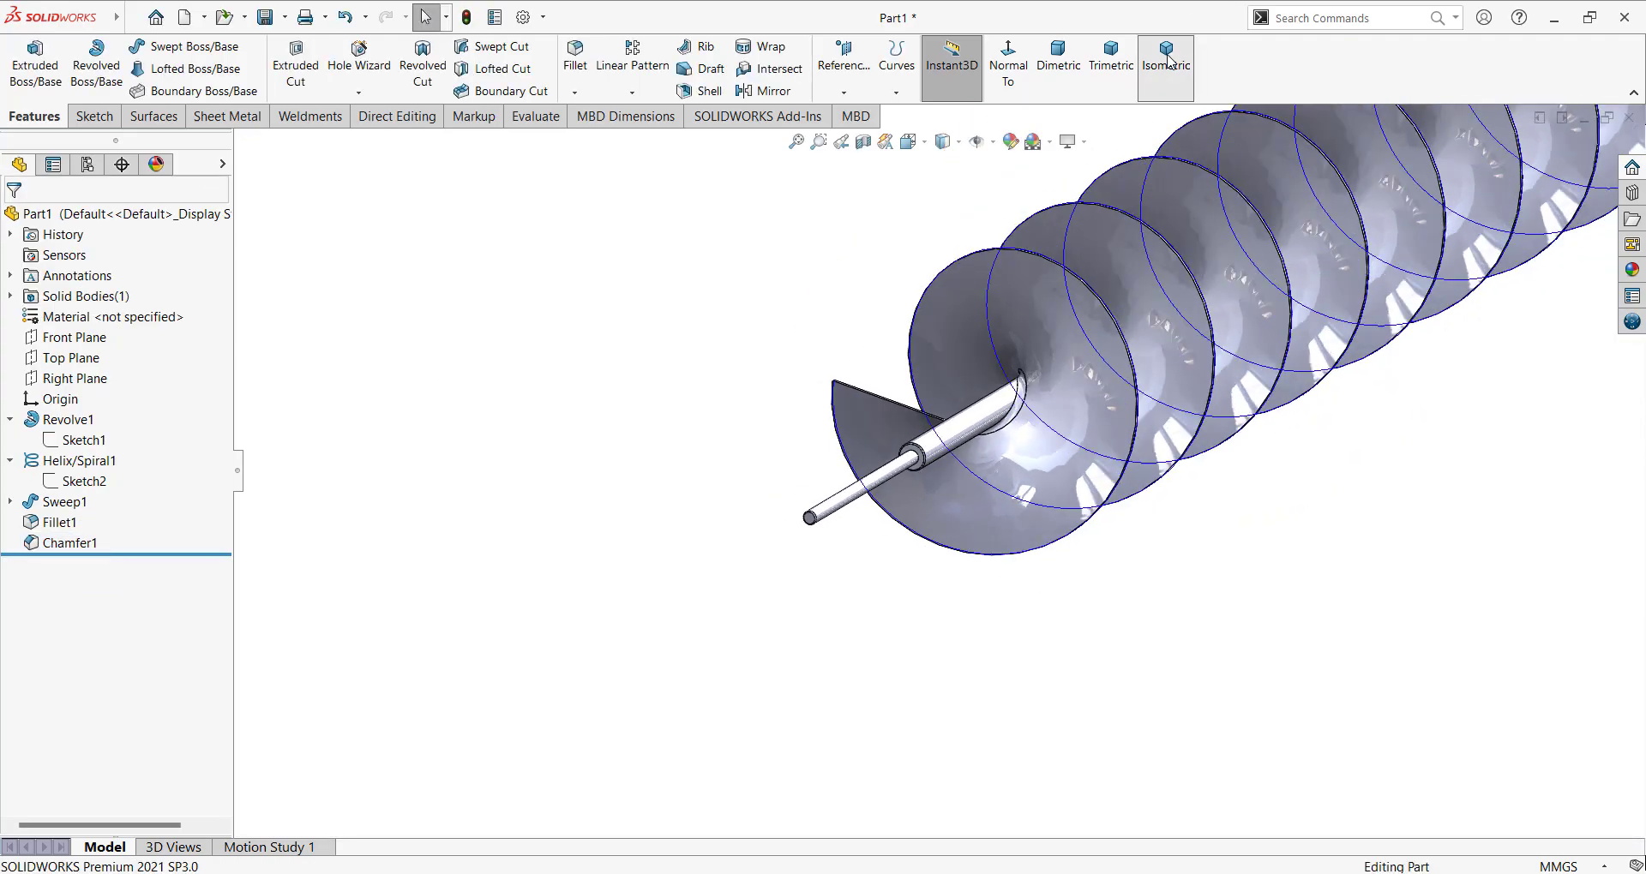
scroll(963, 564, "down", 3)
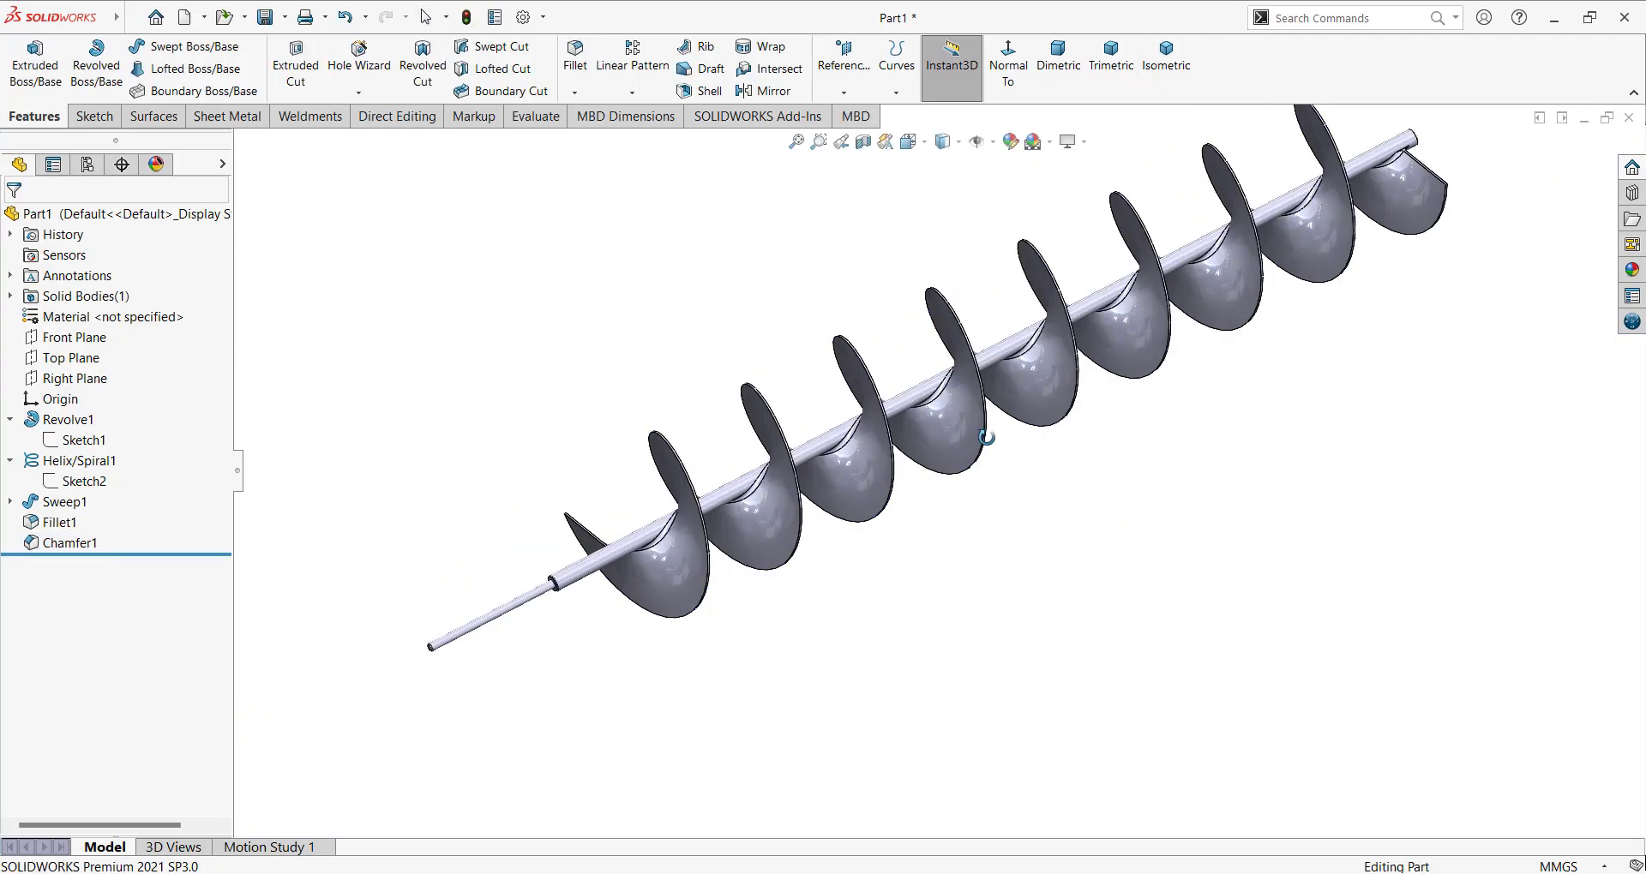
middle_click_drag(987, 438, 1017, 442)
scroll(1042, 327, "down", 3)
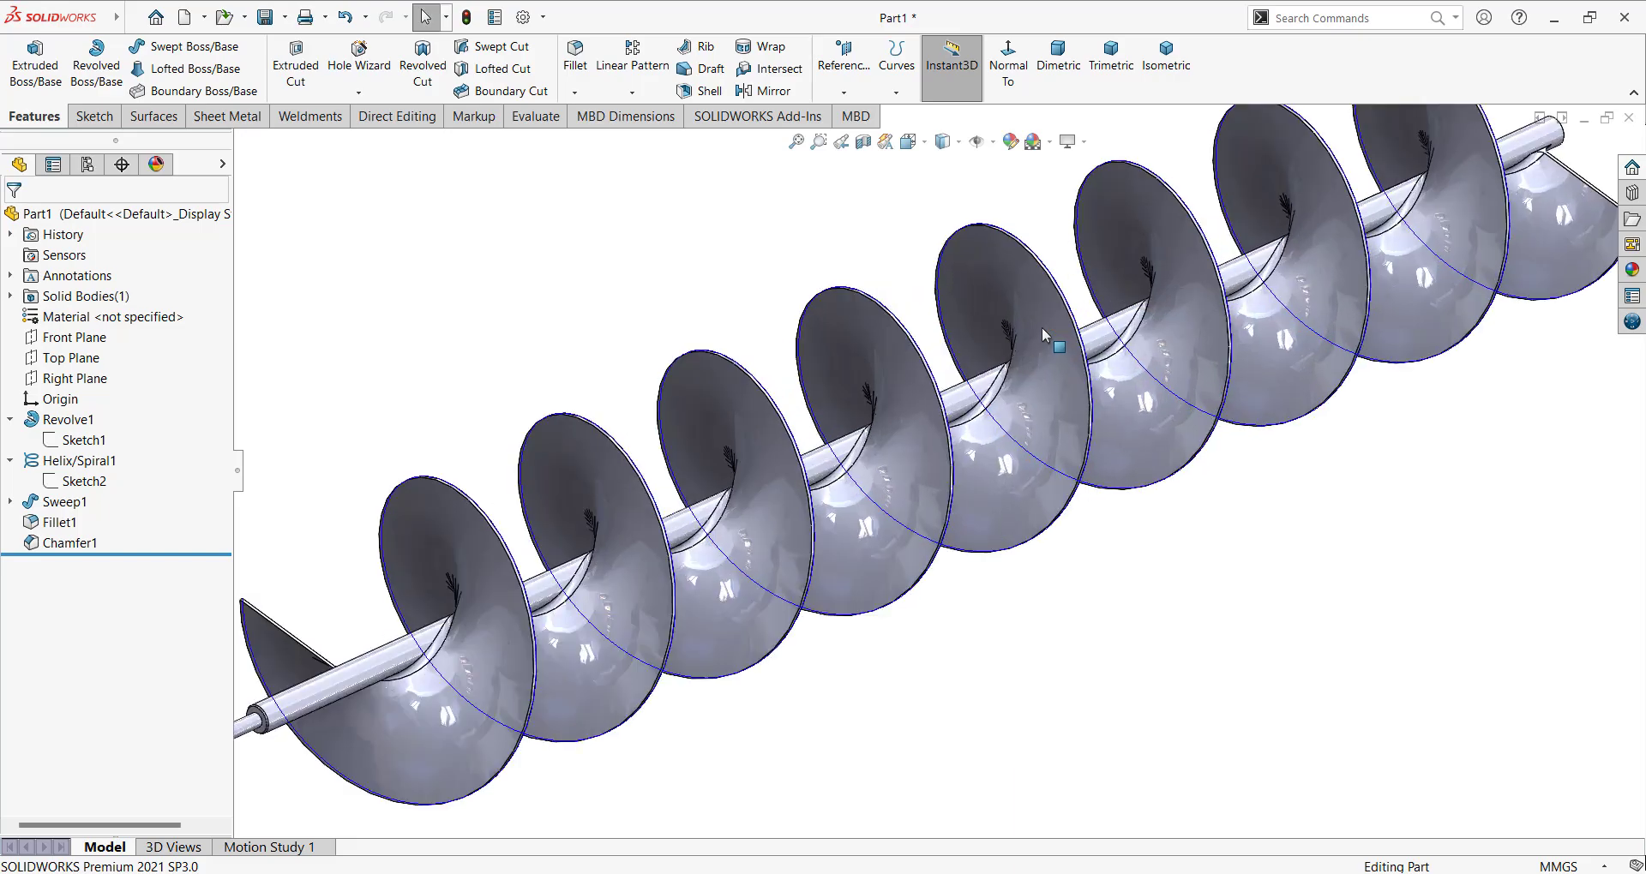
scroll(1037, 322, "up", 3)
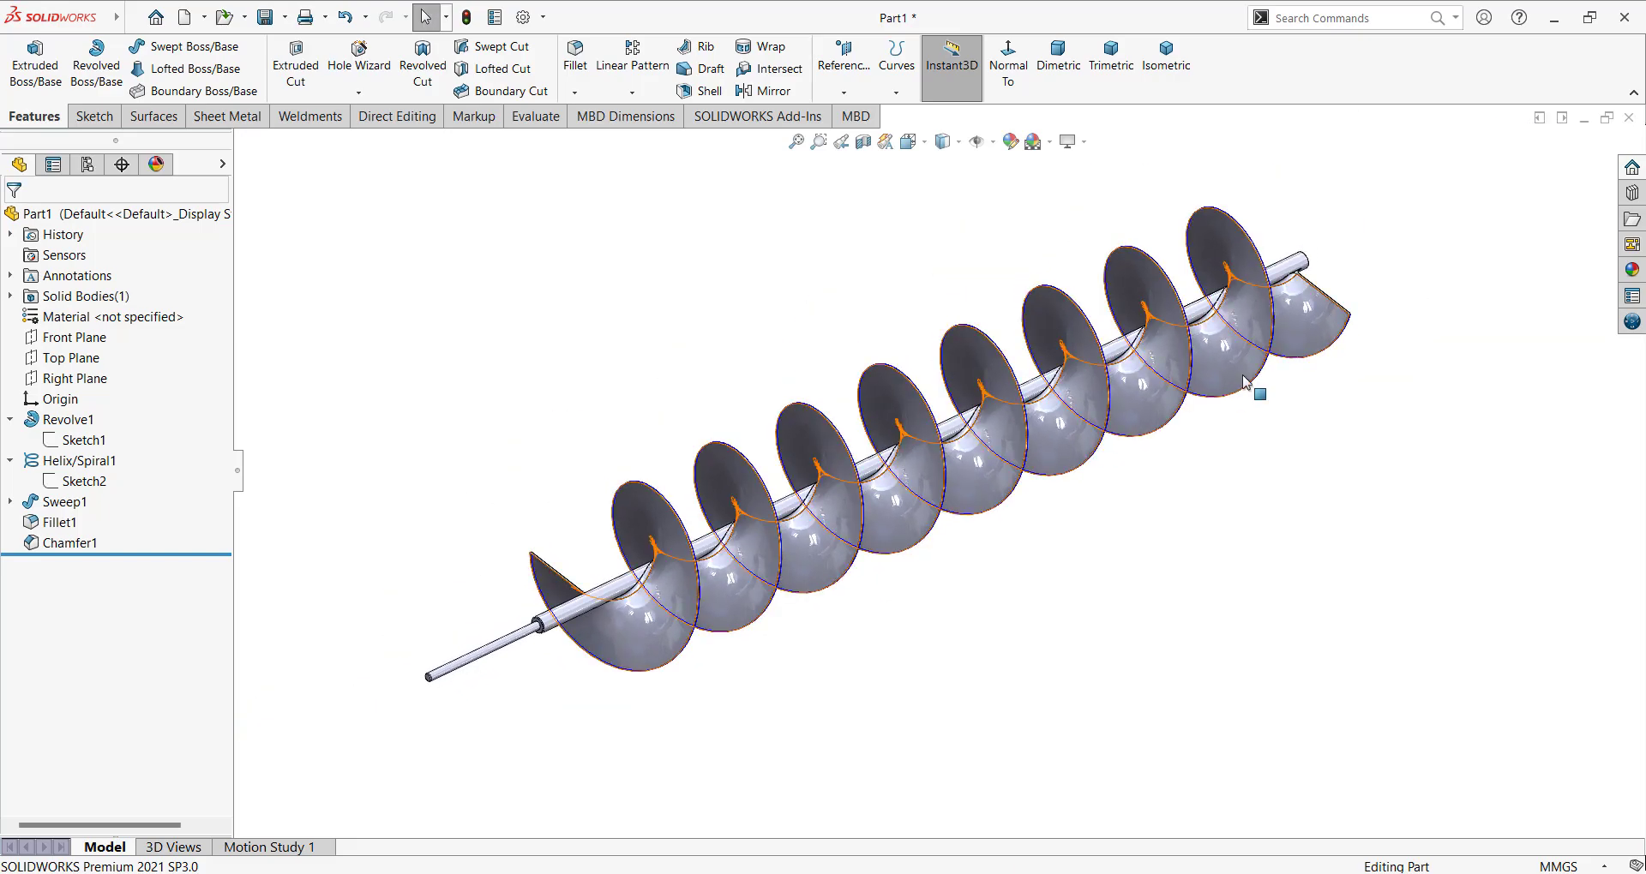
middle_click_drag(1245, 381, 1060, 432)
scroll(1180, 324, "down", 5)
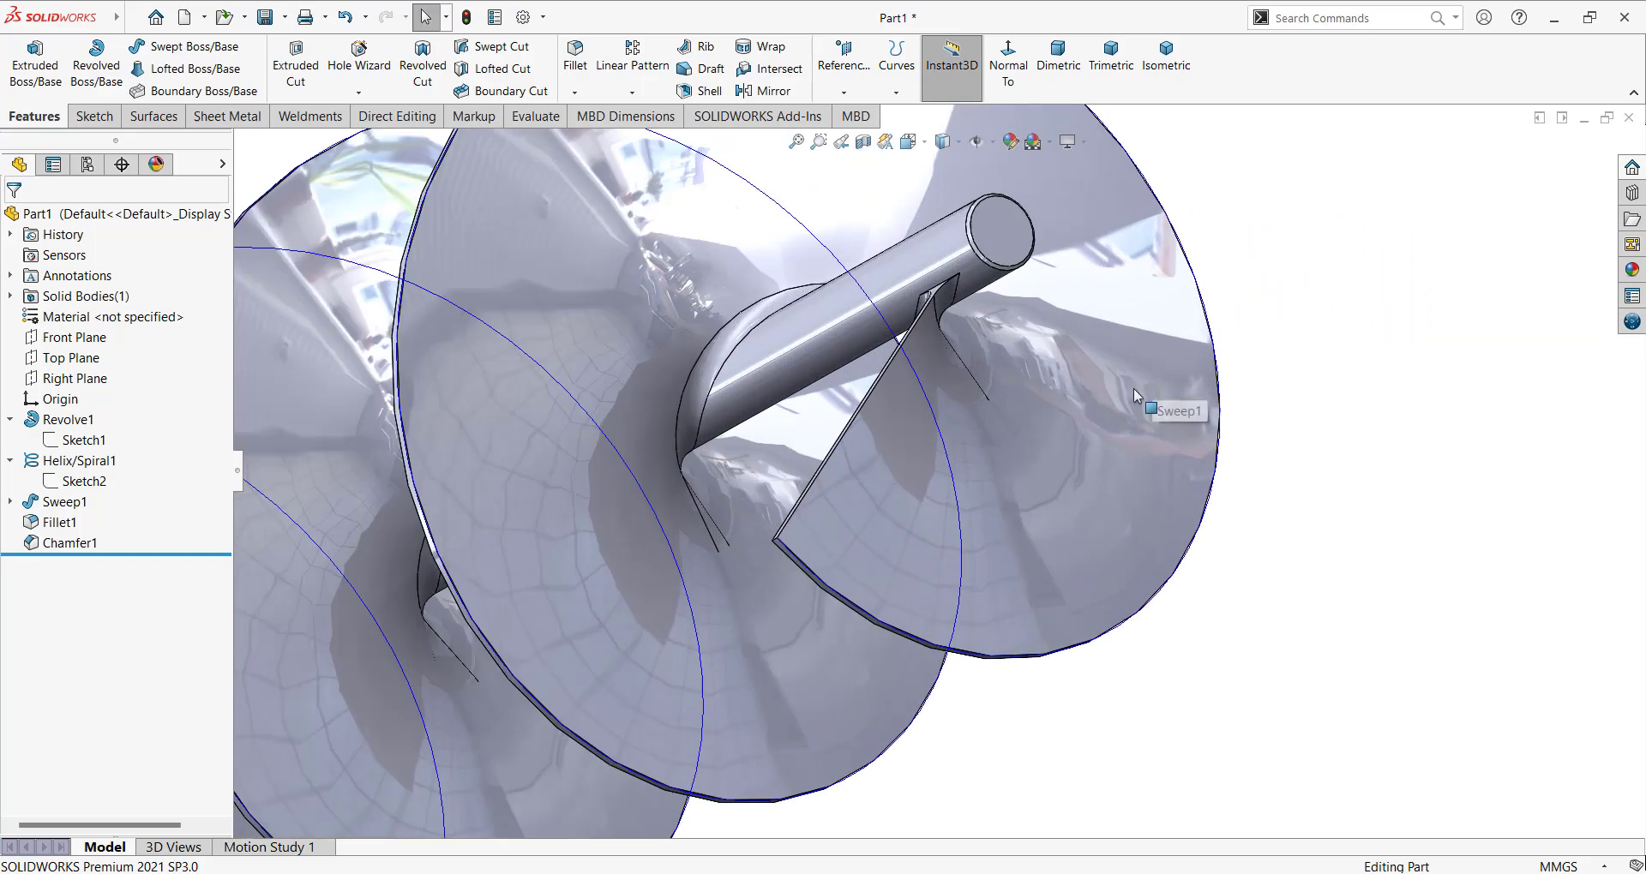
mouse_move(1133, 389)
middle_mouse_down()
mouse_move(906, 477)
mouse_move(547, 567)
mouse_move(497, 696)
middle_mouse_up()
scroll(906, 477, "up", 5)
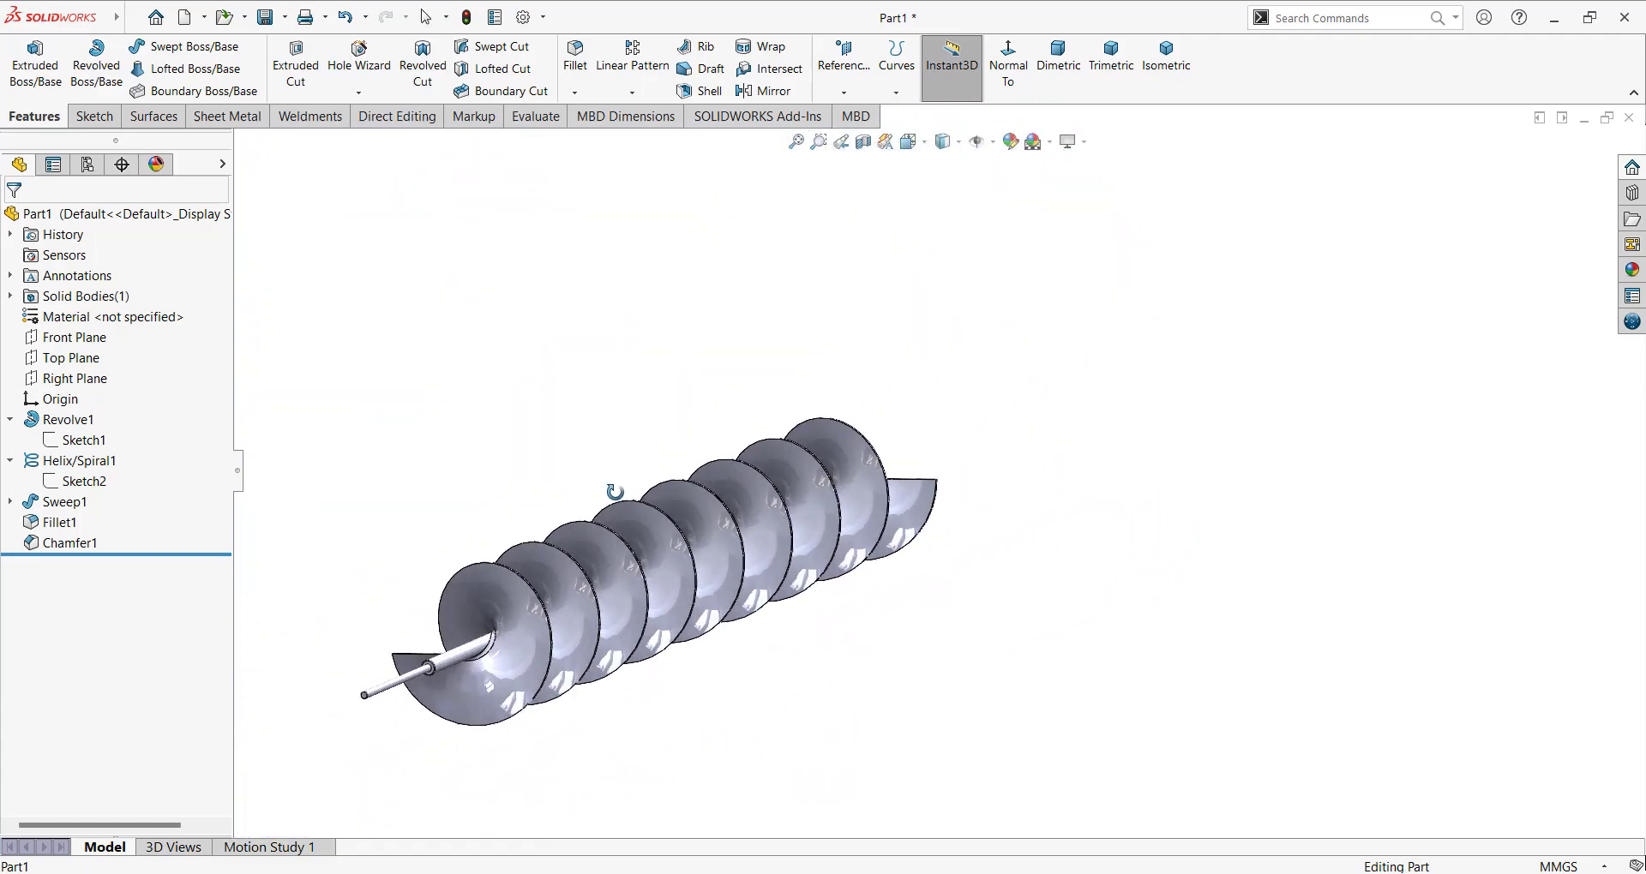
scroll(537, 641, "down", 5)
middle_click_drag(649, 573, 816, 680)
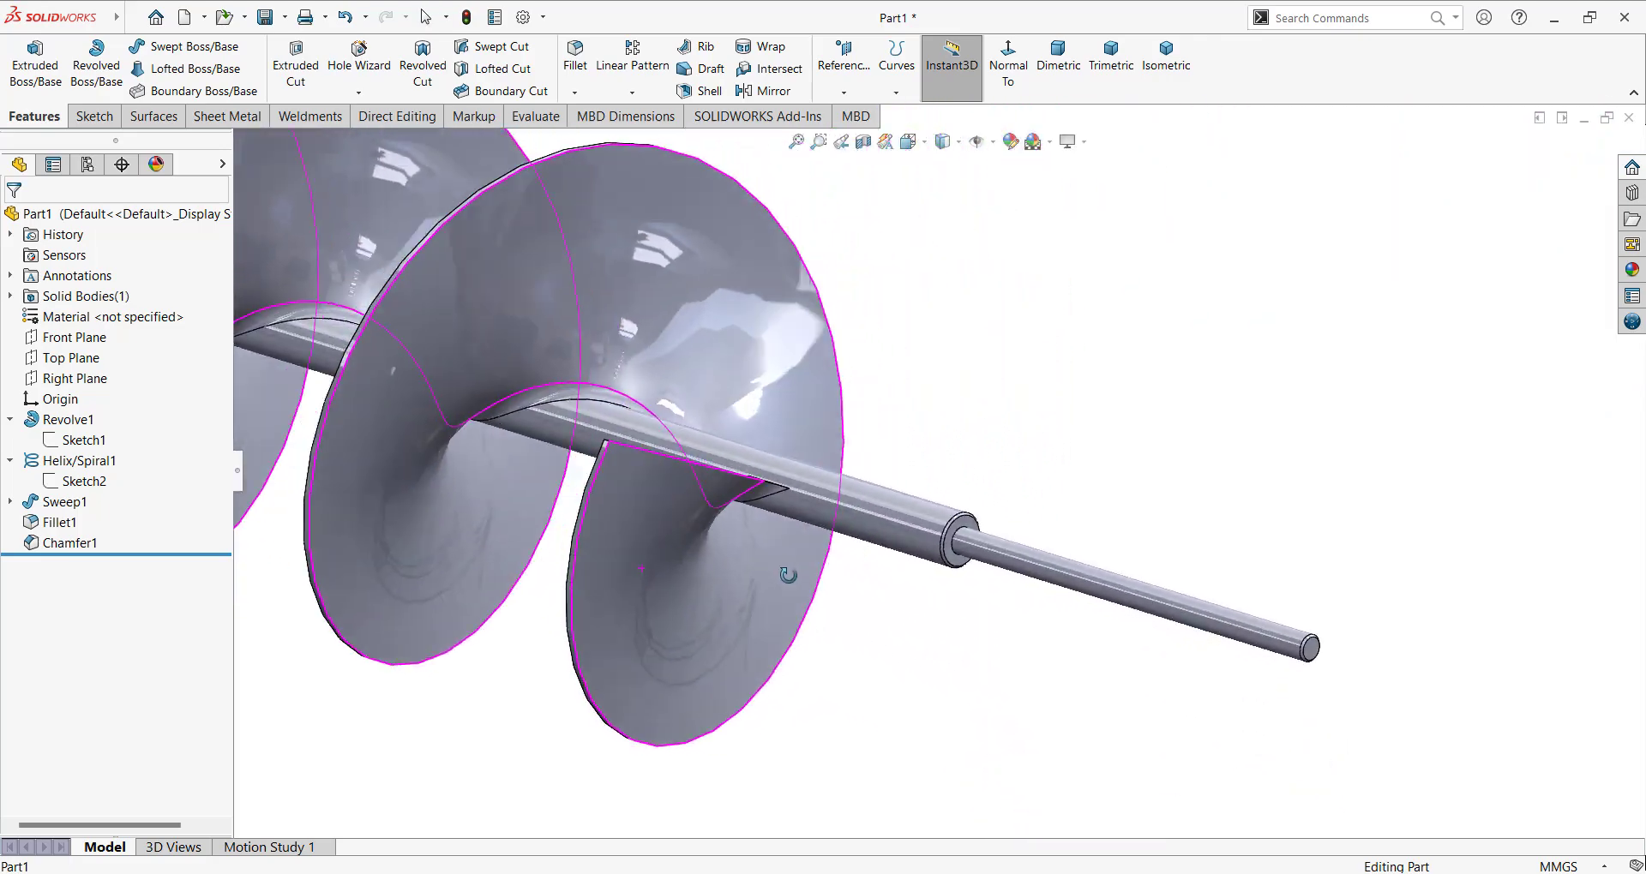
scroll(661, 502, "down", 3)
middle_click_drag(661, 507, 801, 577)
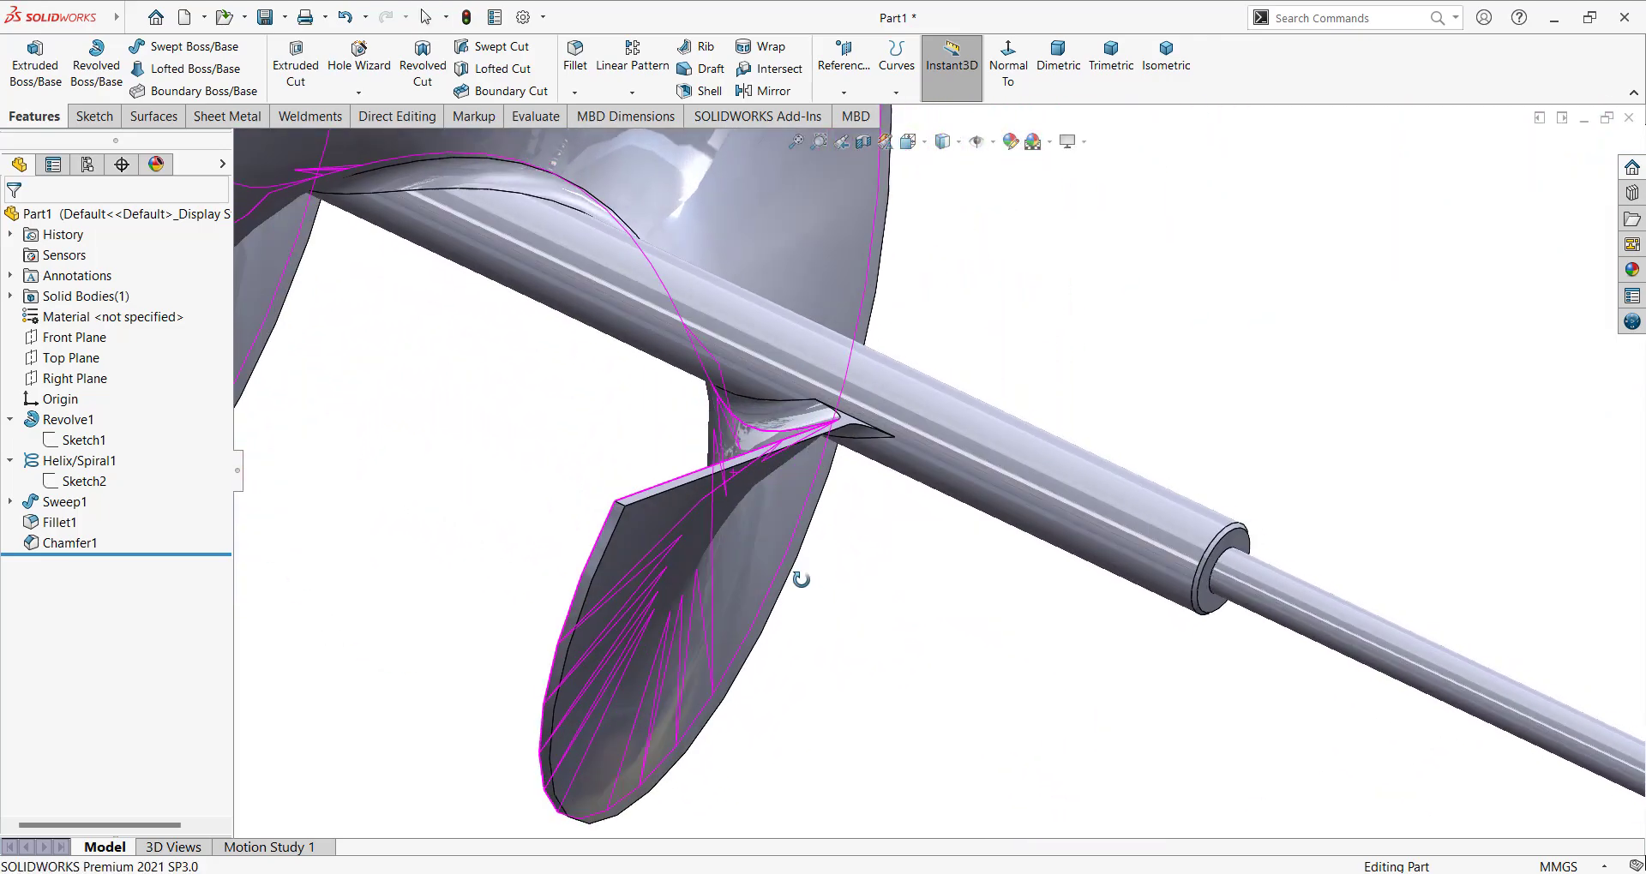
Step: Start a Full Round Fillet with a flight face as the first side set
left_click(588, 58)
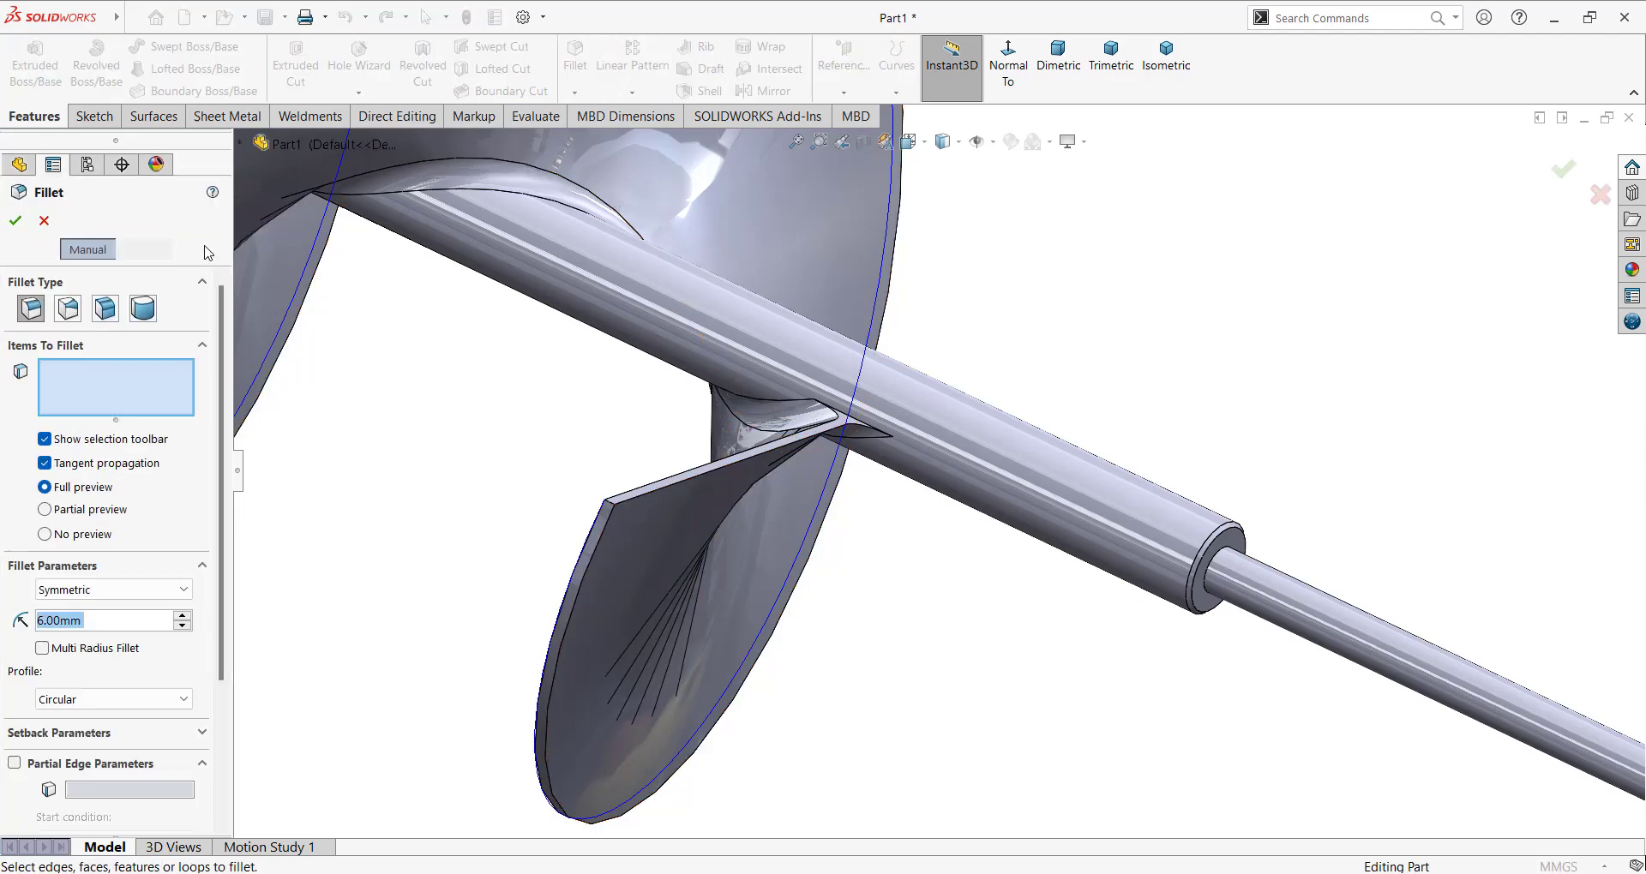
left_click(145, 310)
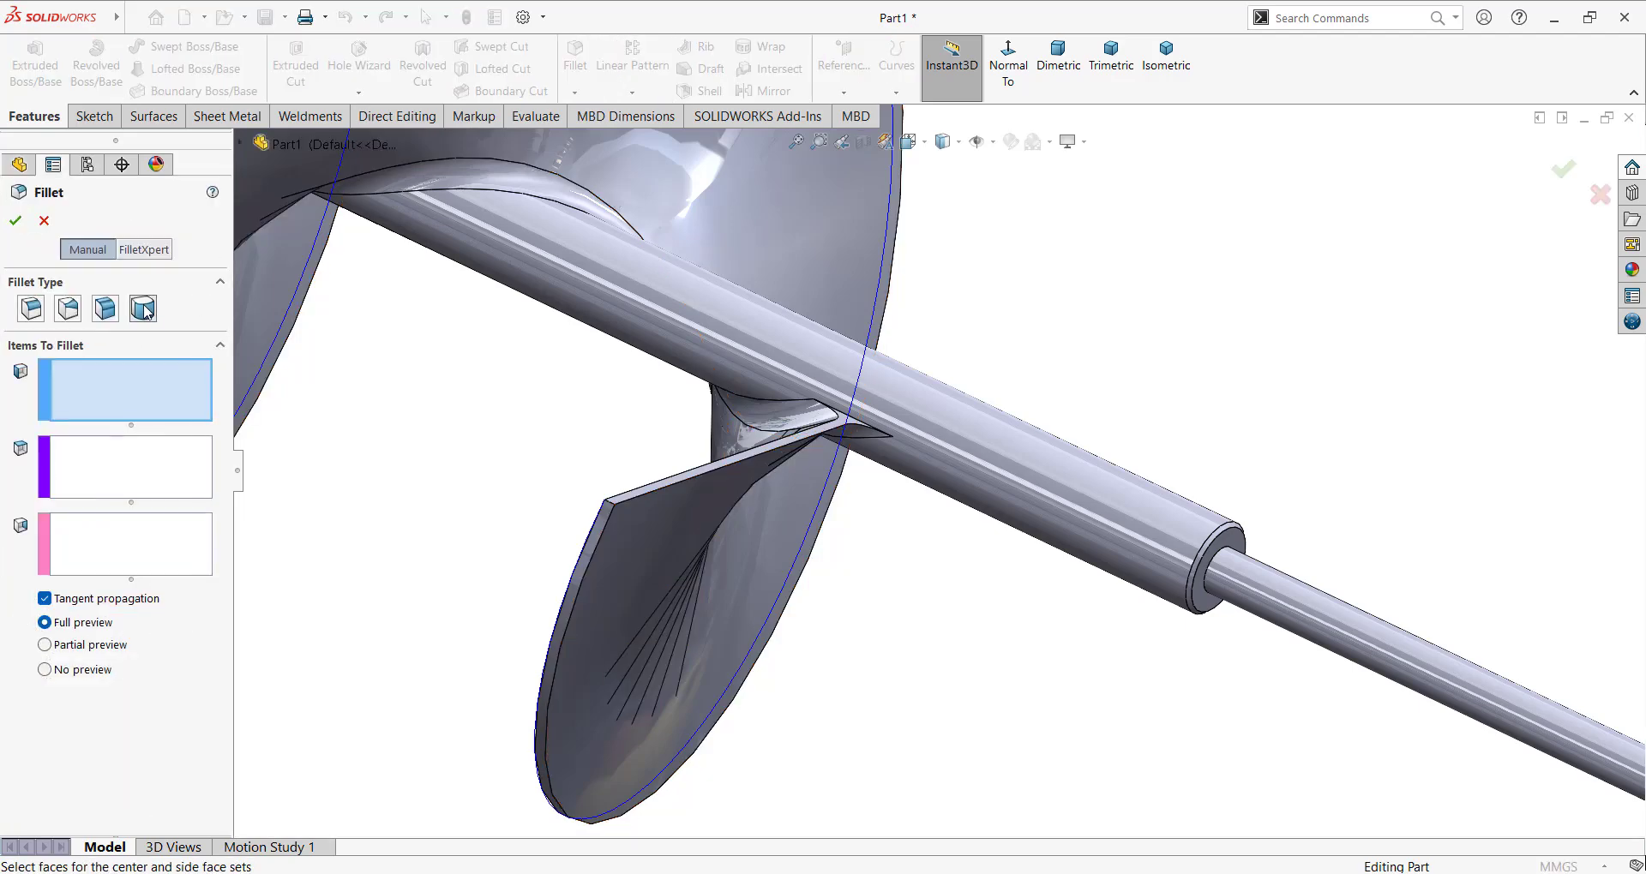
left_click(646, 507)
left_click(120, 489)
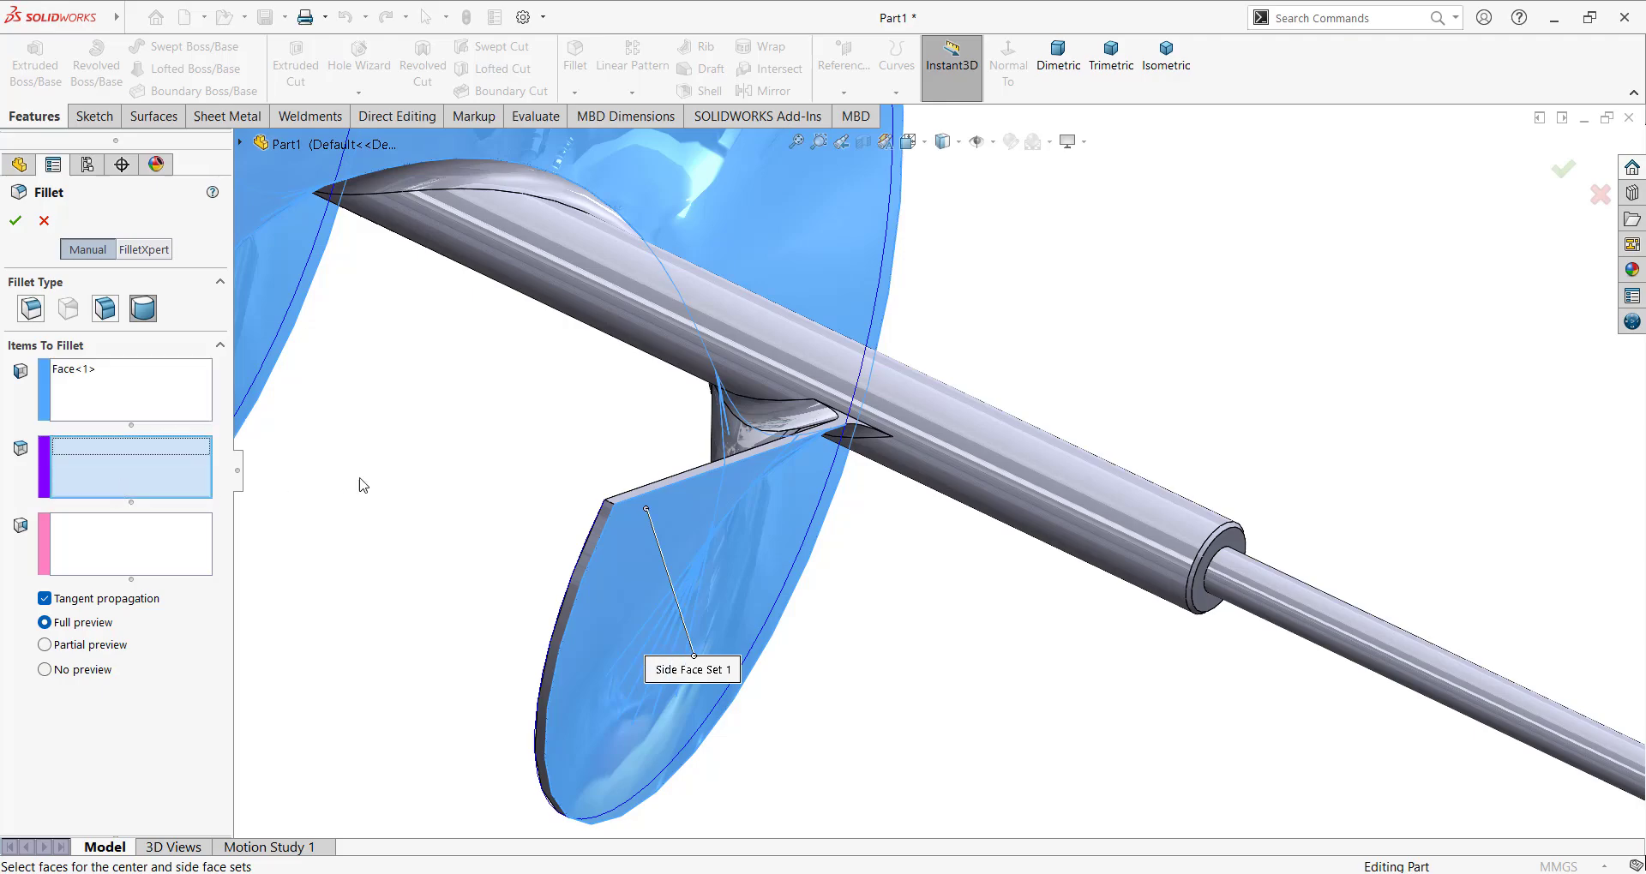
middle_click_drag(360, 481, 378, 521)
scroll(742, 670, "down", 3)
scroll(741, 671, "down", 3)
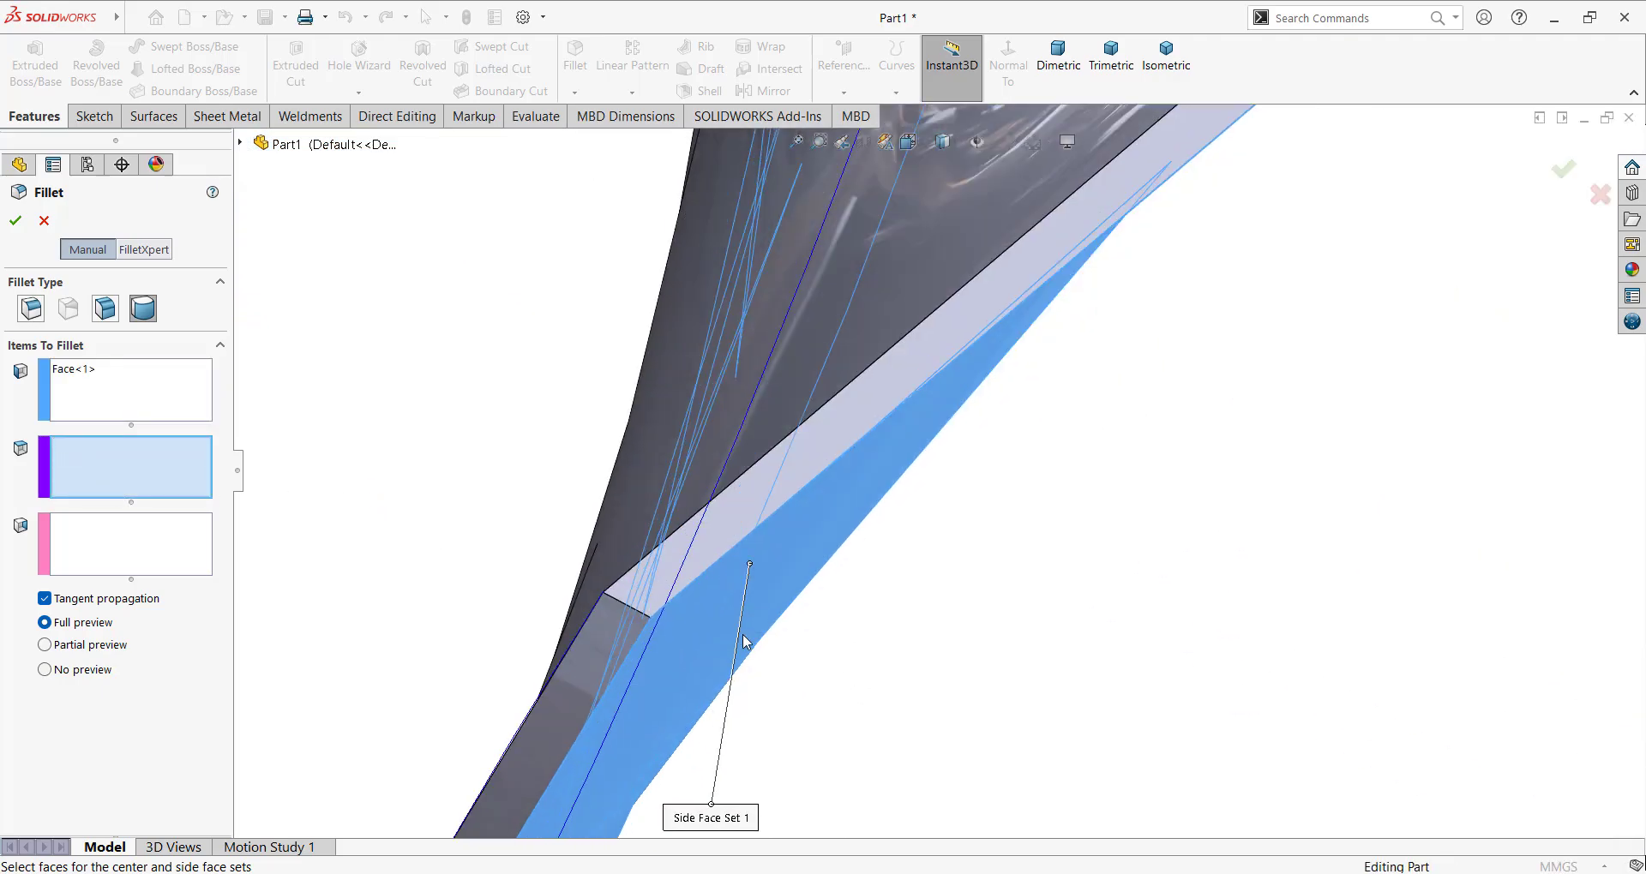
Step: Pick the flight's thin edge as center set and the opposite face as second side set
left_click(675, 572)
left_click(156, 550)
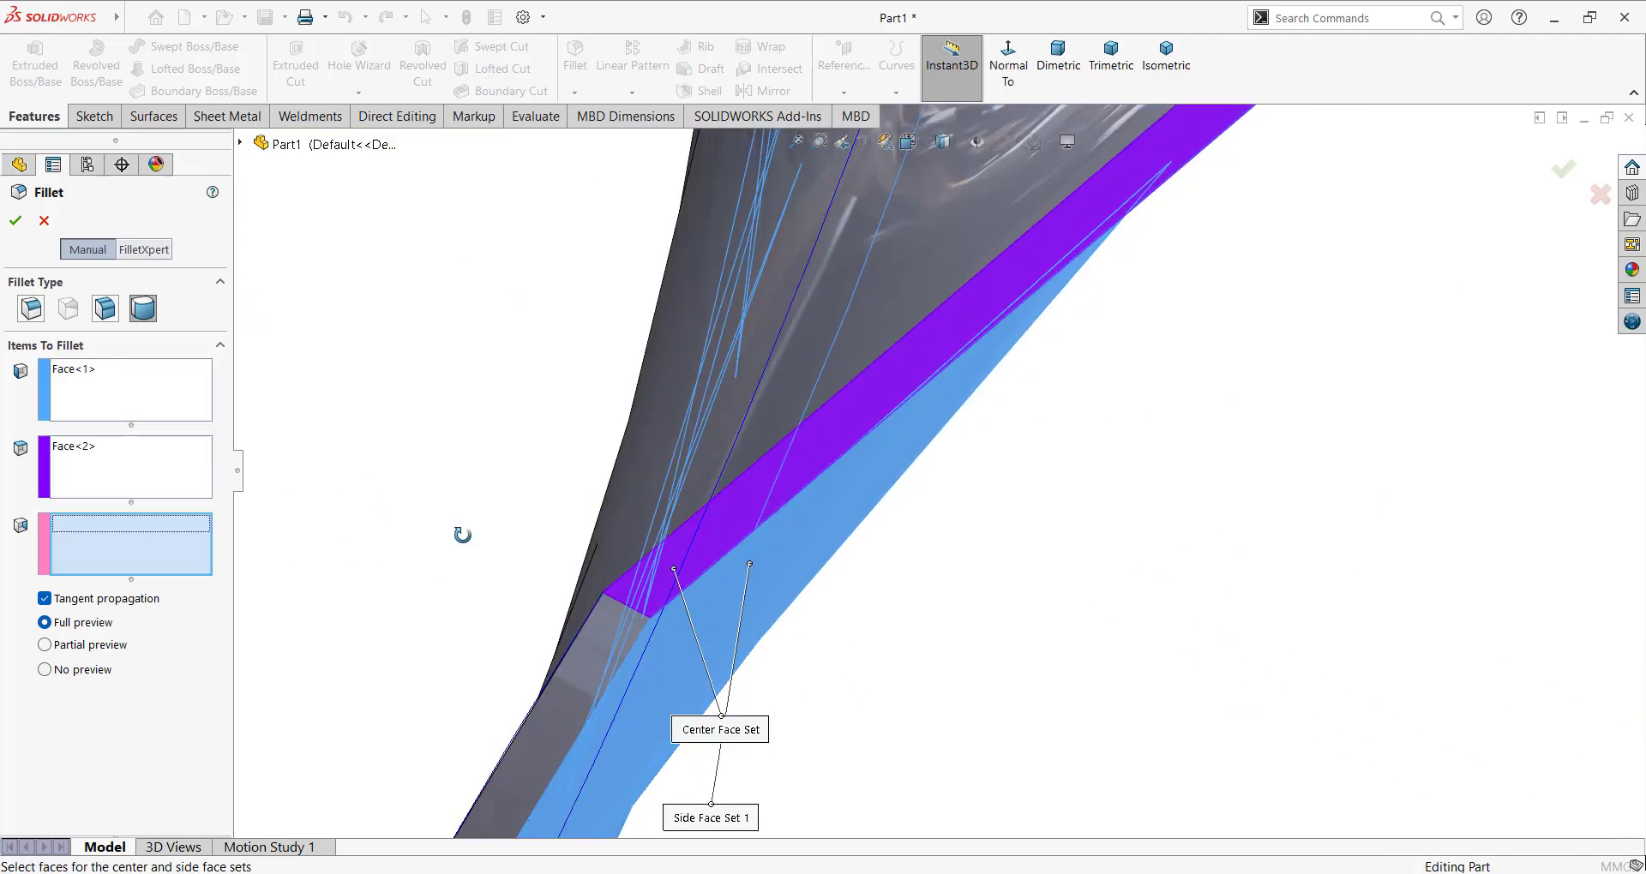
scroll(514, 518, "up", 5)
scroll(540, 507, "up", 5)
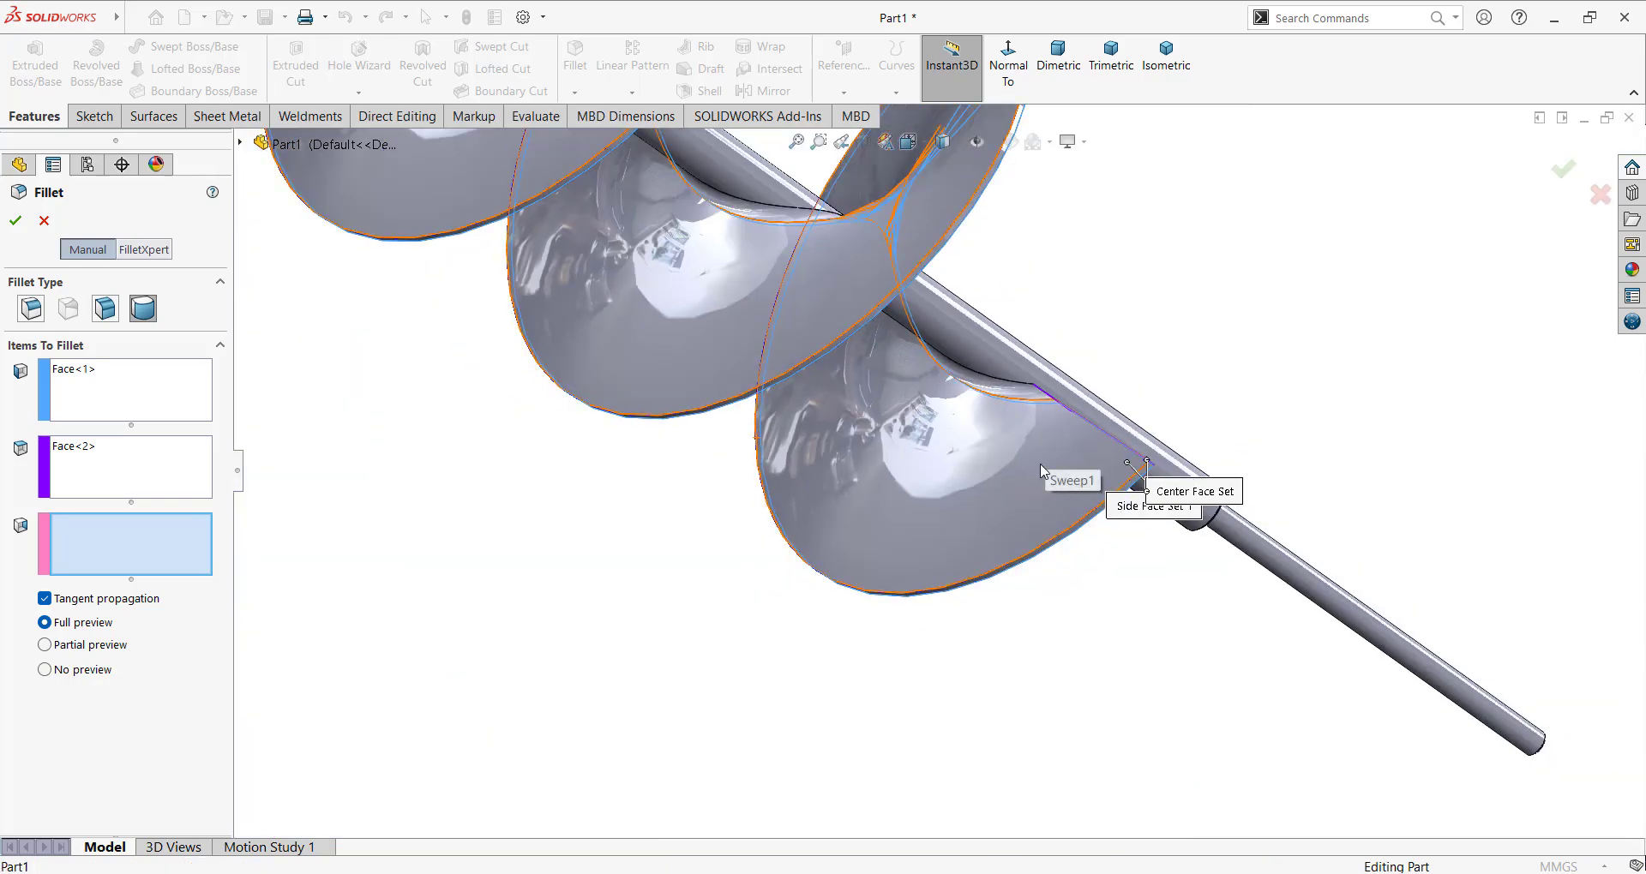
left_click(1052, 481)
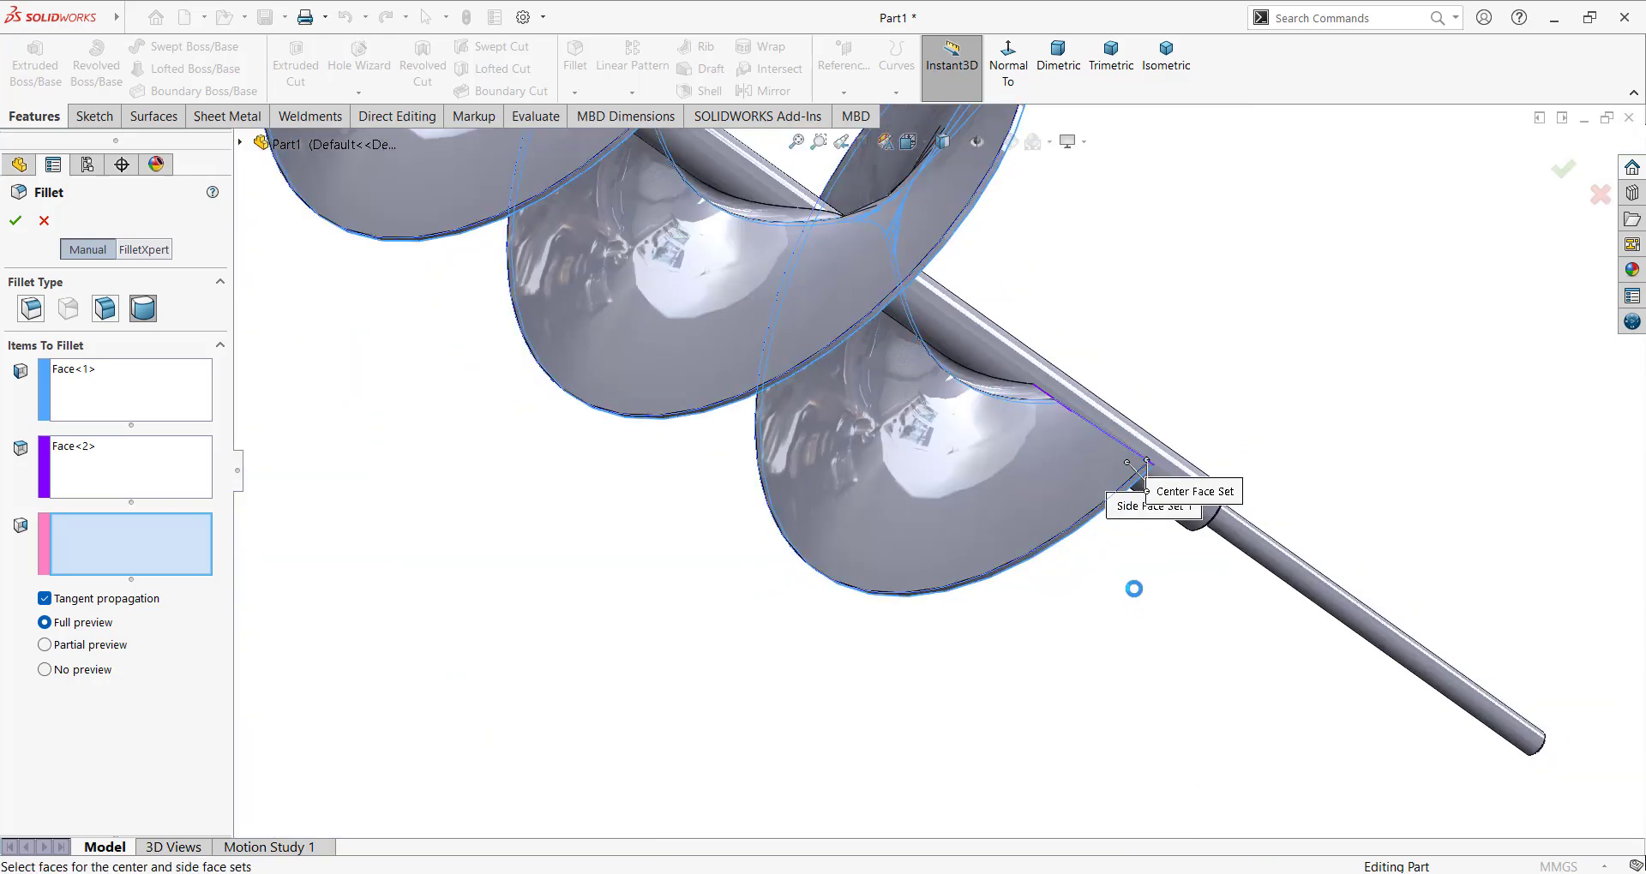
scroll(1114, 549, "down", 3)
scroll(1183, 531, "down", 3)
scroll(1226, 521, "down", 2)
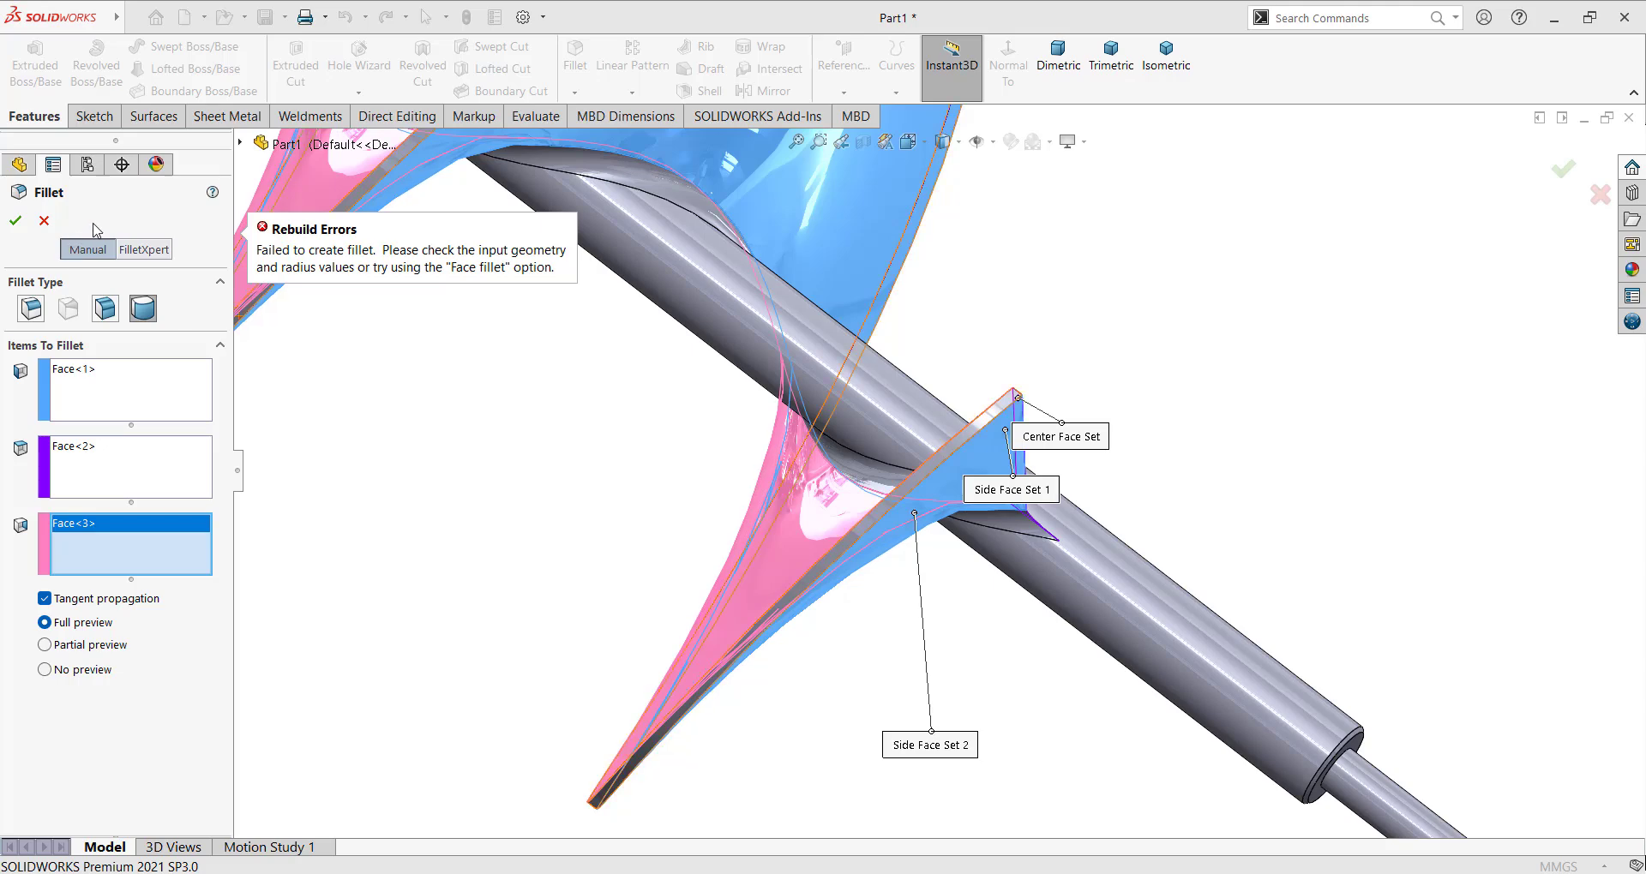
Step: Clear the failed full-round selections and orbit around the flight–shaft junction
left_click(46, 221)
mouse_move(1159, 502)
middle_mouse_down()
mouse_move(1069, 460)
mouse_move(1055, 517)
mouse_move(1036, 444)
mouse_move(1039, 463)
mouse_move(855, 471)
middle_mouse_up()
mouse_move(881, 354)
middle_mouse_down()
mouse_move(1040, 292)
mouse_move(989, 275)
middle_mouse_up()
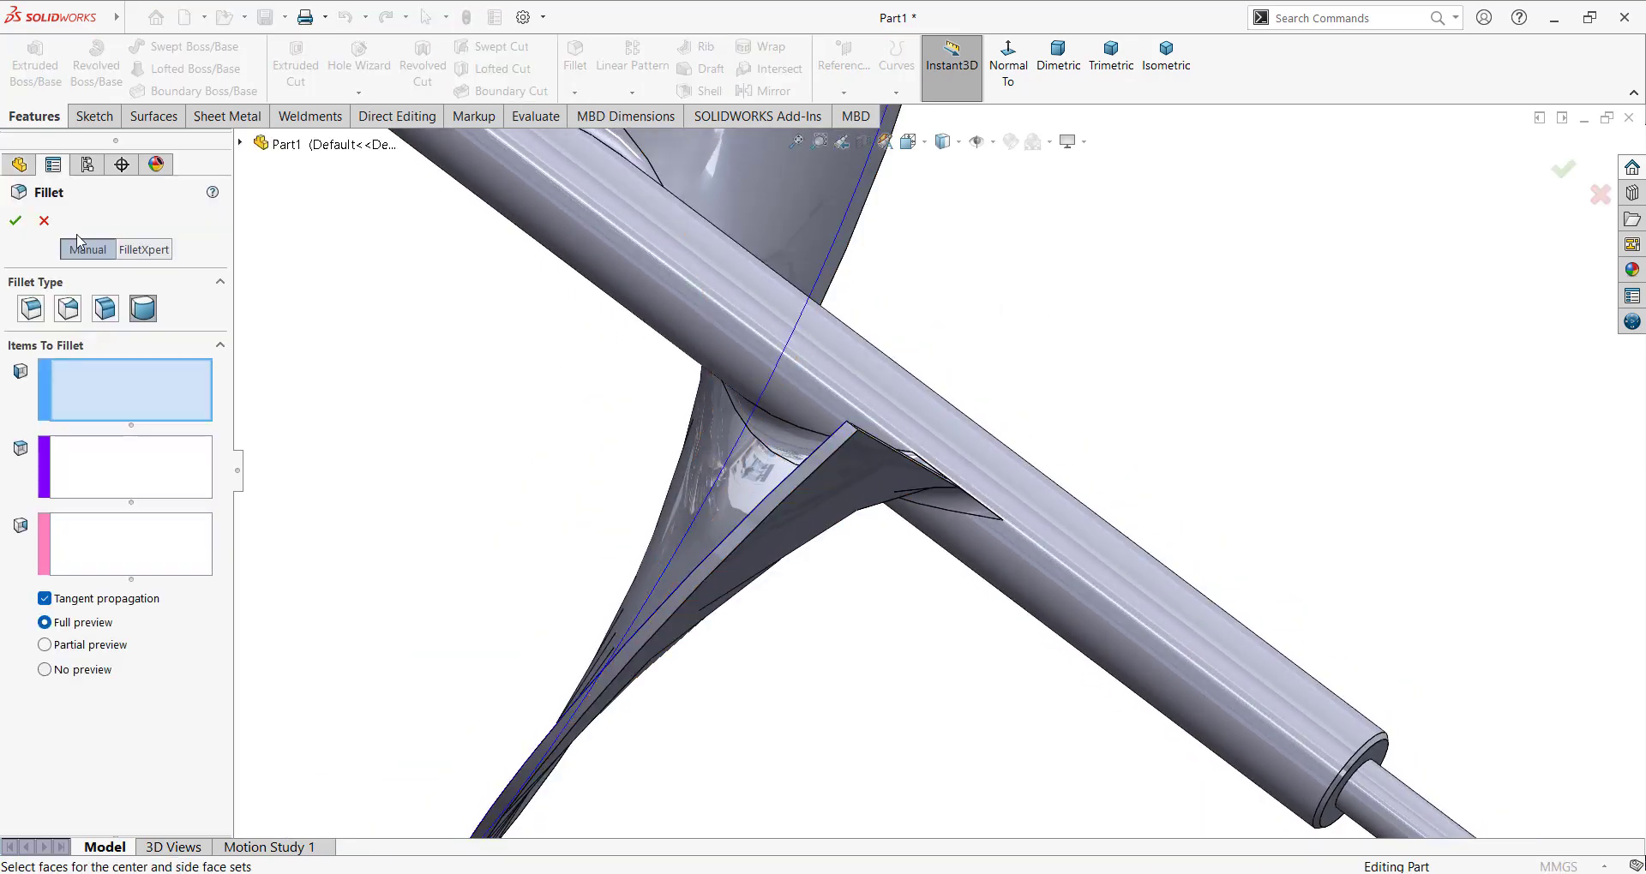
Step: Switch to a Constant Size fillet and round the flight end's two faces at 1 mm
left_click(31, 311)
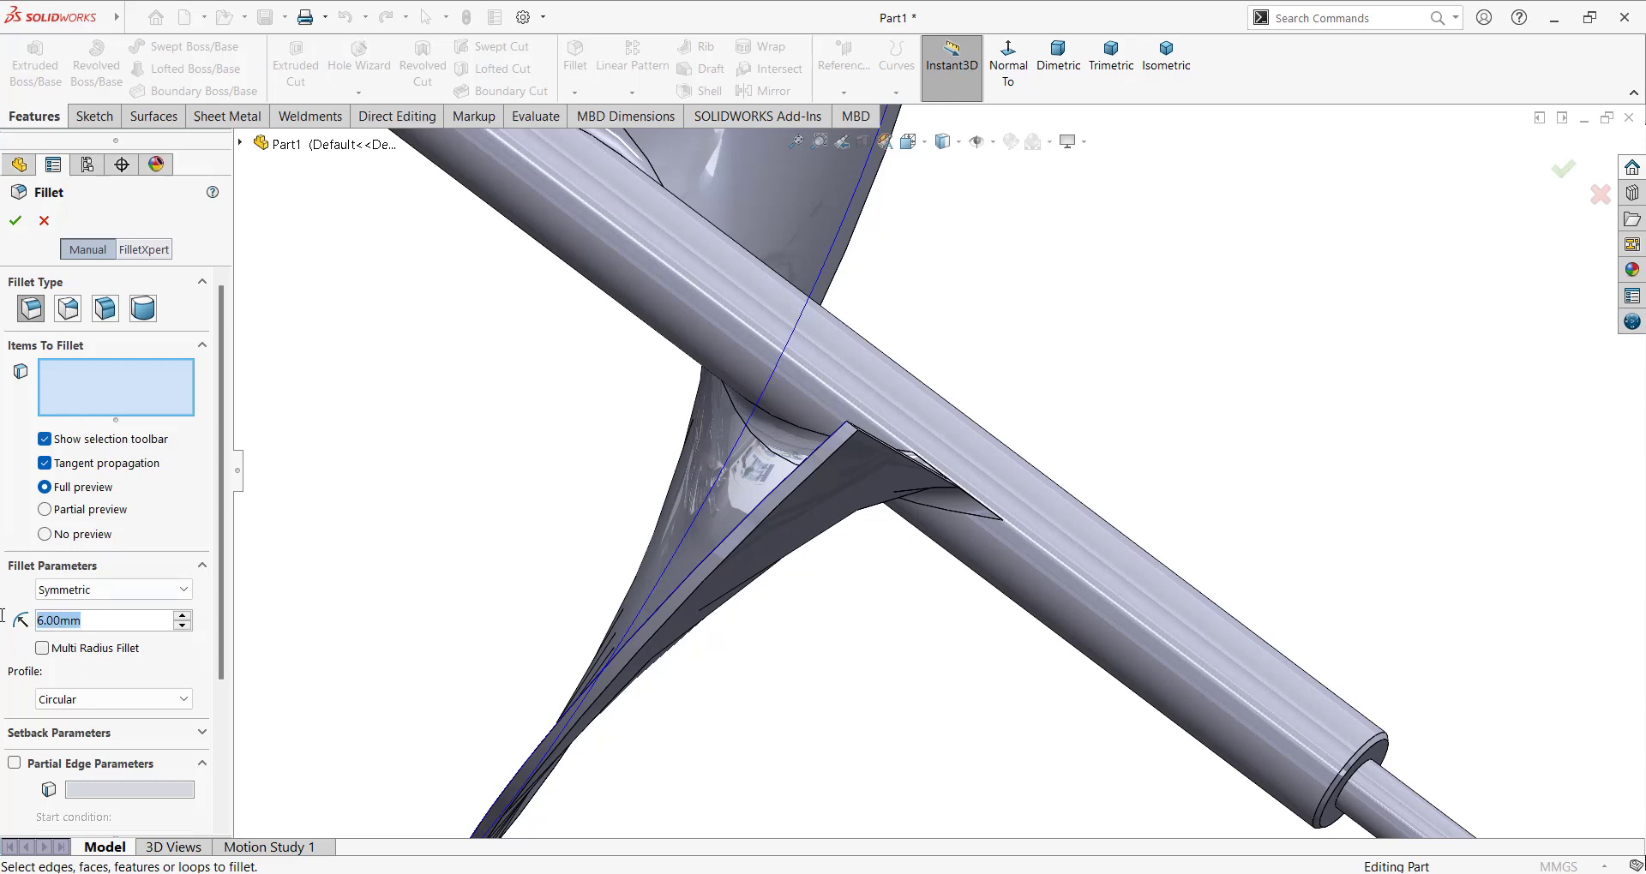
scroll(698, 507, "down", 5)
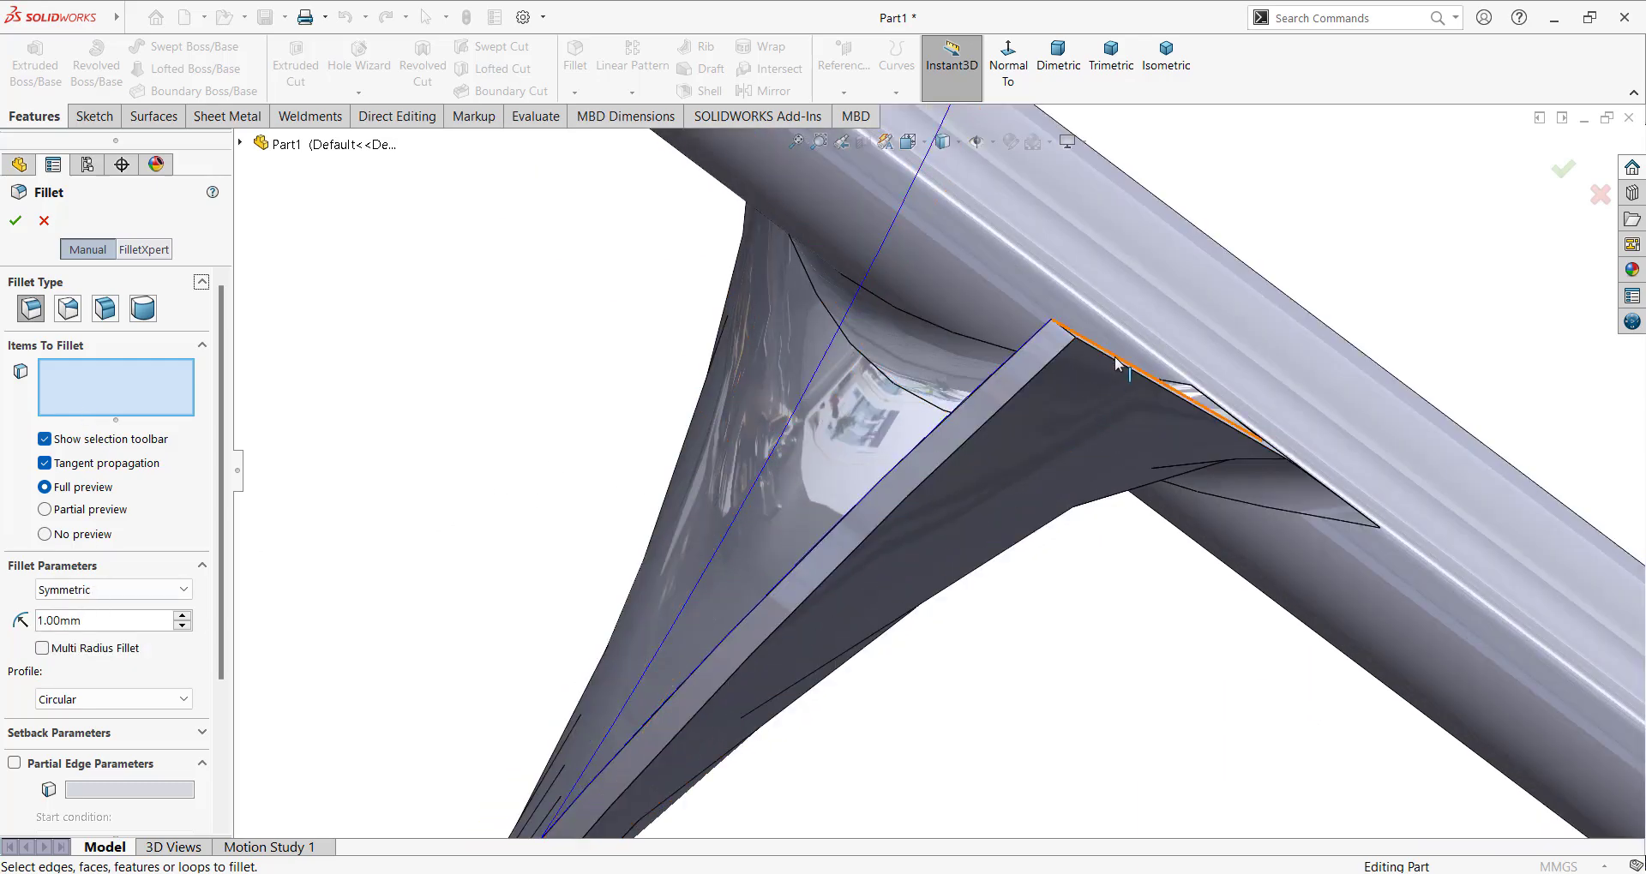
scroll(1062, 383, "down", 4)
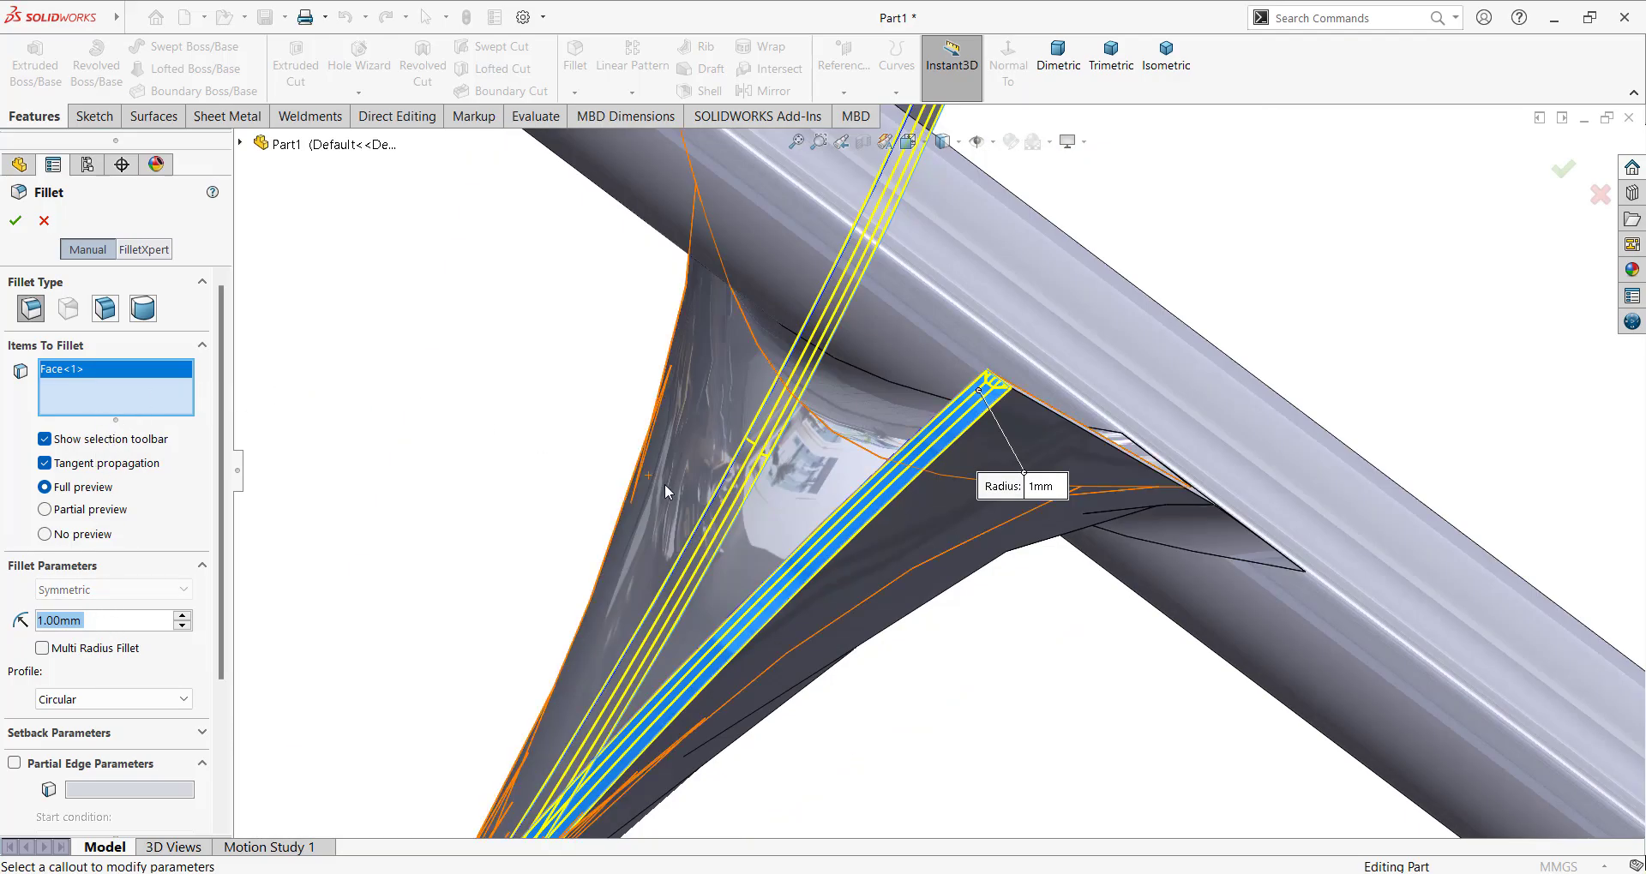
middle_click_drag(667, 492, 975, 477)
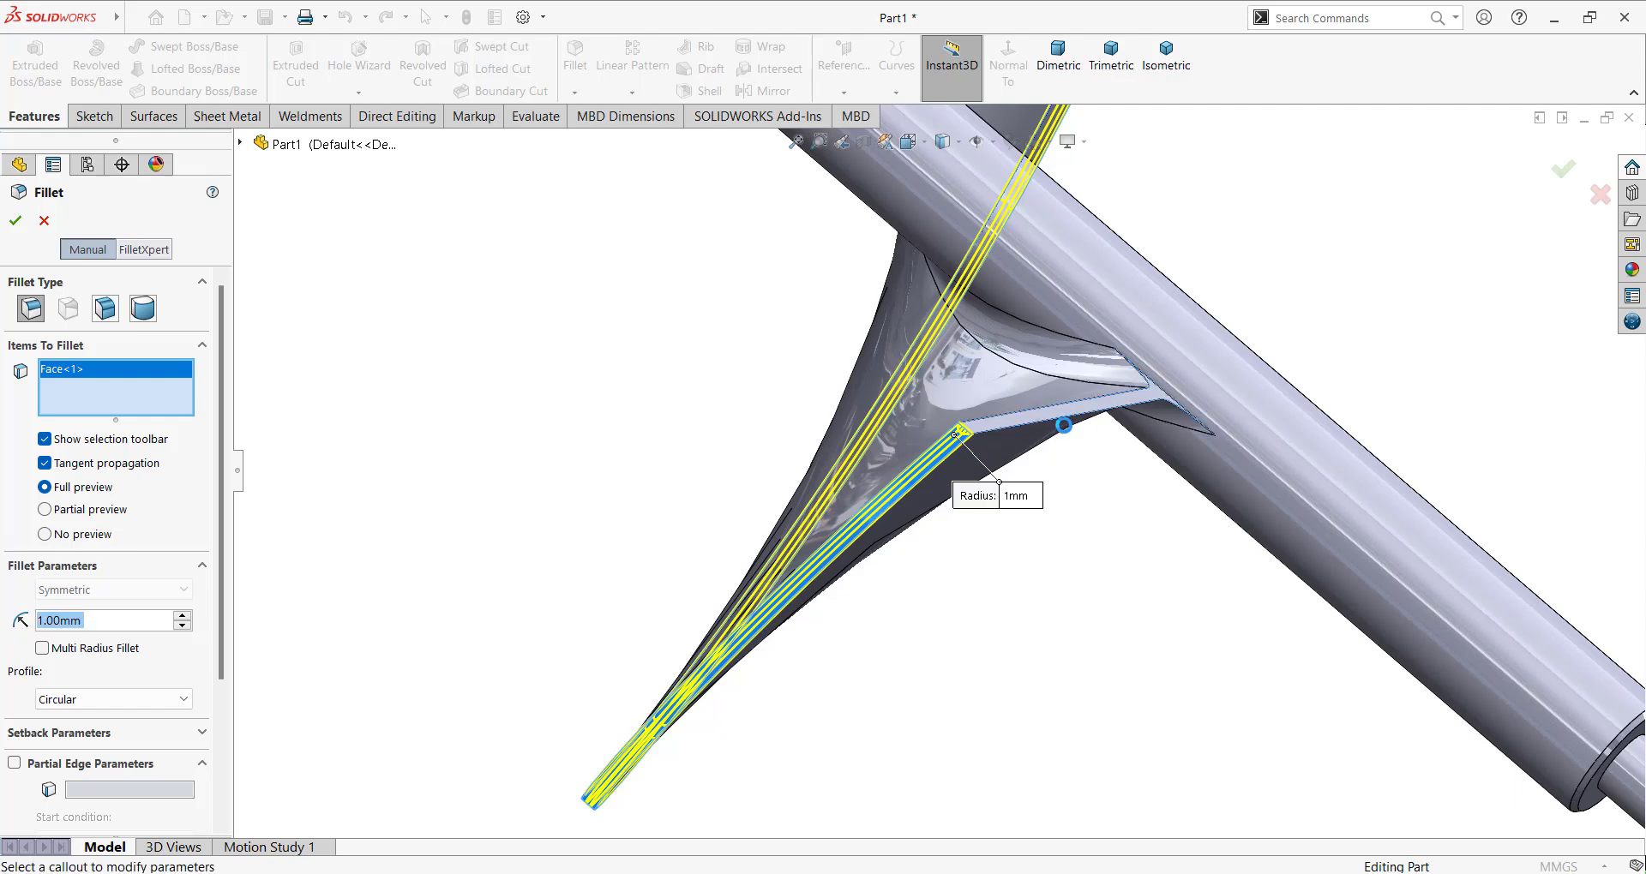
left_click(1091, 502)
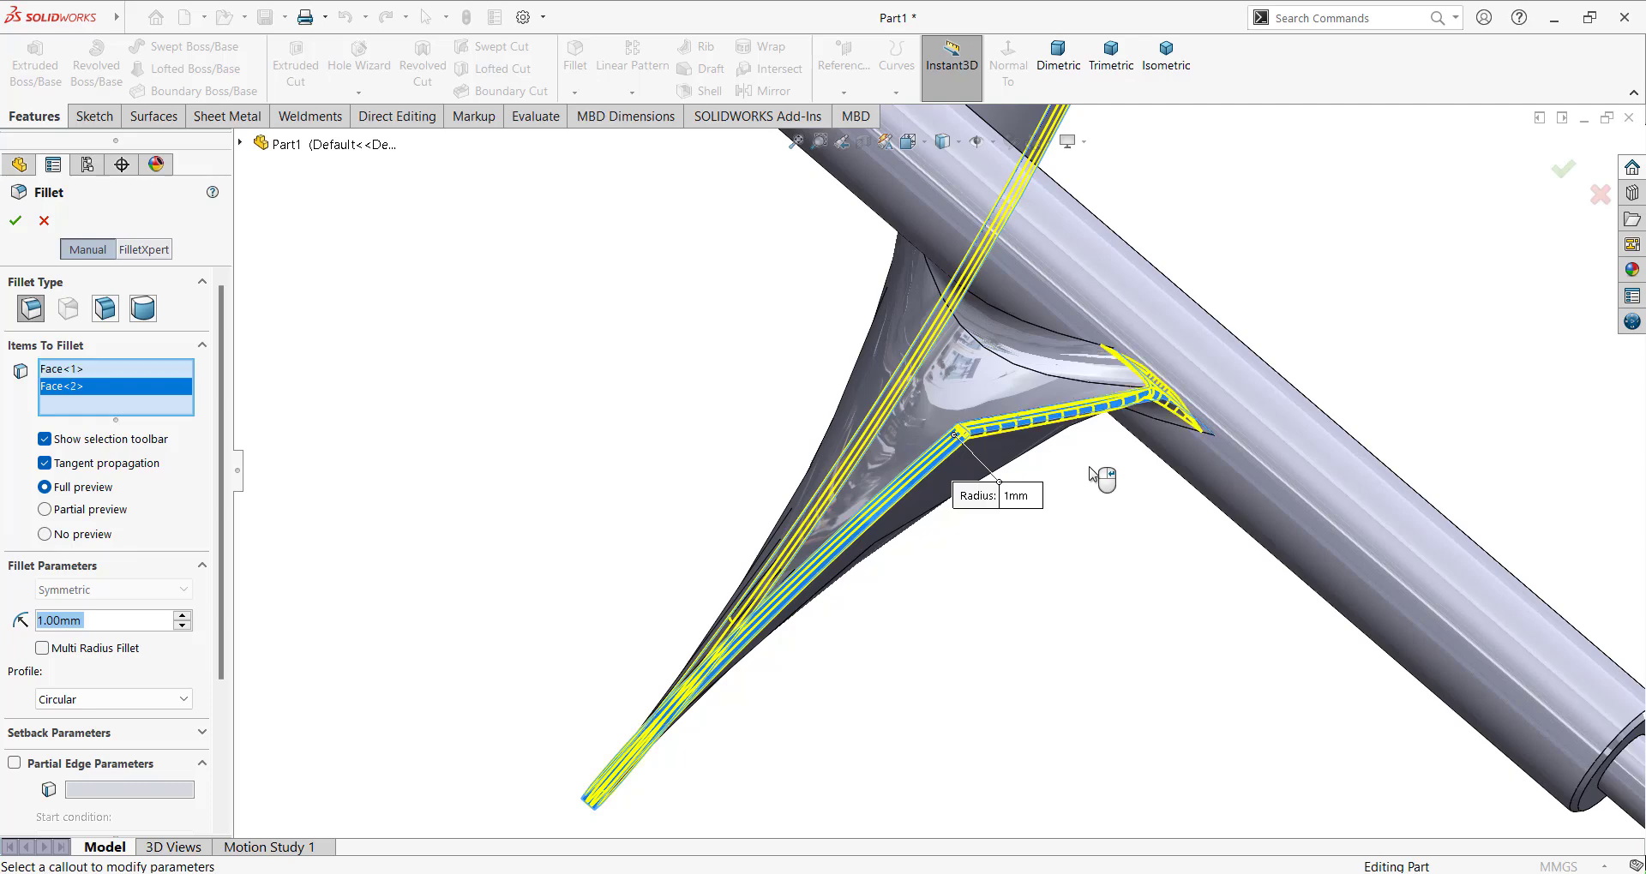
middle_click_drag(1090, 502, 1087, 452)
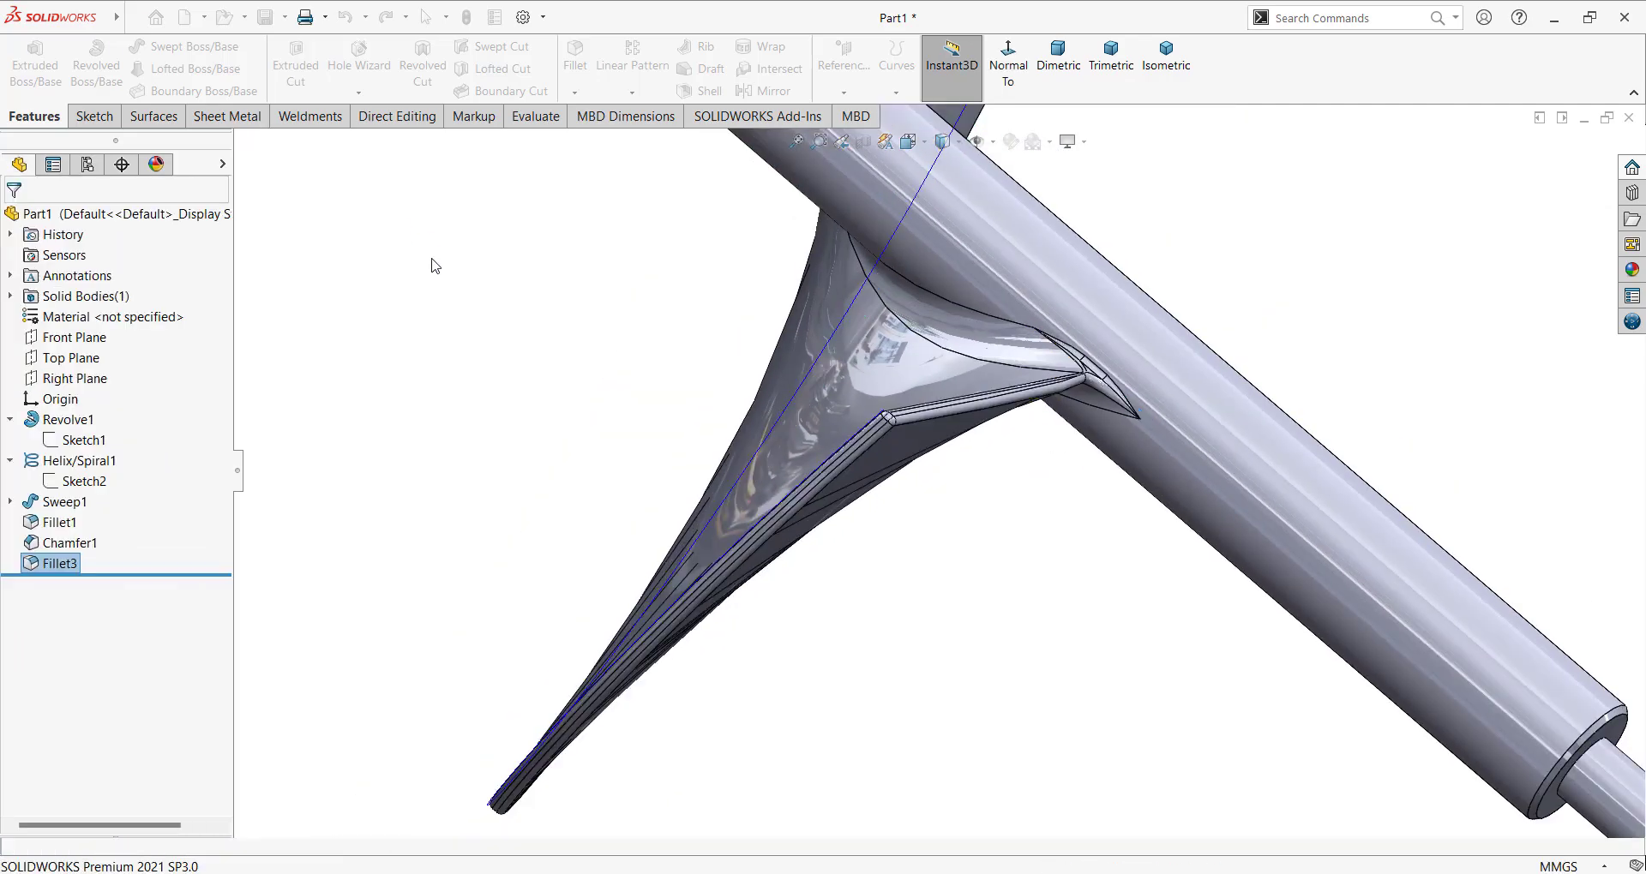
mouse_move(966, 452)
middle_mouse_down()
mouse_move(968, 368)
mouse_move(889, 463)
middle_mouse_up()
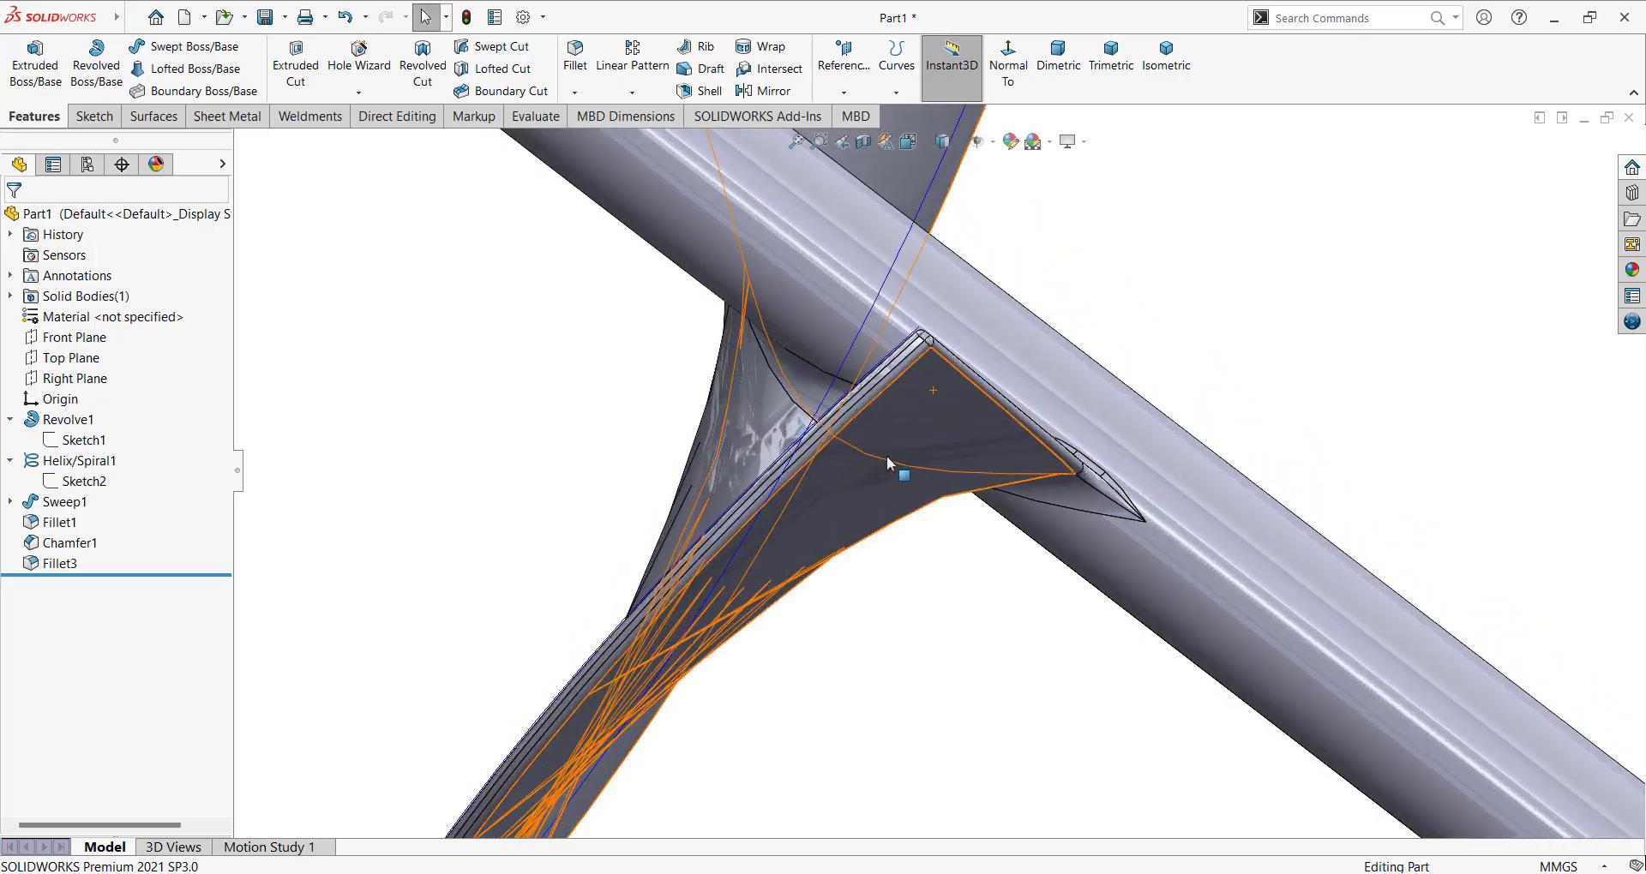
scroll(886, 455, "down", 2)
scroll(912, 341, "down", 4)
key("ctrl+7")
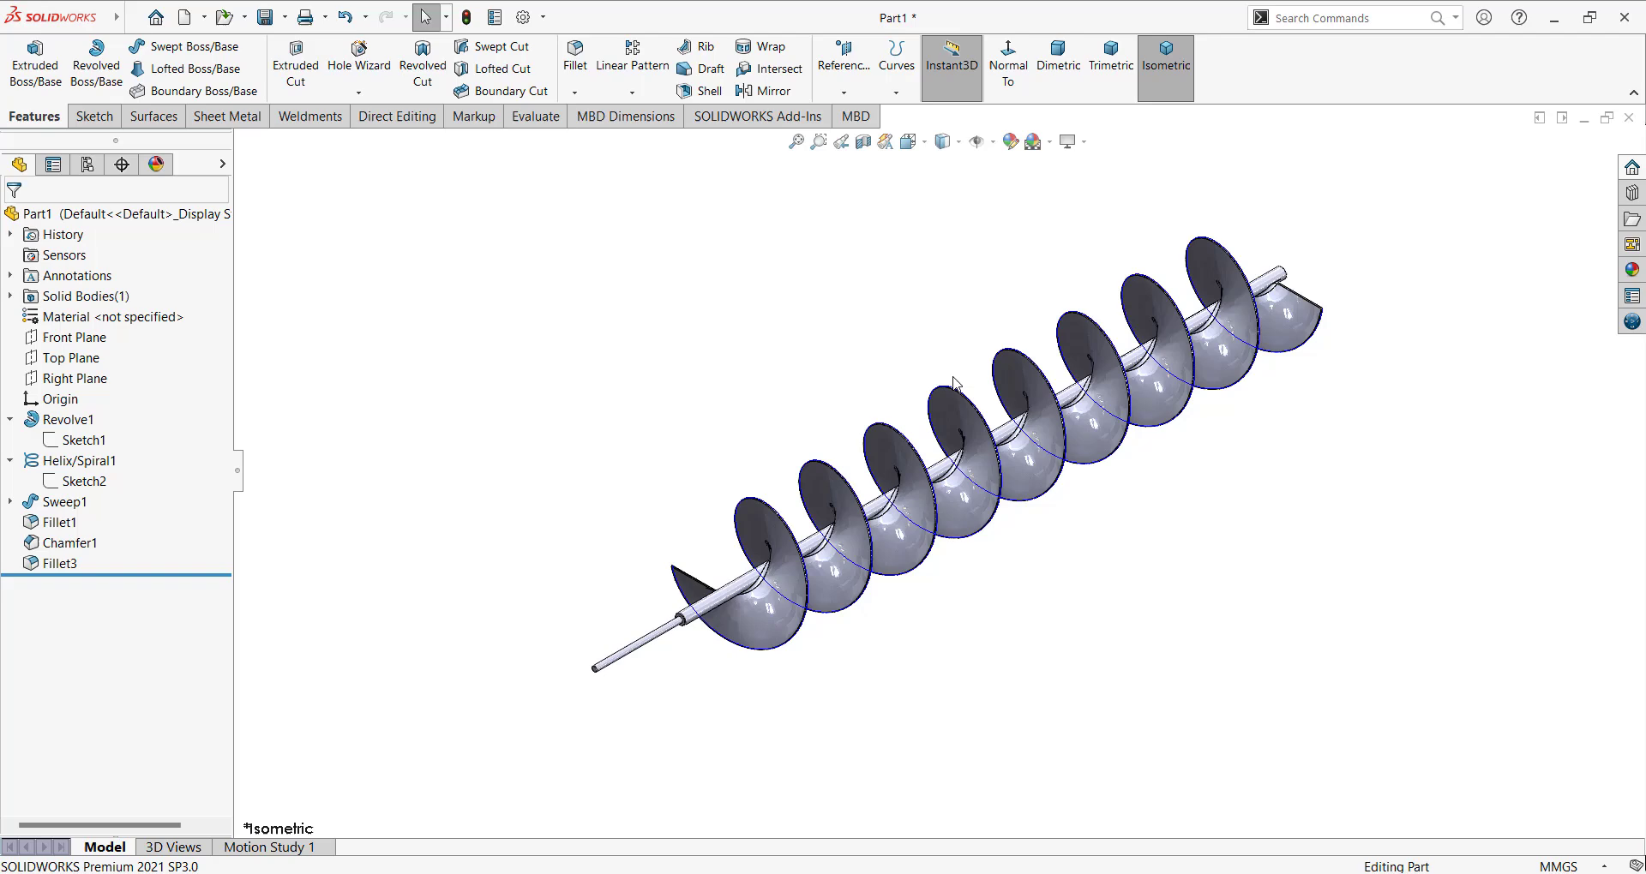
middle_click_drag(956, 383, 845, 363)
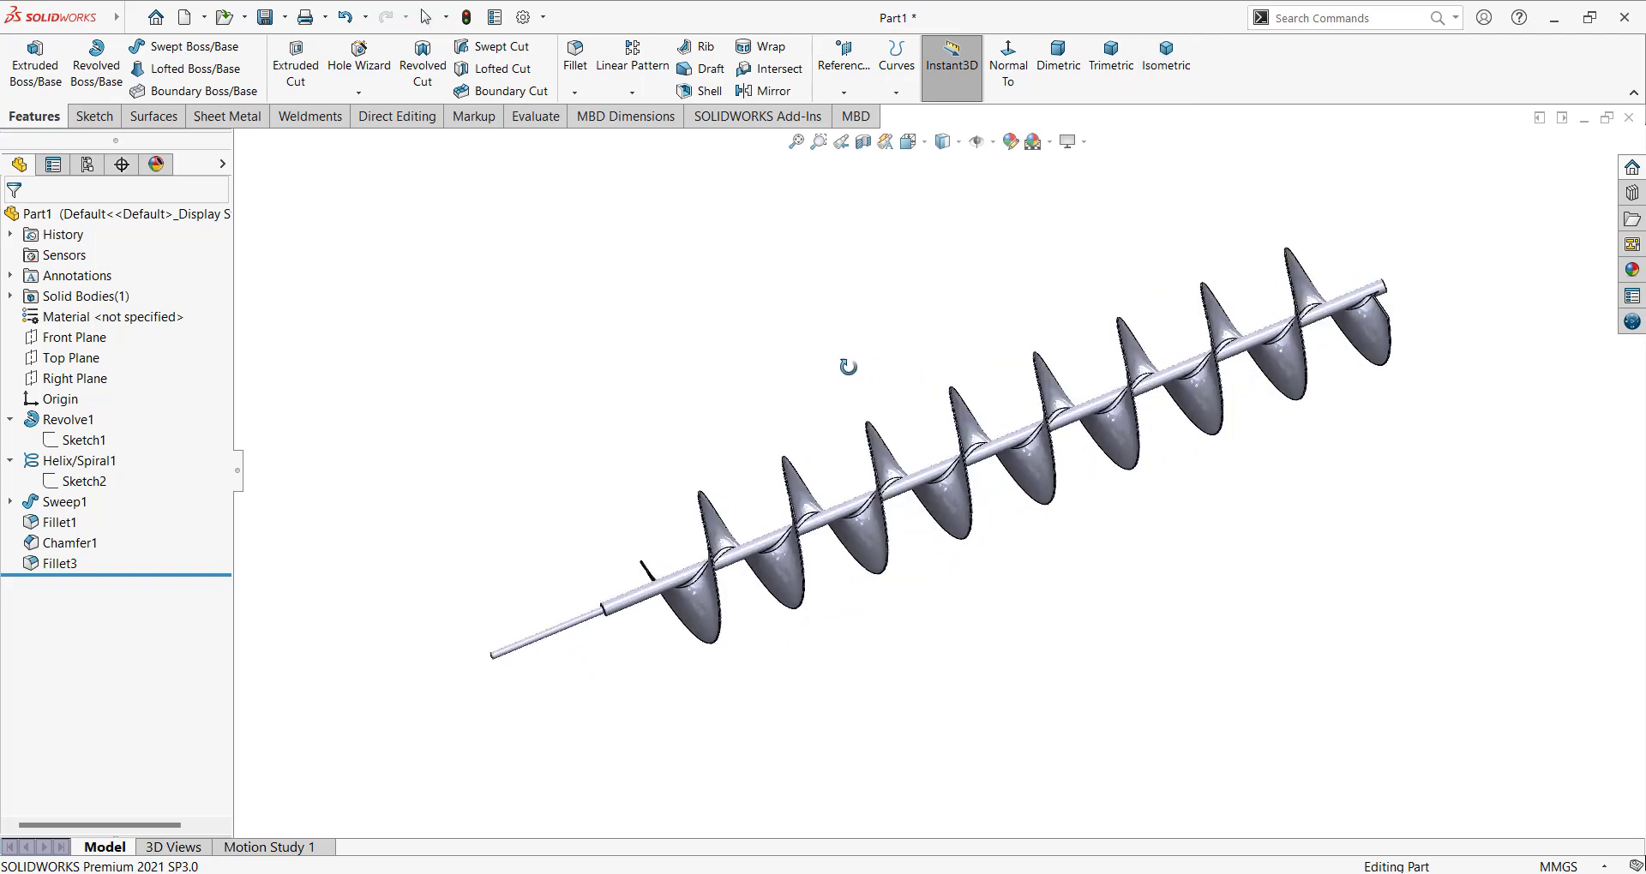
scroll(1076, 451, "down", 5)
scroll(913, 428, "up", 5)
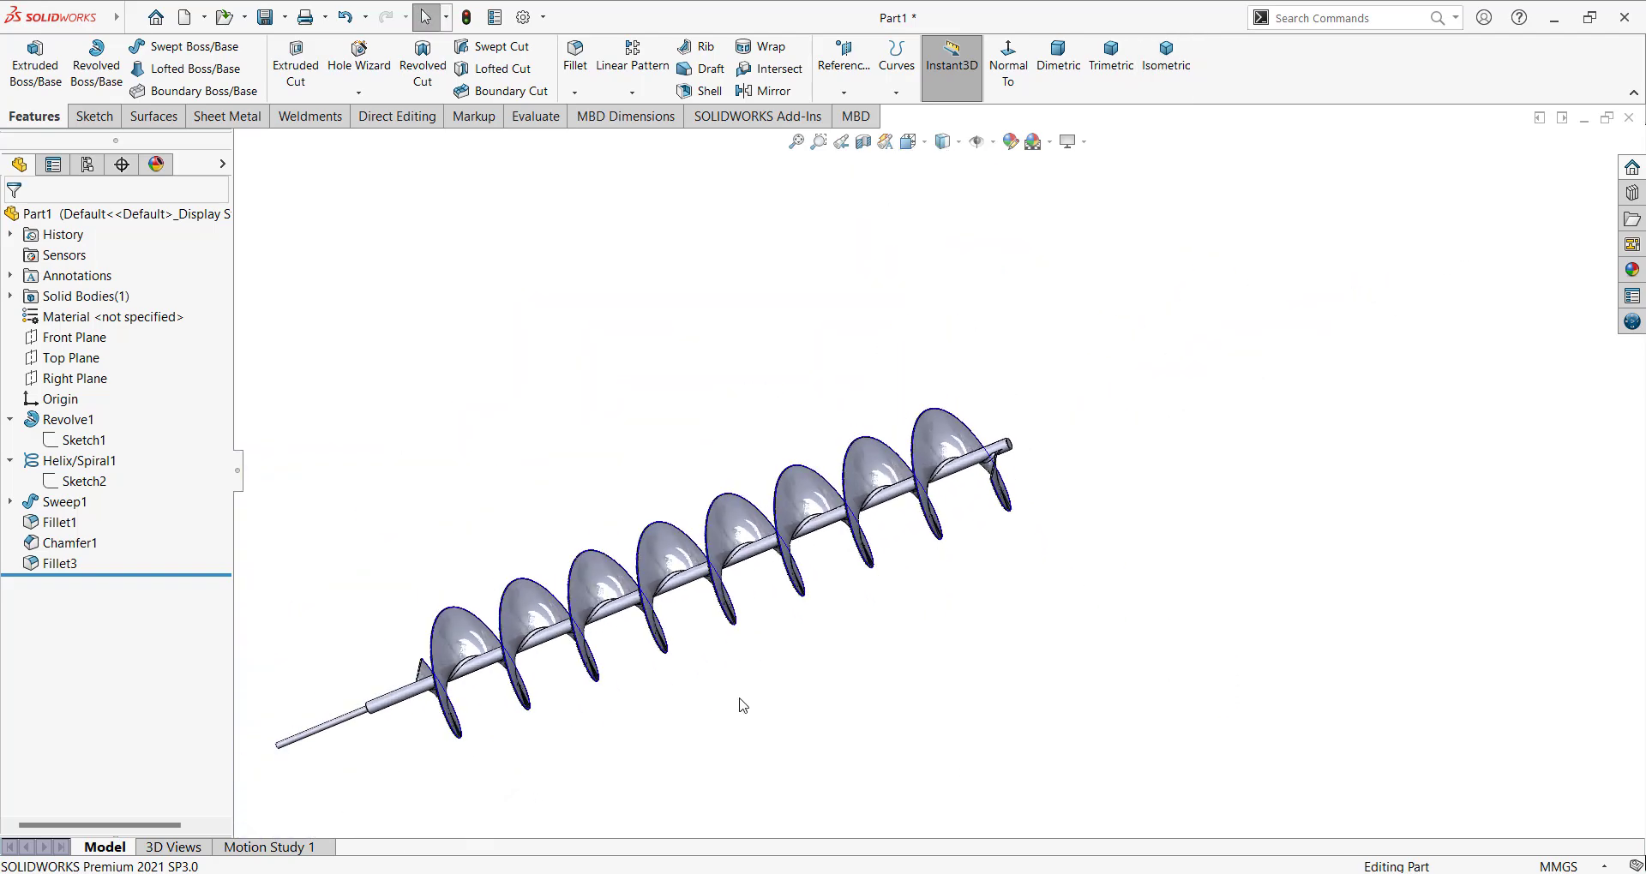
mouse_move(738, 702)
middle_mouse_down()
mouse_move(762, 457)
mouse_move(798, 489)
middle_mouse_up()
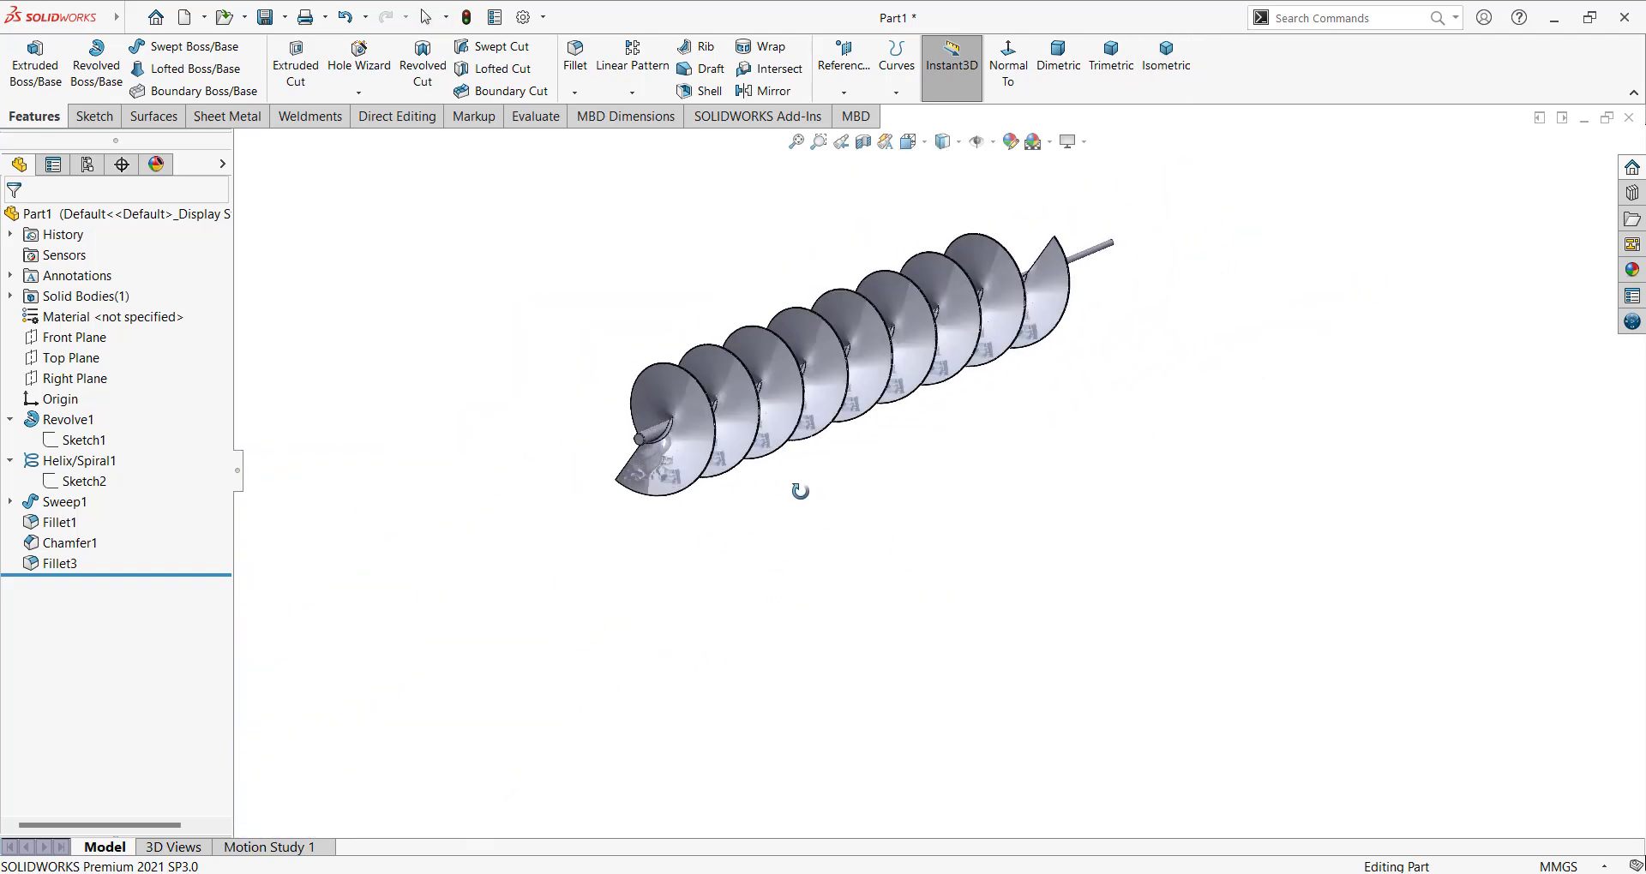
key("ctrl+7")
mouse_move(897, 538)
middle_mouse_down()
mouse_move(951, 519)
mouse_move(686, 663)
mouse_move(755, 504)
mouse_move(920, 354)
middle_mouse_up()
scroll(686, 663, "up", 3)
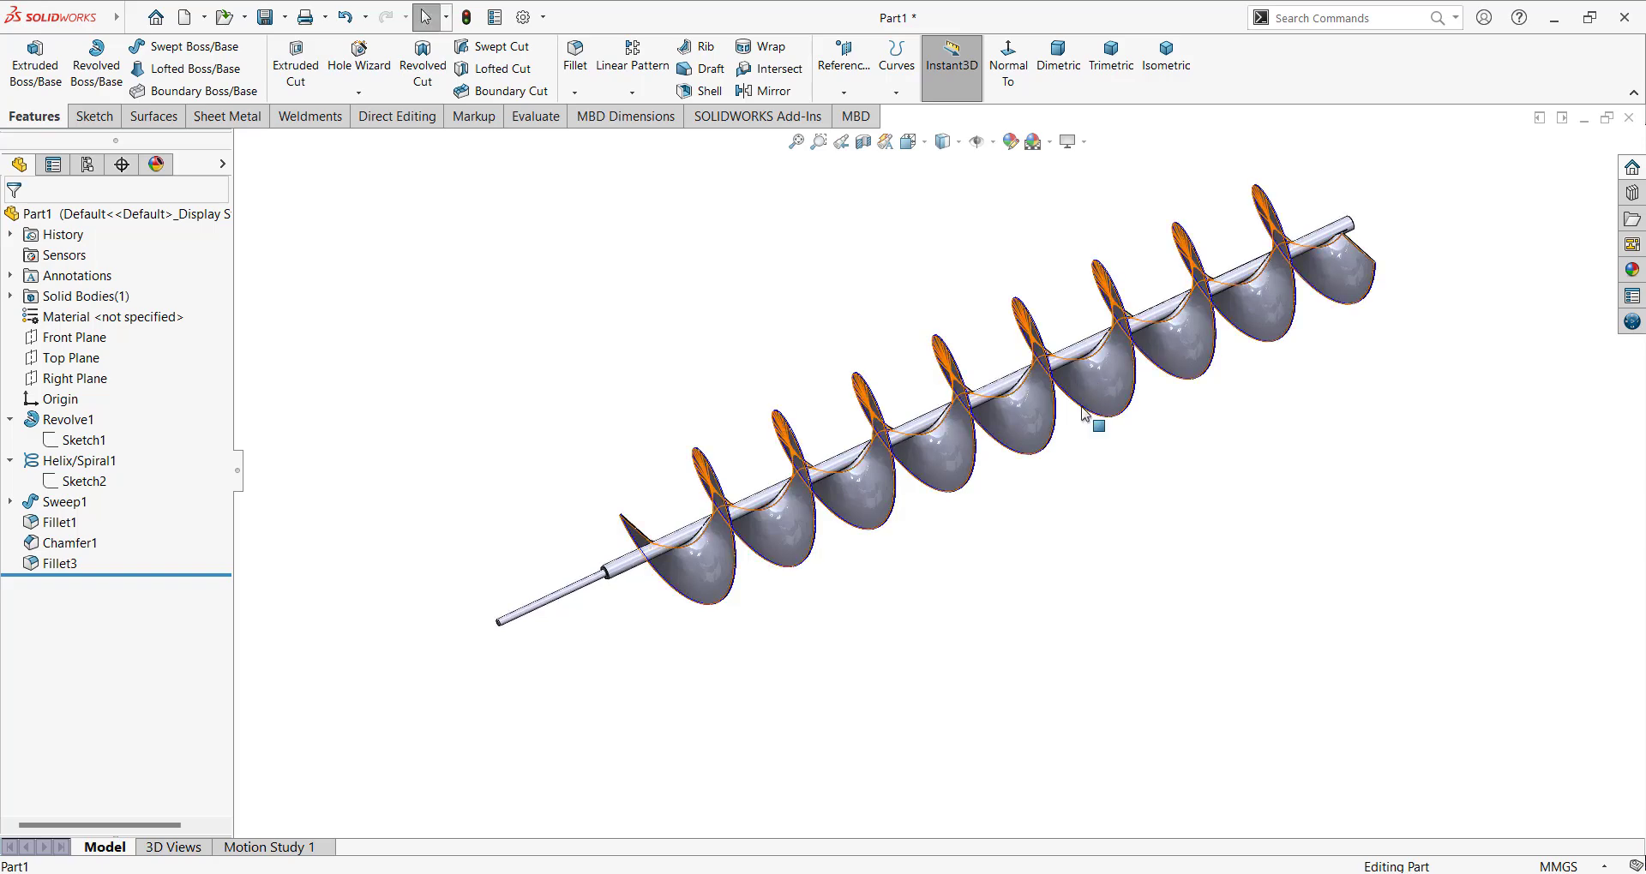
scroll(1091, 422, "up", 2)
scroll(1112, 407, "up", 2)
scroll(1112, 407, "down", 6)
scroll(840, 570, "up", 2)
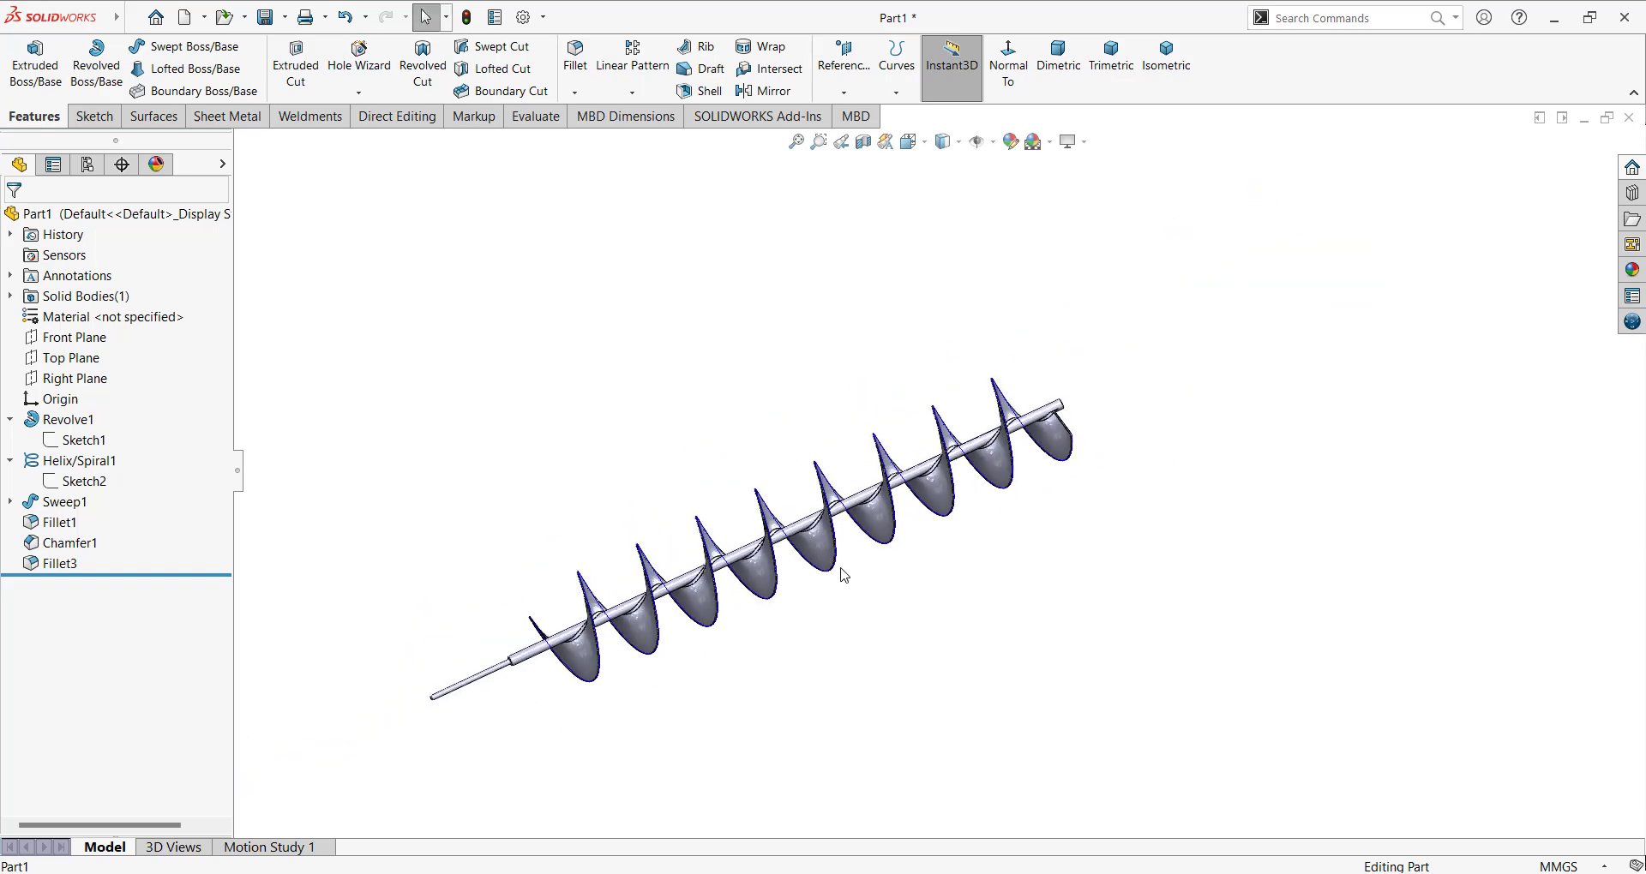
middle_click_drag(837, 574, 852, 556)
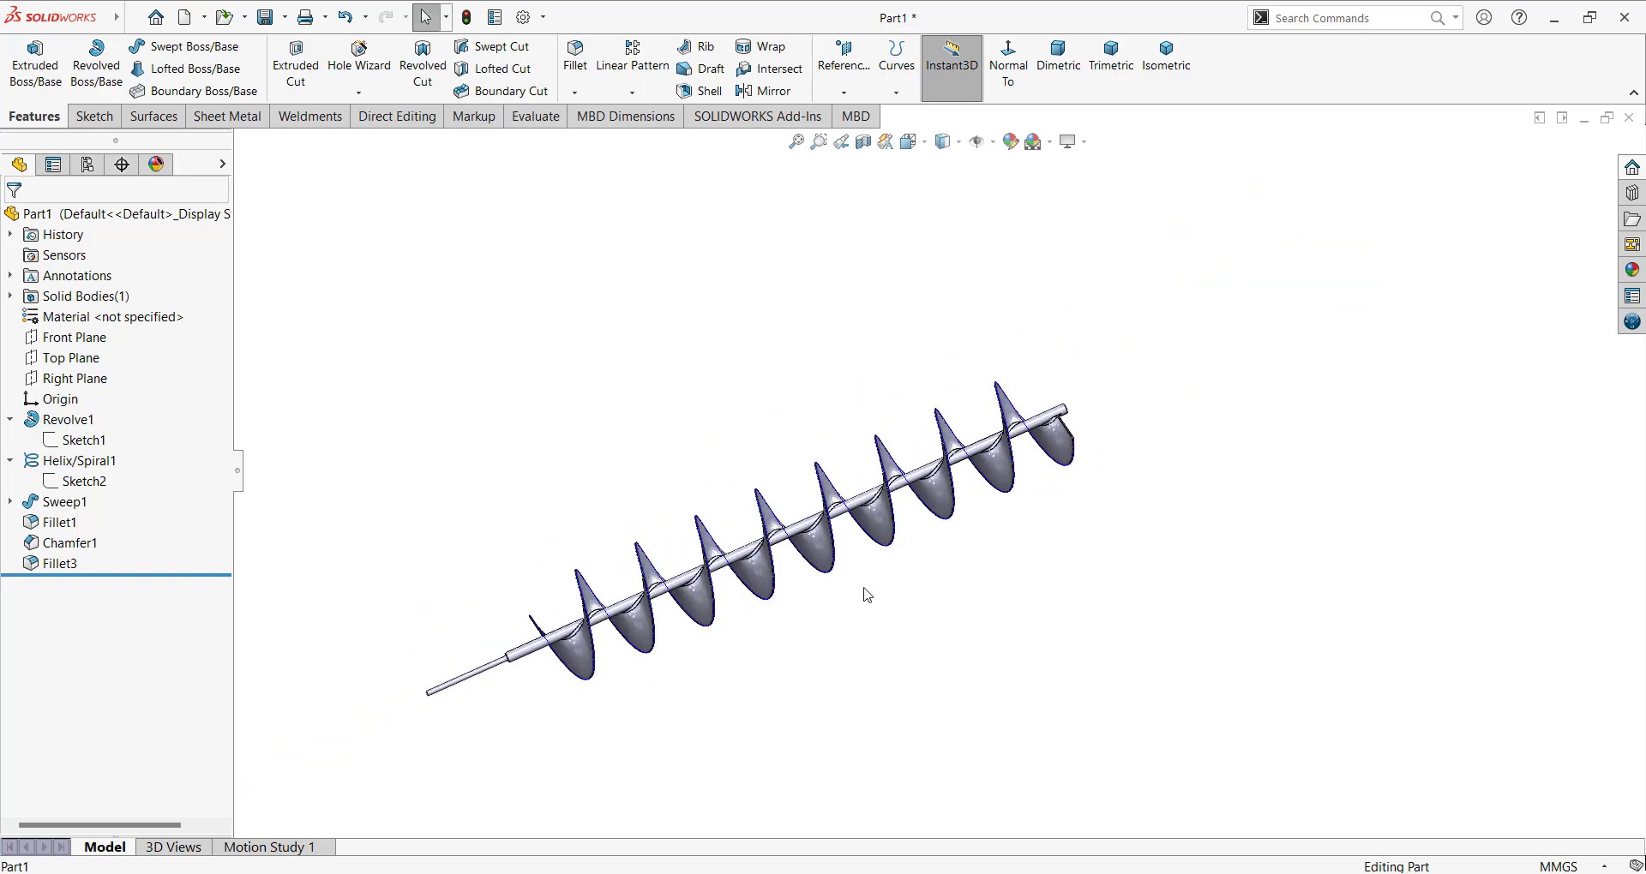
scroll(865, 593, "up", 1)
scroll(866, 593, "down", 2)
middle_click_drag(866, 593, 824, 550)
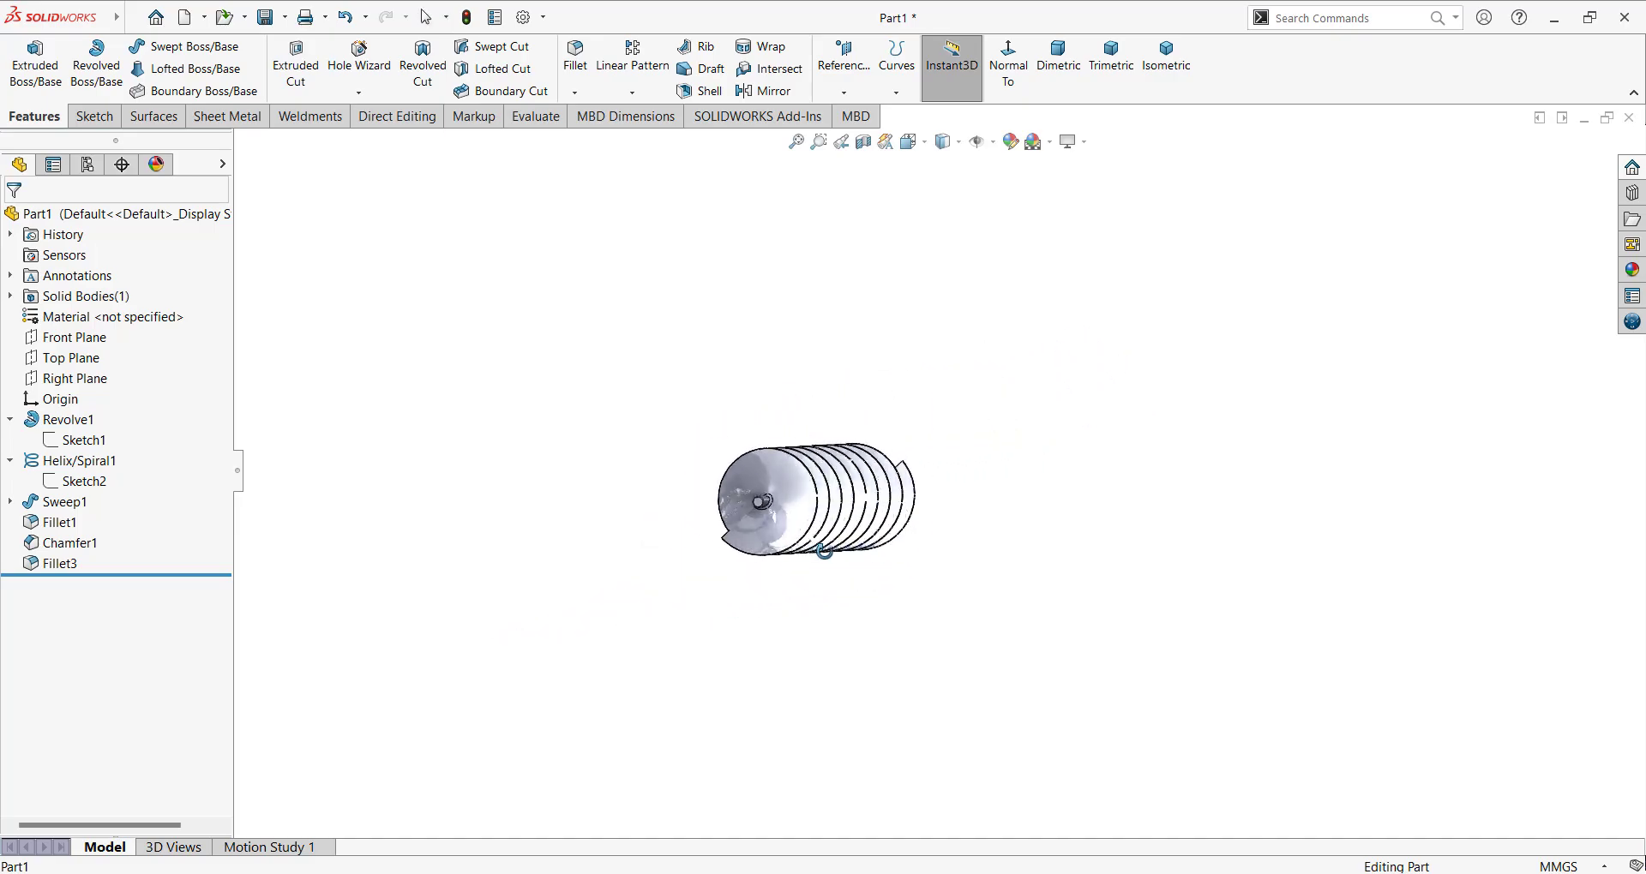
scroll(791, 506, "down", 2)
scroll(1132, 477, "down", 2)
mouse_move(1133, 478)
middle_mouse_down()
mouse_move(1053, 496)
mouse_move(1110, 558)
mouse_move(1212, 558)
middle_mouse_up()
scroll(1087, 518, "up", 3)
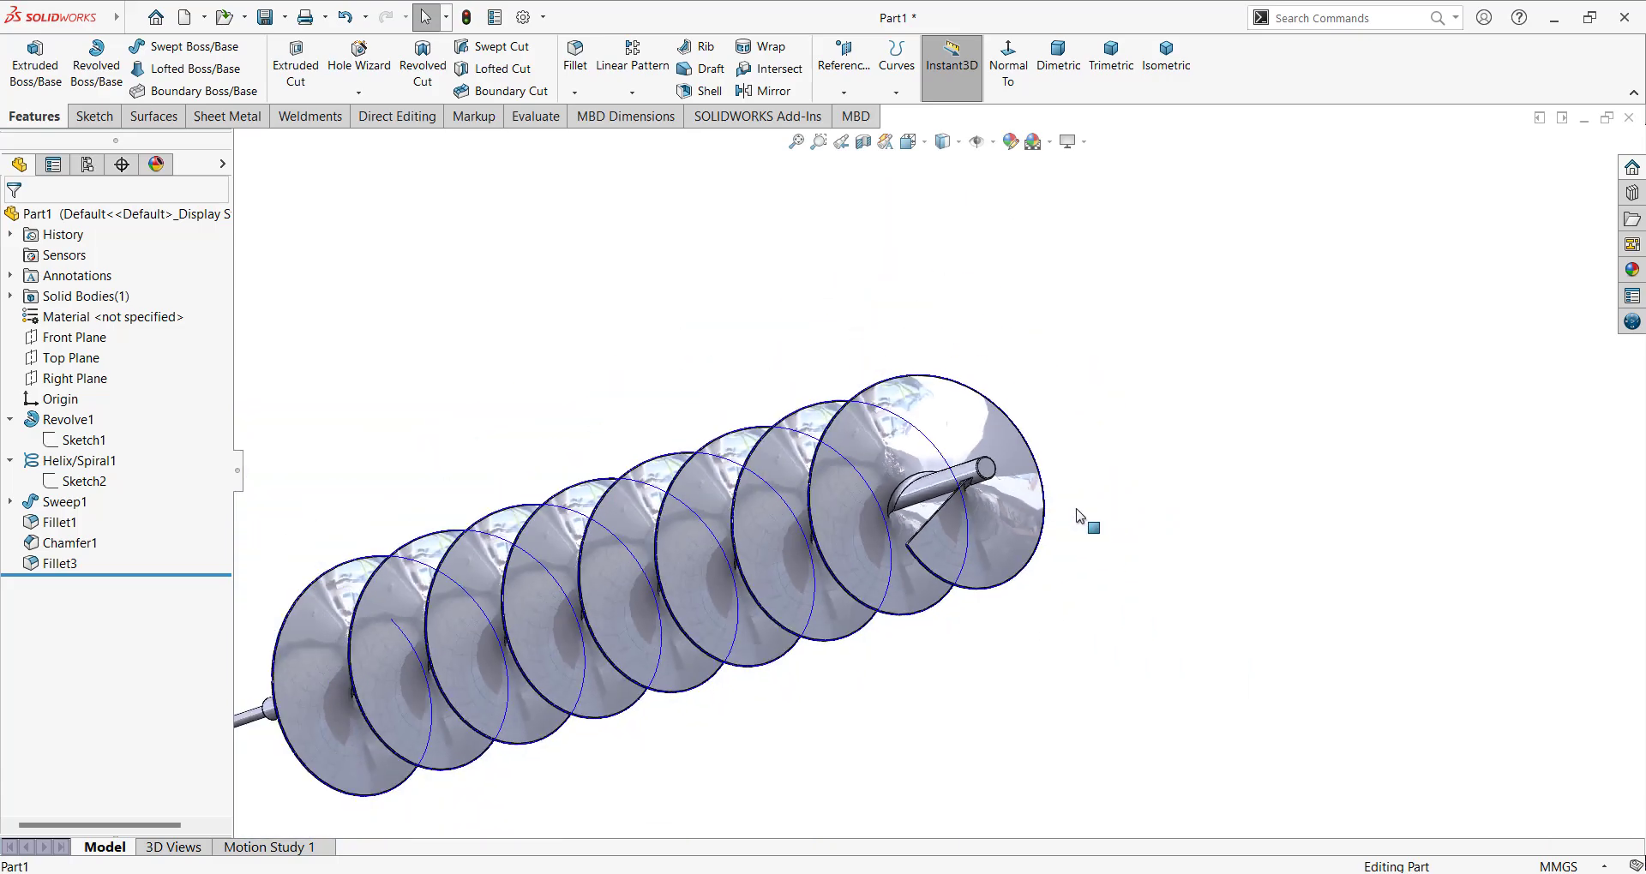
mouse_move(1087, 518)
middle_mouse_down()
mouse_move(892, 498)
mouse_move(698, 643)
mouse_move(668, 633)
middle_mouse_up()
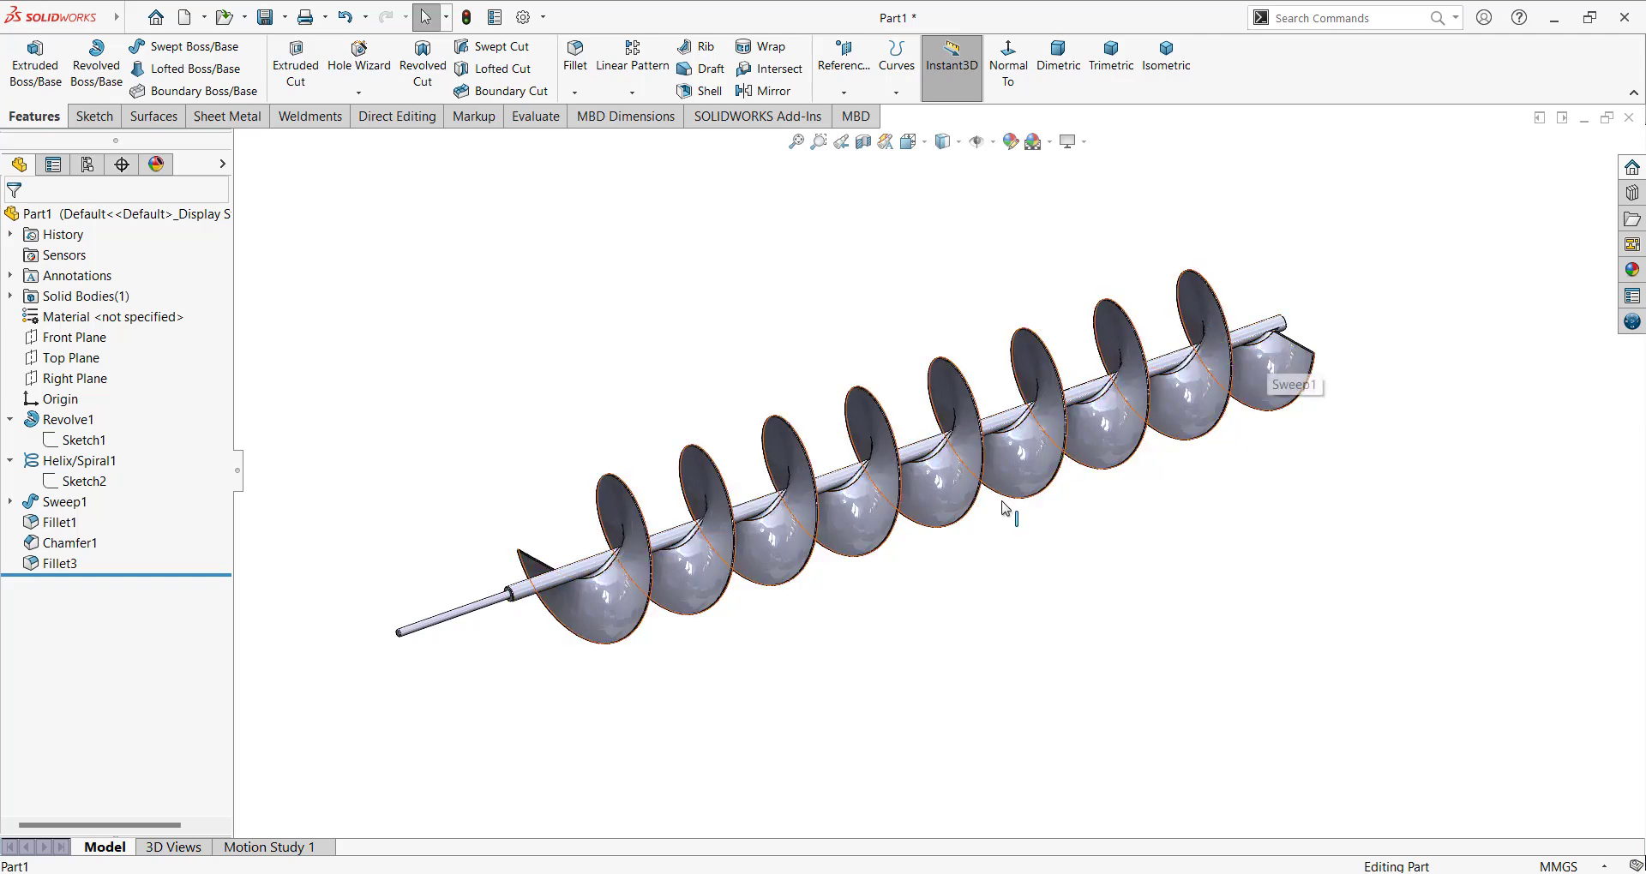
mouse_move(1005, 507)
middle_mouse_down()
mouse_move(994, 465)
mouse_move(1071, 479)
middle_mouse_up()
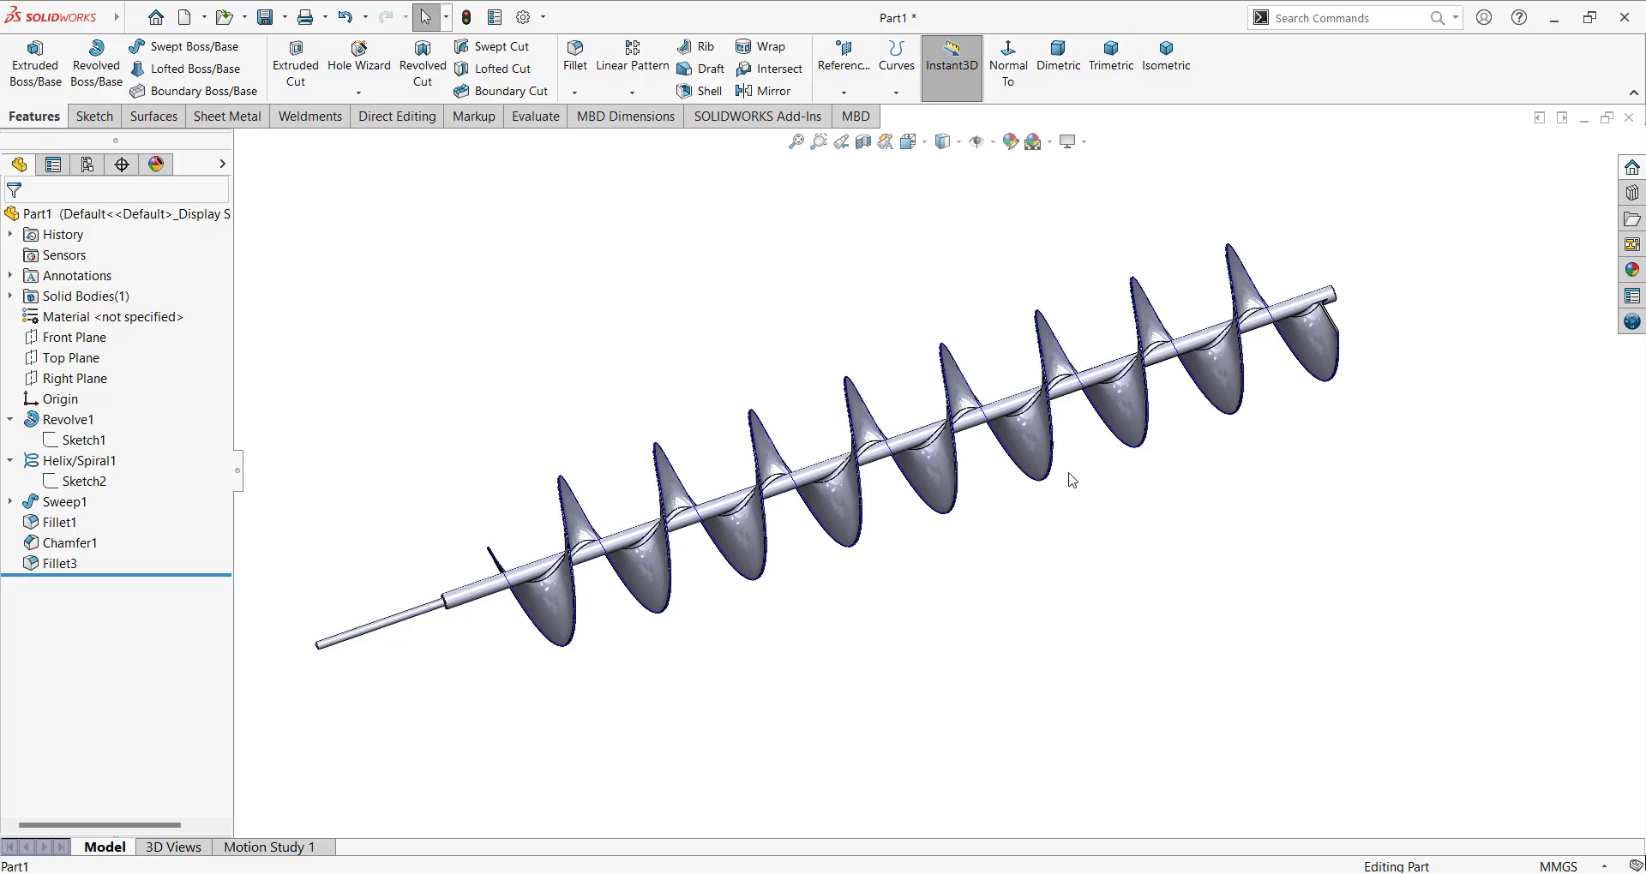
Step: Apply matte steel from Appearances > Metal > Steel to the whole auger in isometric view
left_click(1165, 79)
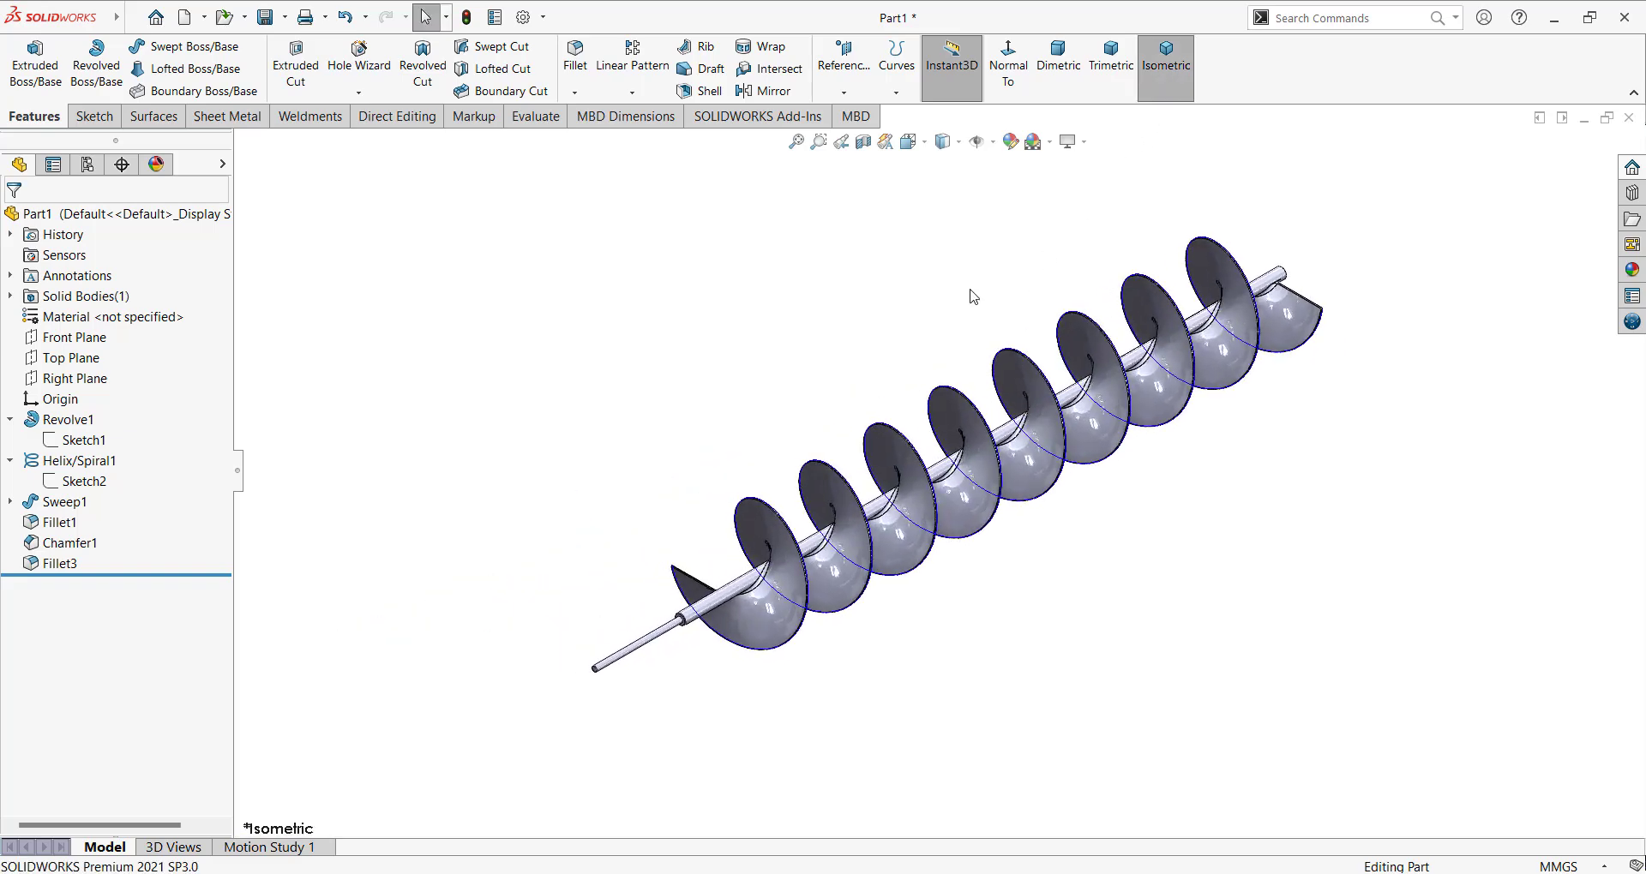
left_click(1628, 276)
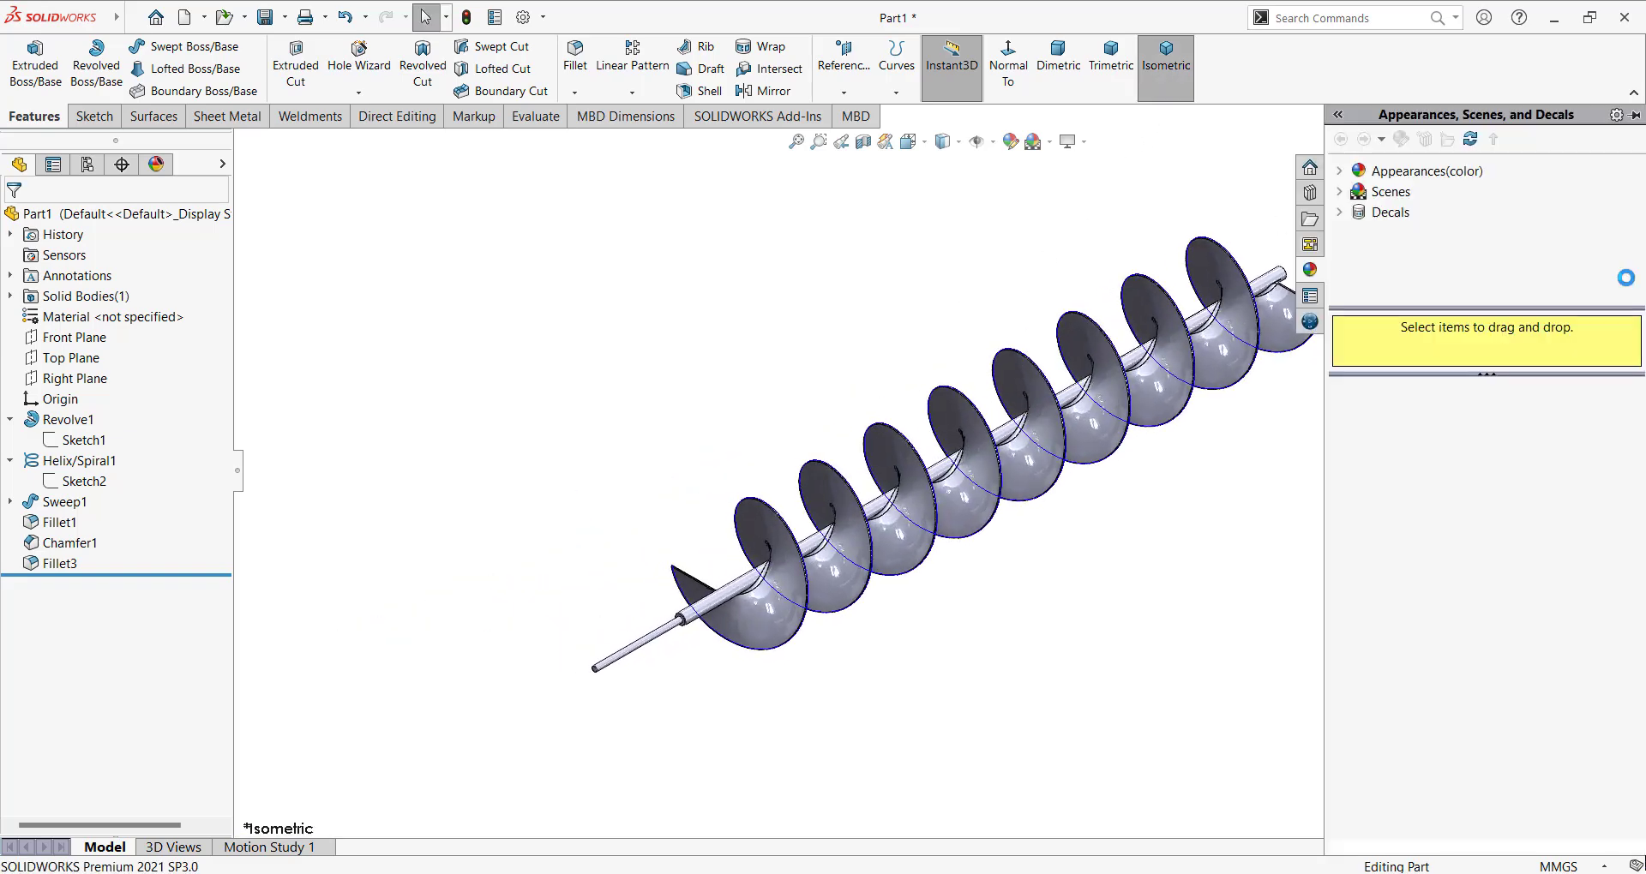
left_click(1343, 171)
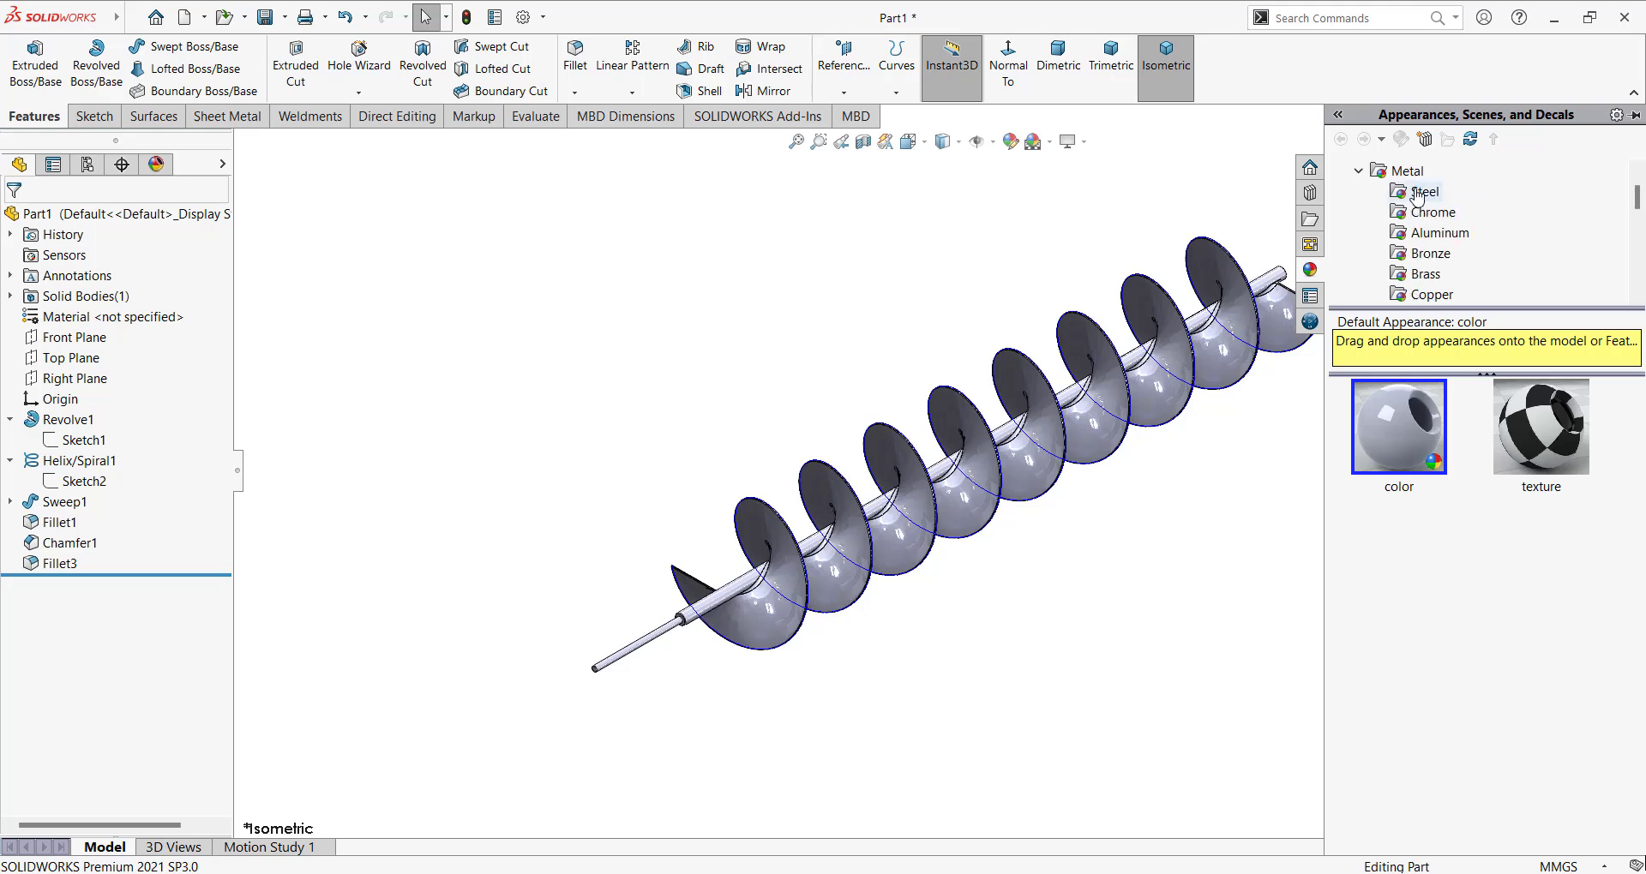
left_click(1419, 194)
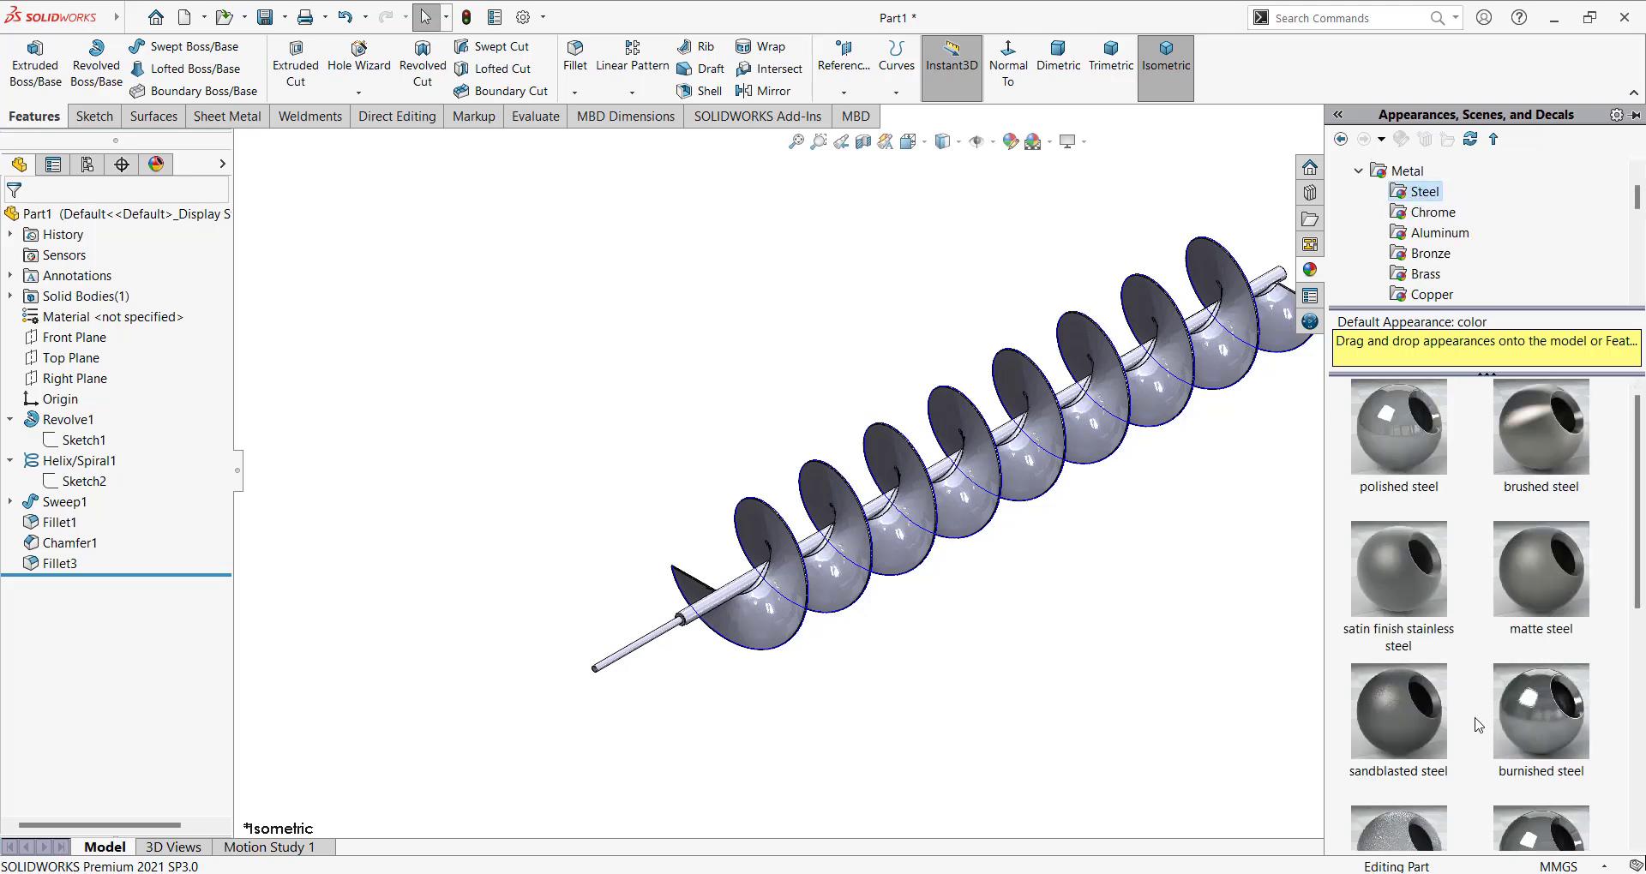
scroll(1476, 724, "down", 3)
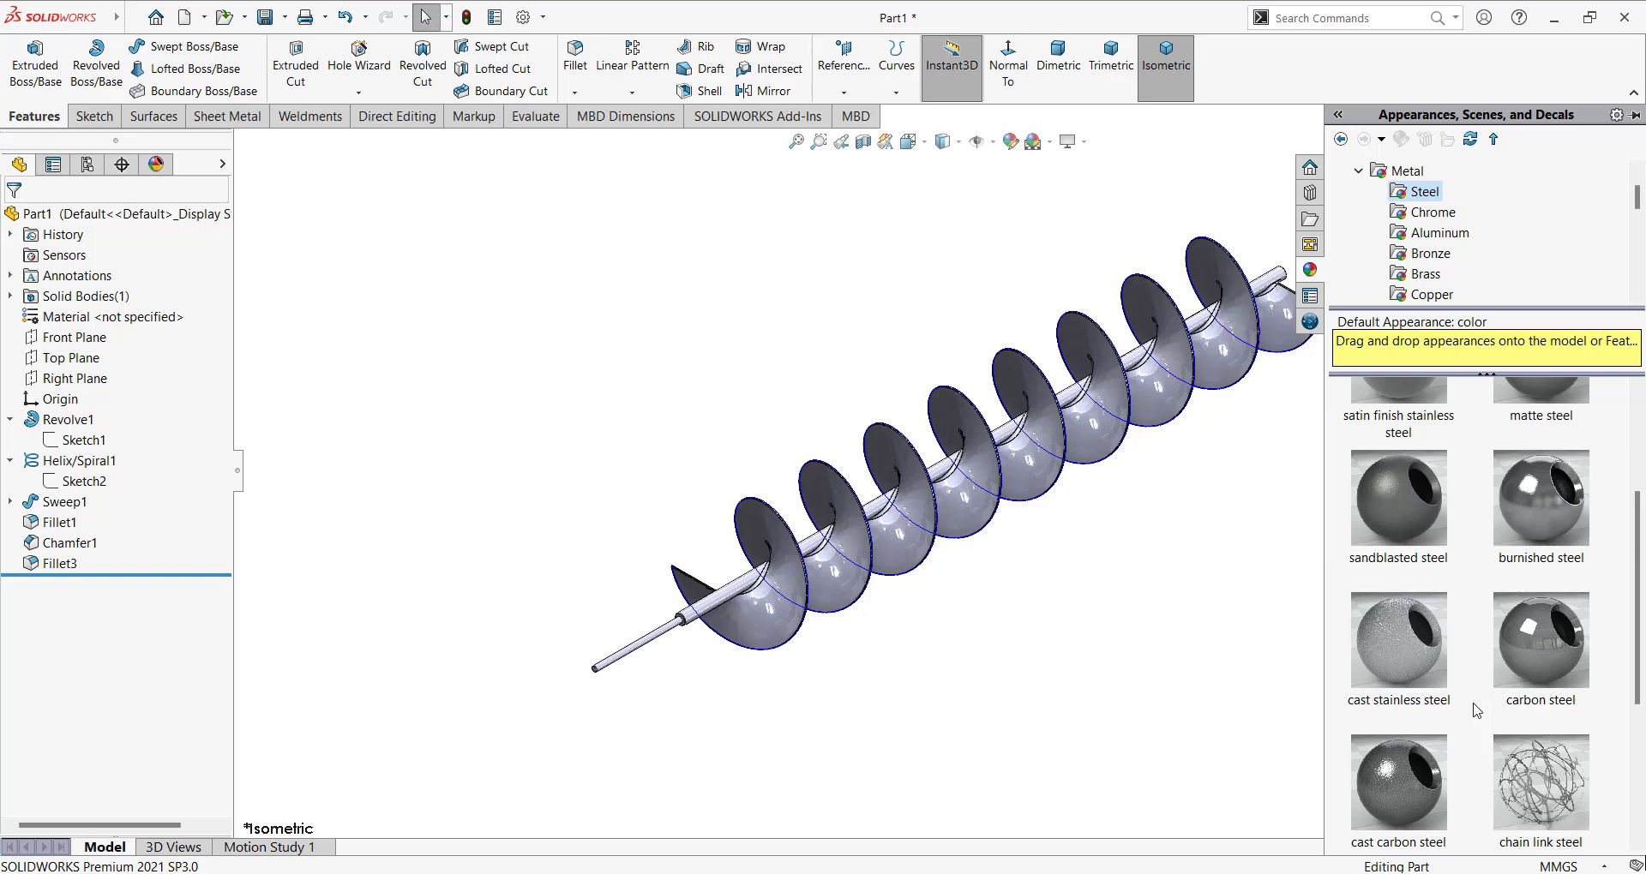
scroll(1476, 710, "up", 3)
double_click(1556, 572)
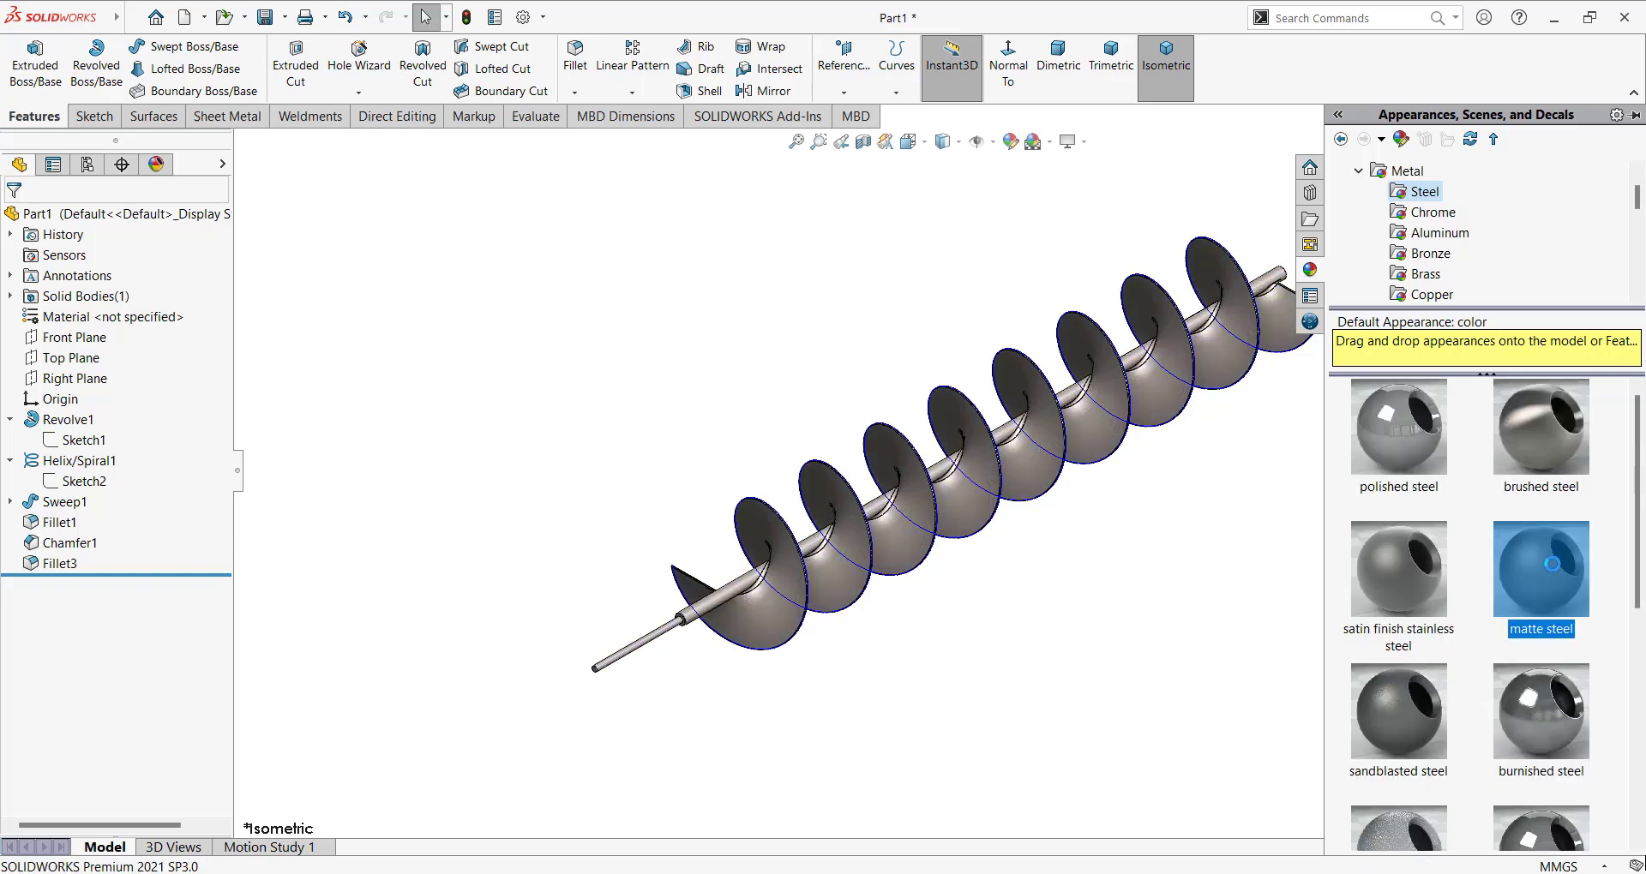
left_click(1147, 587)
scroll(1046, 364, "down", 3)
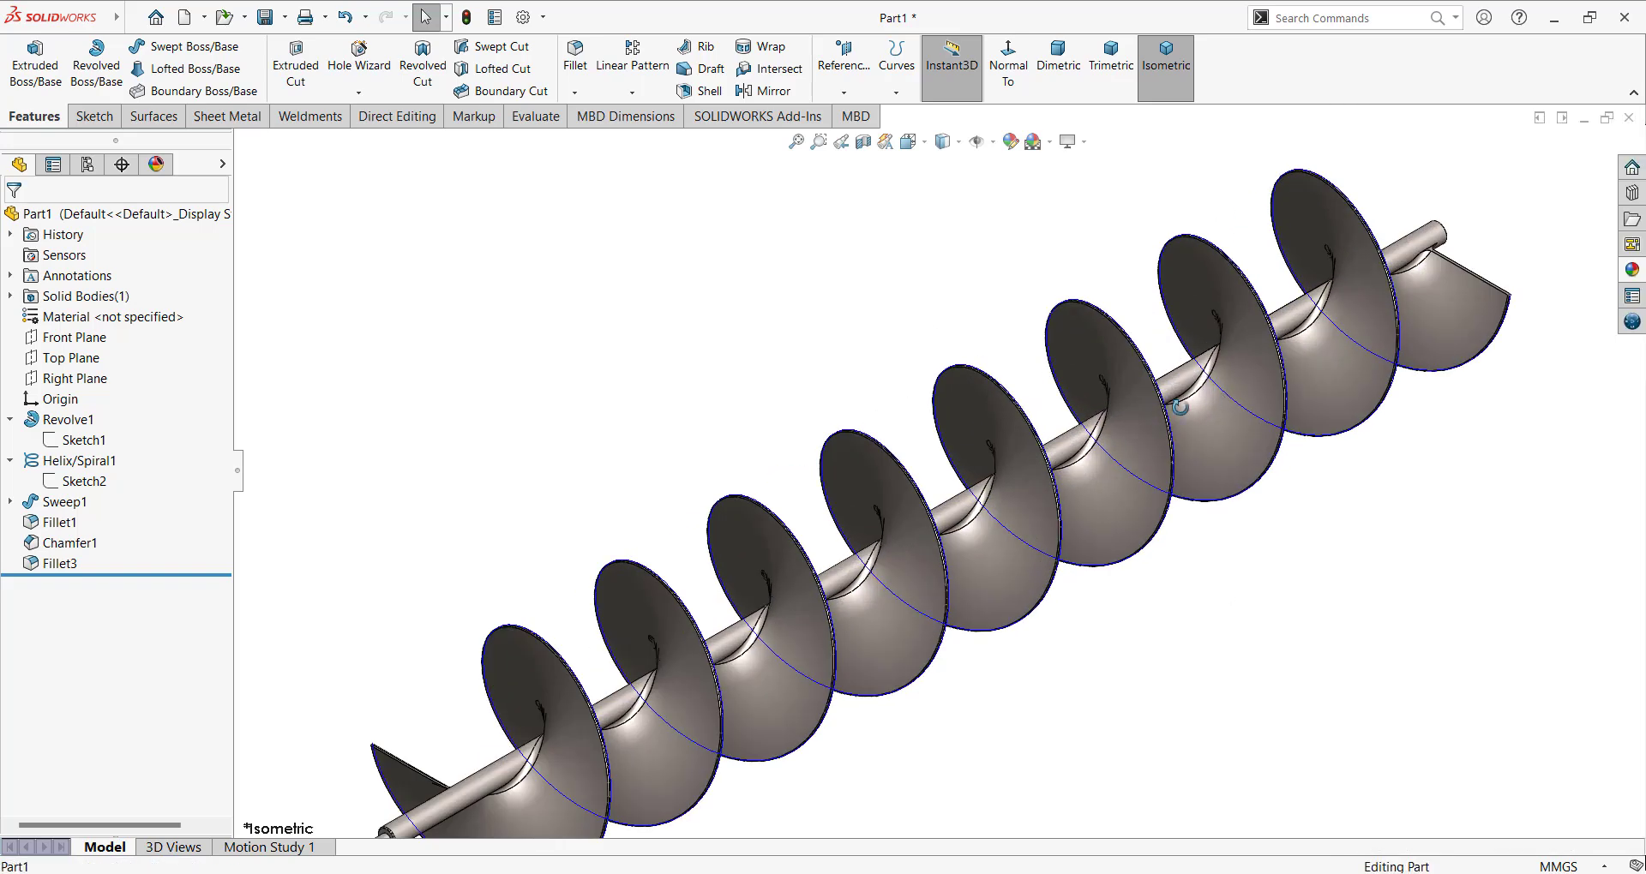
mouse_move(1180, 407)
middle_mouse_down()
mouse_move(1150, 422)
mouse_move(944, 412)
middle_mouse_up()
scroll(944, 411, "down", 3)
scroll(940, 403, "down", 3)
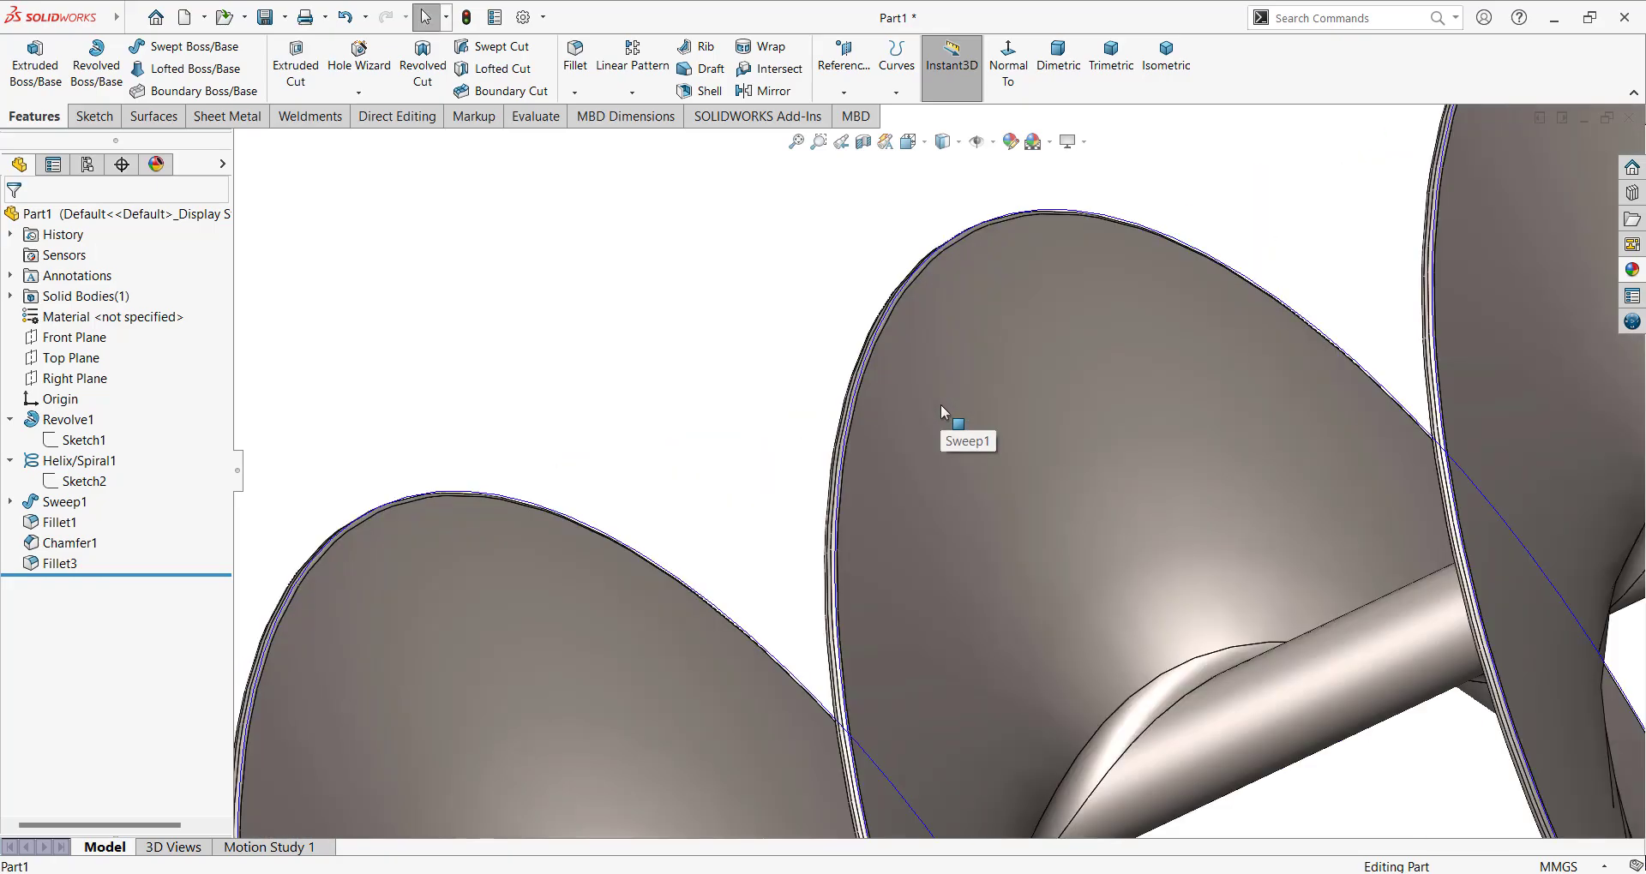
scroll(939, 404, "up", 5)
scroll(943, 428, "up", 2)
scroll(951, 544, "down", 3)
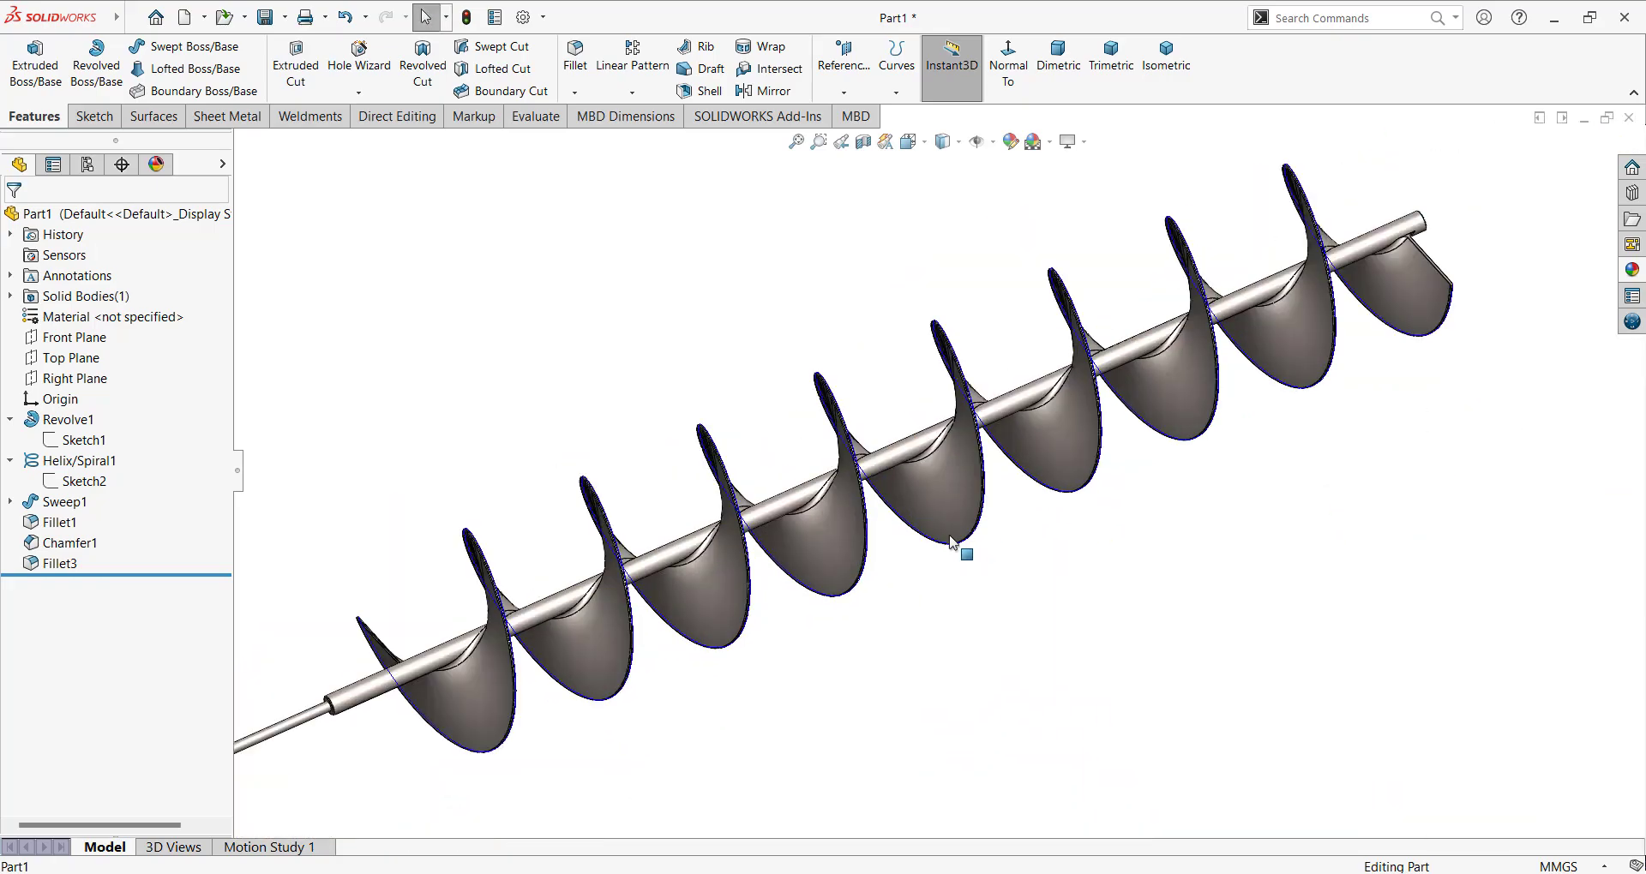
mouse_move(952, 542)
middle_mouse_down()
mouse_move(1018, 529)
mouse_move(673, 559)
mouse_move(632, 617)
middle_mouse_up()
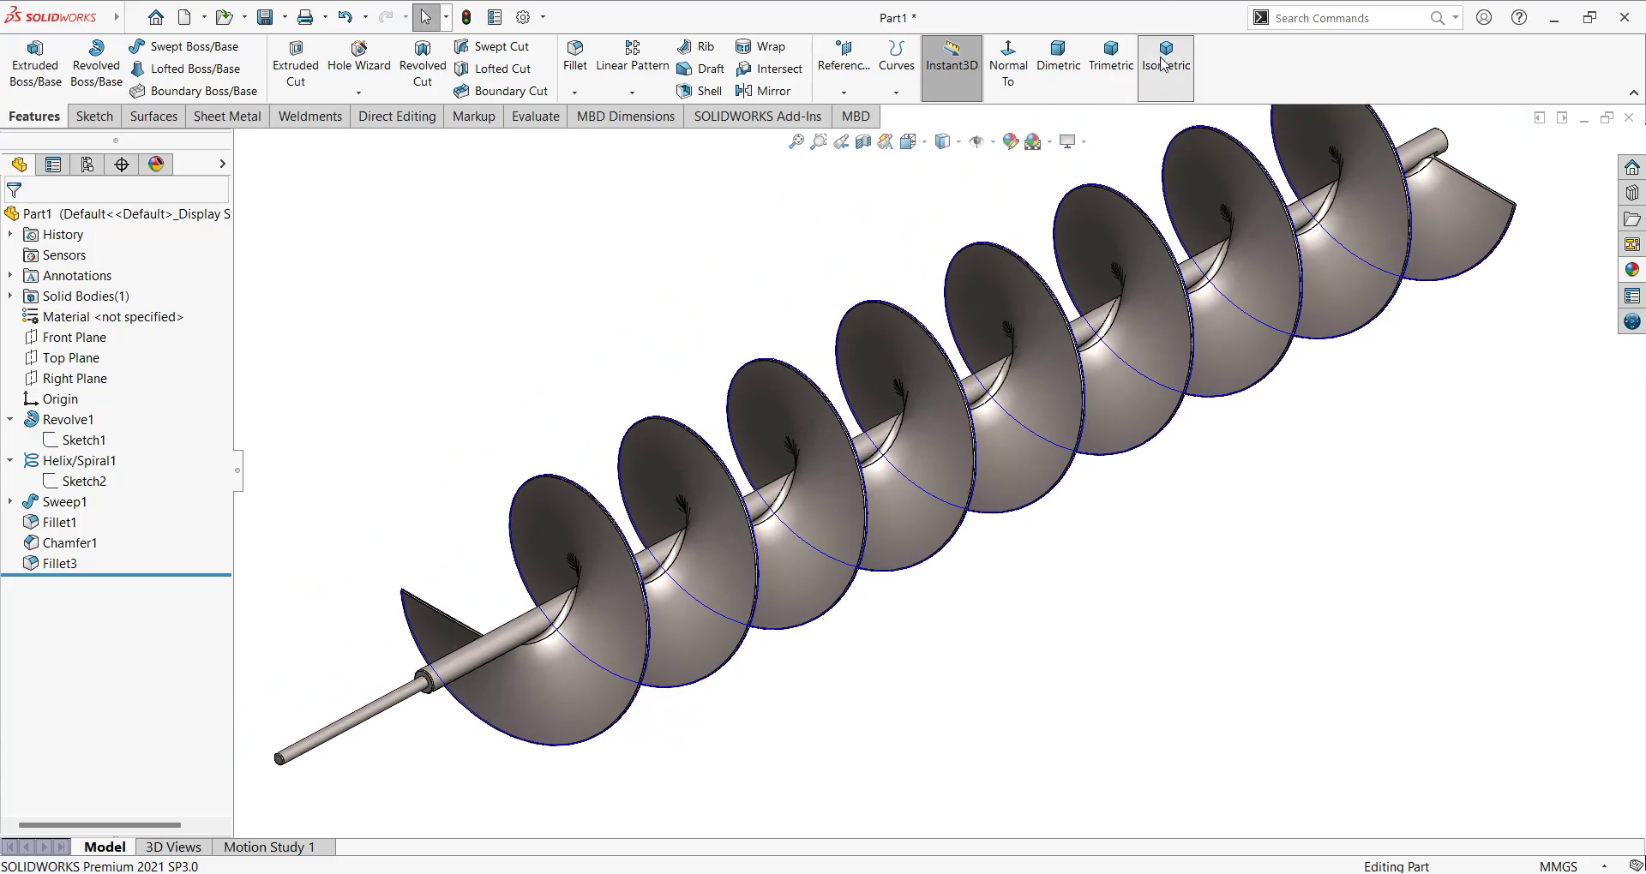
left_click(1165, 58)
scroll(1196, 324, "down", 2)
scroll(1201, 329, "up", 2)
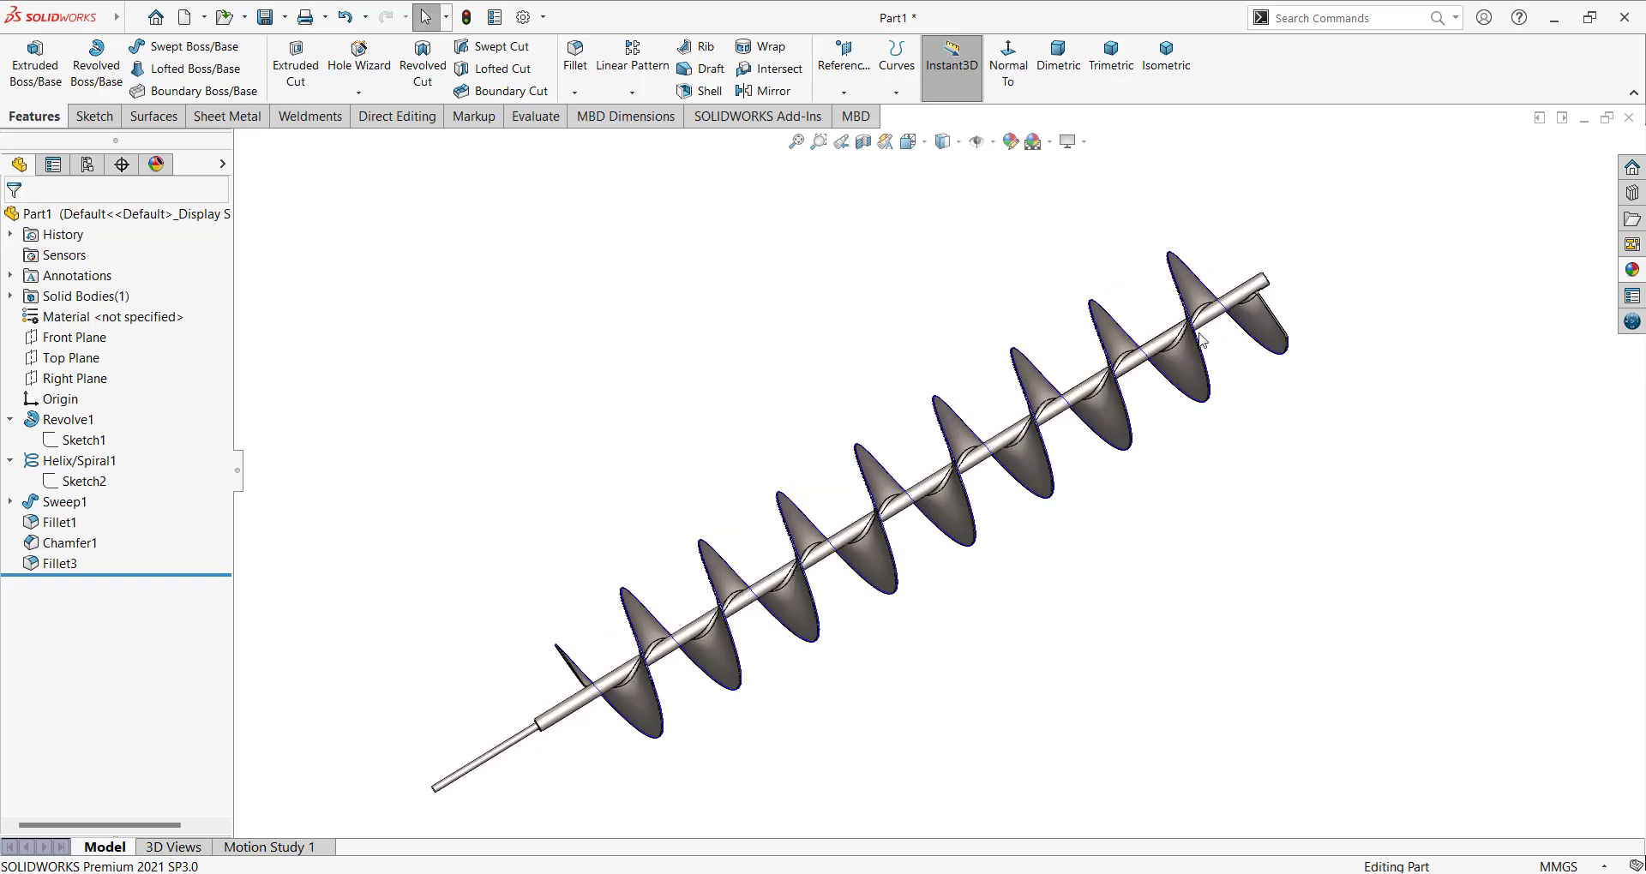
scroll(1168, 458, "down", 2)
scroll(1108, 467, "up", 2)
scroll(1093, 433, "down", 2)
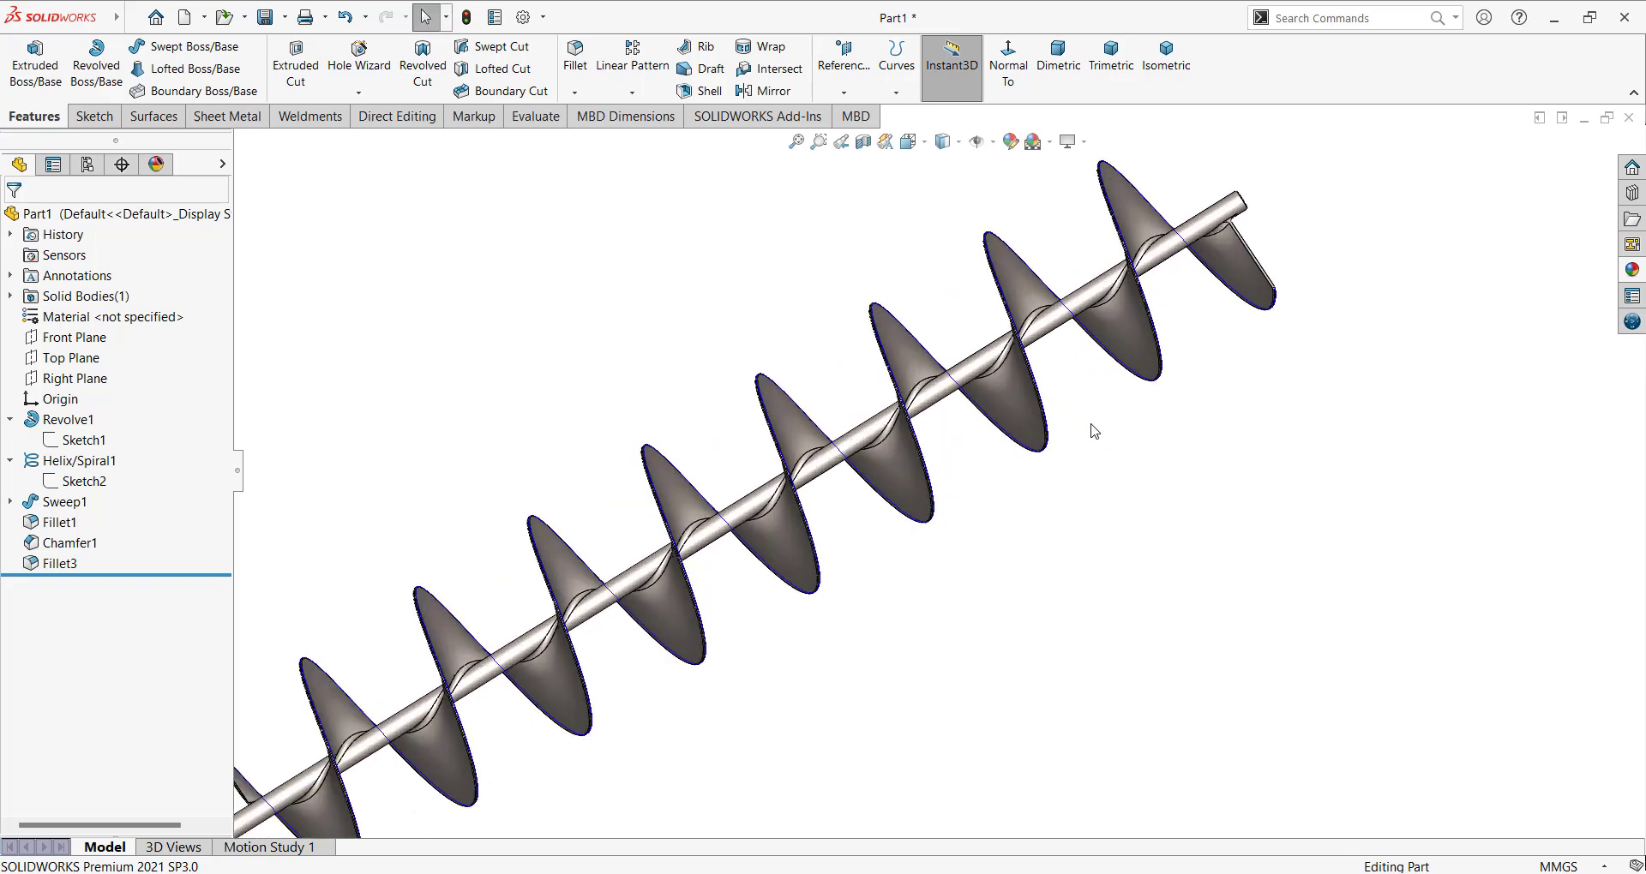
scroll(1095, 431, "up", 2)
scroll(1095, 408, "down", 2)
scroll(986, 463, "up", 2)
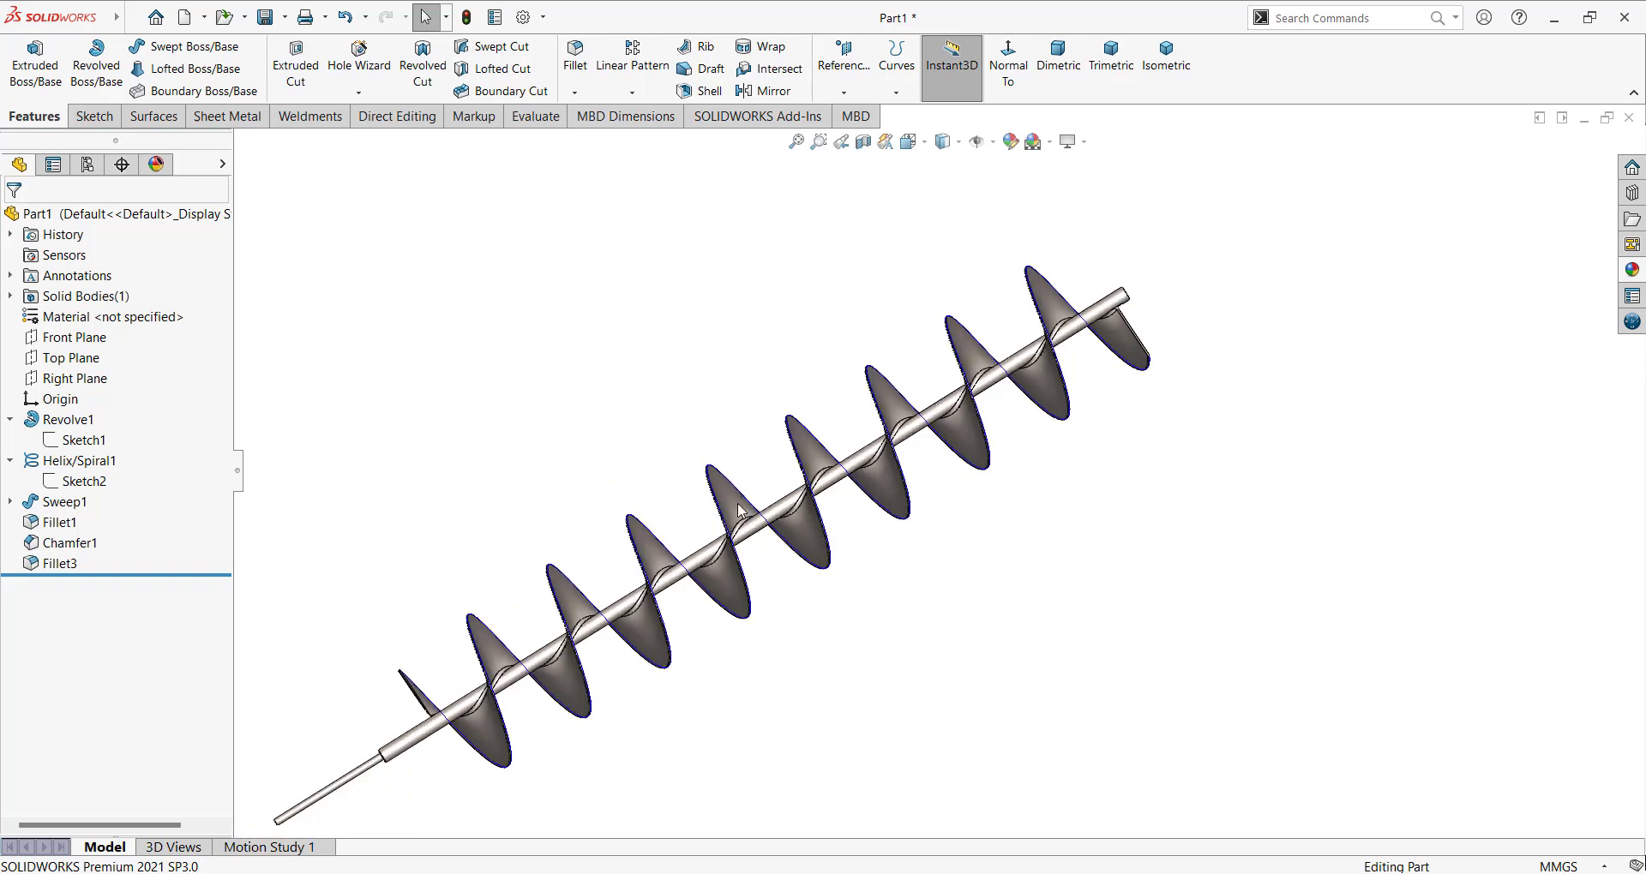
scroll(864, 519, "down", 1)
mouse_move(867, 522)
middle_mouse_down()
mouse_move(901, 523)
mouse_move(863, 554)
mouse_move(1010, 496)
middle_mouse_up()
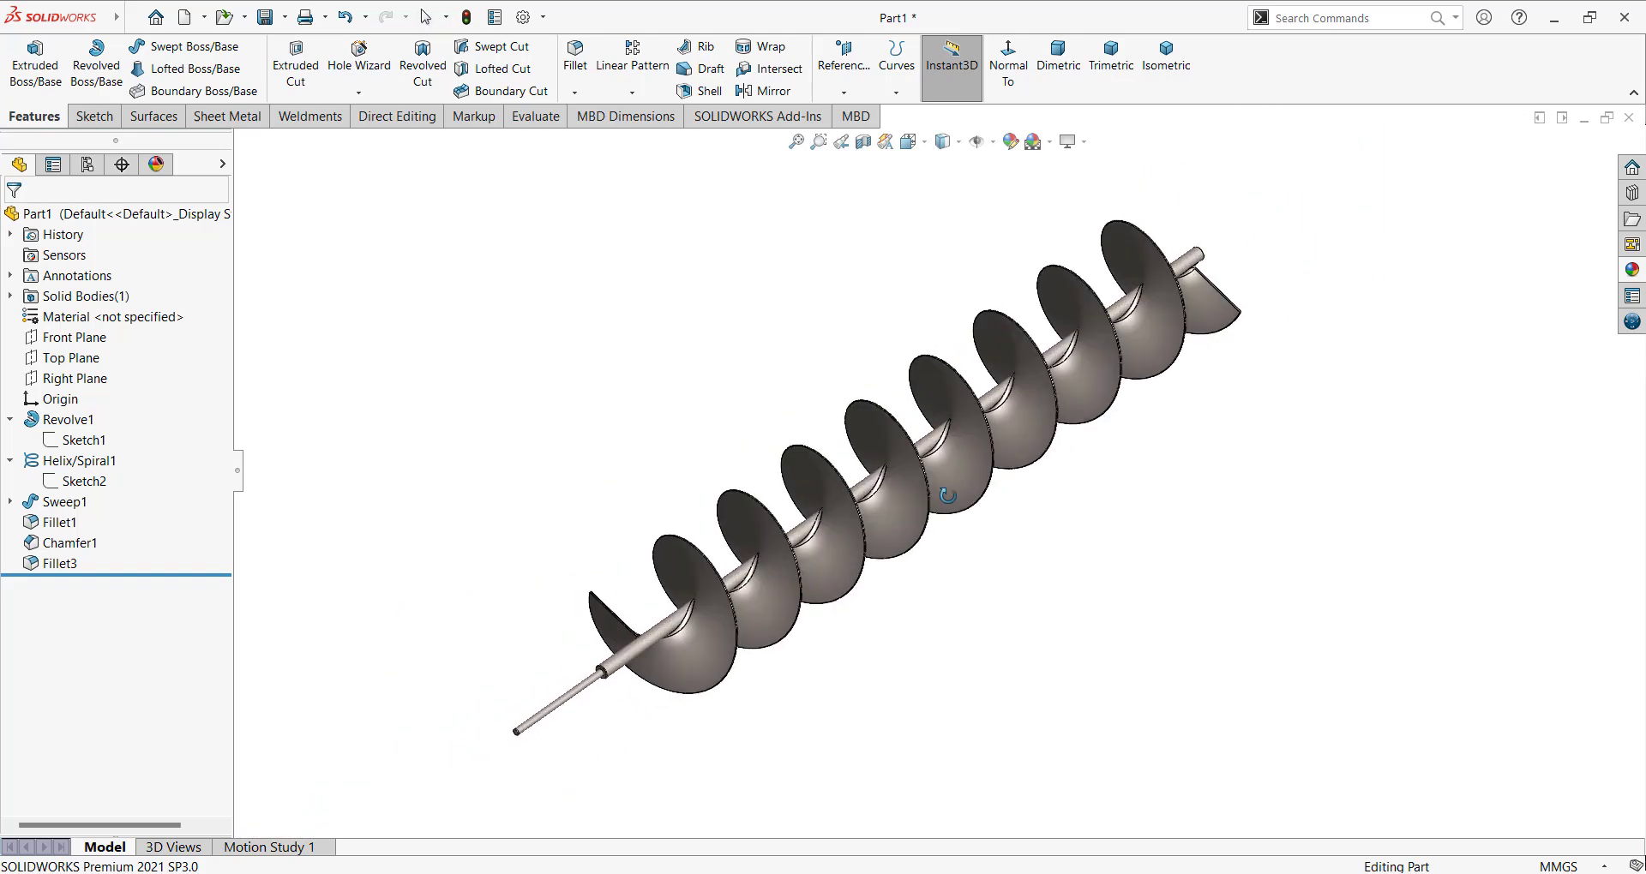
scroll(1112, 450, "down", 1)
scroll(1112, 450, "up", 1)
mouse_move(1112, 450)
middle_mouse_down()
mouse_move(1037, 470)
mouse_move(1183, 470)
mouse_move(1087, 432)
mouse_move(1172, 440)
mouse_move(966, 426)
mouse_move(986, 433)
mouse_move(934, 441)
mouse_move(1061, 404)
mouse_move(933, 480)
mouse_move(856, 489)
mouse_move(938, 374)
mouse_move(985, 355)
mouse_move(974, 412)
middle_mouse_up()
left_click(1165, 58)
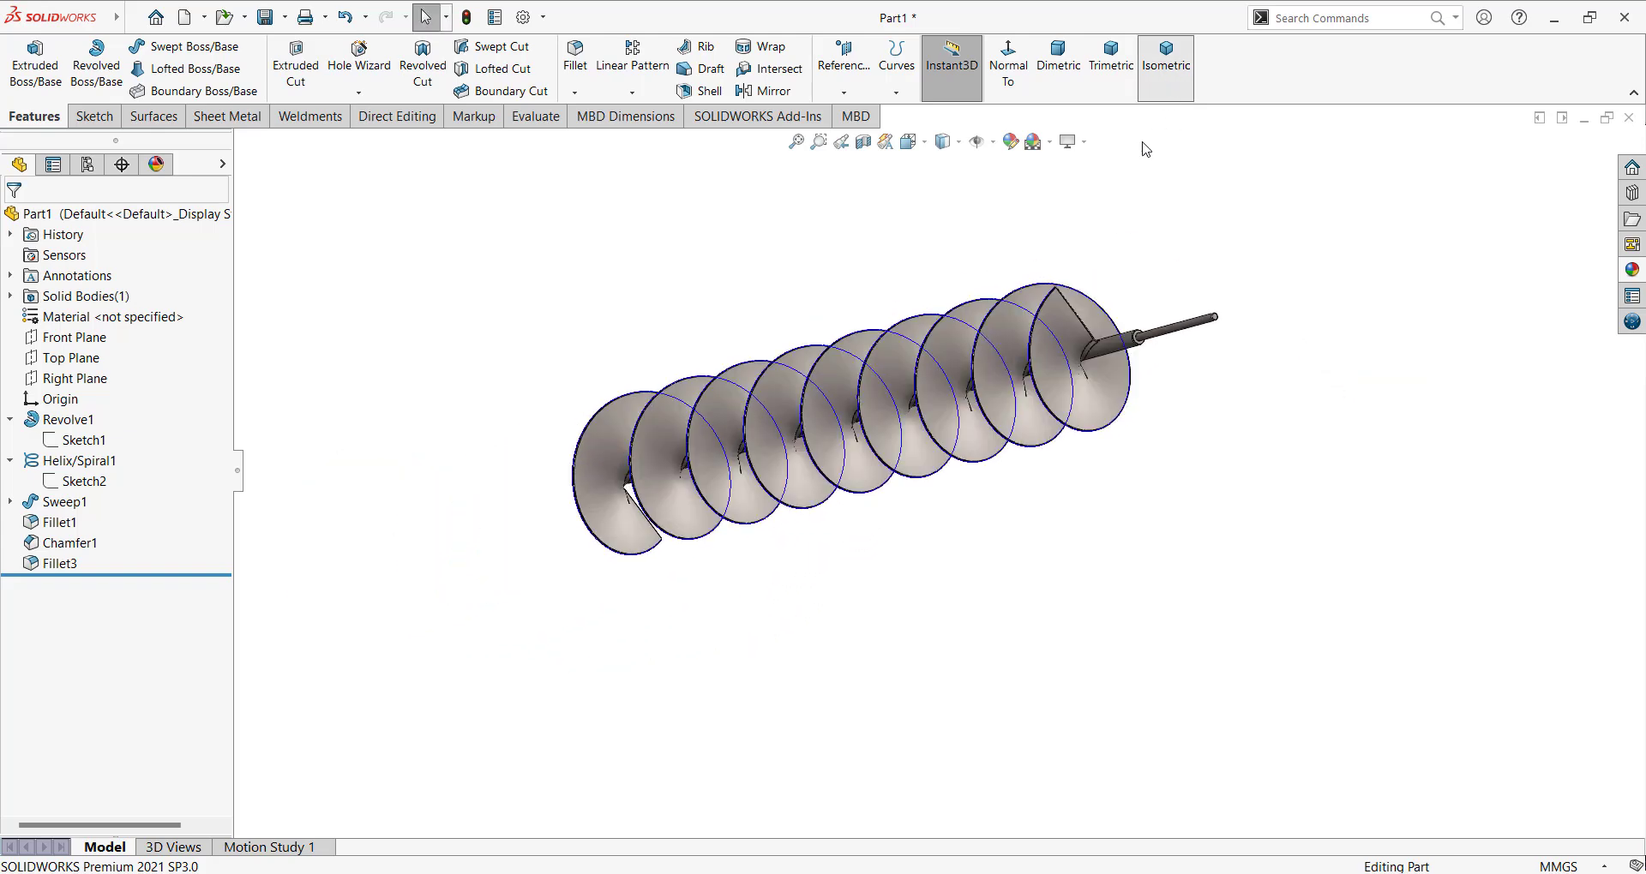
mouse_move(1101, 297)
middle_mouse_down()
mouse_move(1052, 451)
mouse_move(1049, 531)
mouse_move(970, 598)
mouse_move(999, 566)
middle_mouse_up()
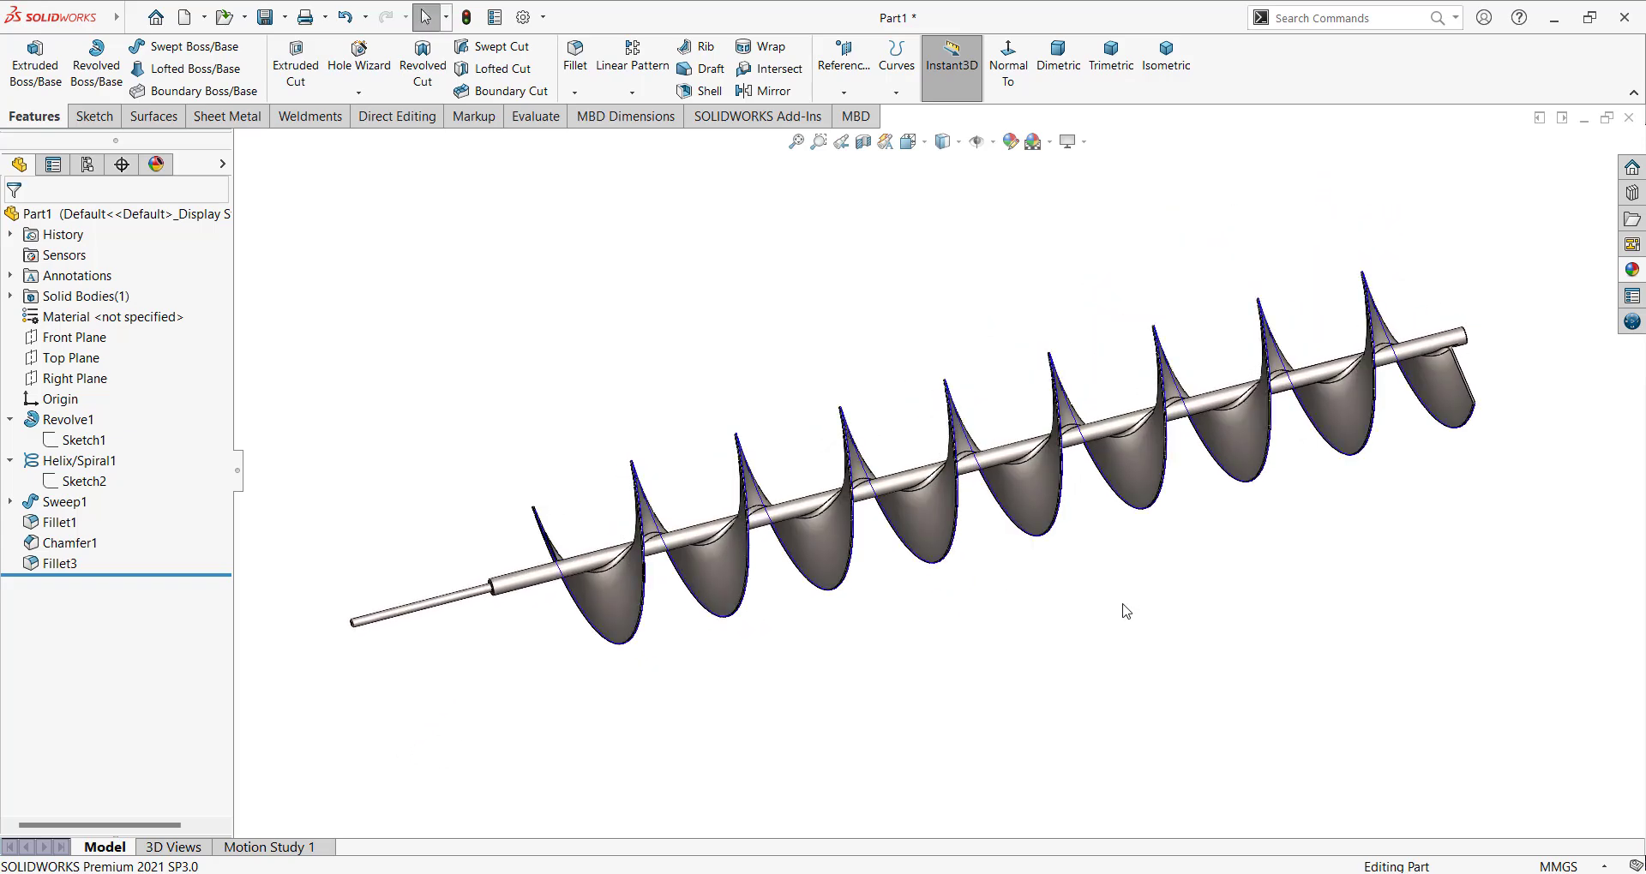